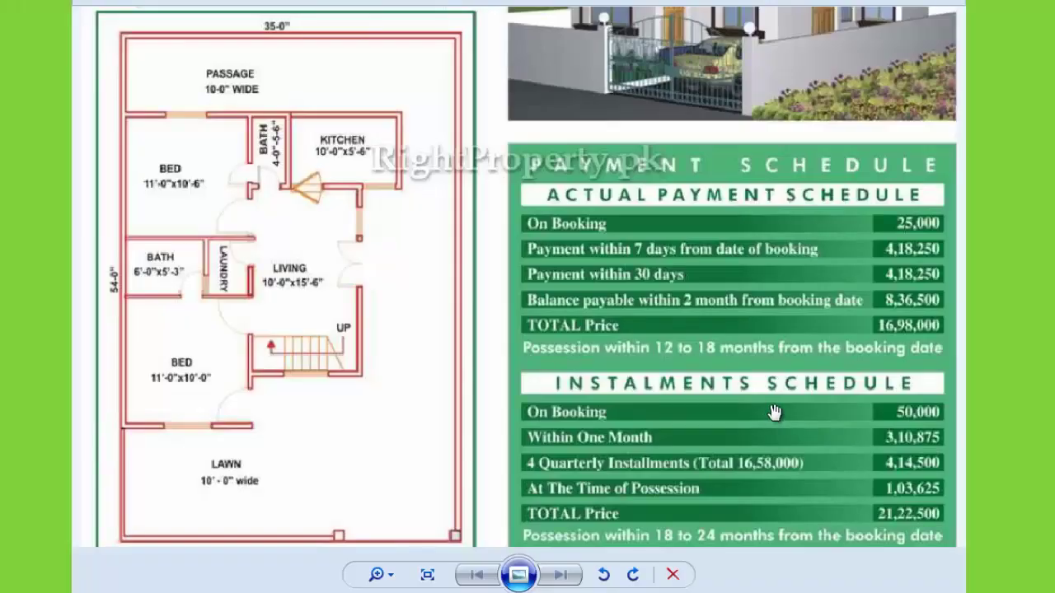
# Pan around the 7 Marla reference image to study the title header, house picture, floor plan and price rows
pyautogui.moveTo(721, 237); pyautogui.dragTo(750, 481)
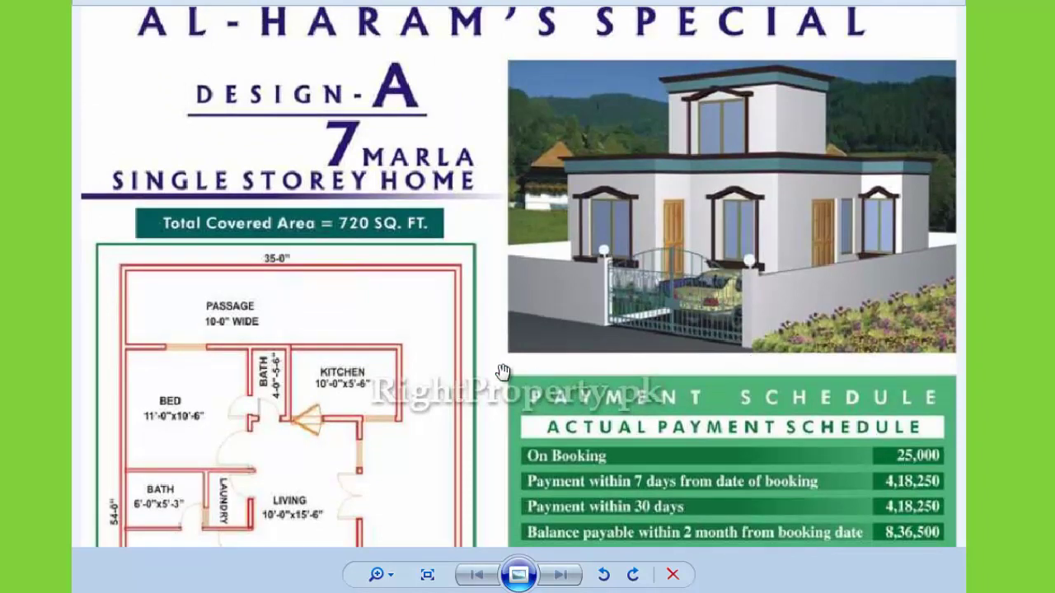
pyautogui.moveTo(503, 372); pyautogui.dragTo(553, 216)
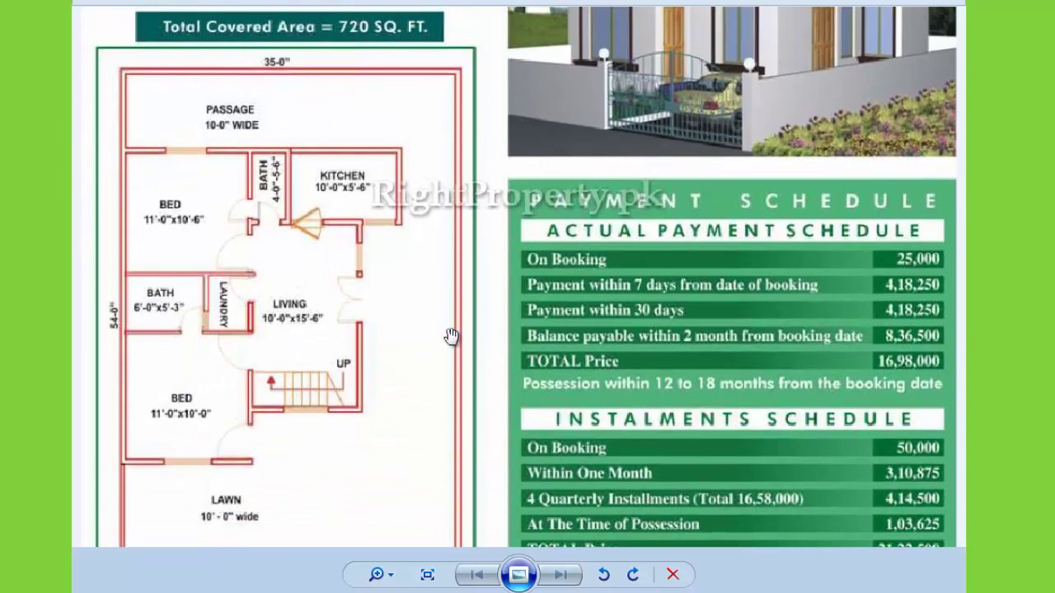
pyautogui.moveTo(451, 337); pyautogui.dragTo(494, 222)
pyautogui.moveTo(643, 247); pyautogui.dragTo(632, 477)
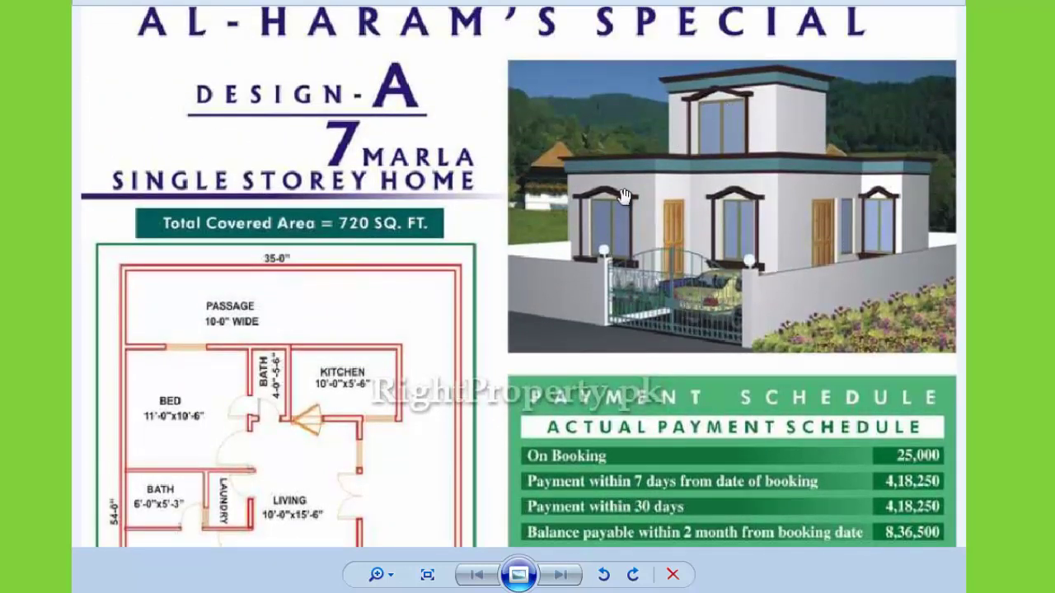
pyautogui.moveTo(624, 370); pyautogui.dragTo(699, 265)
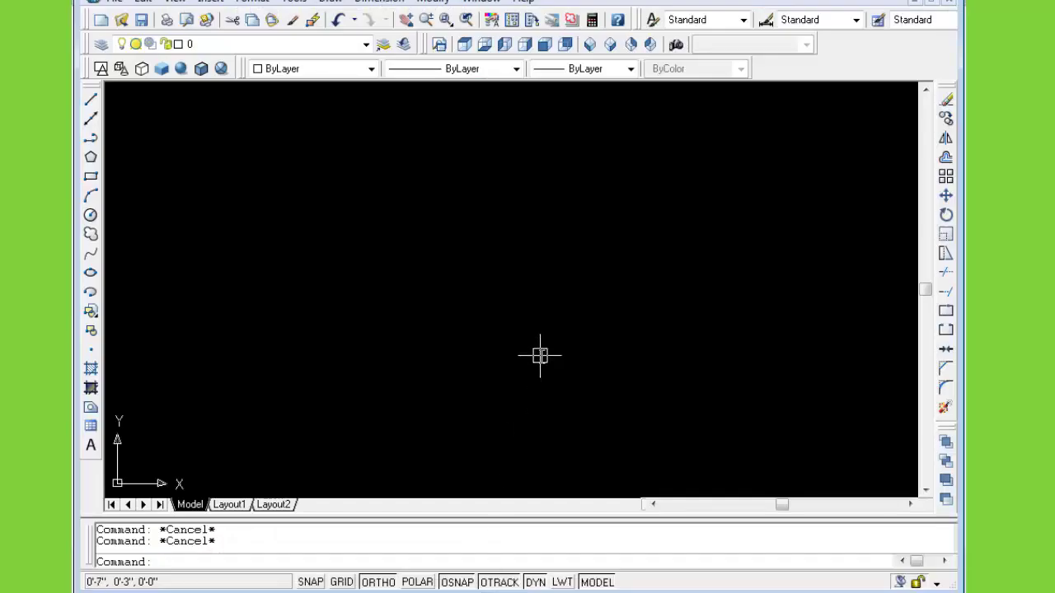
# Draw the 35 ft top line of the house outline
pyautogui.press('Return')
pyautogui.click(245, 147)
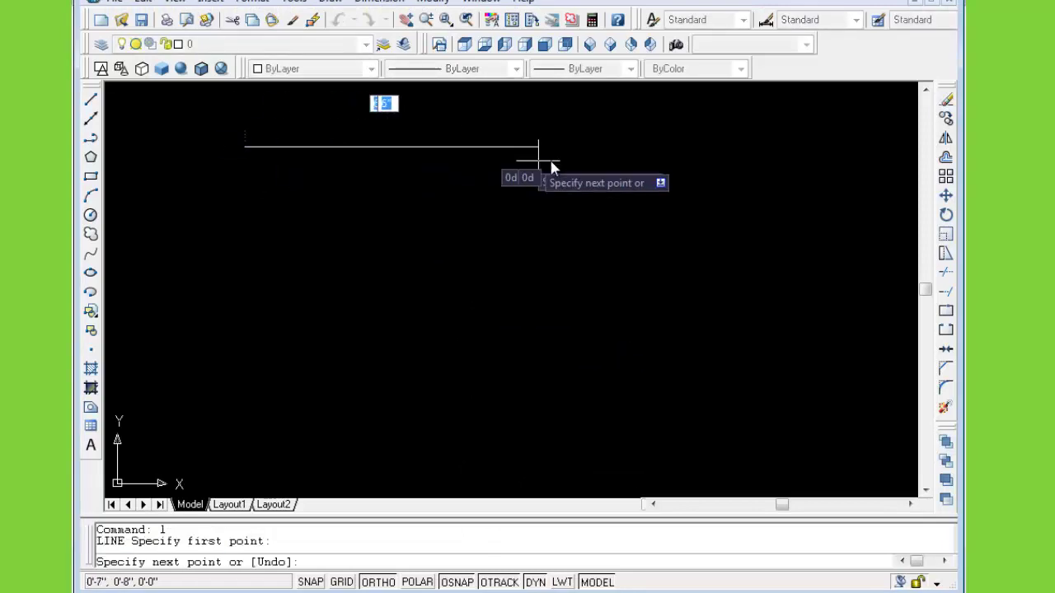
pyautogui.write('35')
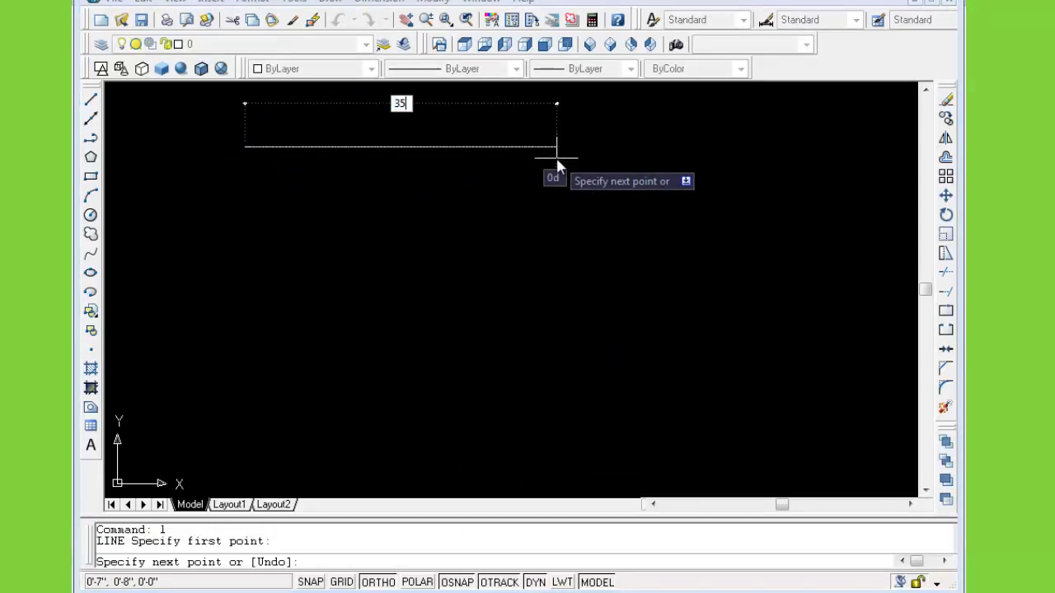
pyautogui.press('Return')
pyautogui.press('Escape')
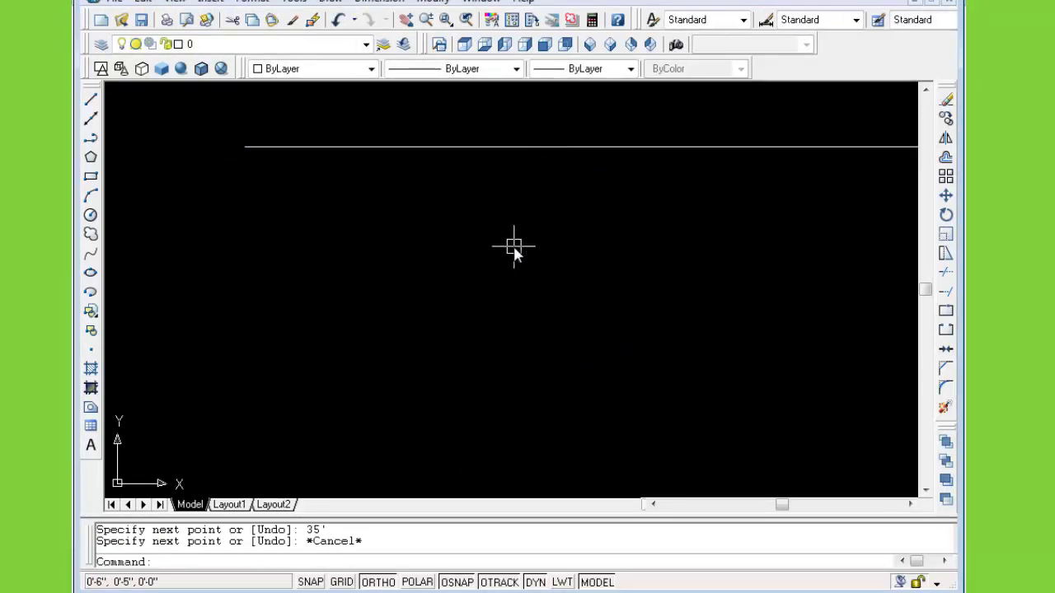
# Draw the 54 ft left side from the top line's left end and zoom to show everything
pyautogui.write('l')
pyautogui.press('Return')
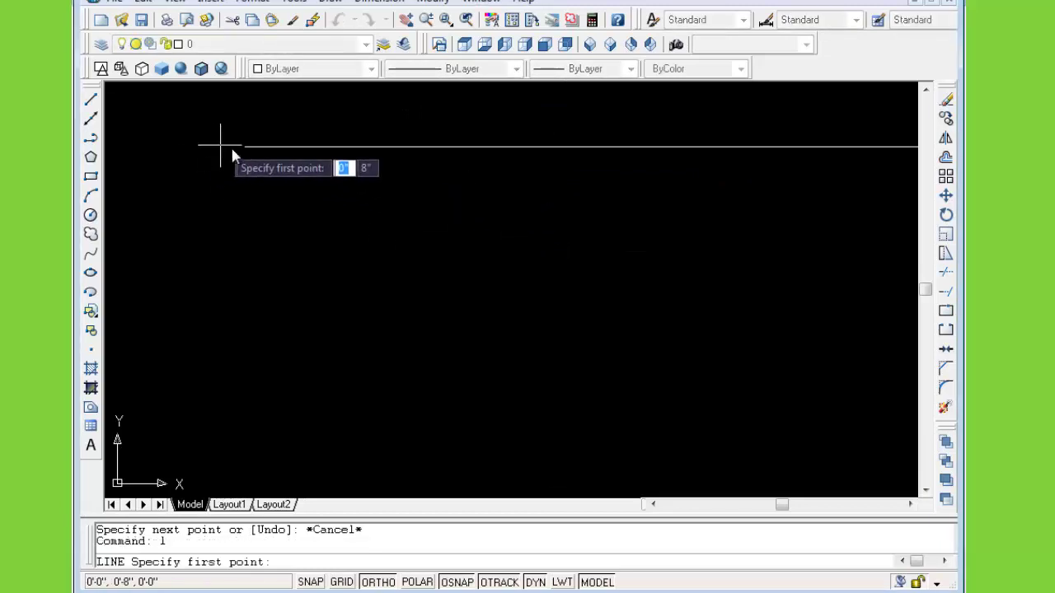
pyautogui.click(244, 147)
pyautogui.write('54')
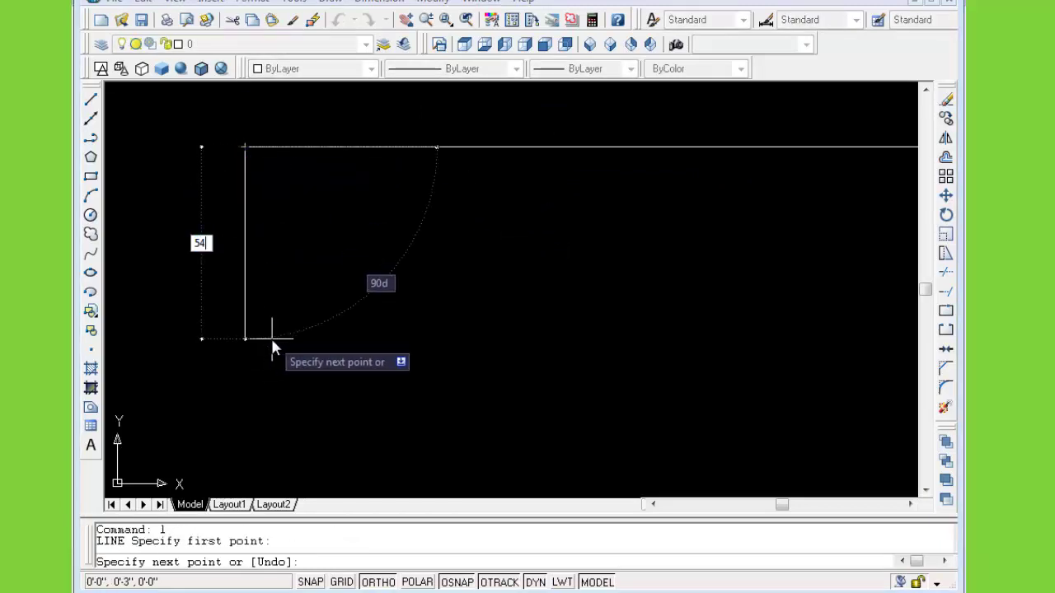
pyautogui.press('Return')
pyautogui.press('Escape')
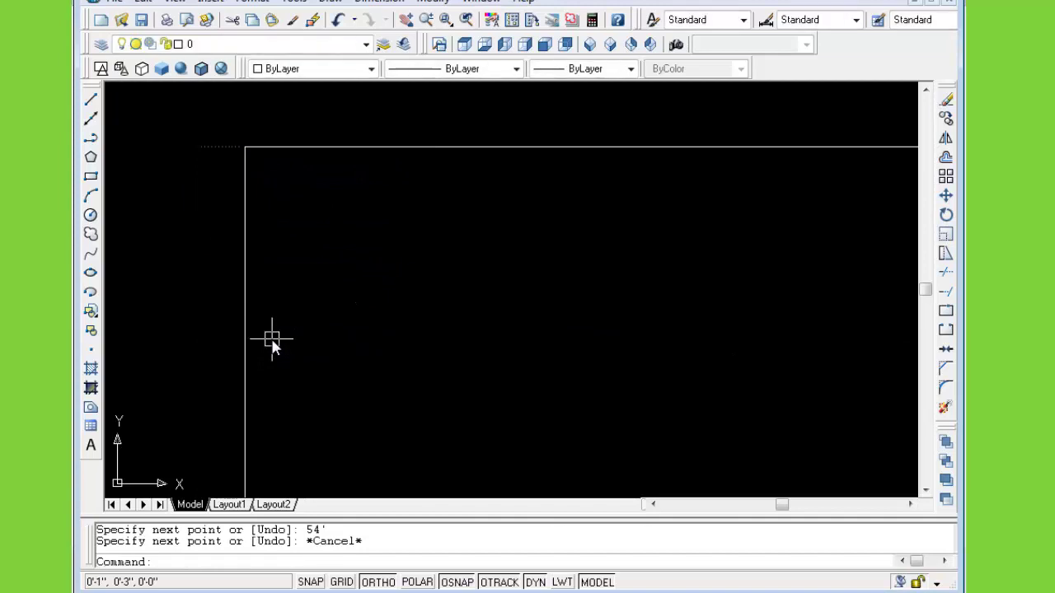
pyautogui.write('z')
pyautogui.press('Return')
pyautogui.write('a')
pyautogui.press('Return')
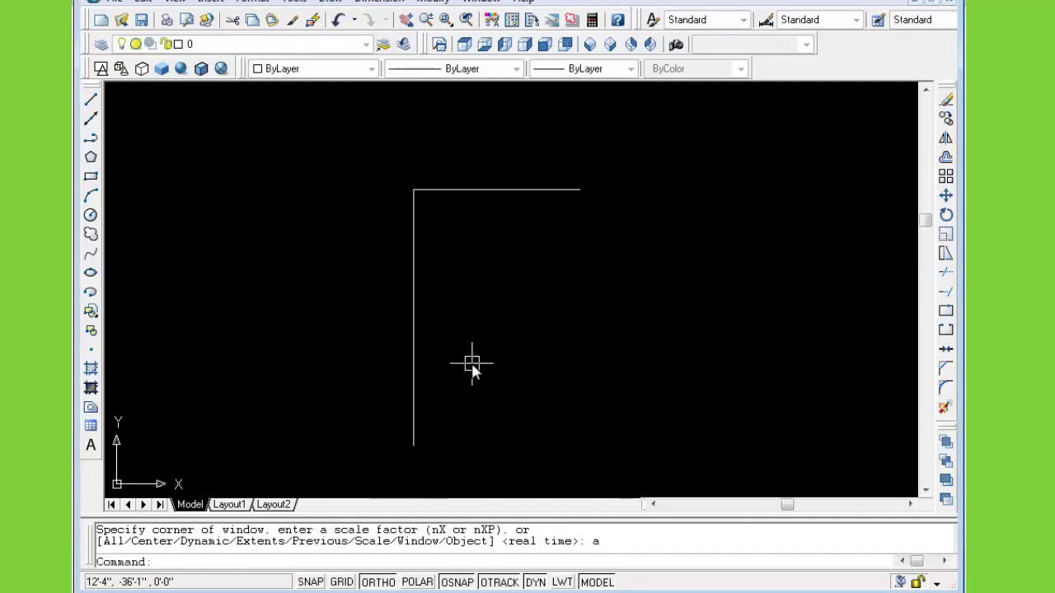
# Draw a 64 ft right side line, then erase it as wrongly sized
pyautogui.write('l')
pyautogui.press('Return')
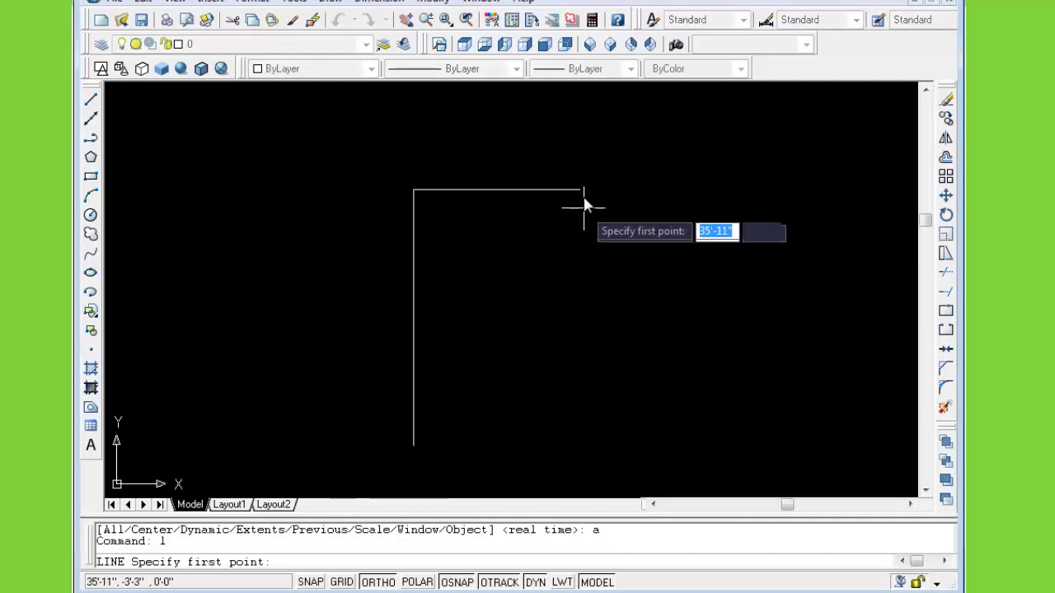
pyautogui.click(579, 189)
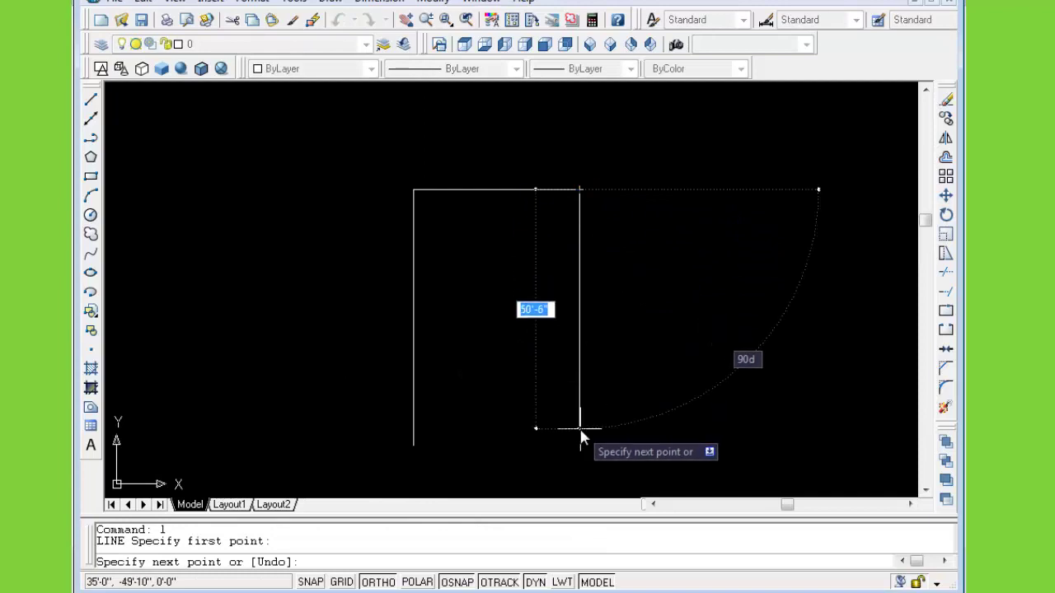
pyautogui.write('64')
pyautogui.press('Return')
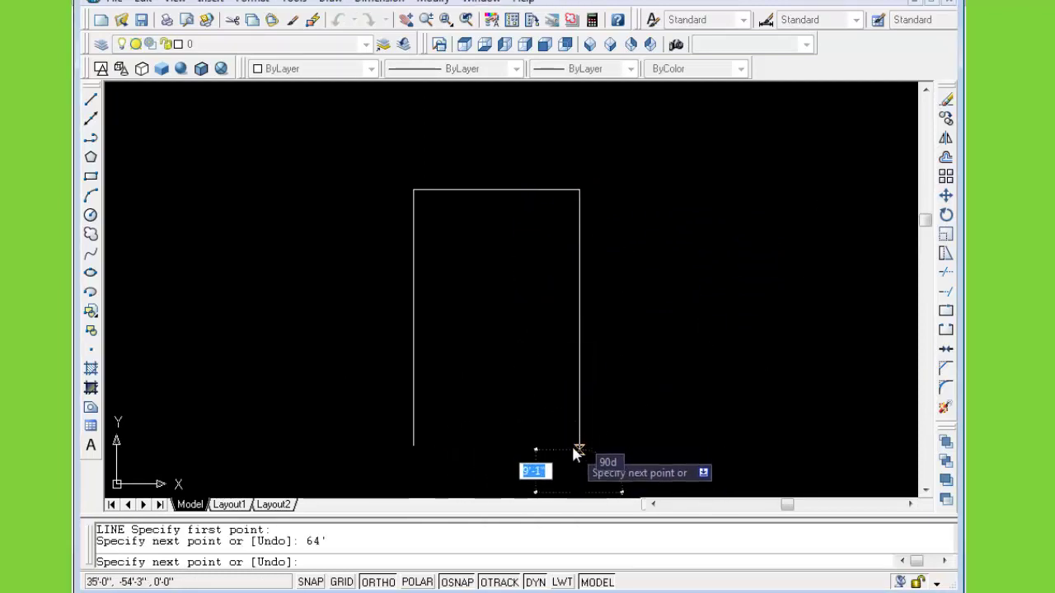
pyautogui.press('Escape')
pyautogui.click(580, 405)
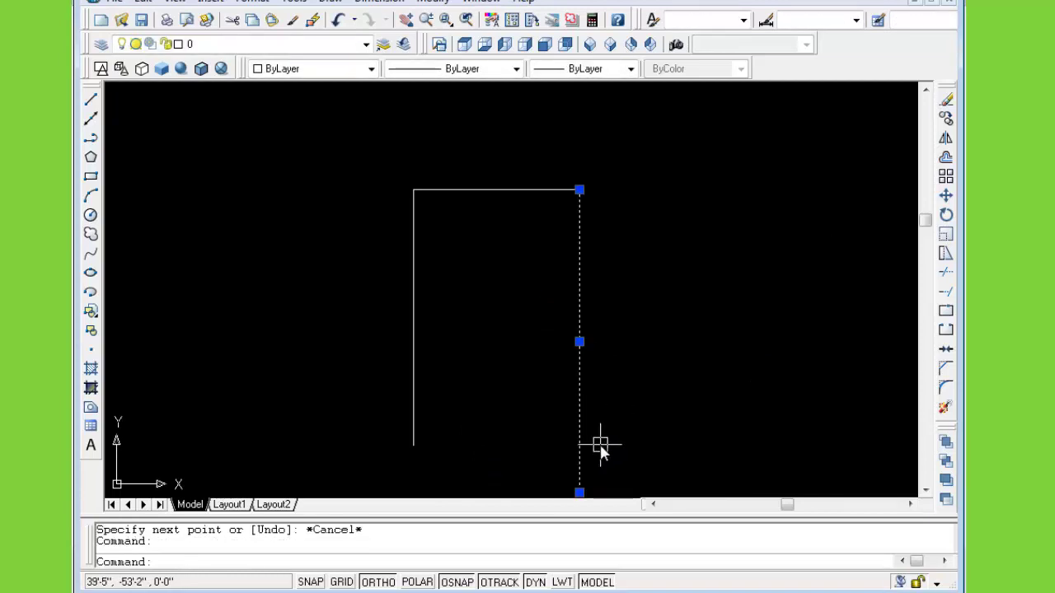
pyautogui.moveTo(600, 443); pyautogui.dragTo(612, 403, button='middle')
pyautogui.press('Delete')
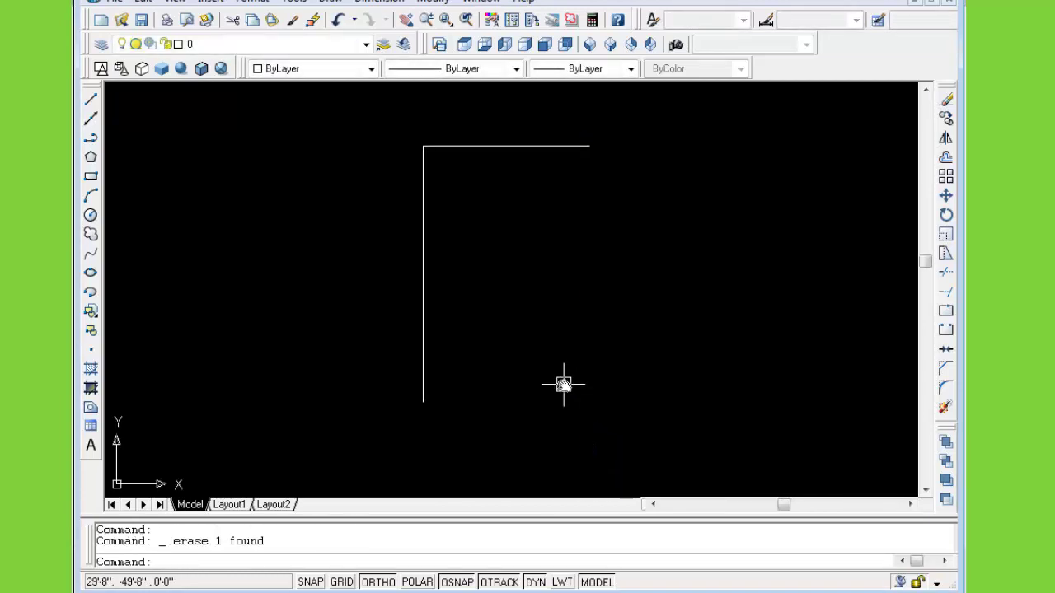
# Redraw the right side at 54 ft and close the bottom edge to the left line
pyautogui.write('l')
pyautogui.press('Return')
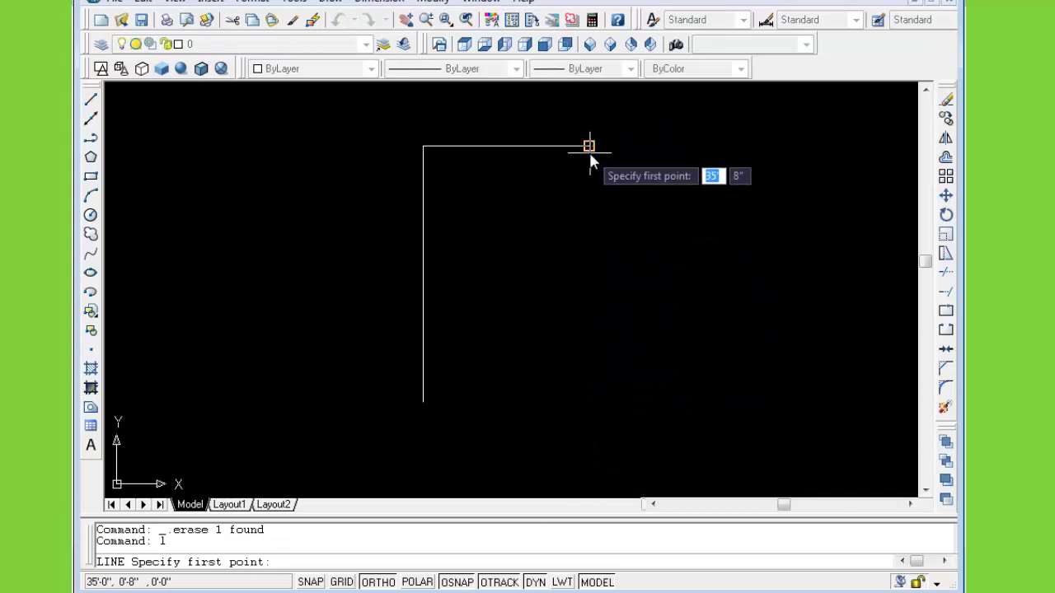
pyautogui.click(589, 147)
pyautogui.write('54')
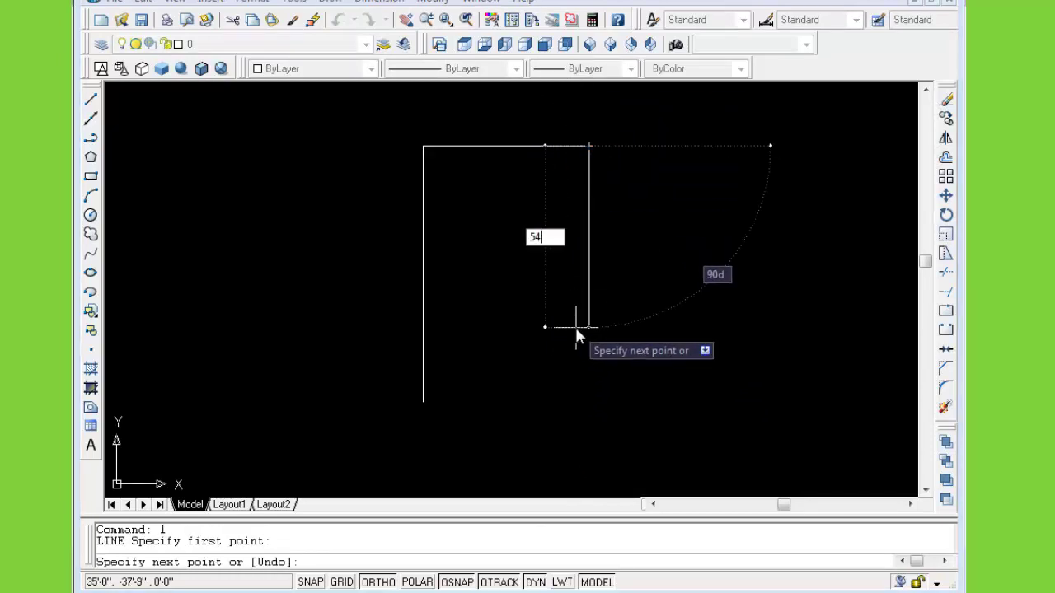
pyautogui.press('Return')
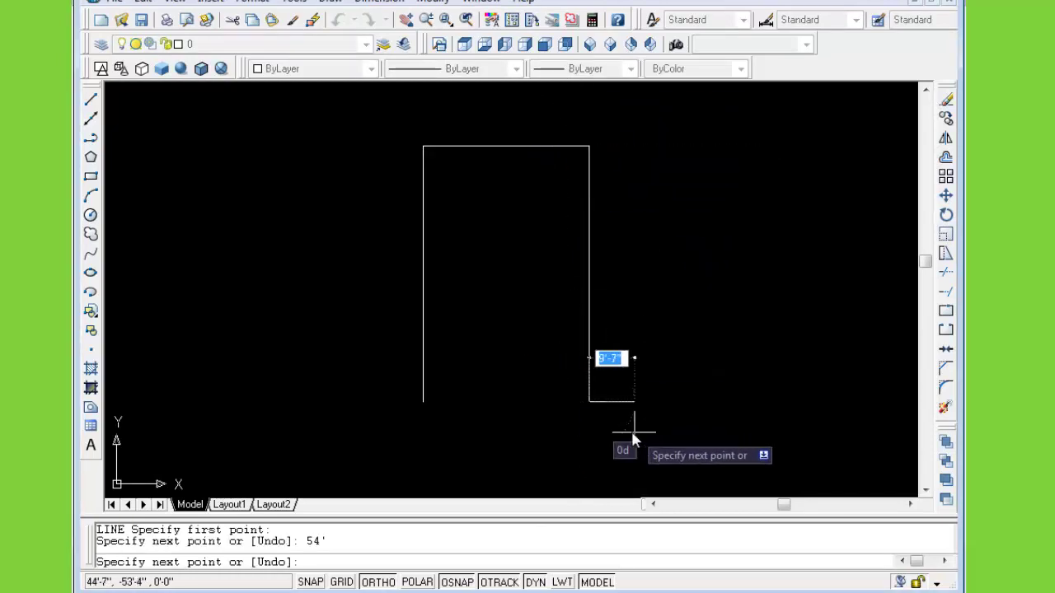
pyautogui.click(424, 403)
pyautogui.press('Escape')
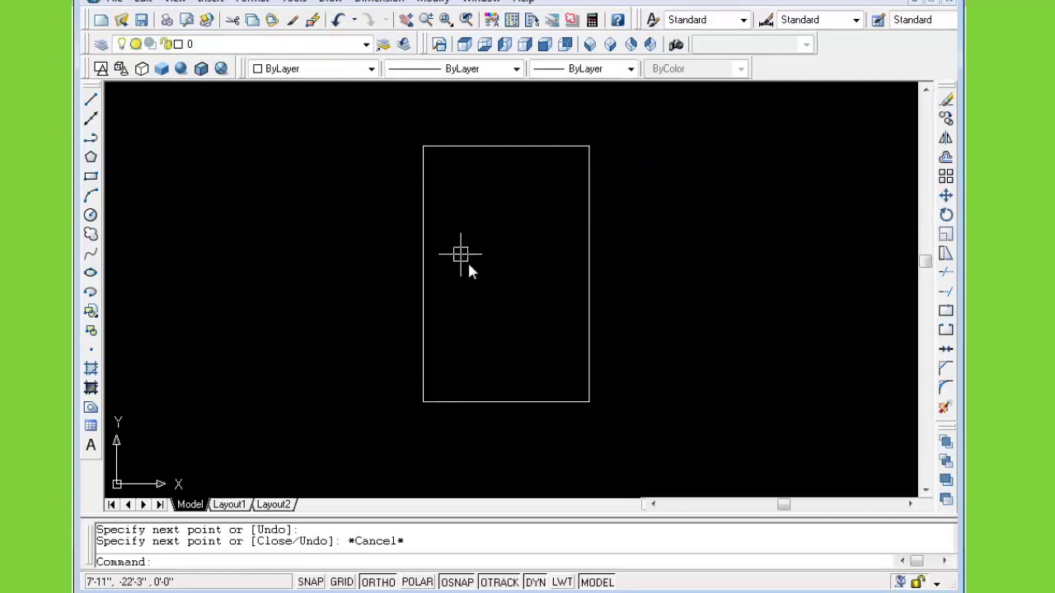
# Offset all four outline edges 9 inches inward to form the outer walls
pyautogui.moveTo(498, 256); pyautogui.dragTo(471, 266, button='middle')
pyautogui.write('o')
pyautogui.press('Return')
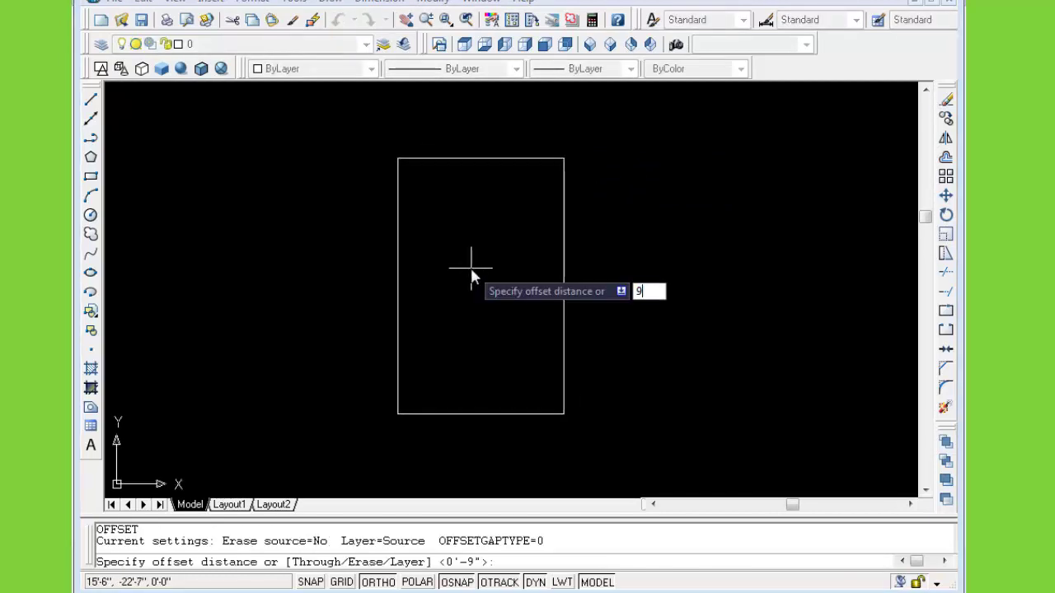
pyautogui.write('9')
pyautogui.press('Return')
pyautogui.click(459, 160)
pyautogui.click(437, 231)
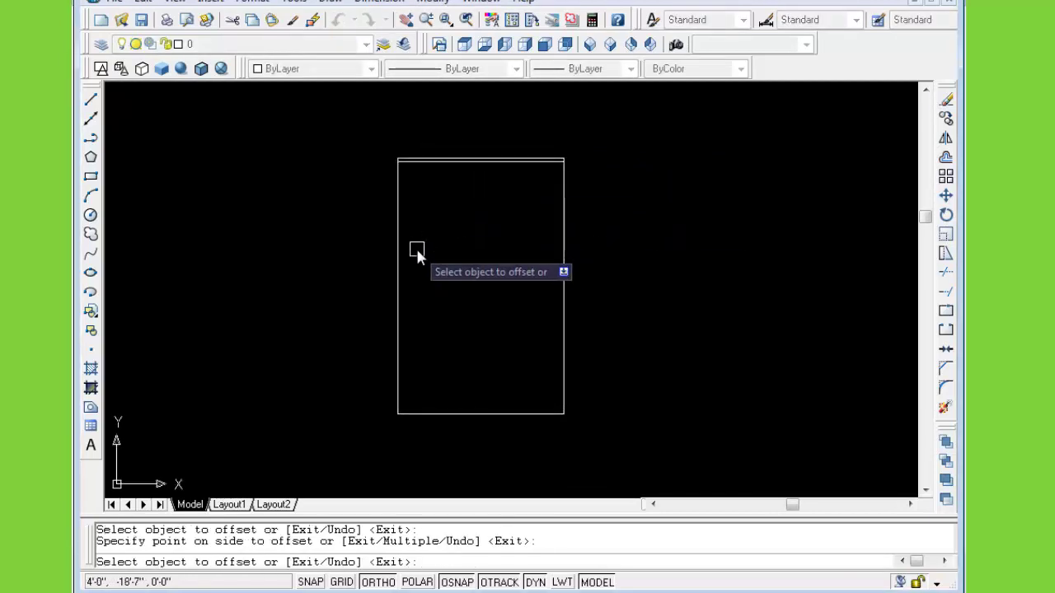
pyautogui.click(398, 252)
pyautogui.click(458, 271)
pyautogui.click(564, 267)
pyautogui.click(494, 274)
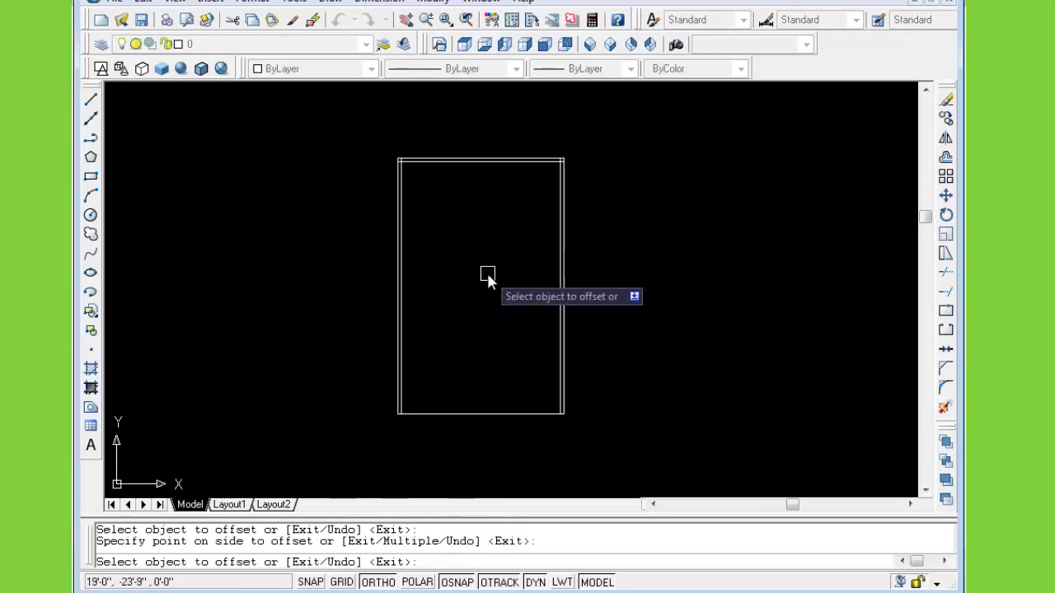
pyautogui.click(511, 414)
pyautogui.click(516, 367)
pyautogui.press('Escape')
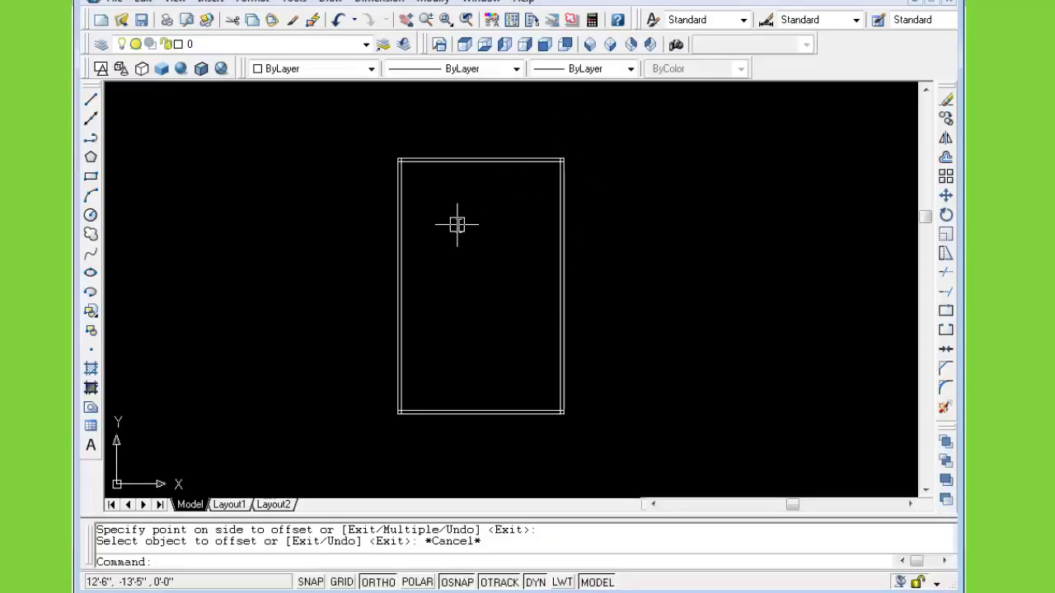
# Offset the inner top edge 10 ft downward to create the passage line
pyautogui.write('o')
pyautogui.press('Return')
pyautogui.write('10')
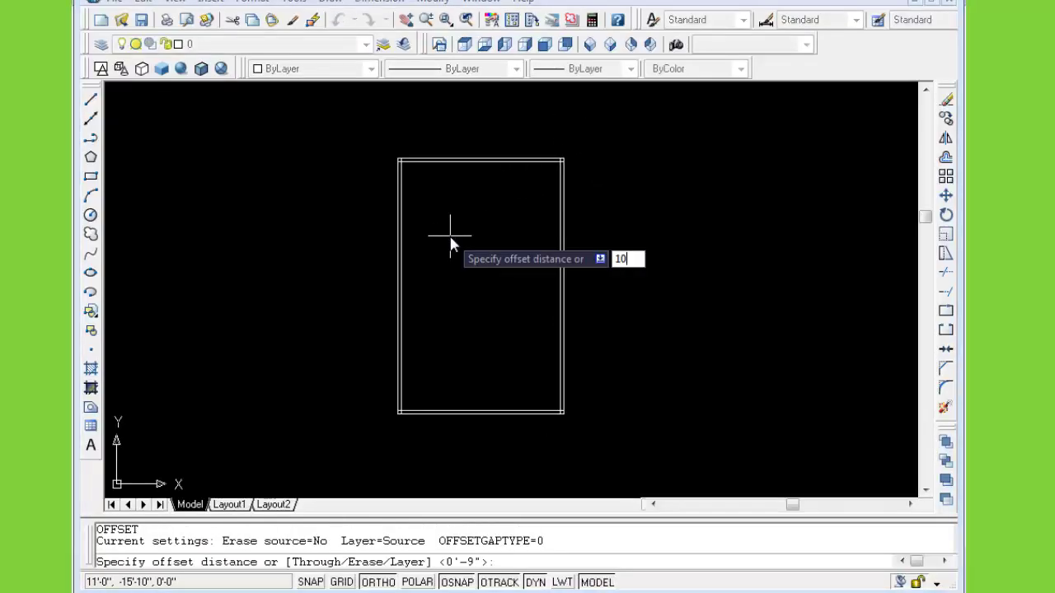
pyautogui.press('Return')
pyautogui.click(479, 165)
pyautogui.click(484, 220)
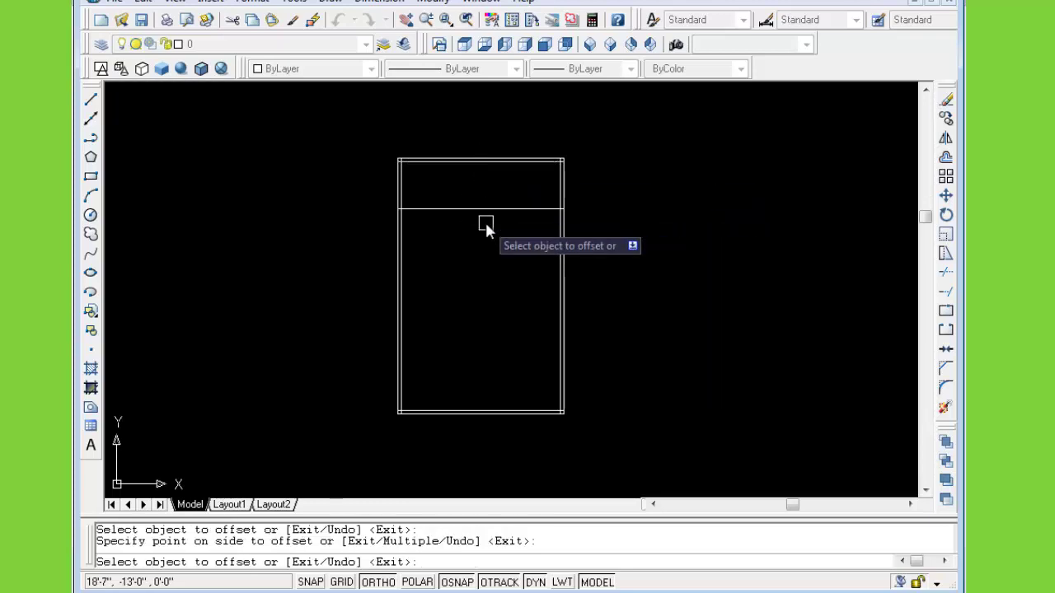
pyautogui.press('Escape')
# Offset the passage line 9 inches downward to complete the passage wall
pyautogui.write('o')
pyautogui.press('Return')
pyautogui.write('9')
pyautogui.press('Return')
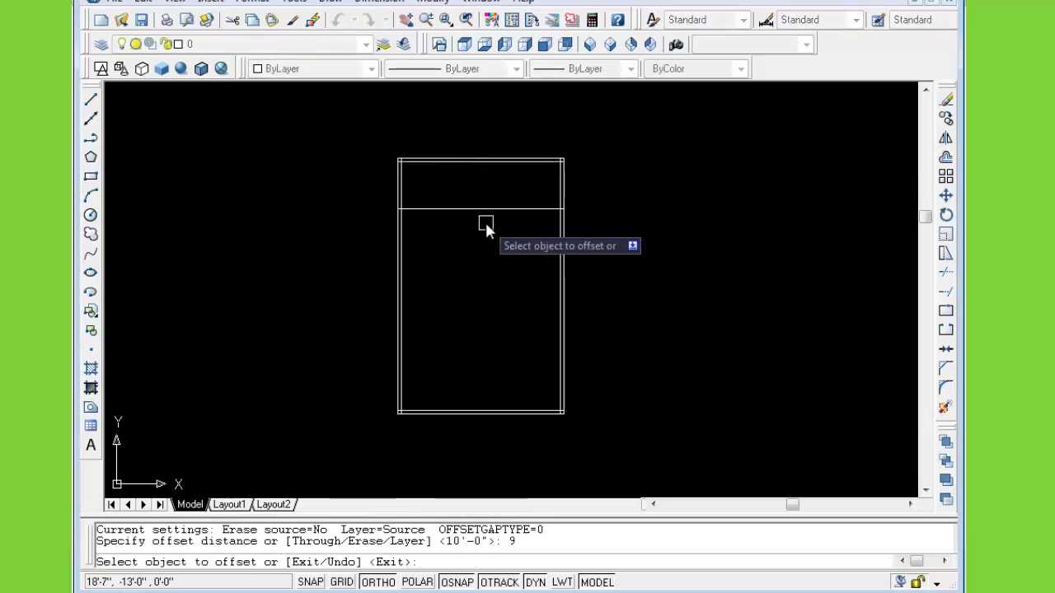
pyautogui.click(485, 211)
pyautogui.click(493, 235)
pyautogui.press('Escape')
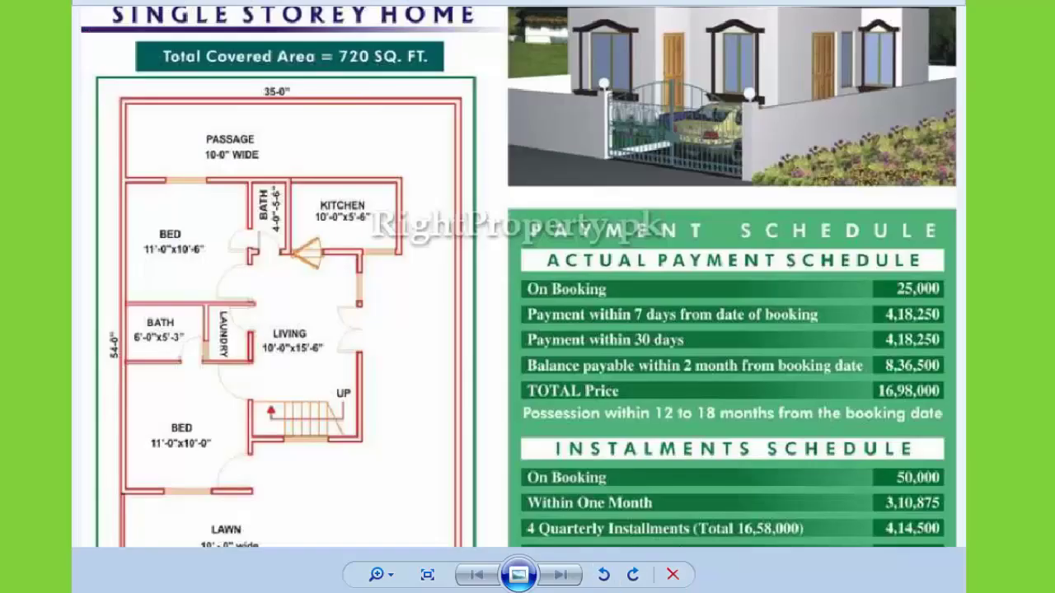
# Zoom into the reference floor plan image to examine the room layout
pyautogui.scroll(1, 305, 314)
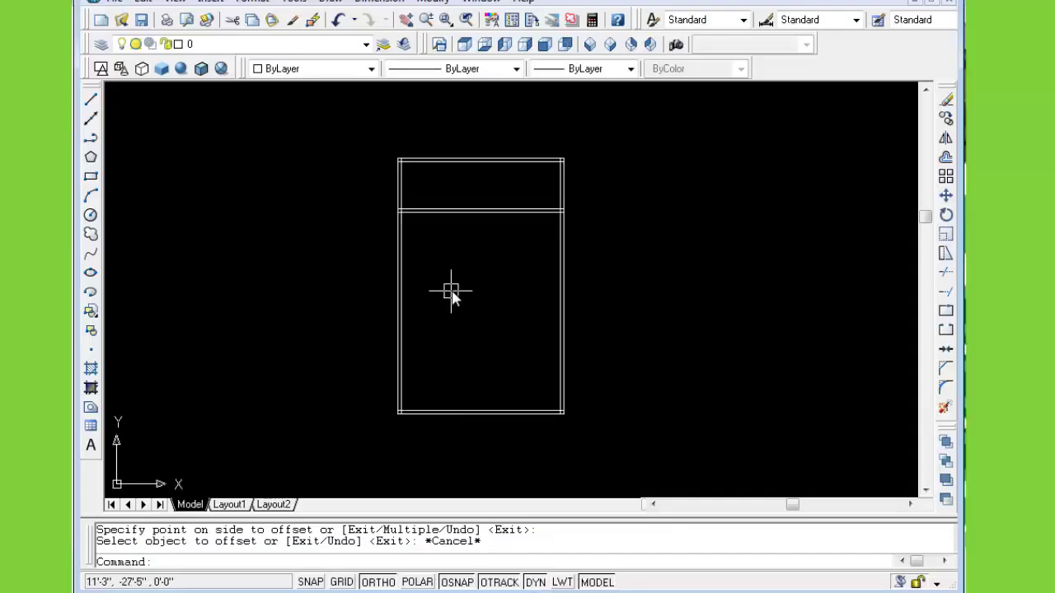
# Offset a vertical and a horizontal wall line 11 ft into the plan
pyautogui.press('Escape')
pyautogui.scroll(2, 451, 290)
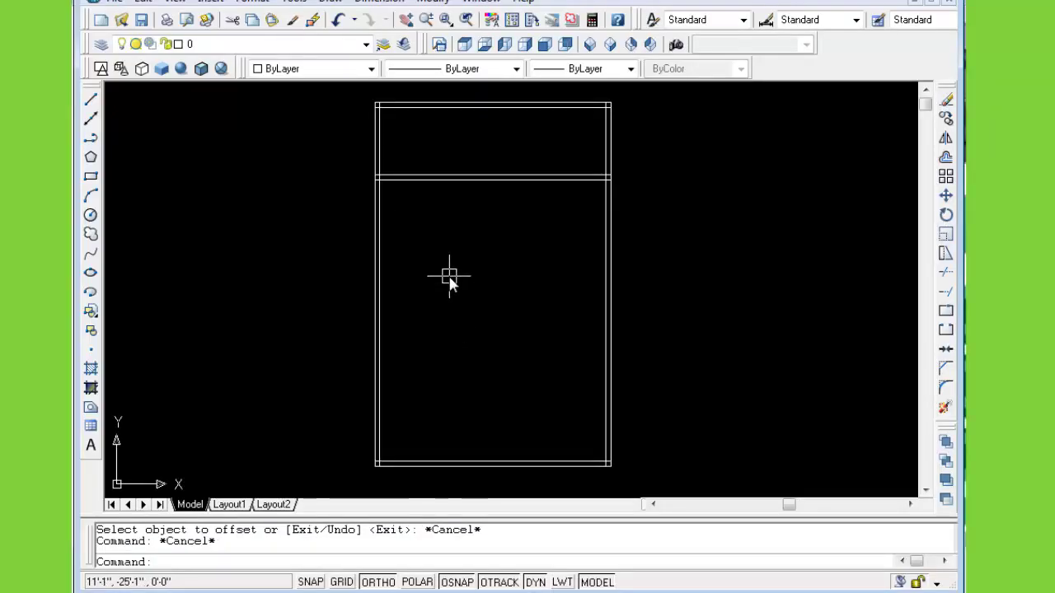
pyautogui.press('Return')
pyautogui.write('11')
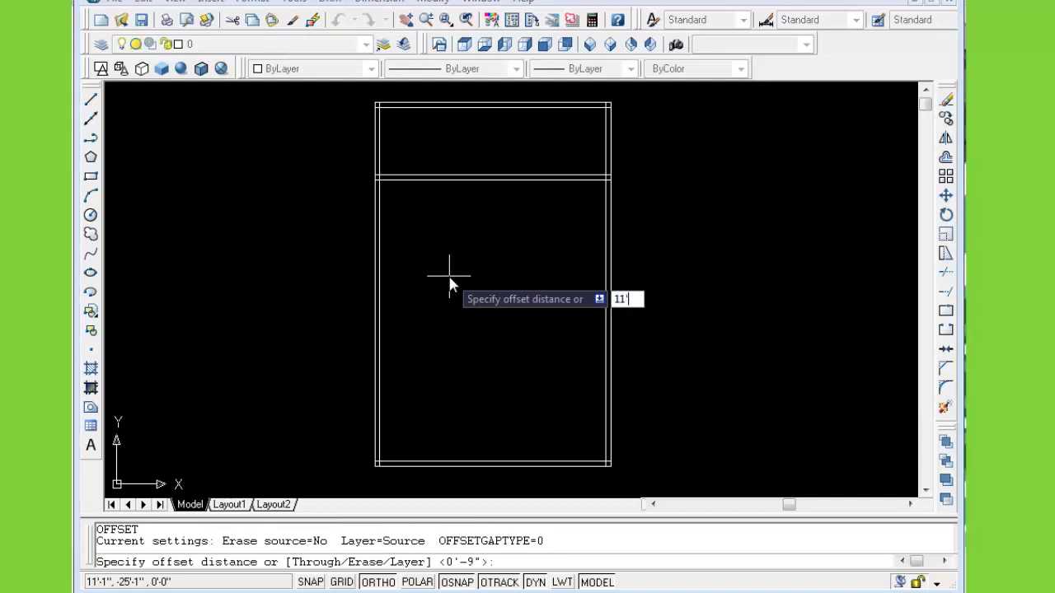
pyautogui.press('Return')
pyautogui.click(449, 179)
pyautogui.click(460, 251)
pyautogui.click(379, 228)
pyautogui.click(492, 248)
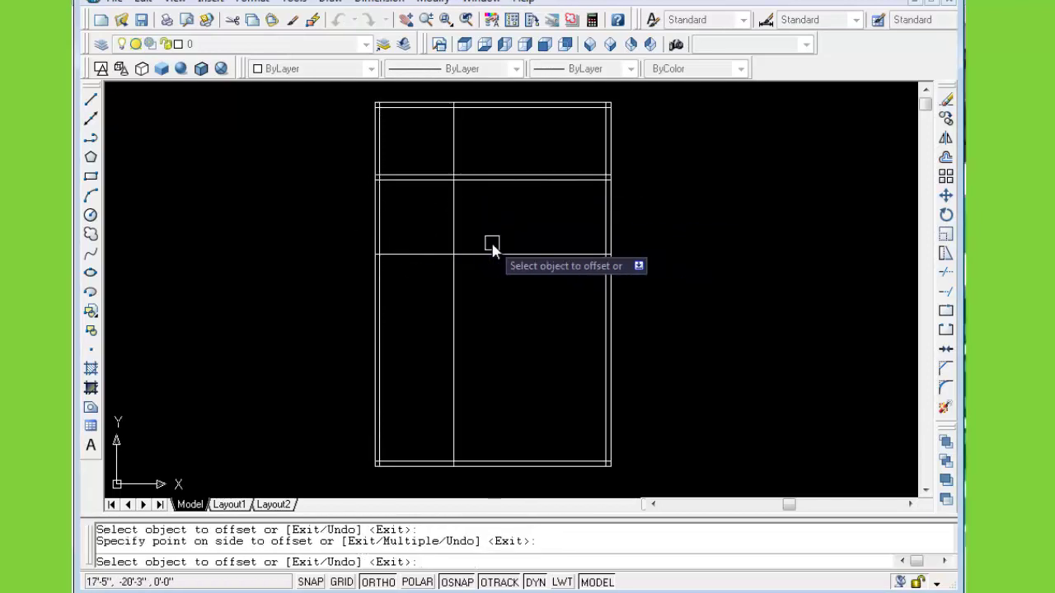
pyautogui.press('Escape')
# Double both new wall lines with a 6 offset, right of the vertical and below the horizontal
pyautogui.write('o')
pyautogui.press('Return')
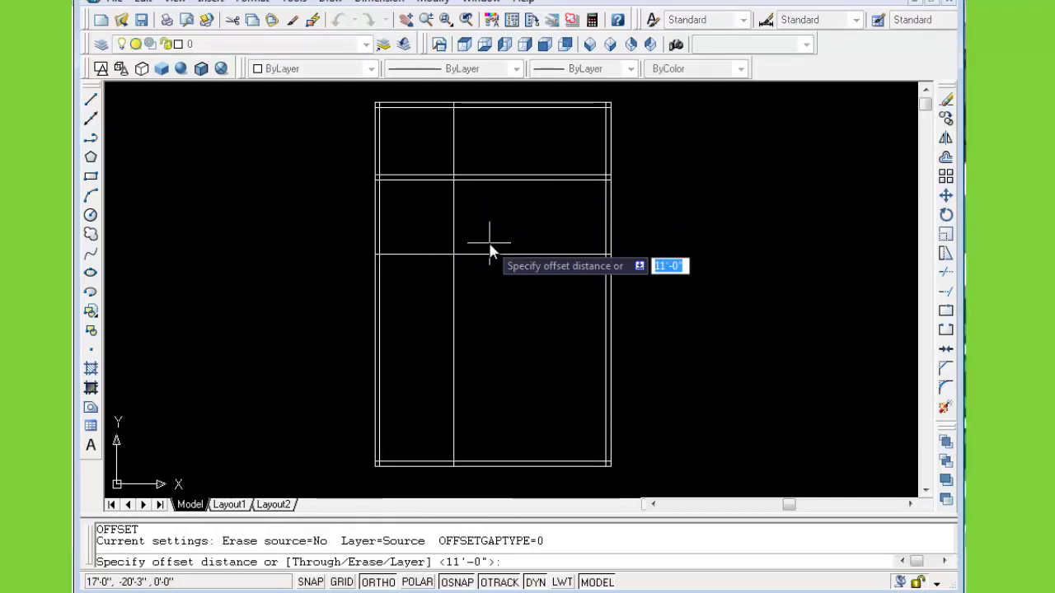
pyautogui.write('6')
pyautogui.press('Return')
pyautogui.click(454, 235)
pyautogui.click(465, 247)
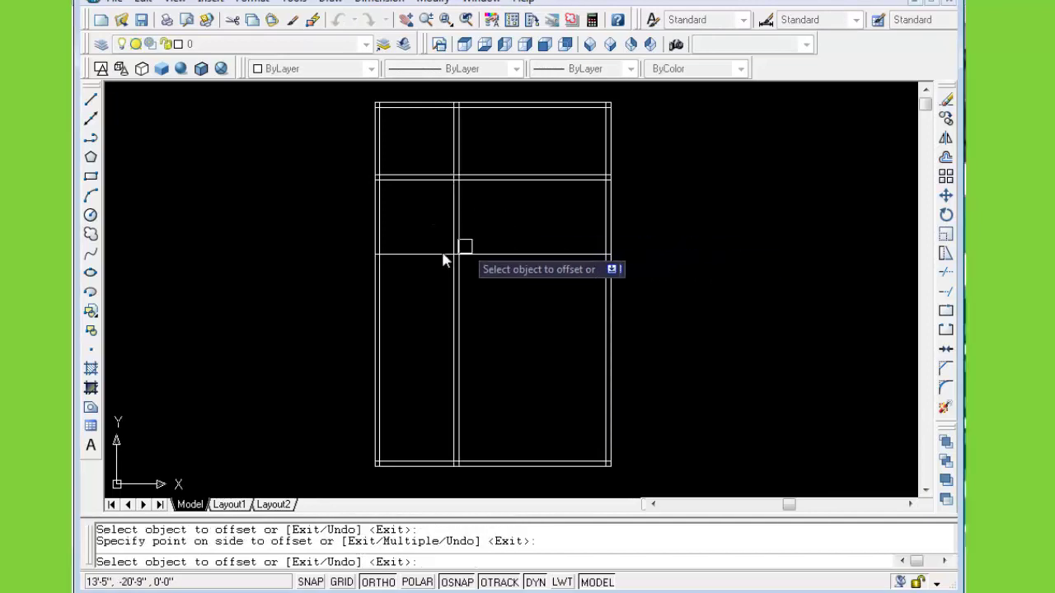
pyautogui.click(443, 255)
pyautogui.click(431, 300)
pyautogui.press('Escape')
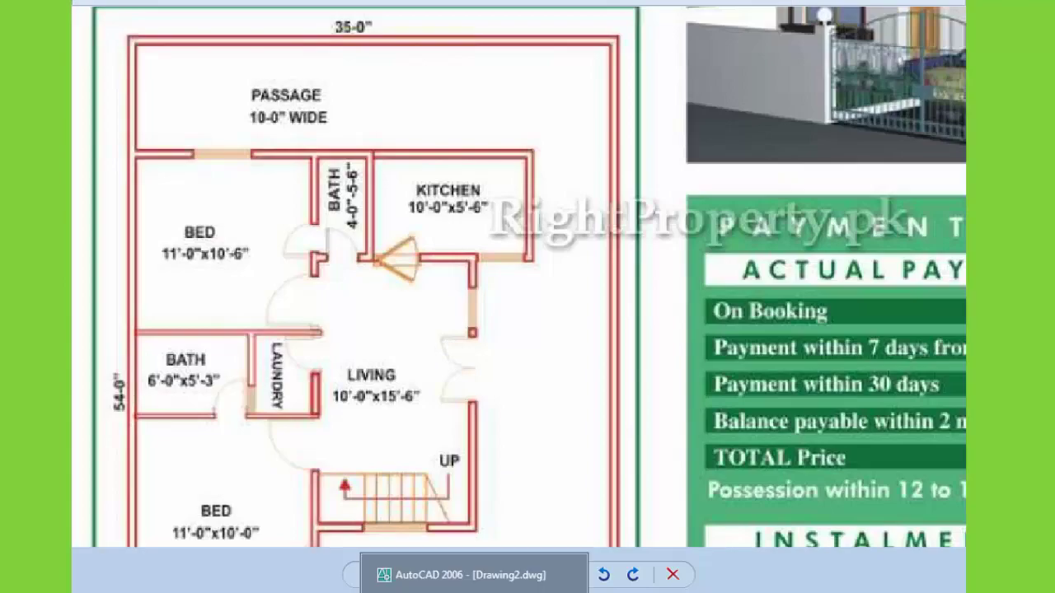
# Offset a vertical wall line 4 ft to the right
pyautogui.scroll(2, 473, 226)
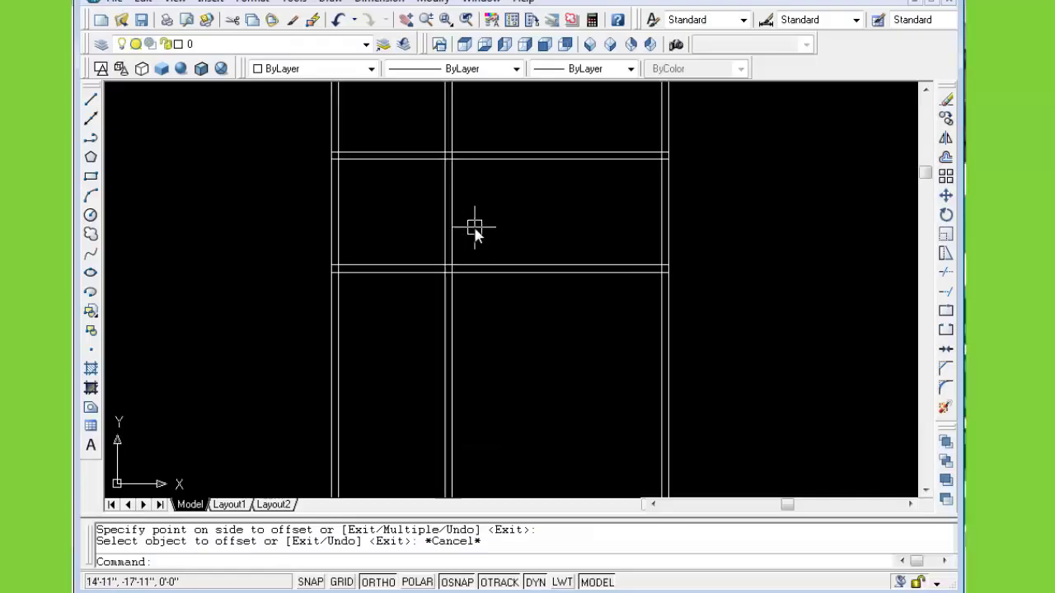
pyautogui.press('Return')
pyautogui.write('4')
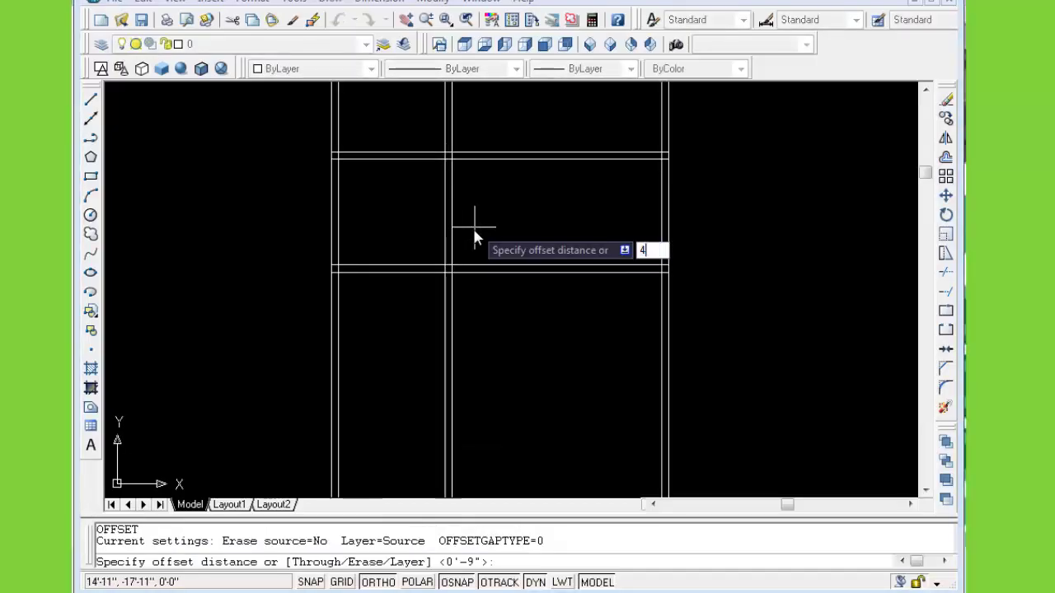
pyautogui.write("'")
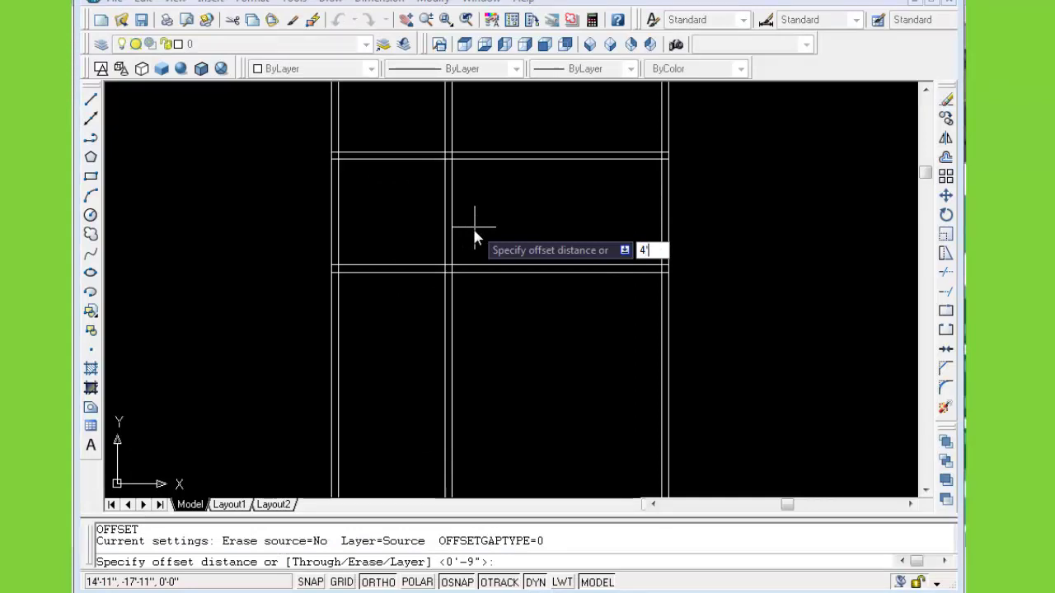
pyautogui.press('Return')
pyautogui.click(455, 217)
pyautogui.click(516, 234)
pyautogui.press('Escape')
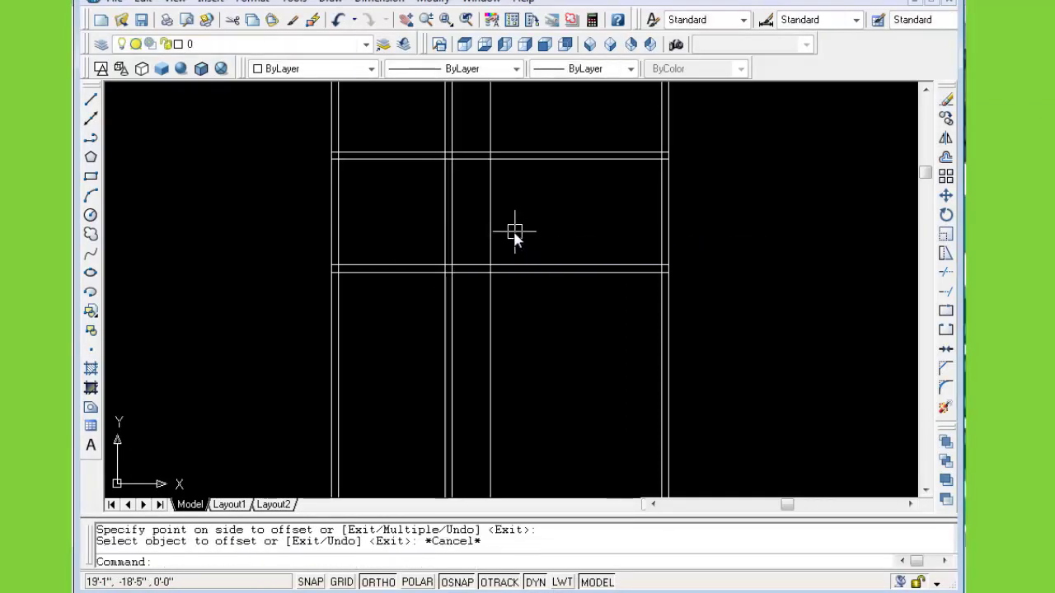
# Add a 9-inch parallel copy to make that new wall 9 inches thick
pyautogui.write('o')
pyautogui.press('Return')
pyautogui.write('9')
pyautogui.press('Return')
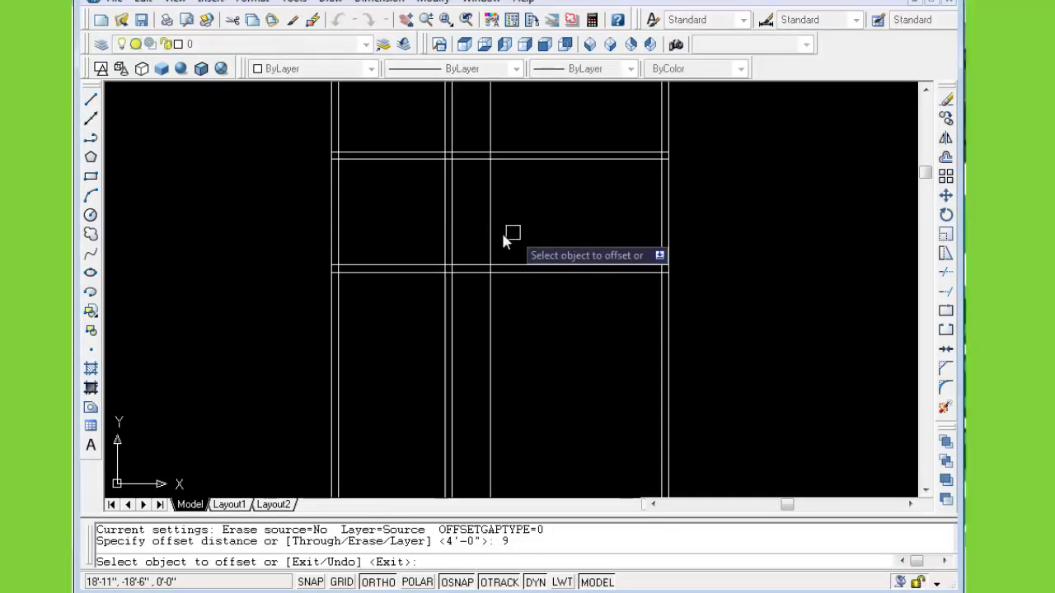
pyautogui.click(491, 231)
pyautogui.click(515, 231)
pyautogui.press('Escape')
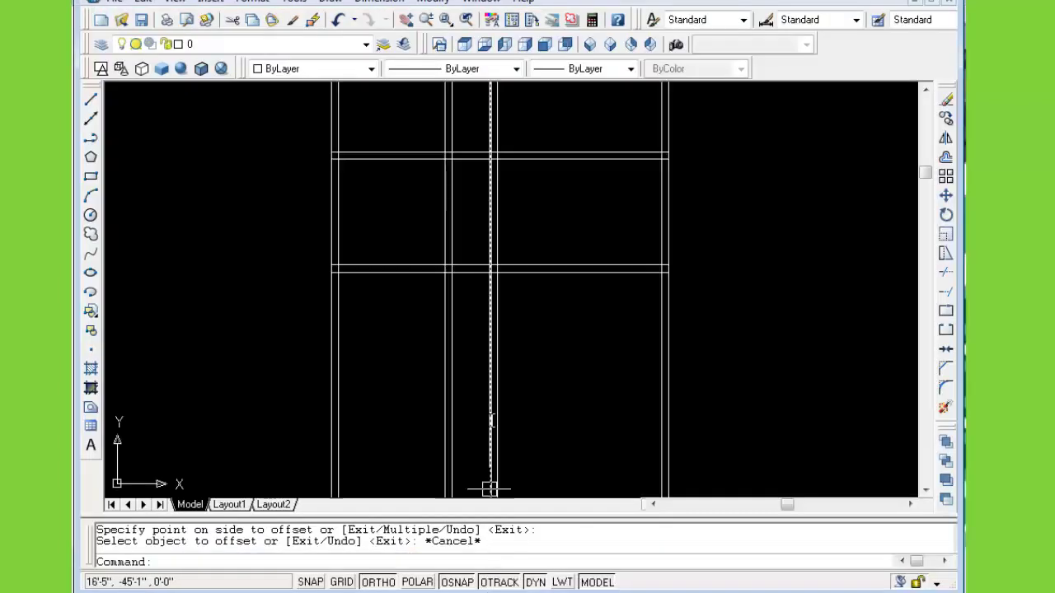
# Offset the new wall's right line 10'6" further to the right
pyautogui.write('o')
pyautogui.press('Return')
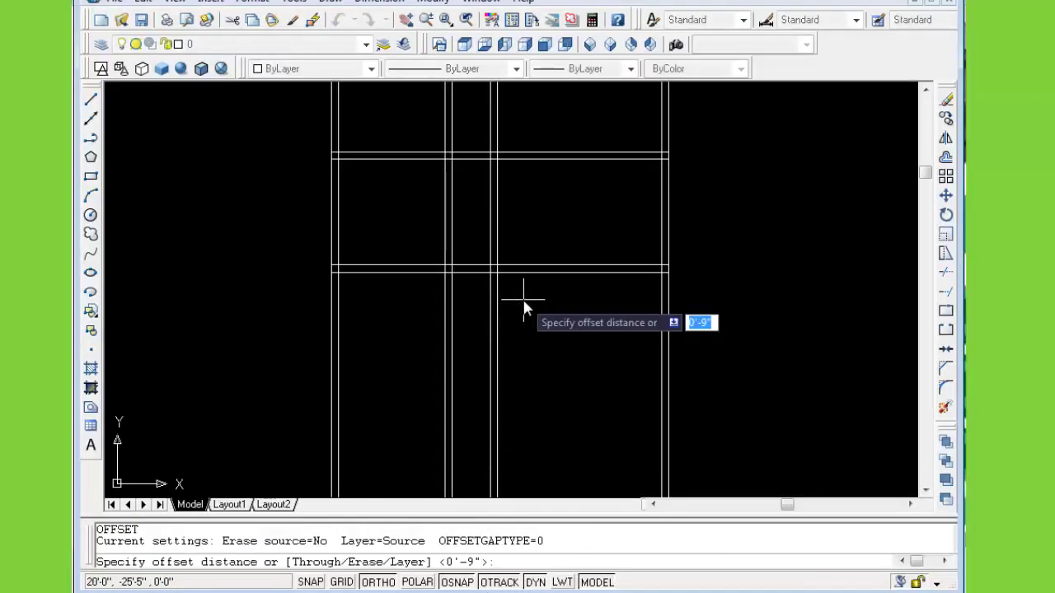
pyautogui.write('10')
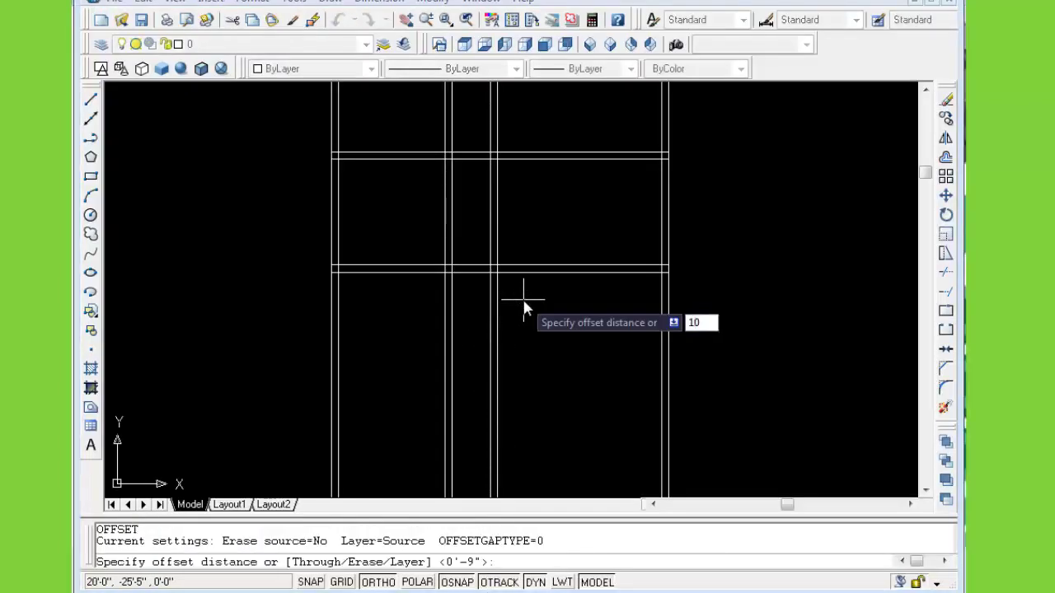
pyautogui.write("'6")
pyautogui.press('Return')
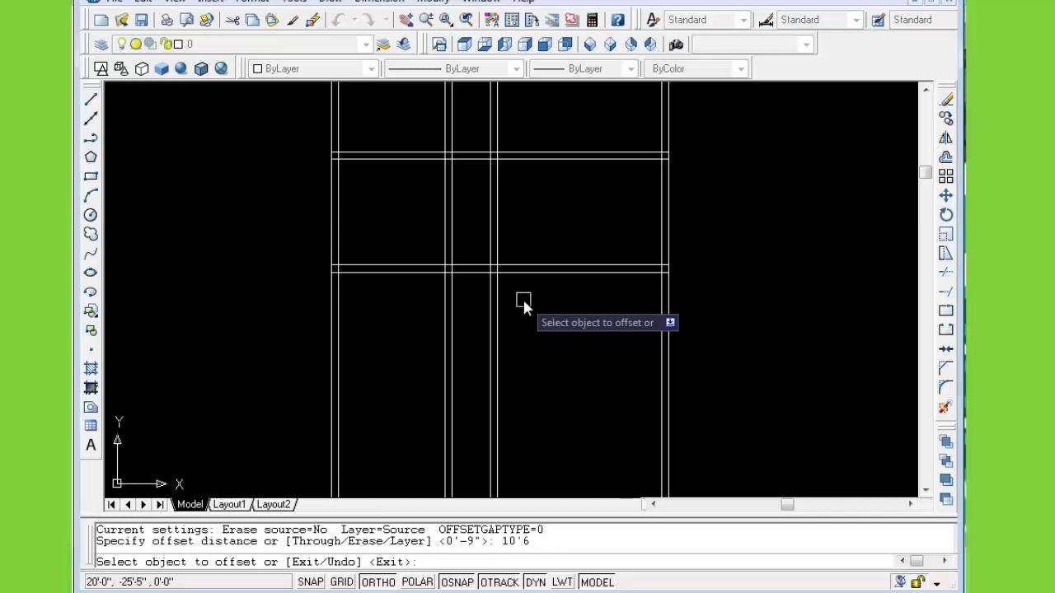
pyautogui.click(497, 216)
pyautogui.click(532, 221)
pyautogui.press('Escape')
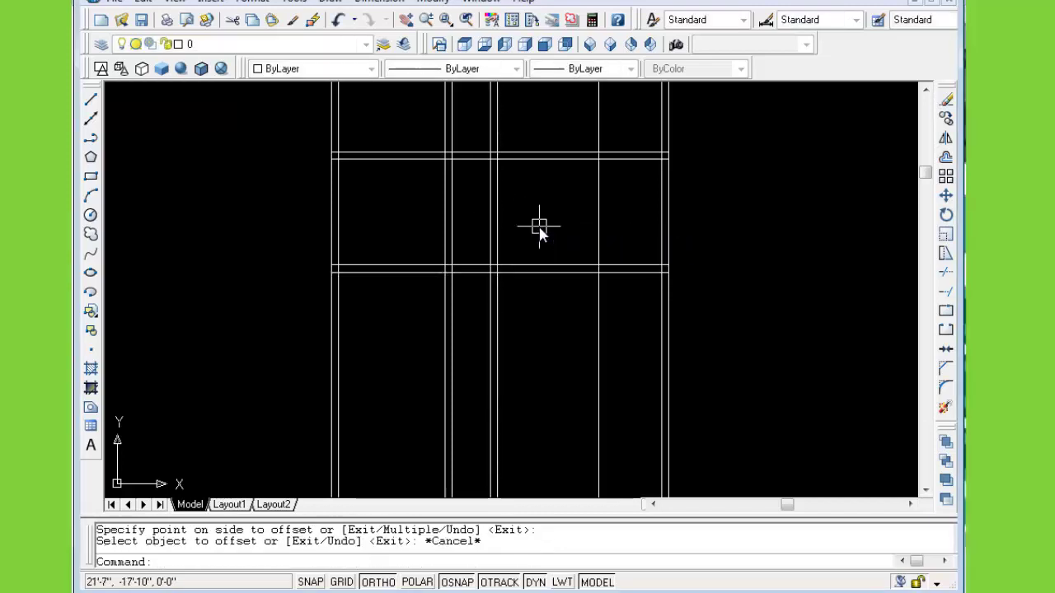
# Give the newest vertical wall 9-inch thickness with a parallel copy to its right
pyautogui.press('Return')
pyautogui.write('9')
pyautogui.press('Return')
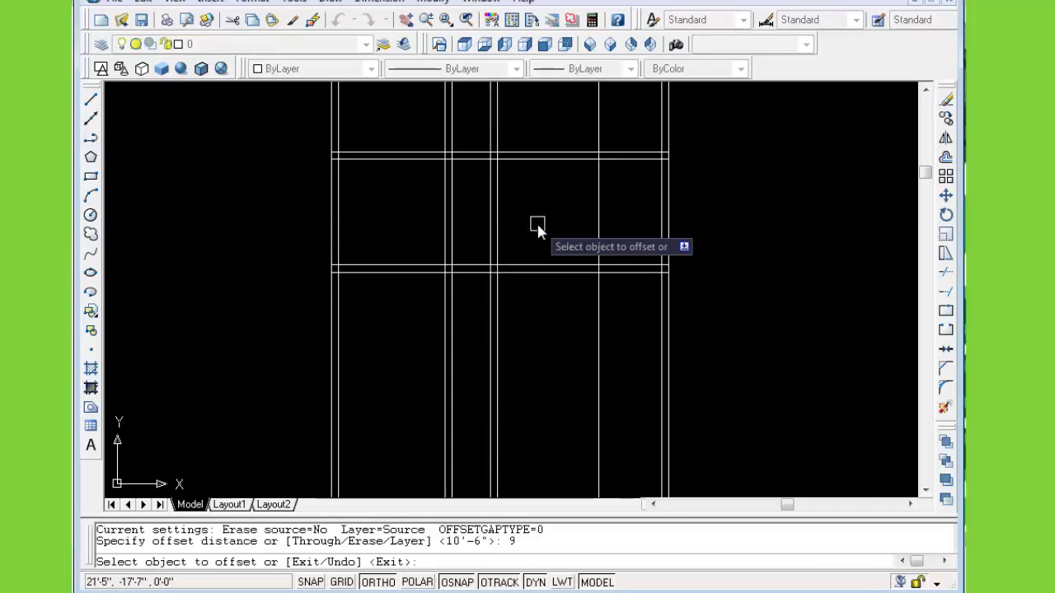
pyautogui.click(605, 216)
pyautogui.click(639, 231)
pyautogui.press('Escape')
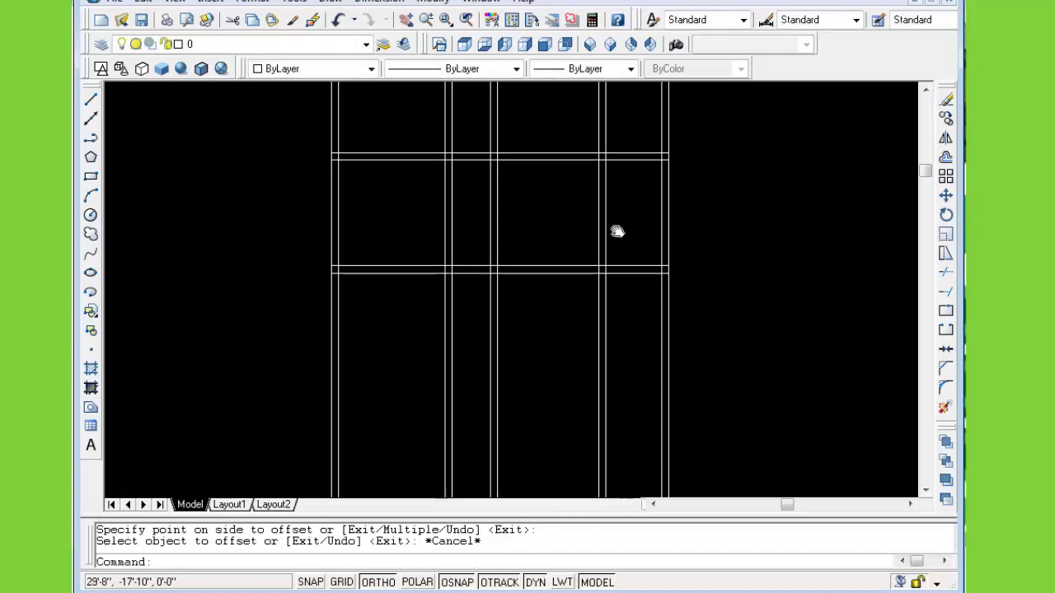
pyautogui.moveTo(617, 228); pyautogui.dragTo(606, 296, button='middle')
# Trim the partition lines out of the passage, using all lines as cutting edges
pyautogui.write('t')
pyautogui.press('Return')
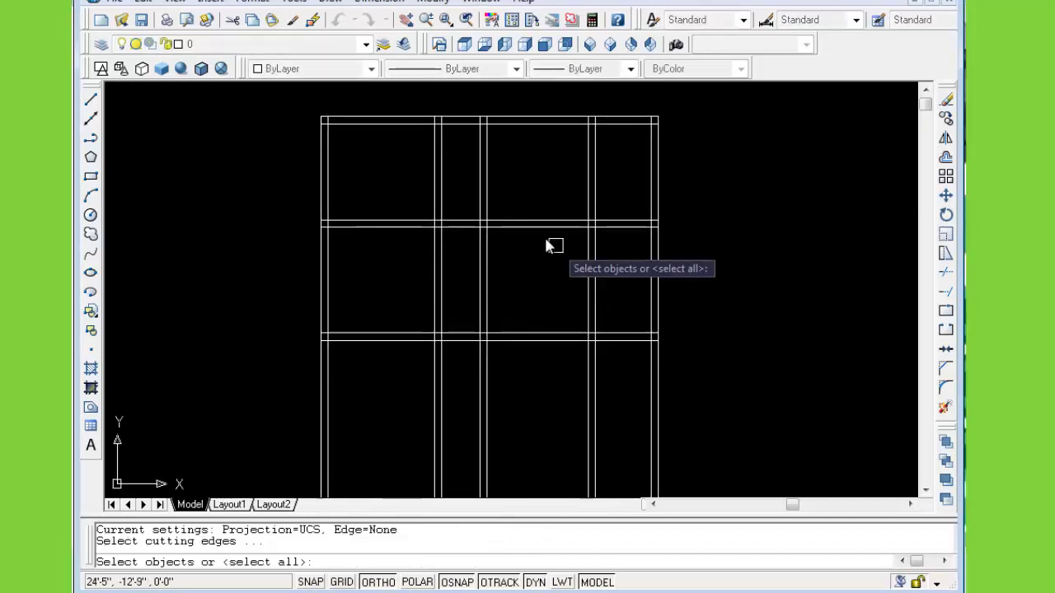
pyautogui.press('Return')
pyautogui.click(441, 175)
pyautogui.click(481, 183)
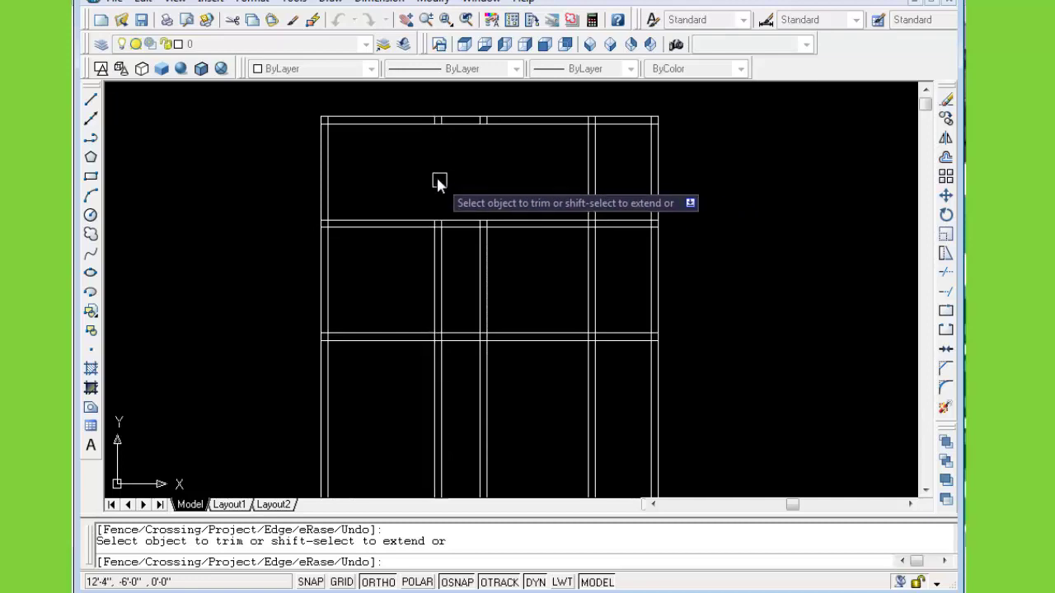
pyautogui.click(434, 177)
pyautogui.click(588, 197)
pyautogui.click(595, 195)
# Trim the horizontal wall lines back to the right partition and clear the partition lines below the wall band
pyautogui.click(631, 227)
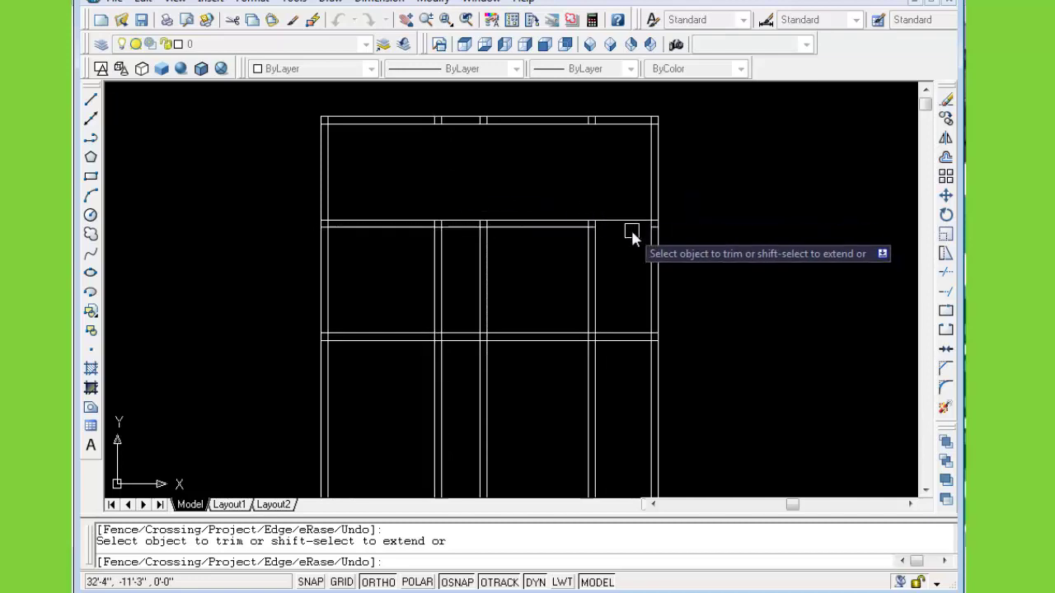
pyautogui.click(630, 222)
pyautogui.click(632, 338)
pyautogui.click(630, 334)
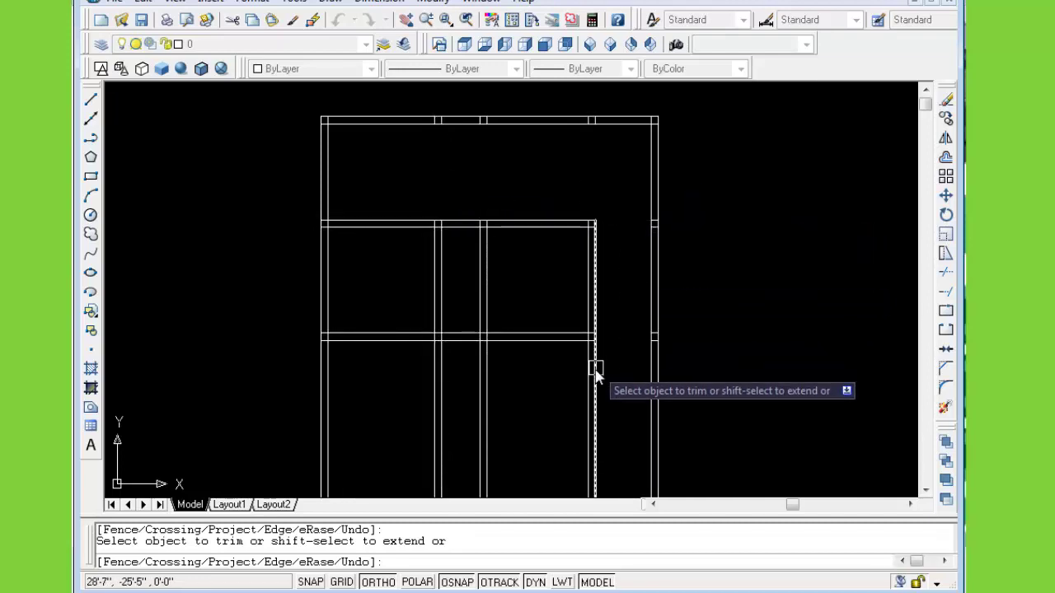
pyautogui.click(487, 377)
pyautogui.click(471, 382)
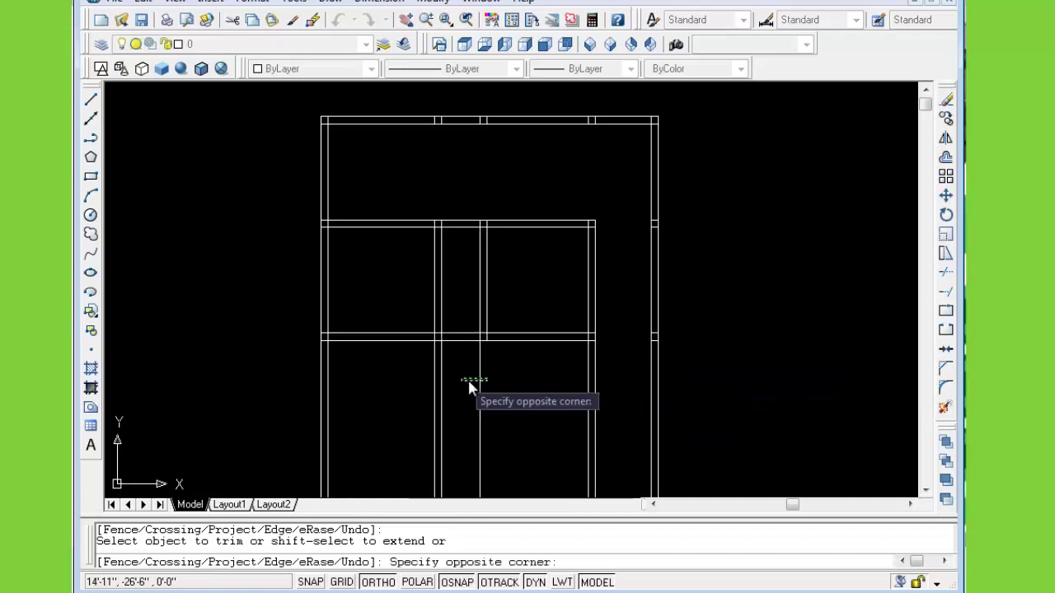
pyautogui.click(384, 384)
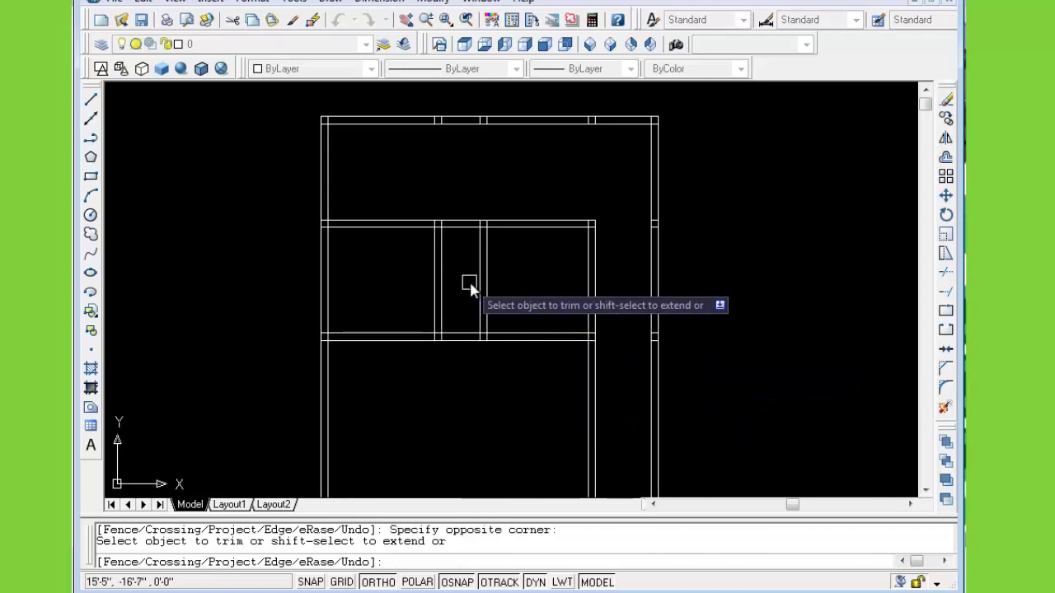
pyautogui.press('Escape')
# Offset the upper horizontal wall line 5'6" downward
pyautogui.write('o')
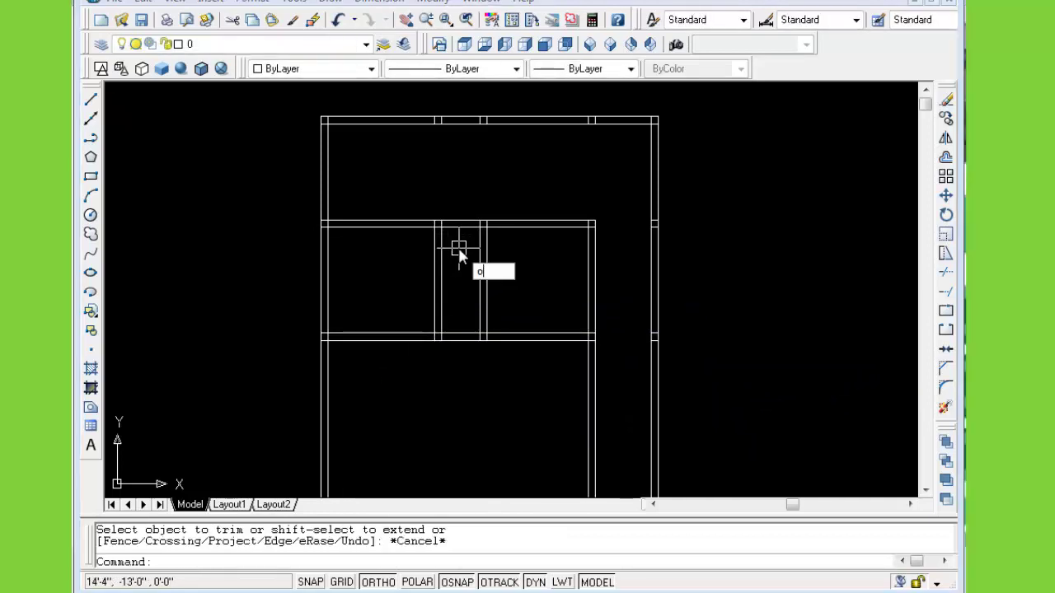
pyautogui.press('Return')
pyautogui.write('5')
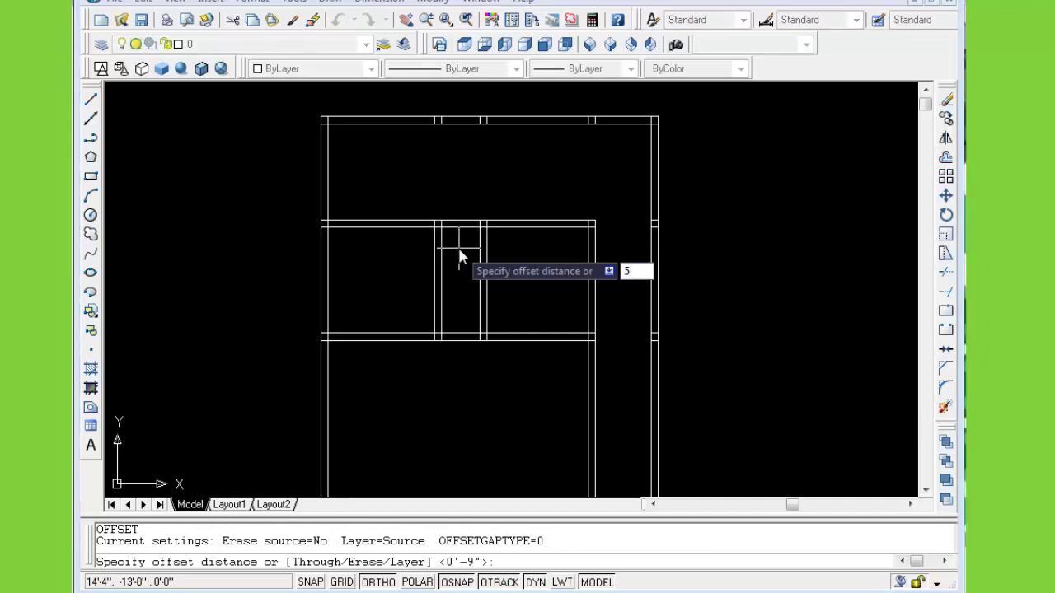
pyautogui.write("'6")
pyautogui.press('Return')
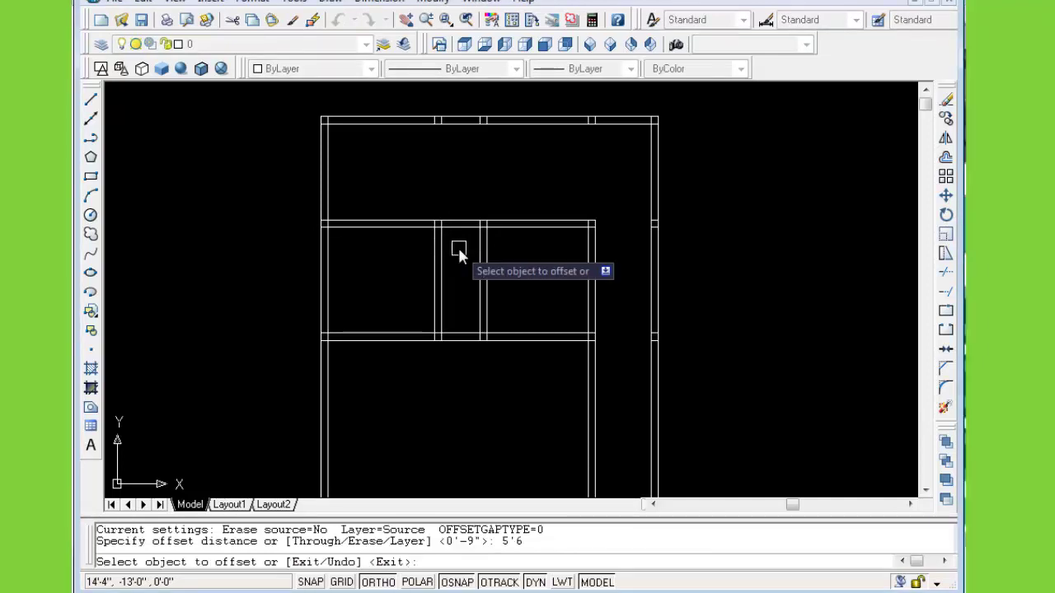
pyautogui.click(504, 227)
pyautogui.click(515, 299)
pyautogui.press('Escape')
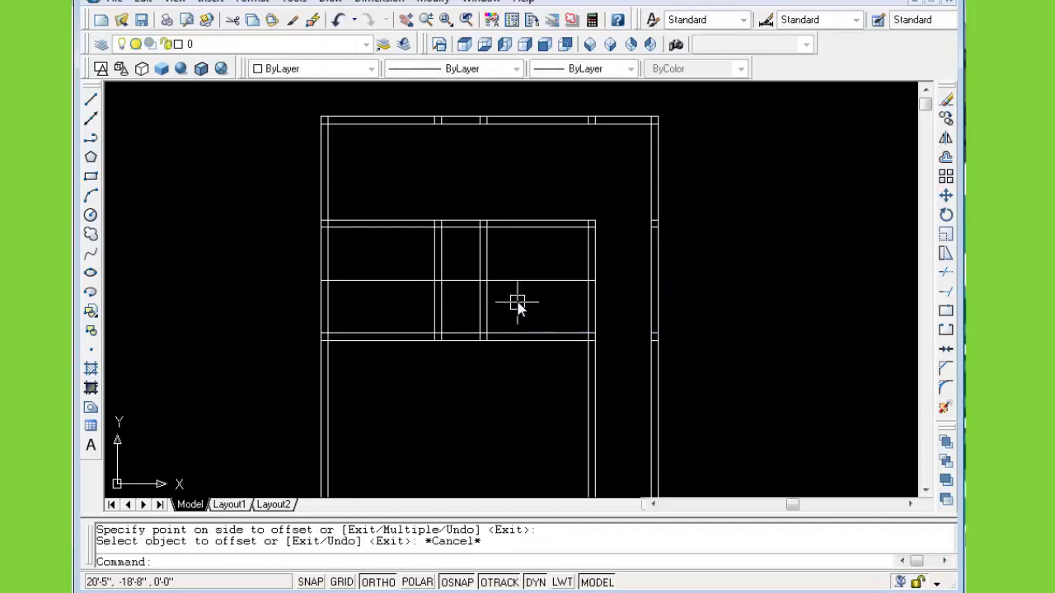
# Offset the new line 9" further down to give the wall its thickness
pyautogui.write('o')
pyautogui.press('Return')
pyautogui.write('9')
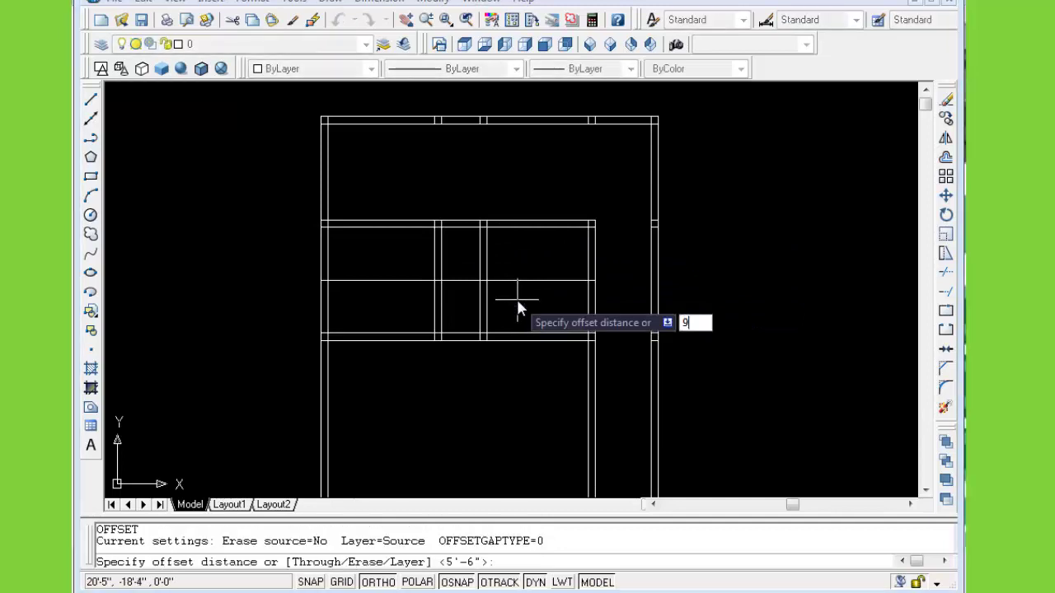
pyautogui.press('Return')
pyautogui.click(539, 281)
pyautogui.click(541, 314)
pyautogui.press('Escape')
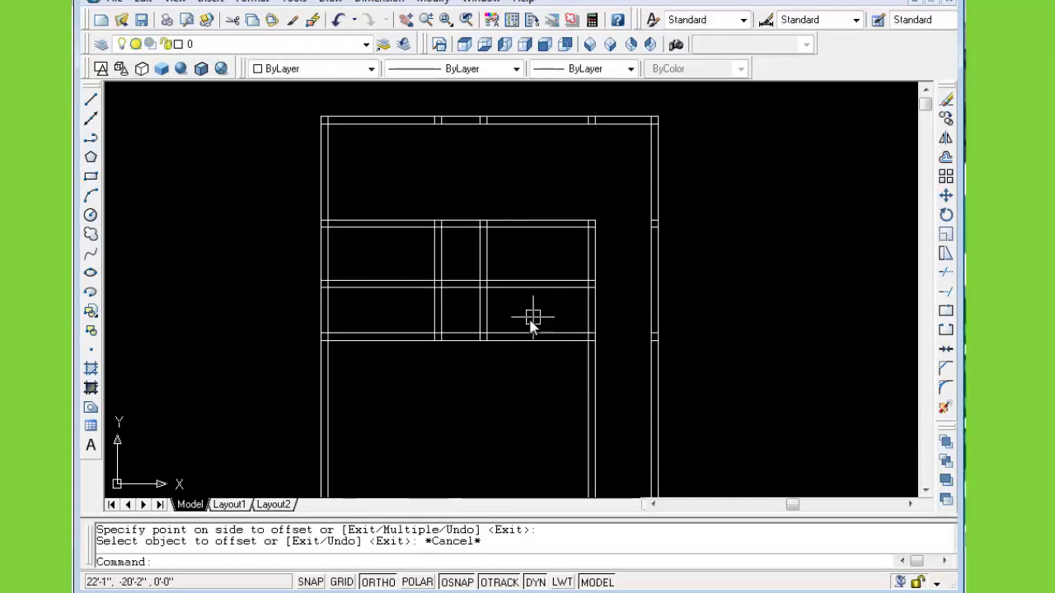
# Begin trimming the new wall's ends with a crossing selection
pyautogui.write('tr')
pyautogui.press('Return')
pyautogui.press('Return')
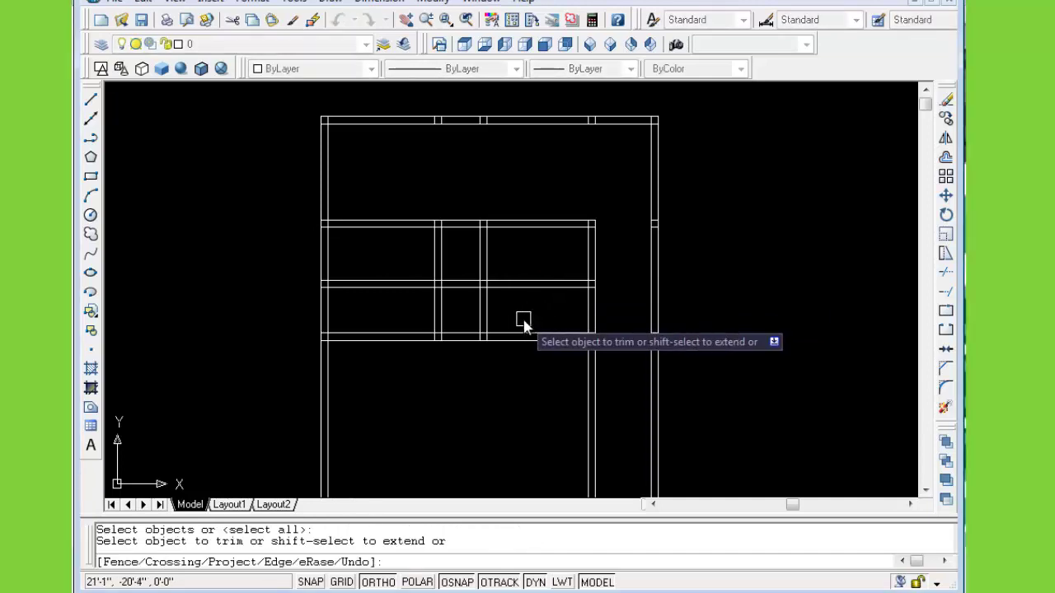
pyautogui.click(544, 309)
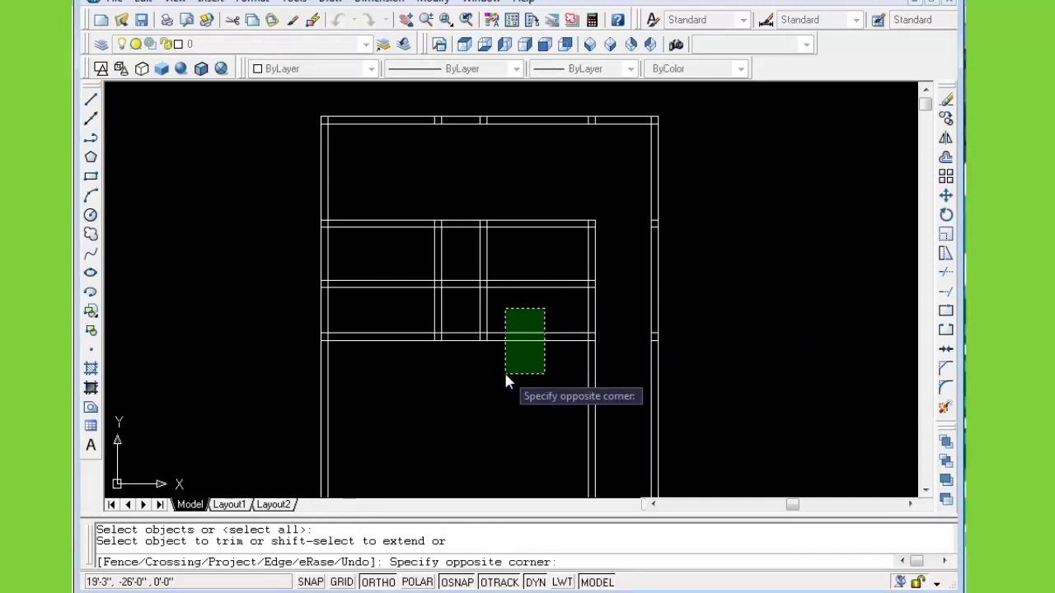
# Trim the new wall's overhanging ends and the overlaps at the bath and kitchen junctions
pyautogui.click(499, 374)
pyautogui.click(384, 284)
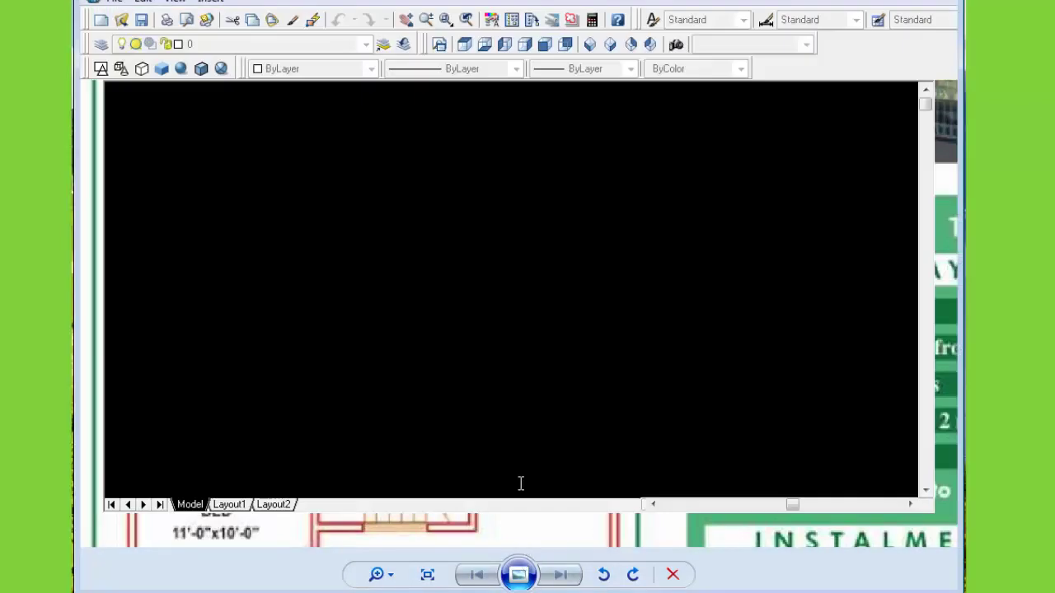
pyautogui.click(505, 315)
pyautogui.click(466, 360)
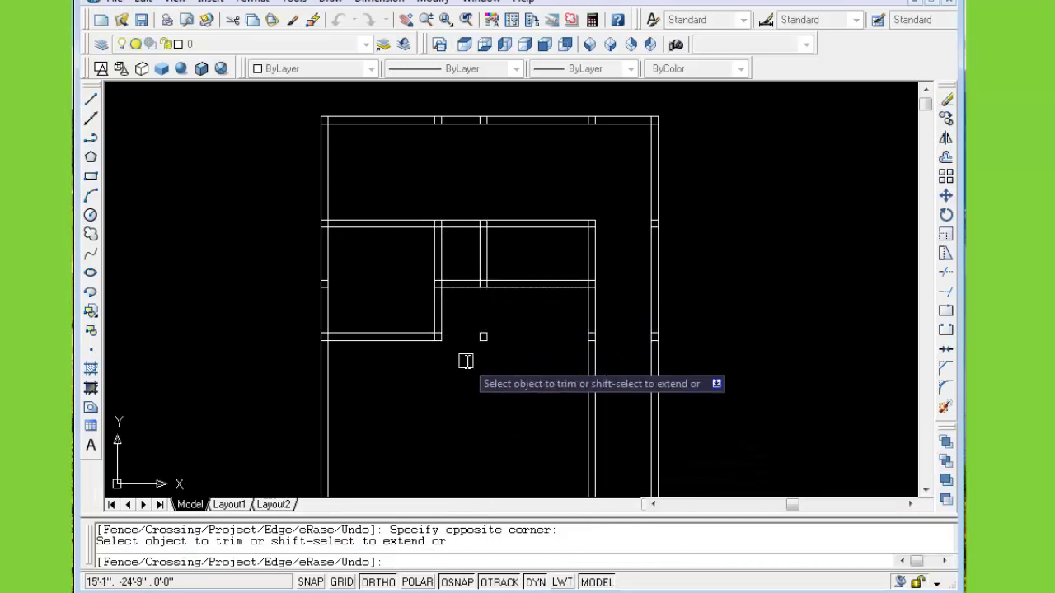
pyautogui.moveTo(511, 410); pyautogui.dragTo(583, 320, button='middle')
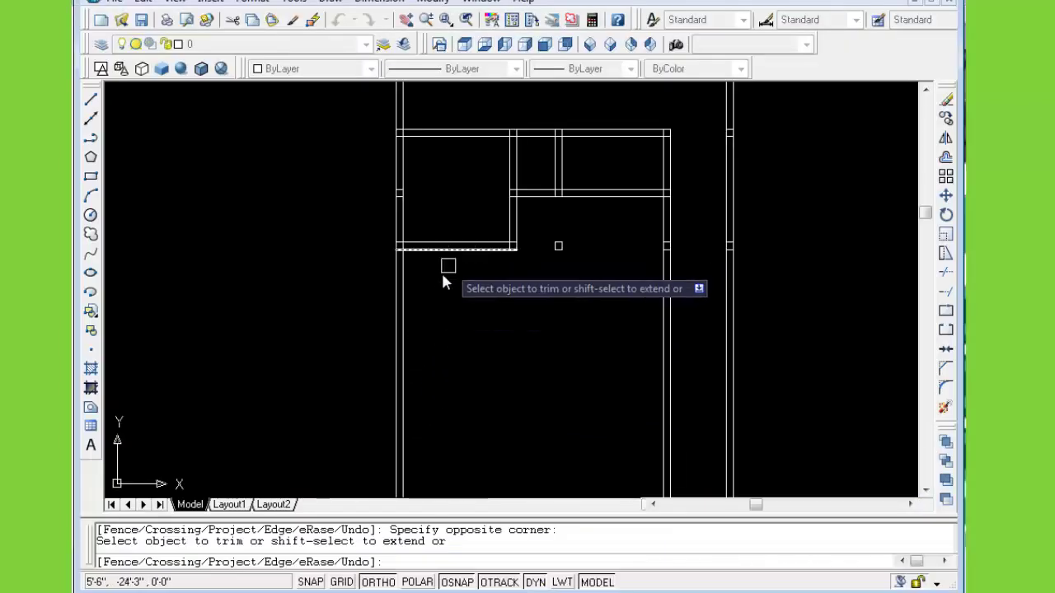
# Offset the upper room's lower wall line 6' downward
pyautogui.scroll(1, 438, 276)
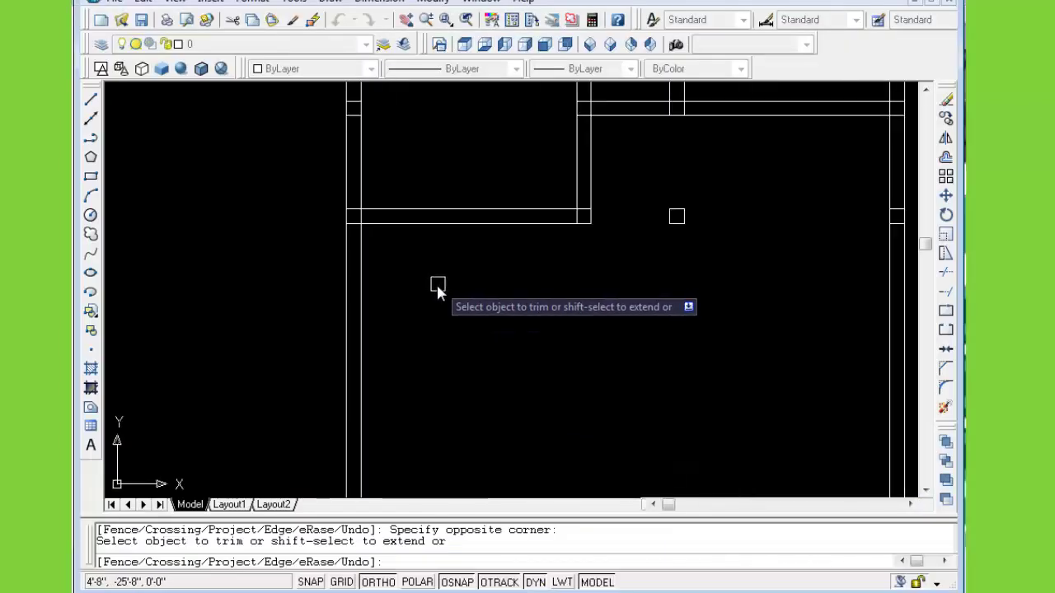
pyautogui.press('Escape')
pyautogui.press('Escape')
pyautogui.write('o')
pyautogui.press('Return')
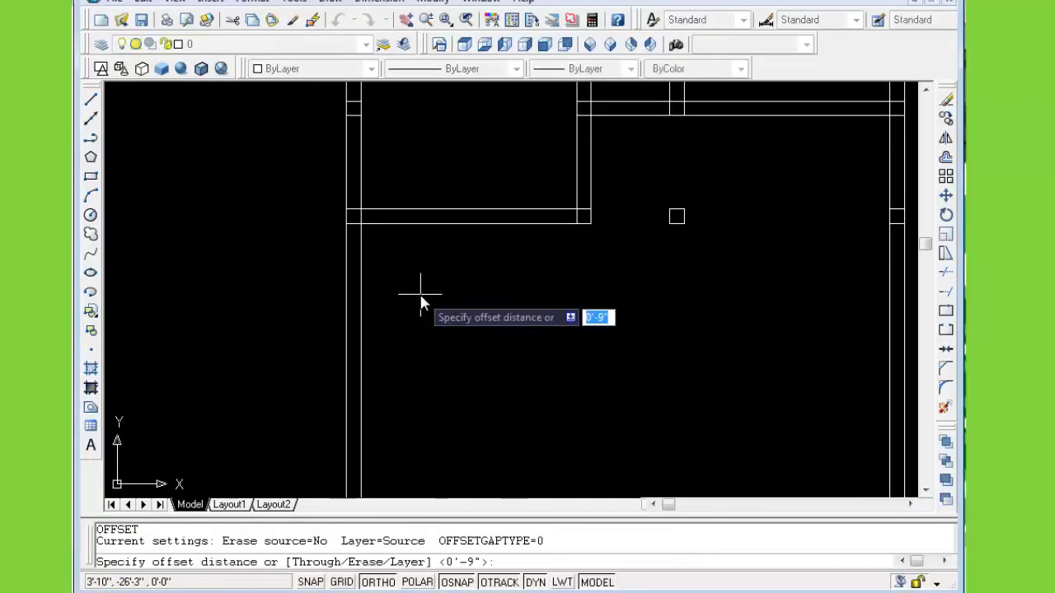
pyautogui.write('6')
pyautogui.press('Return')
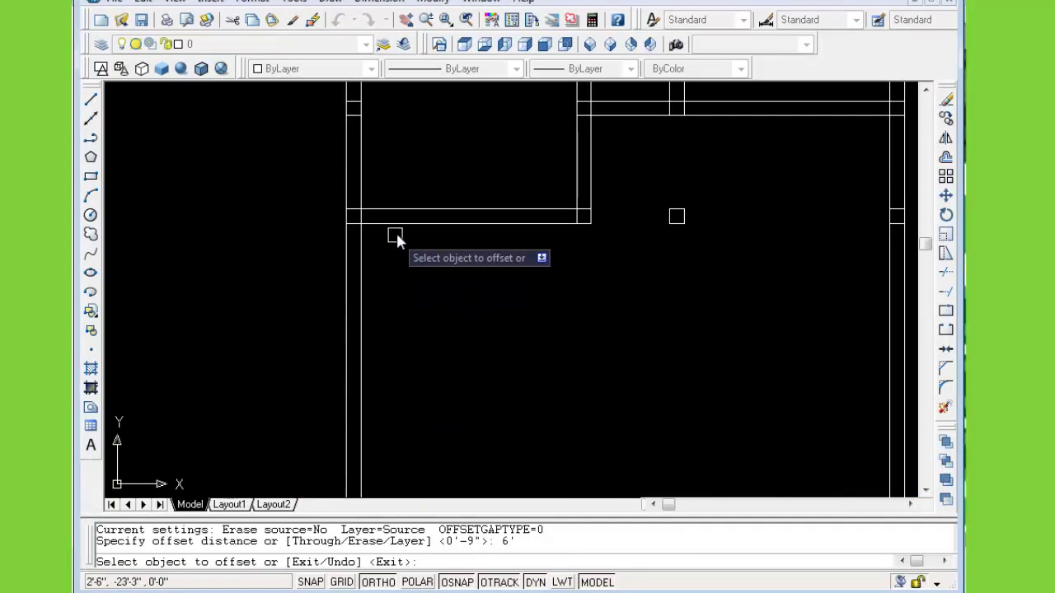
pyautogui.click(394, 224)
pyautogui.click(419, 309)
pyautogui.press('Escape')
# Offset the left wall's inner line 5'-3" to the right
pyautogui.write('o')
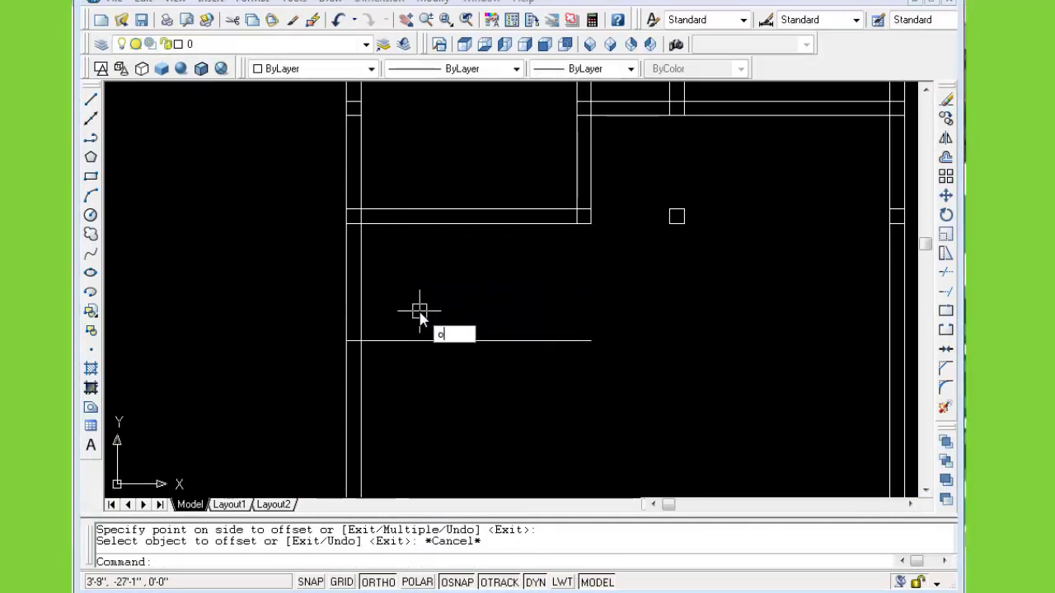
pyautogui.press('Return')
pyautogui.write('5')
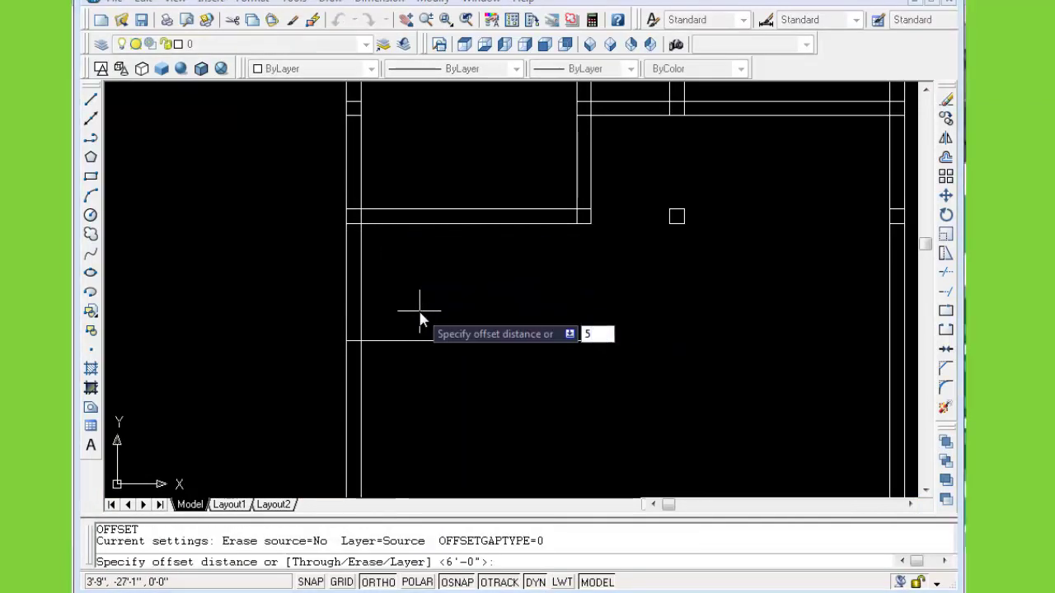
pyautogui.press('Return')
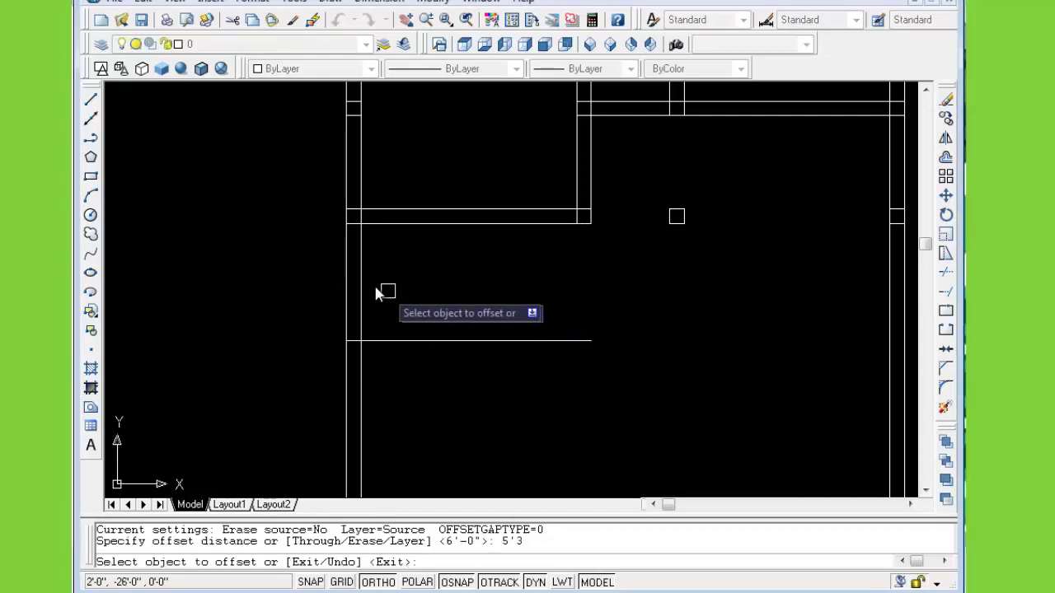
pyautogui.click(361, 286)
pyautogui.click(492, 319)
pyautogui.press('Escape')
# Add 9" twins to the new vertical line (rightward) and the new horizontal line (downward)
pyautogui.write('o')
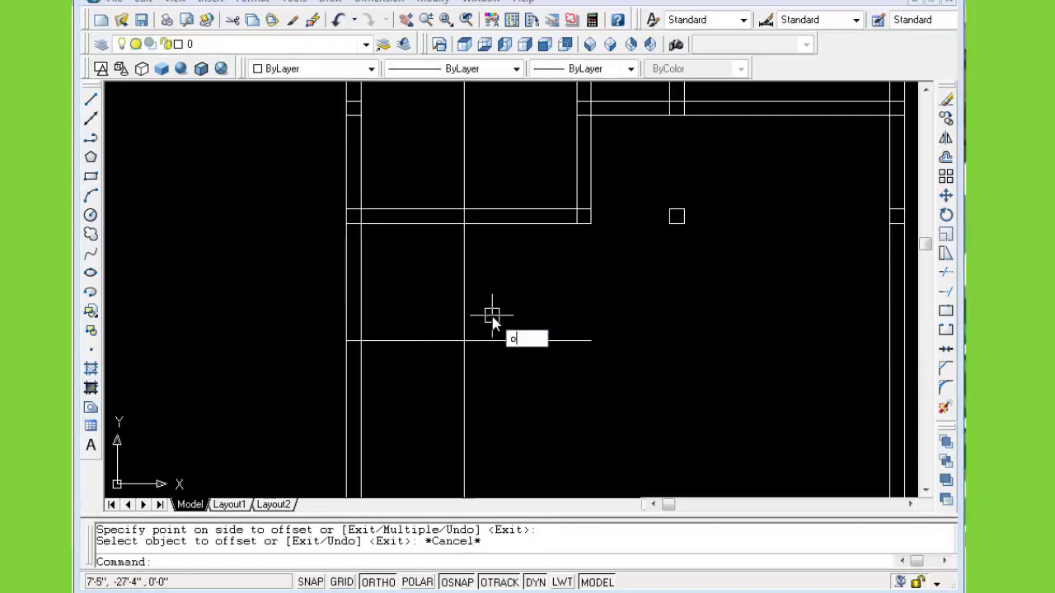
pyautogui.press('Return')
pyautogui.write('8')
pyautogui.press('Return')
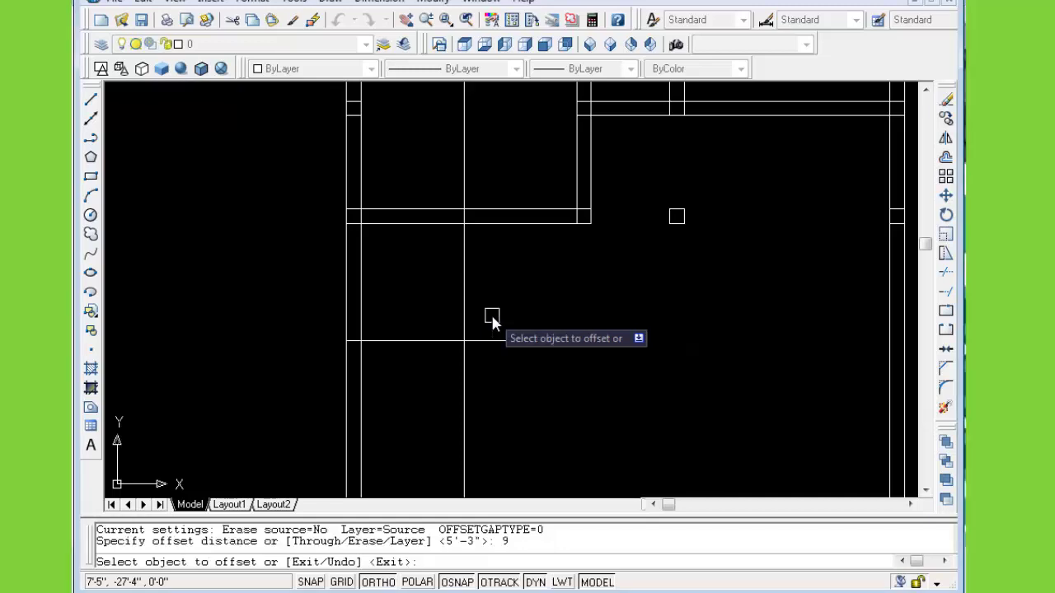
pyautogui.click(464, 308)
pyautogui.click(505, 315)
pyautogui.click(449, 341)
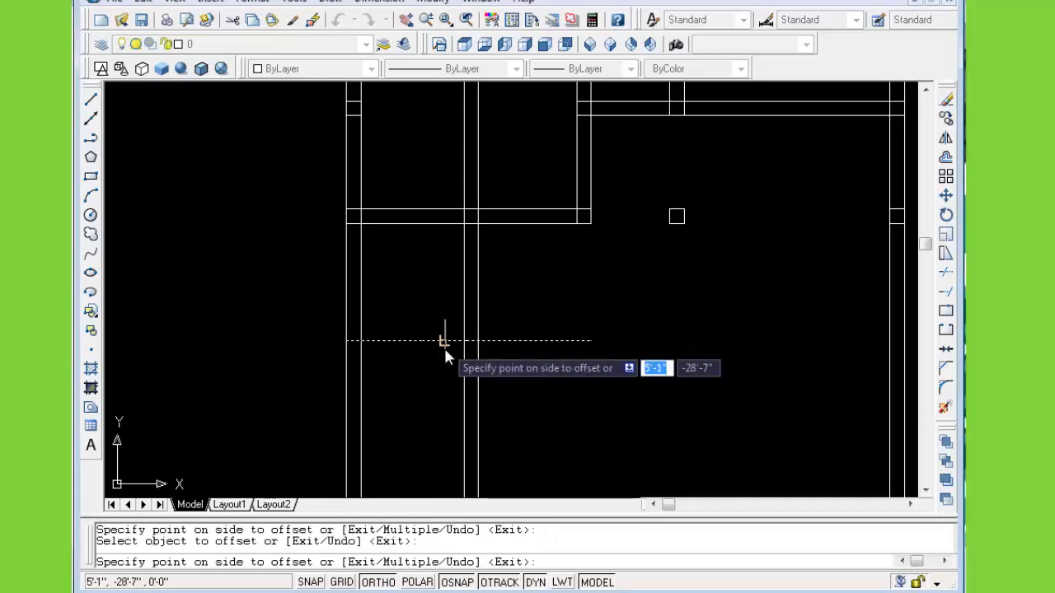
pyautogui.click(486, 392)
pyautogui.press('Escape')
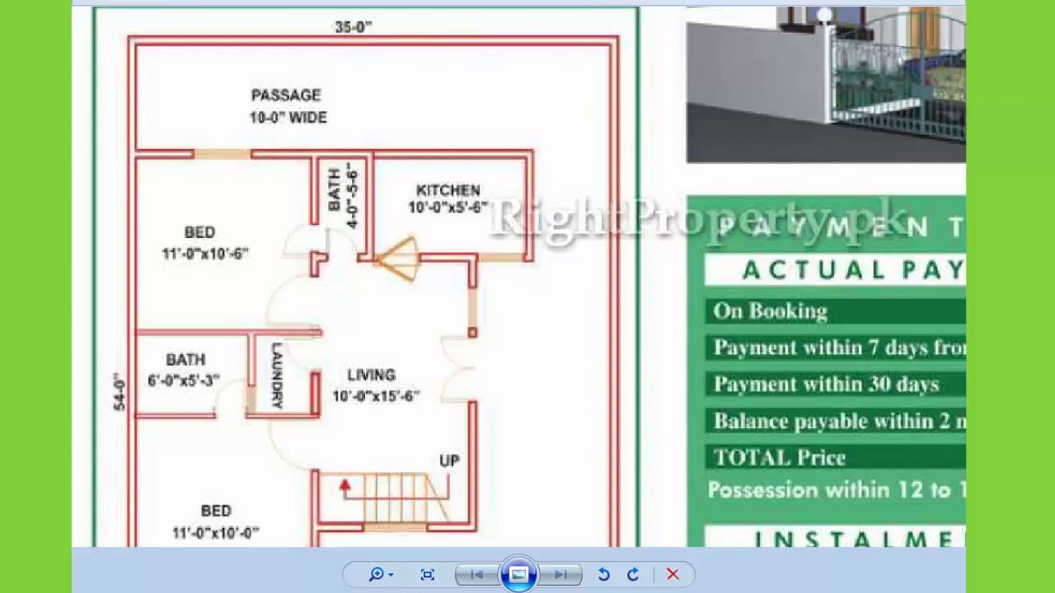
pyautogui.click(518, 575)
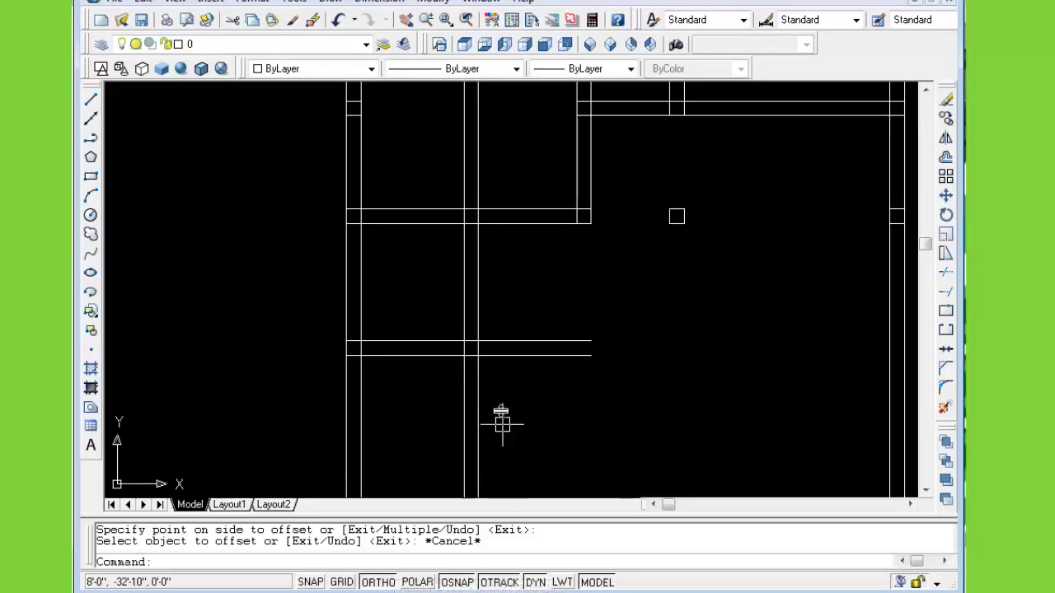
pyautogui.press('Escape')
# Trim the new vertical wall lines above the upper wall and below the new lower wall
pyautogui.write('tr')
pyautogui.press('Return')
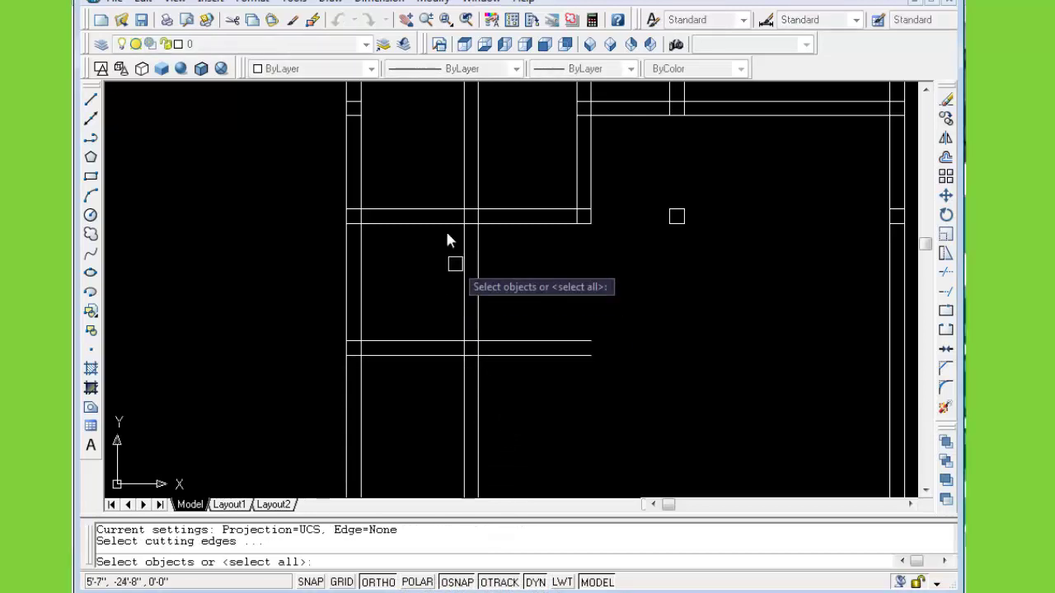
pyautogui.press('Return')
pyautogui.click(464, 169)
pyautogui.click(464, 169)
pyautogui.click(474, 173)
pyautogui.click(473, 171)
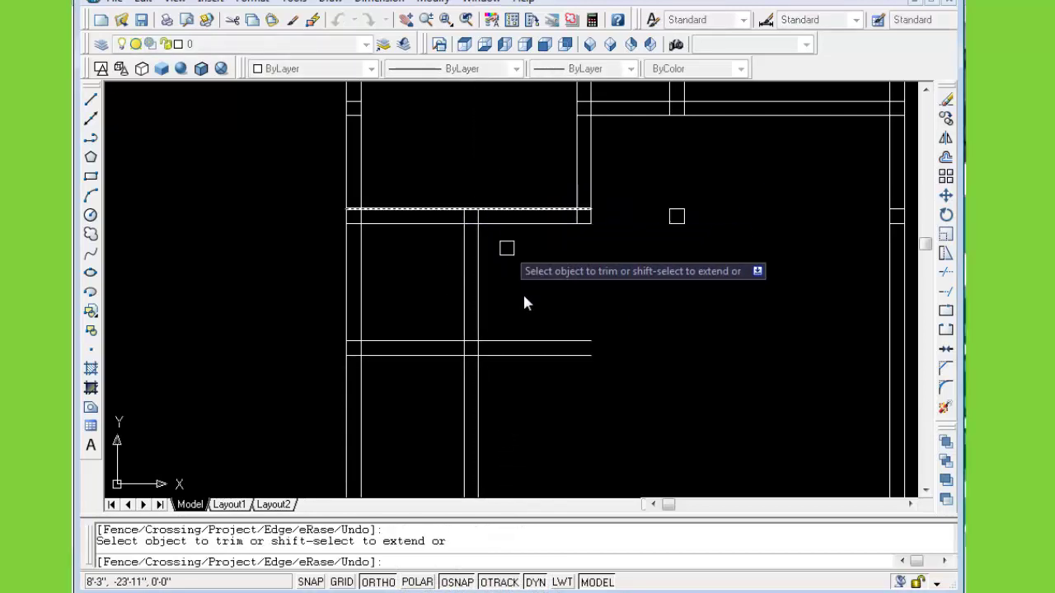
pyautogui.click(478, 418)
pyautogui.click(464, 426)
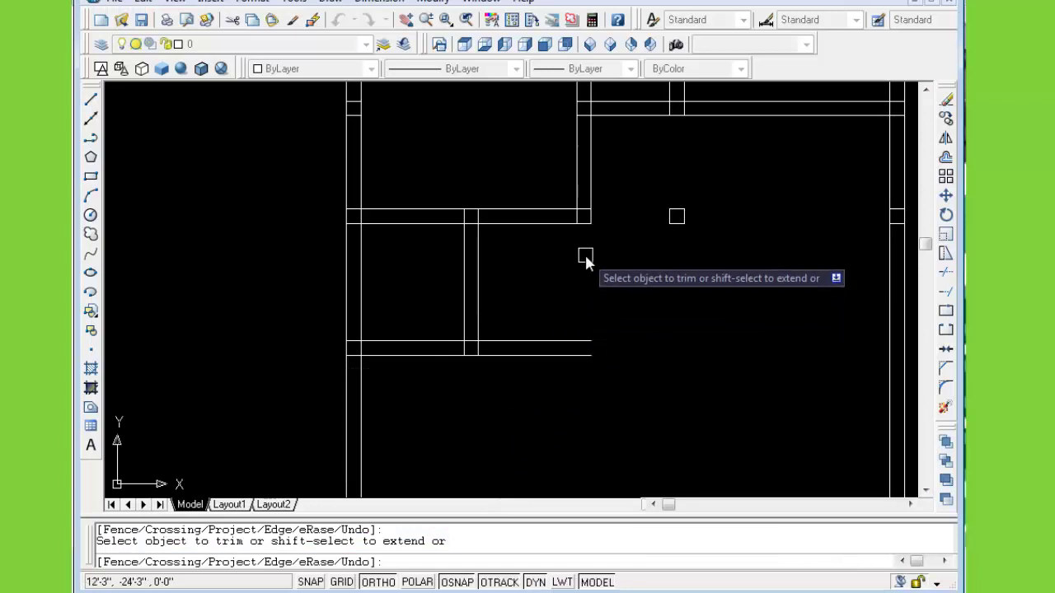
pyautogui.press('Escape')
# Extend the right wall line down to the lower horizontal wall line
pyautogui.write('e')
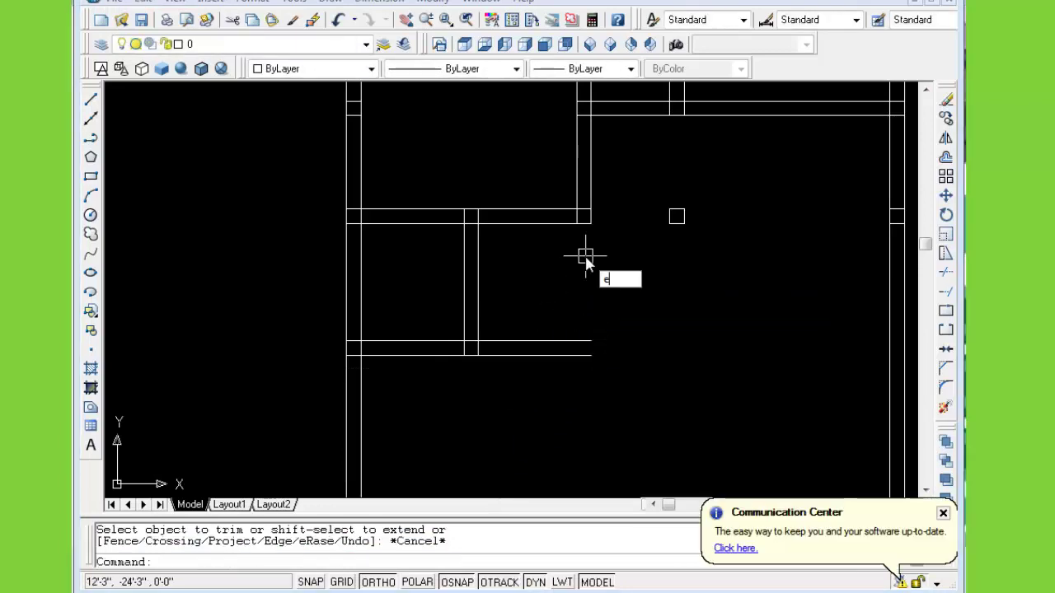
pyautogui.press('Return')
pyautogui.click(558, 355)
pyautogui.press('Return')
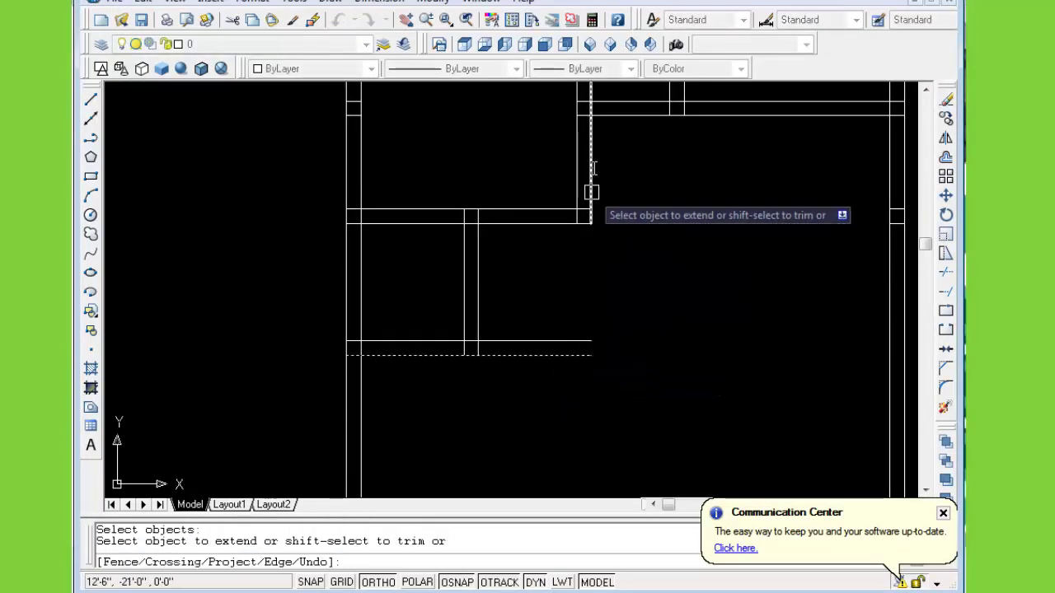
pyautogui.click(591, 176)
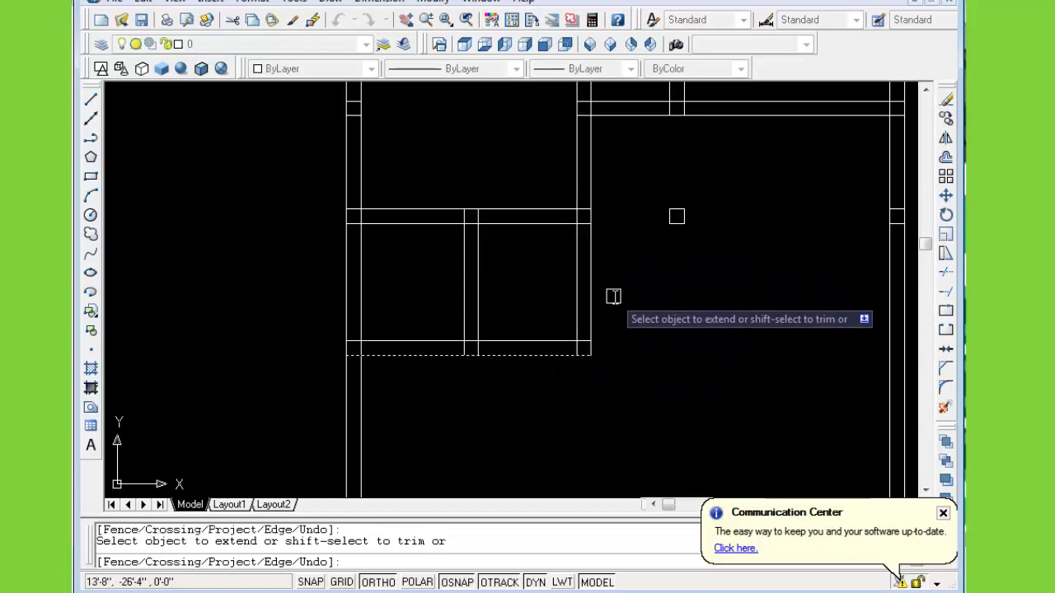
pyautogui.press('Escape')
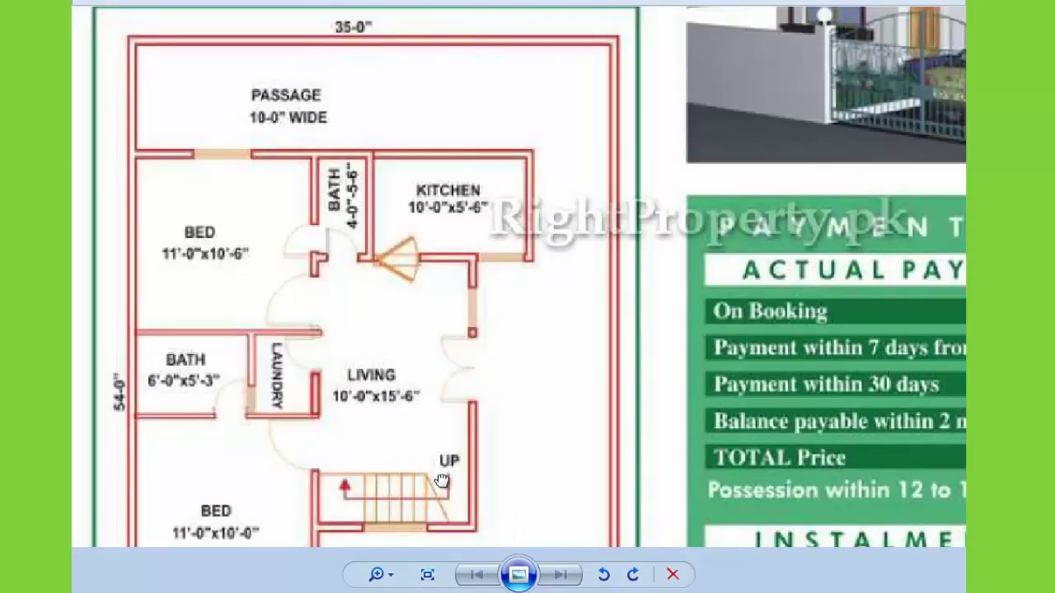
# Move the reference plan image up to reveal its lower rooms
pyautogui.moveTo(443, 482); pyautogui.dragTo(497, 341)
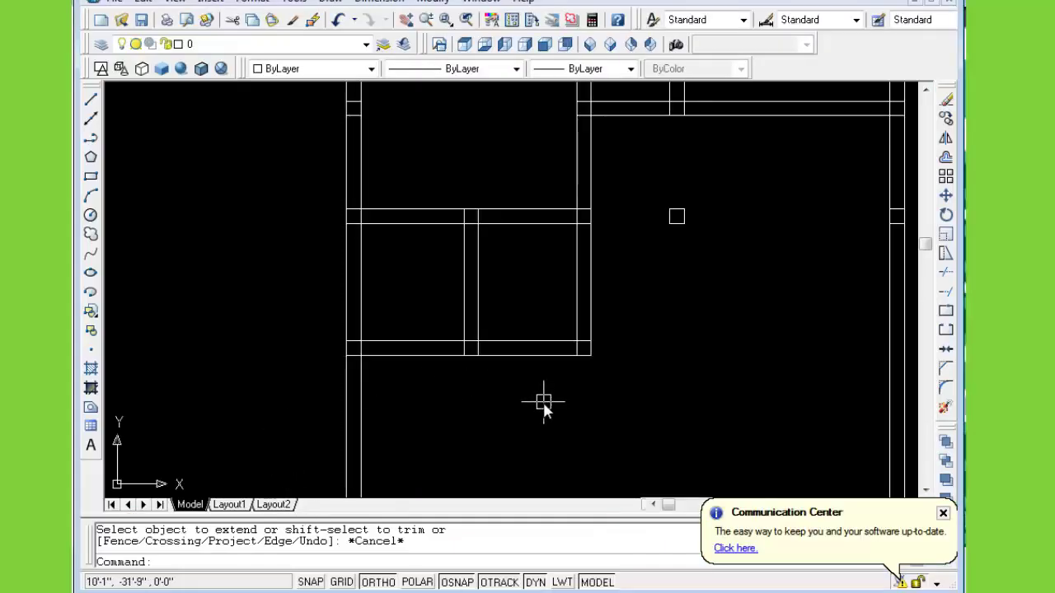
pyautogui.scroll(-2, 544, 407)
# Offset the living room's left wall line 10' to the right
pyautogui.moveTo(548, 412); pyautogui.dragTo(397, 373, button='middle')
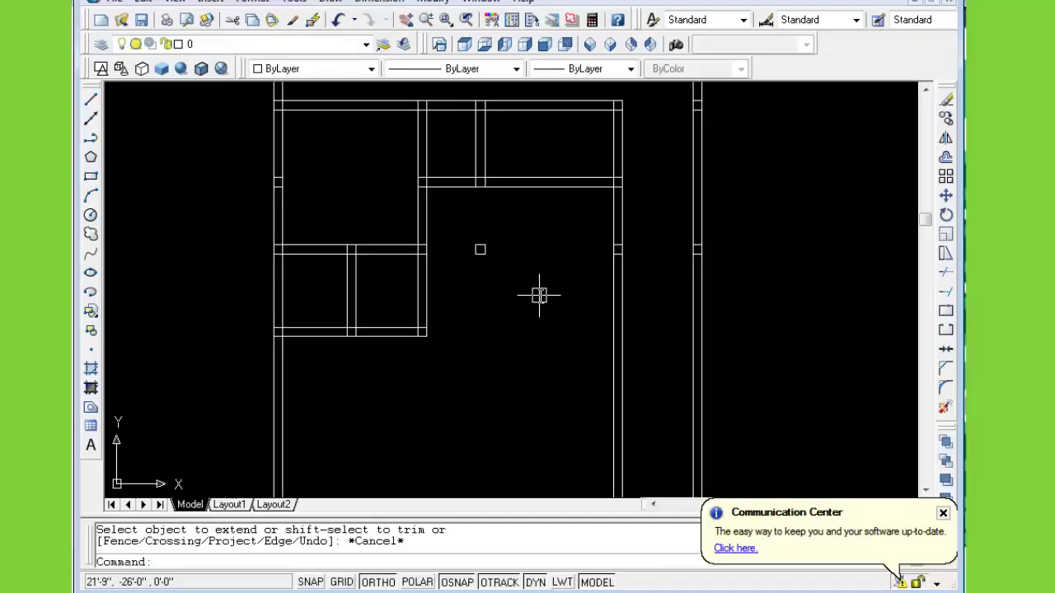
pyautogui.write('o')
pyautogui.press('Return')
pyautogui.write('10')
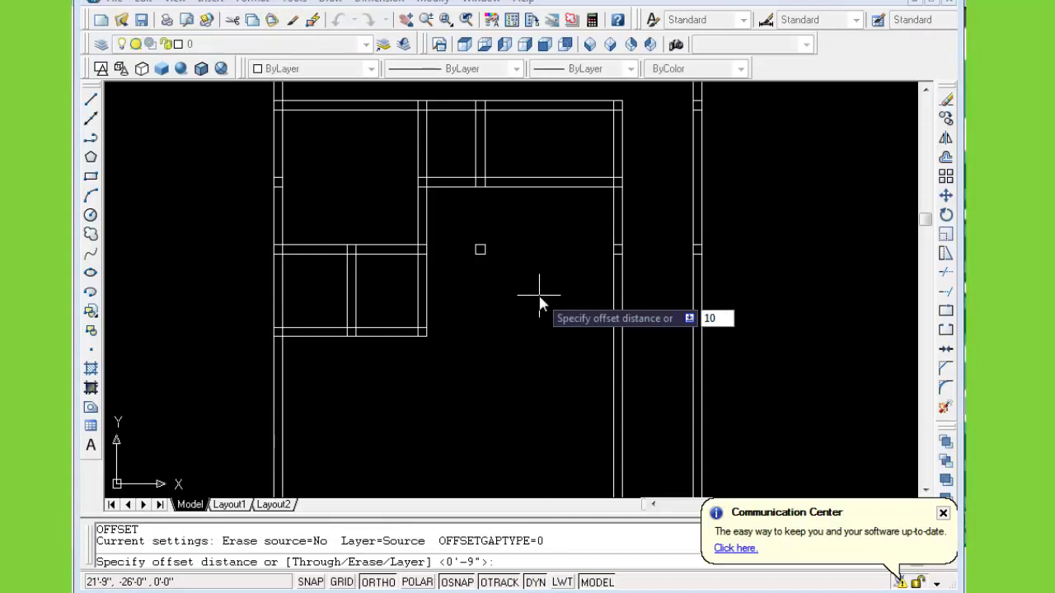
pyautogui.press('Return')
pyautogui.click(427, 293)
pyautogui.click(507, 306)
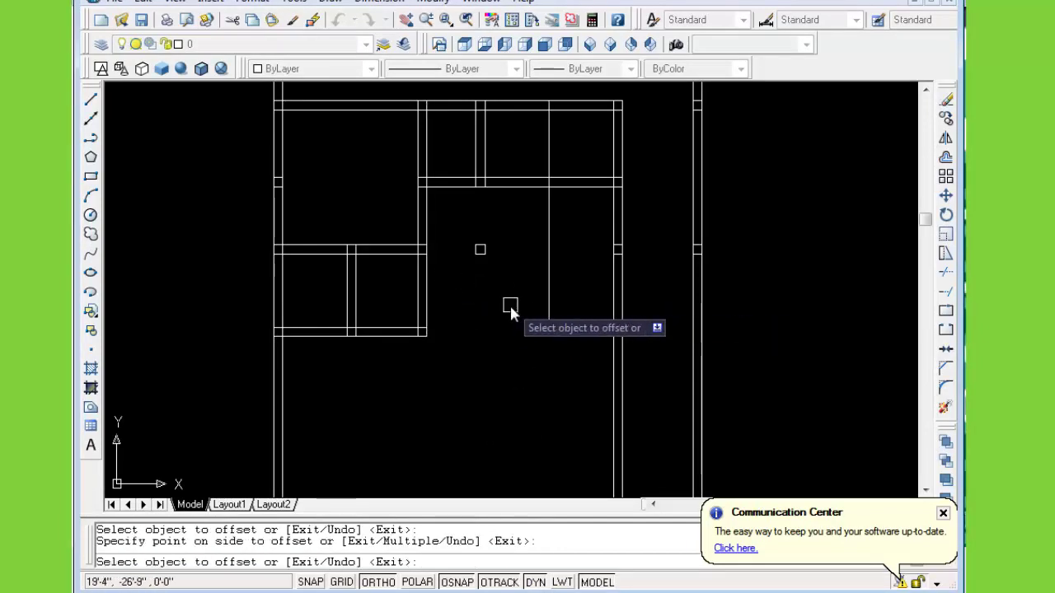
pyautogui.press('Escape')
# Offset the top wall's inner line 15'-6" downward
pyautogui.write('o')
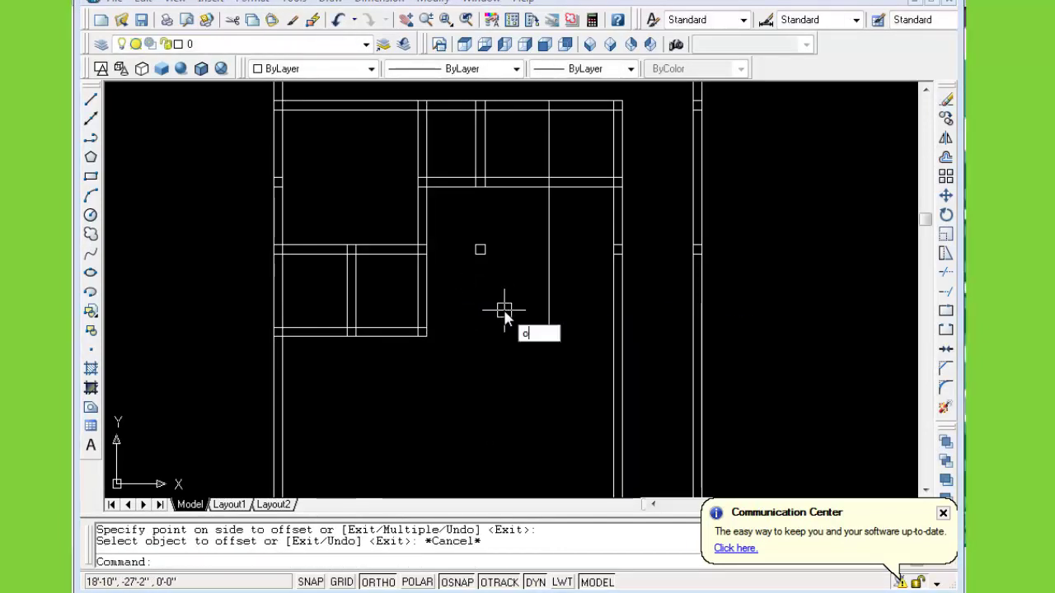
pyautogui.press('Return')
pyautogui.write("15'")
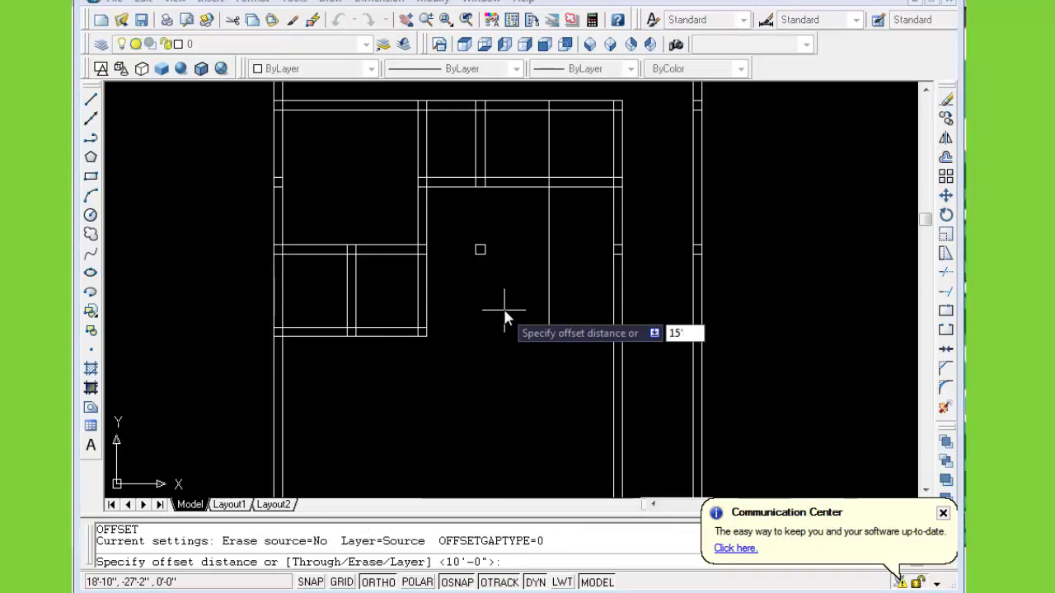
pyautogui.write("'6")
pyautogui.press('Return')
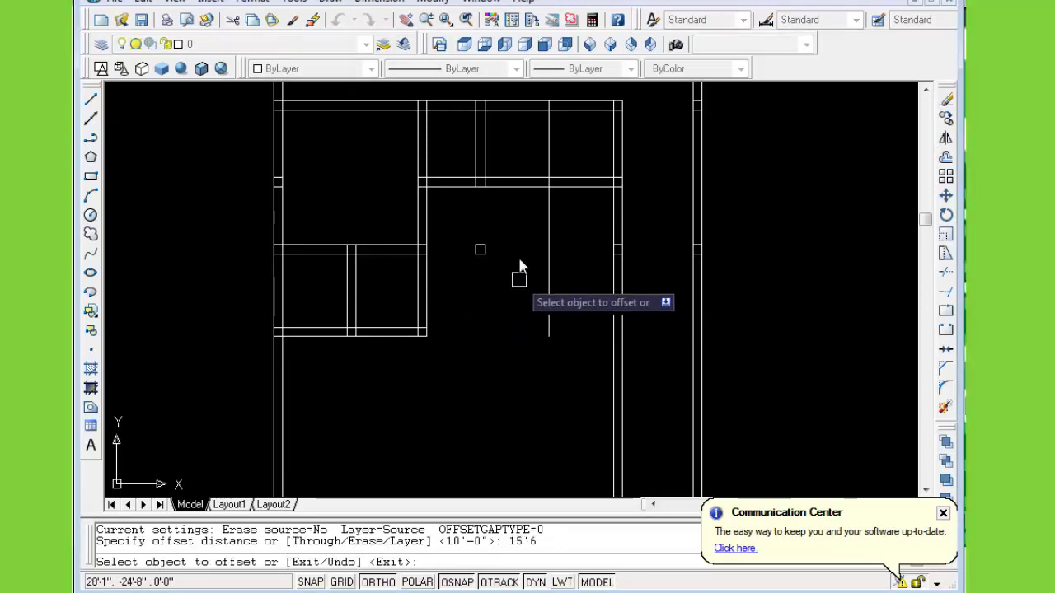
pyautogui.click(504, 188)
pyautogui.click(486, 336)
pyautogui.press('Escape')
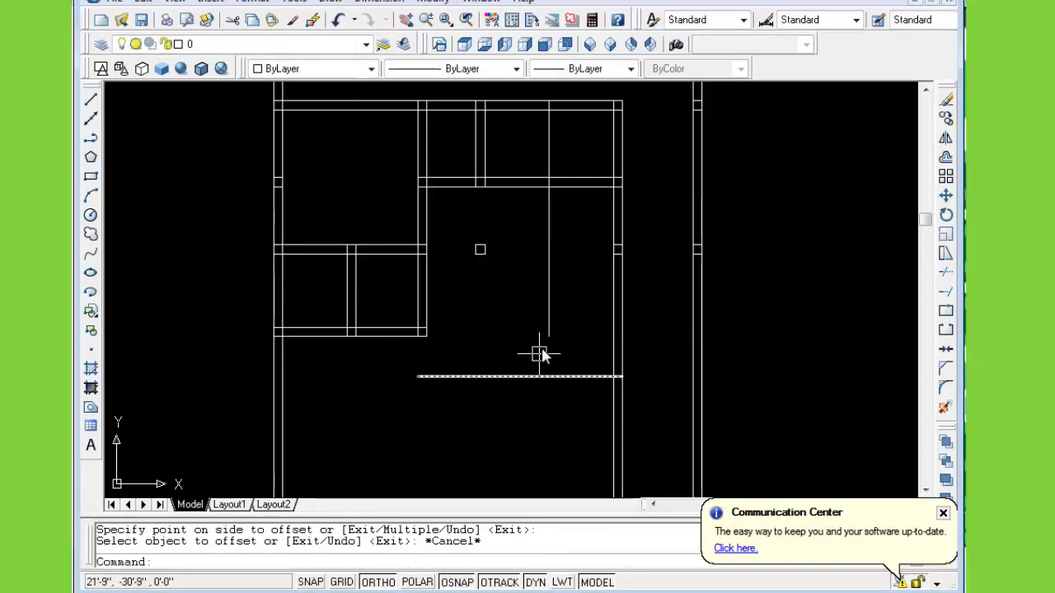
# Set a 9" offset distance for doubling the new wall lines
pyautogui.write('o')
pyautogui.press('Return')
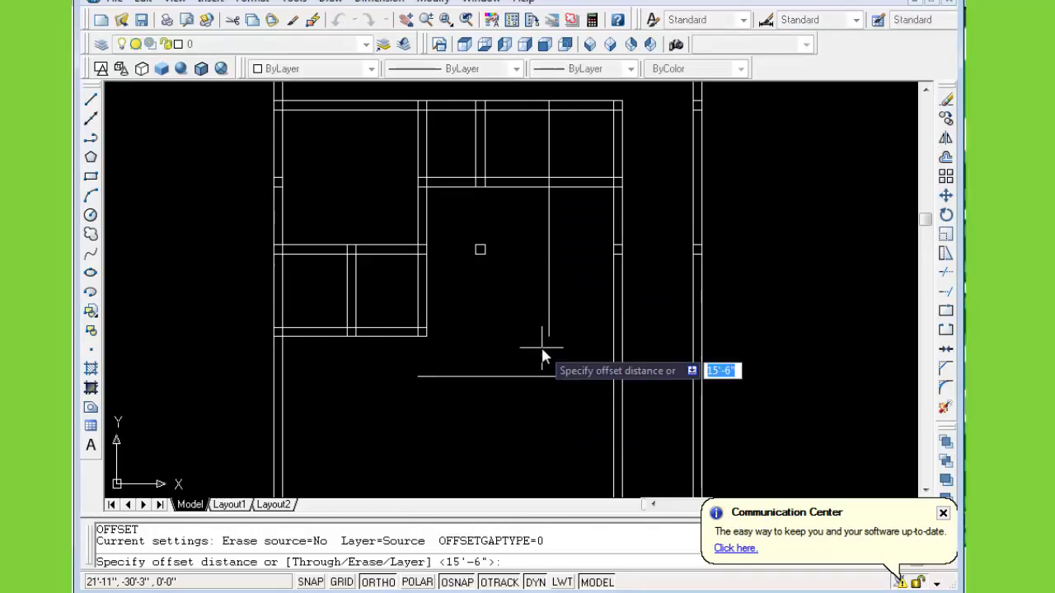
pyautogui.write('9')
pyautogui.press('Return')
# Add 9" parallel copies of the new 10' vertical line and the lower wall line
pyautogui.click(549, 312)
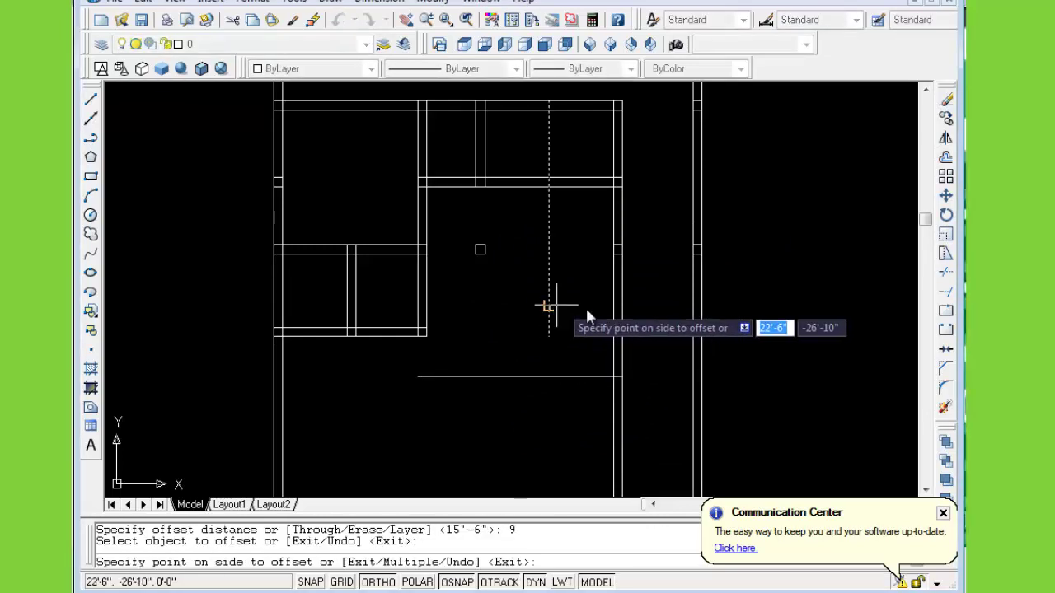
pyautogui.click(569, 329)
pyautogui.click(523, 404)
pyautogui.press('Escape')
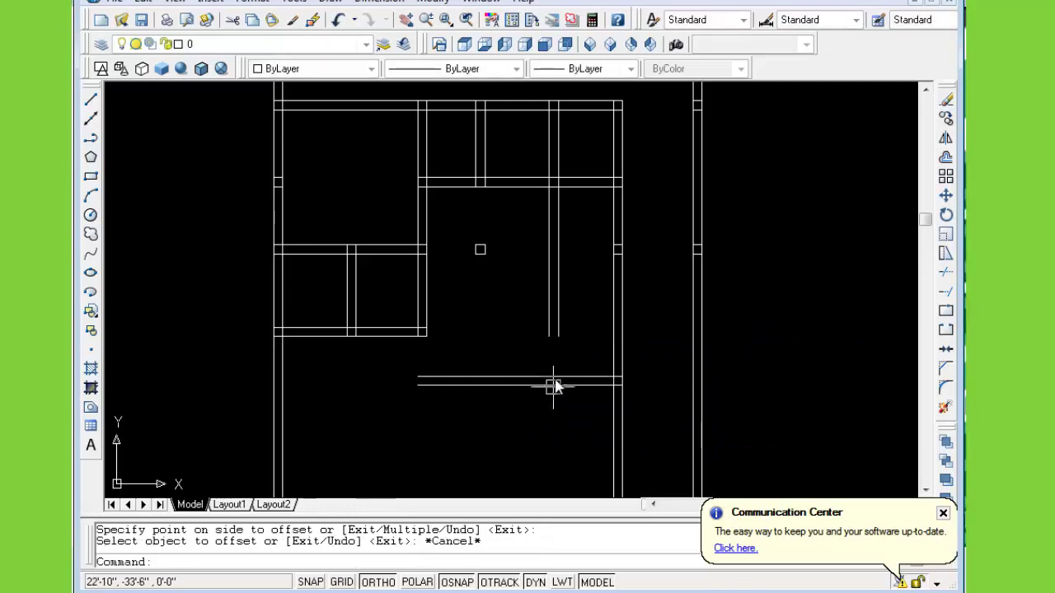
# Extend the inner vertical wall down to the lower wall line
pyautogui.write('ex')
pyautogui.press('Return')
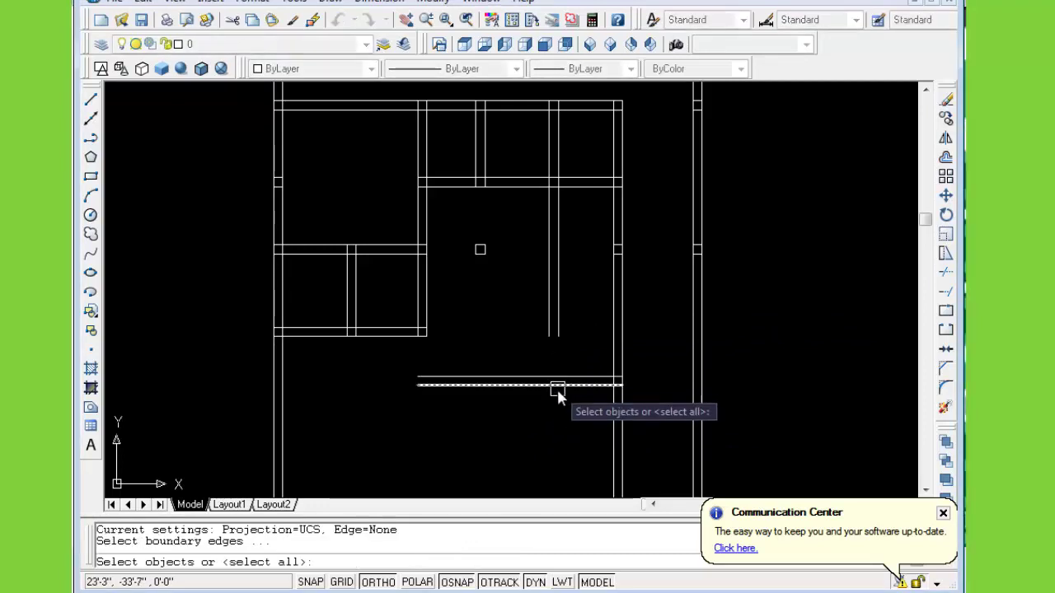
pyautogui.click(556, 385)
pyautogui.press('Return')
pyautogui.click(557, 328)
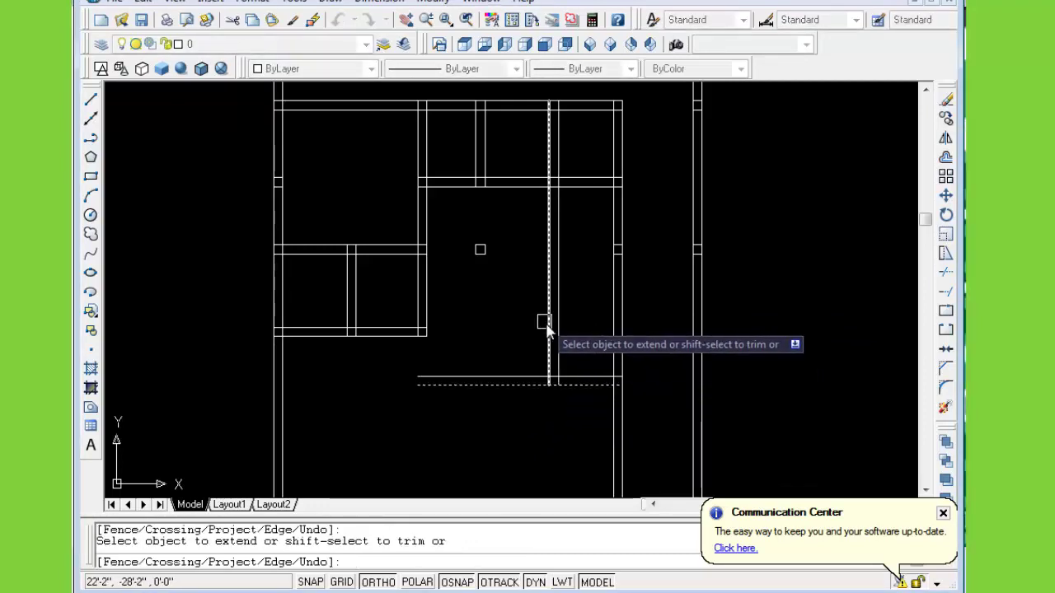
pyautogui.press('Escape')
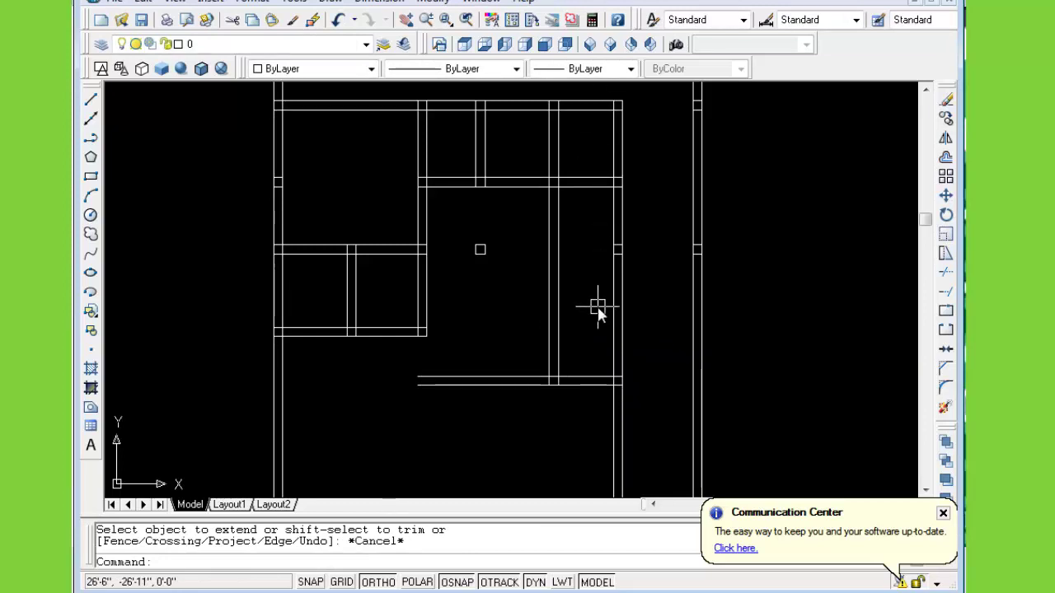
# Trim the top wall pairs and right outer wall back to the inner living room wall
pyautogui.write('tr')
pyautogui.press('Return')
pyautogui.press('Return')
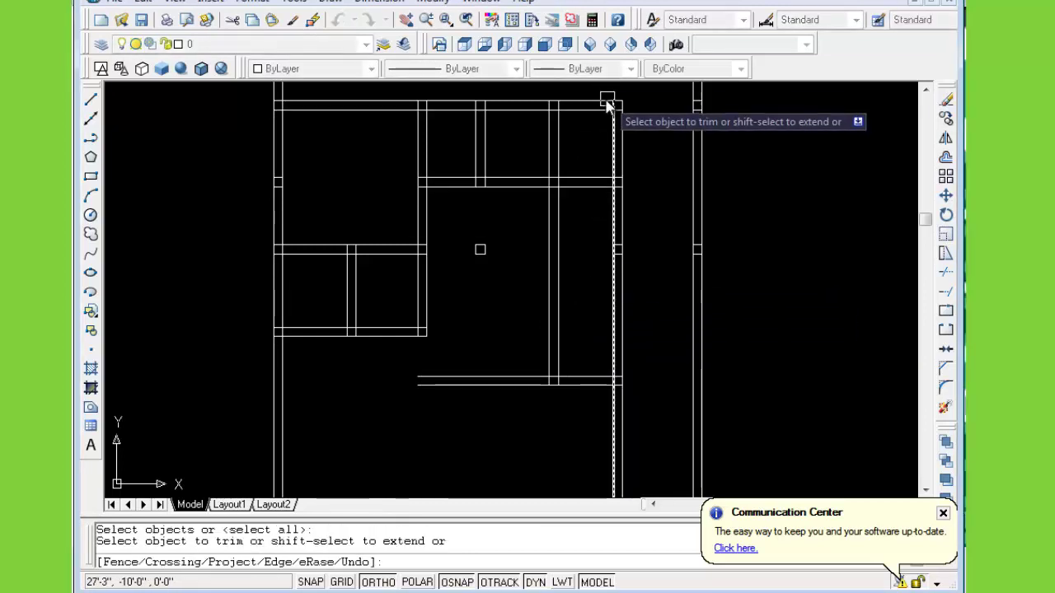
pyautogui.click(586, 100)
pyautogui.click(595, 110)
pyautogui.click(610, 132)
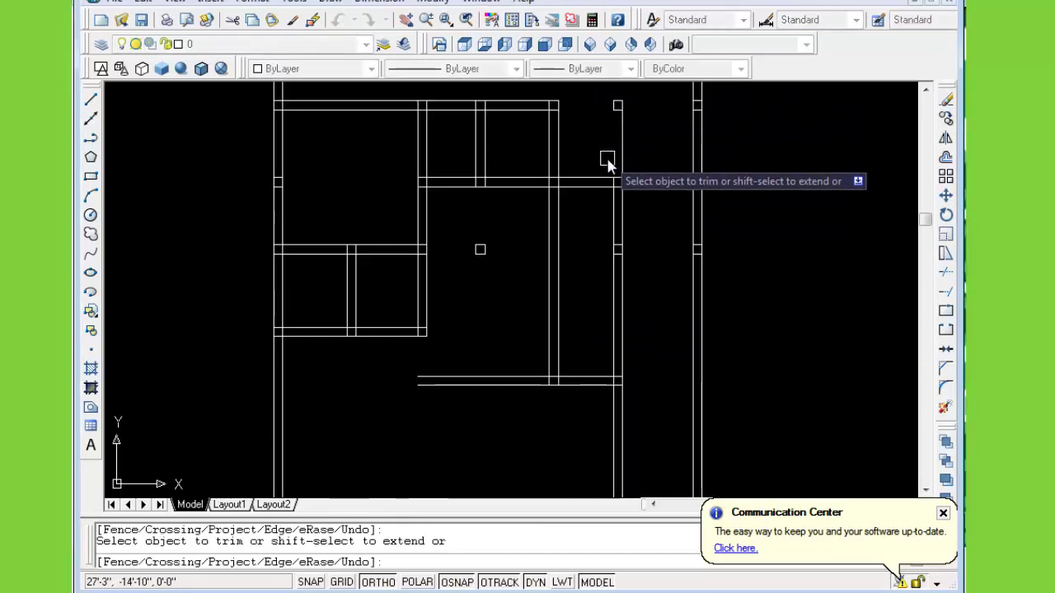
pyautogui.click(598, 178)
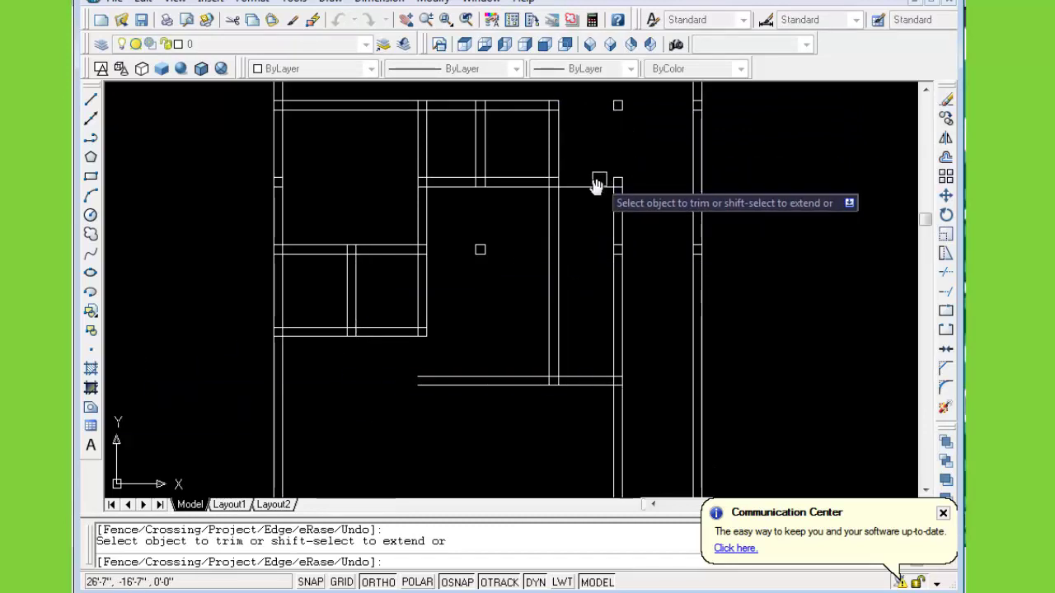
pyautogui.click(600, 188)
# Trim away the right outer wall beside and below the living area
pyautogui.click(614, 228)
pyautogui.click(621, 292)
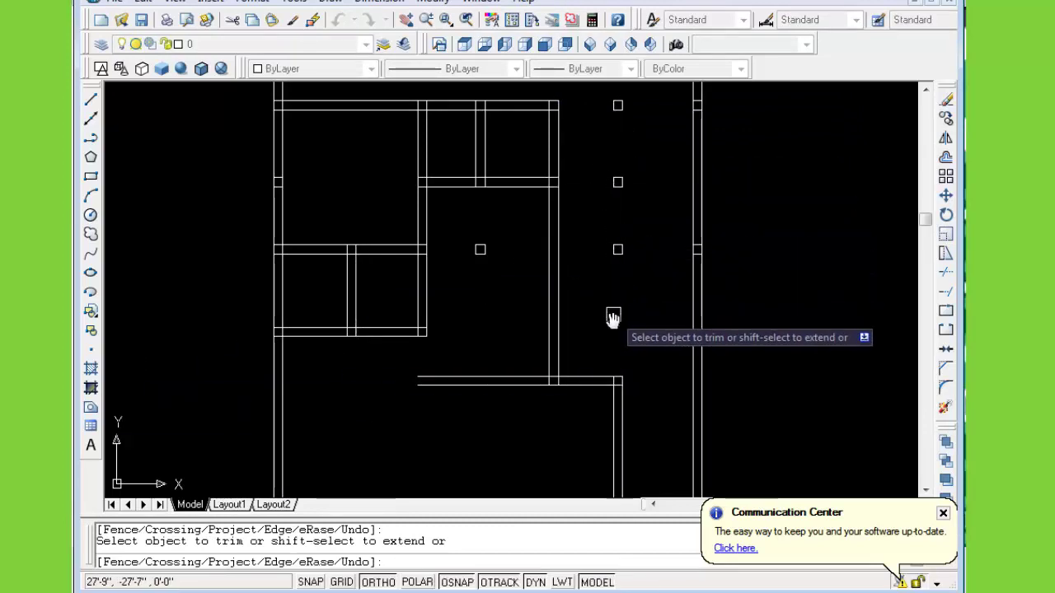
pyautogui.click(597, 394)
pyautogui.click(593, 386)
pyautogui.click(621, 412)
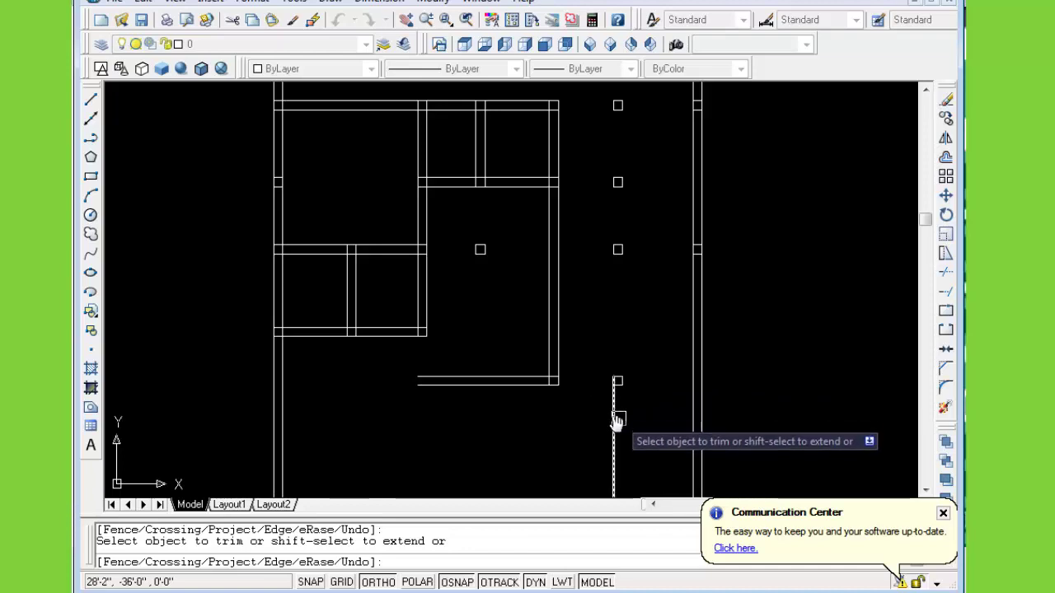
pyautogui.click(614, 420)
pyautogui.moveTo(583, 429); pyautogui.dragTo(651, 443, button='middle')
pyautogui.press('Escape')
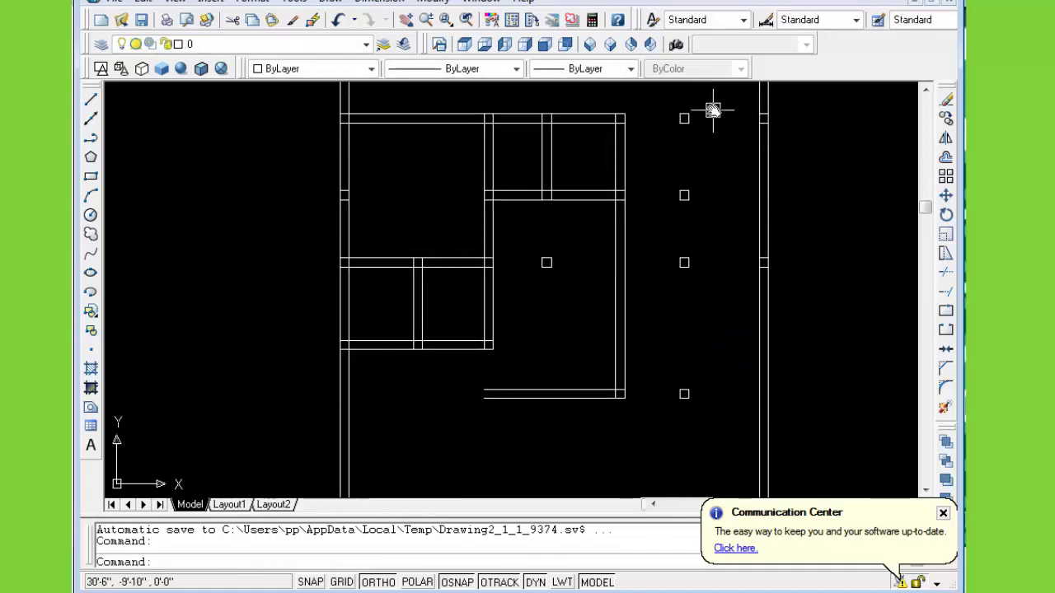
# Erase the leftover right-side column squares and wall lines
pyautogui.click(713, 108)
pyautogui.click(672, 378)
pyautogui.press('Delete')
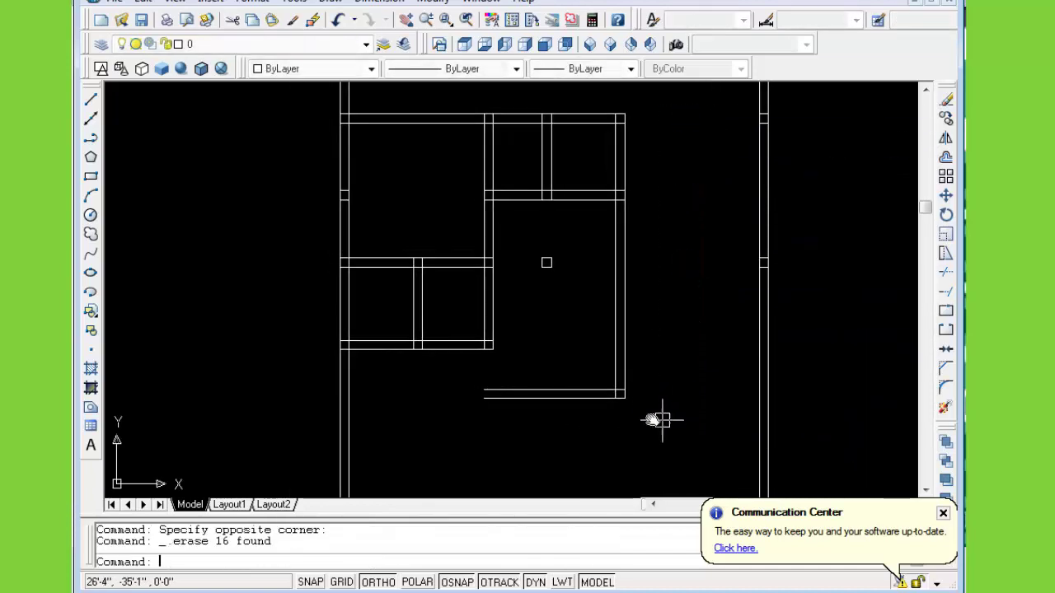
pyautogui.moveTo(625, 380)
pyautogui.mouseDown(button='middle')
pyautogui.moveTo(652, 412)
pyautogui.moveTo(697, 371)
pyautogui.moveTo(657, 436)
pyautogui.mouseUp(button='middle')
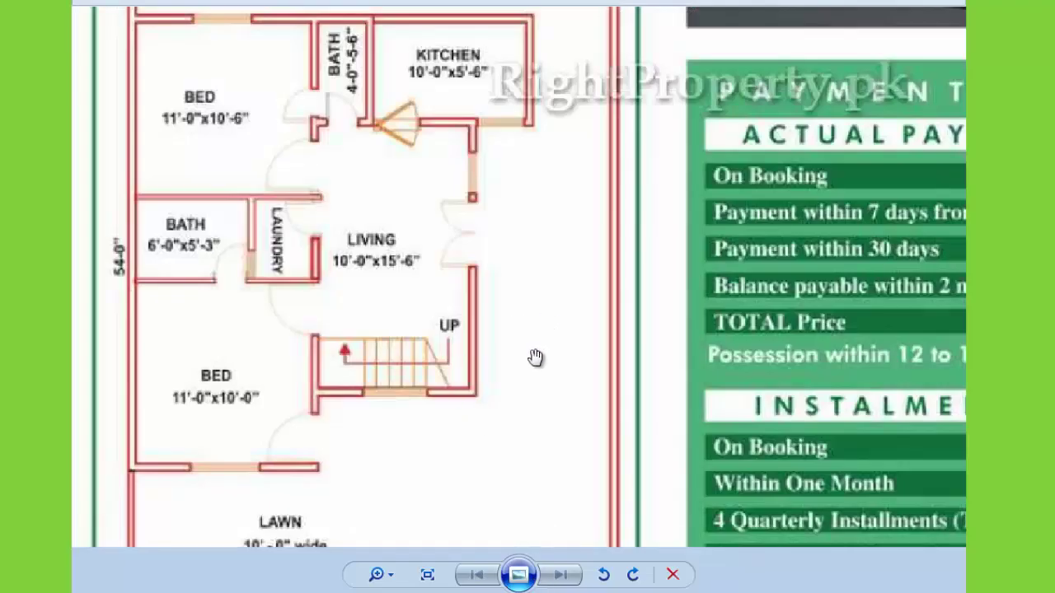
pyautogui.moveTo(535, 356); pyautogui.dragTo(539, 400)
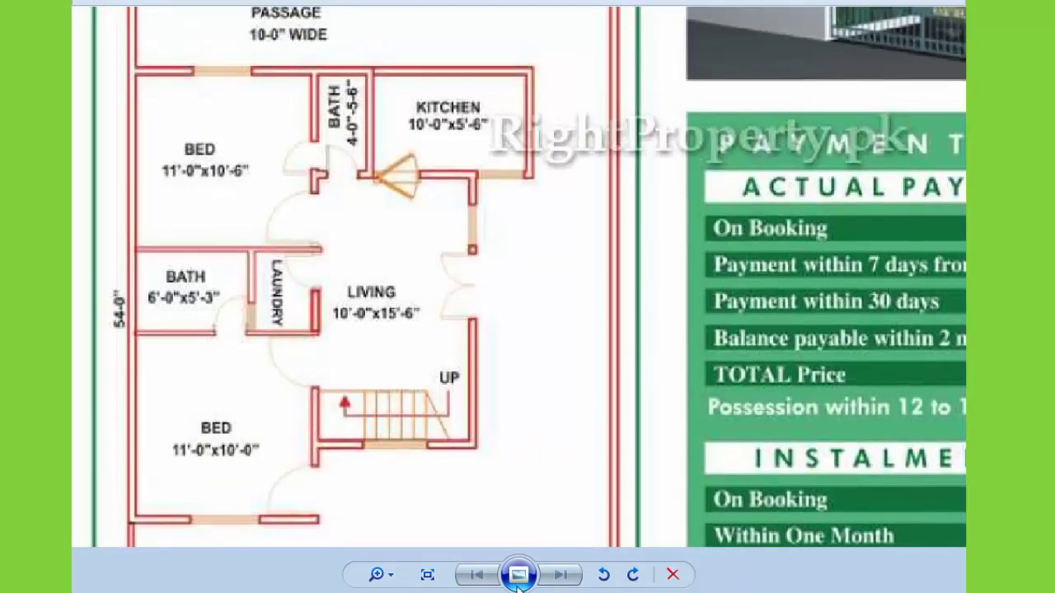
# Undo the last two edits, then trim the upper-right room's inner lines and the right outer wall
pyautogui.hotkey('alt', 'Tab')
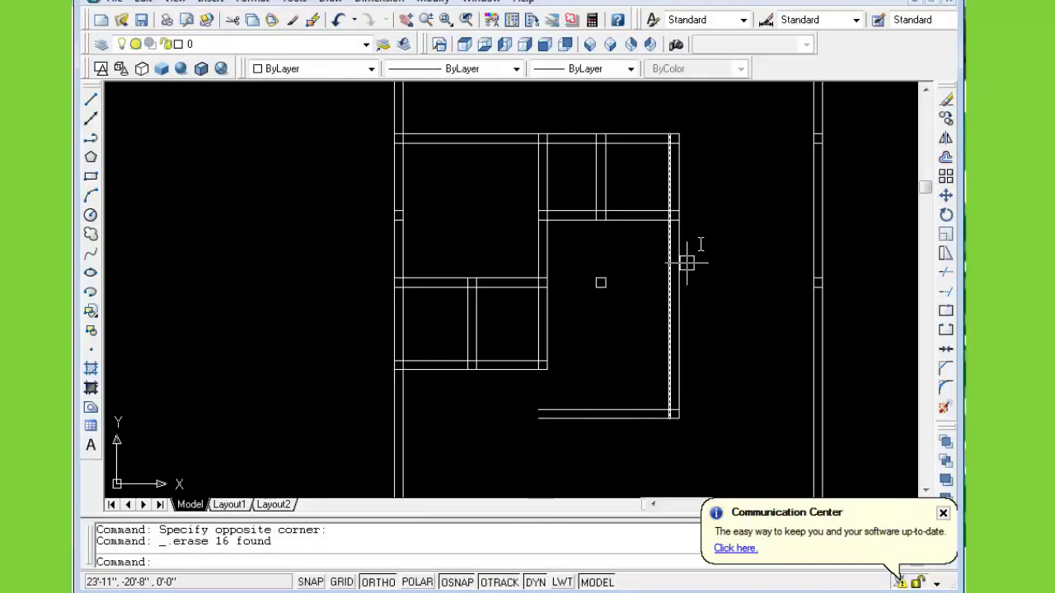
pyautogui.hotkey('ctrl', 'z')
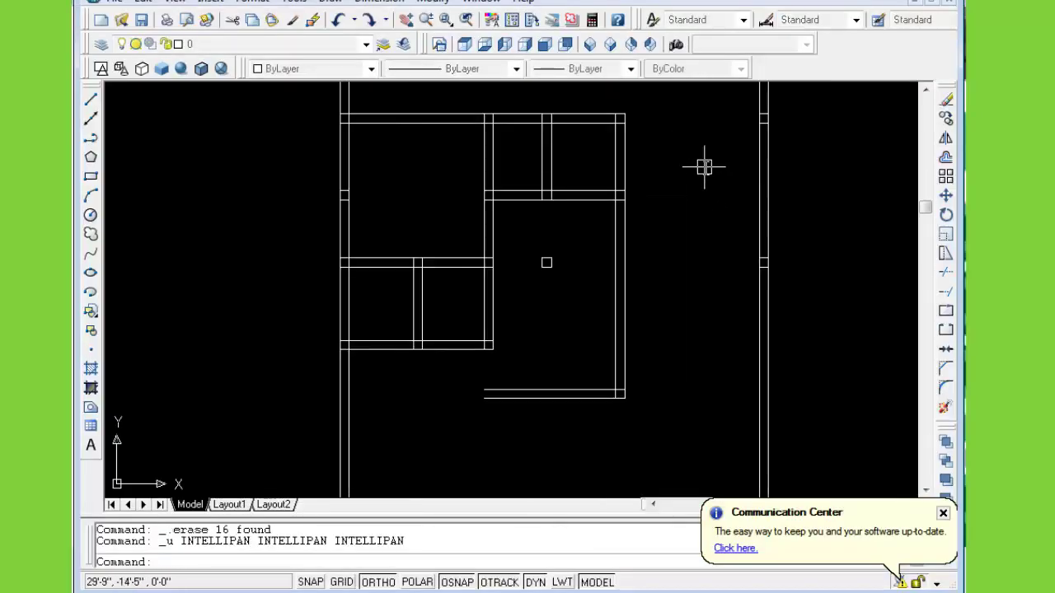
pyautogui.hotkey('ctrl', 'z')
pyautogui.hotkey('ctrl', 'z')
pyautogui.hotkey('ctrl', 'z')
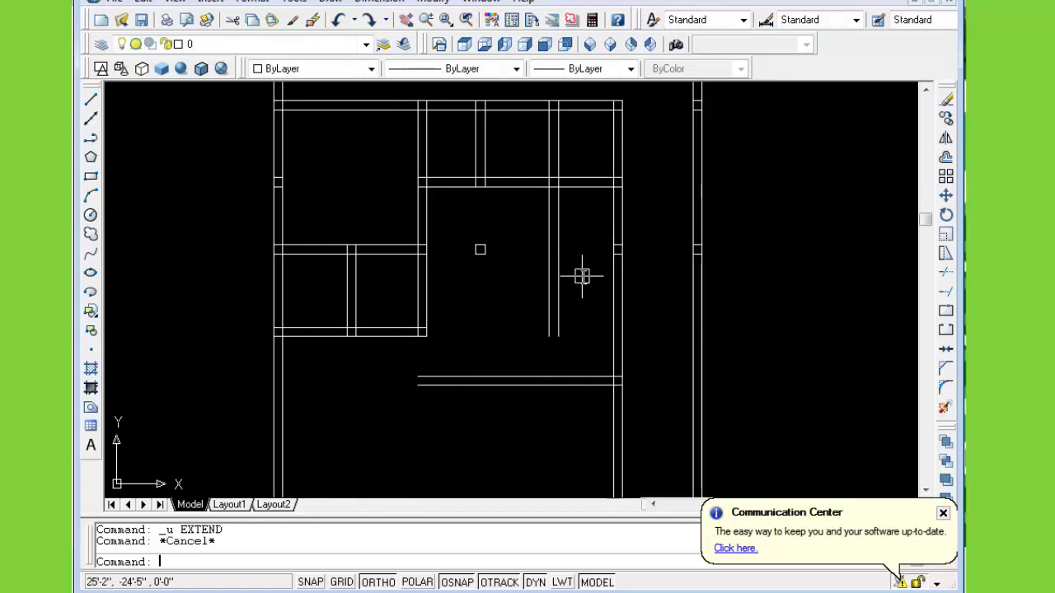
pyautogui.write('tr')
pyautogui.press('Return')
pyautogui.press('Return')
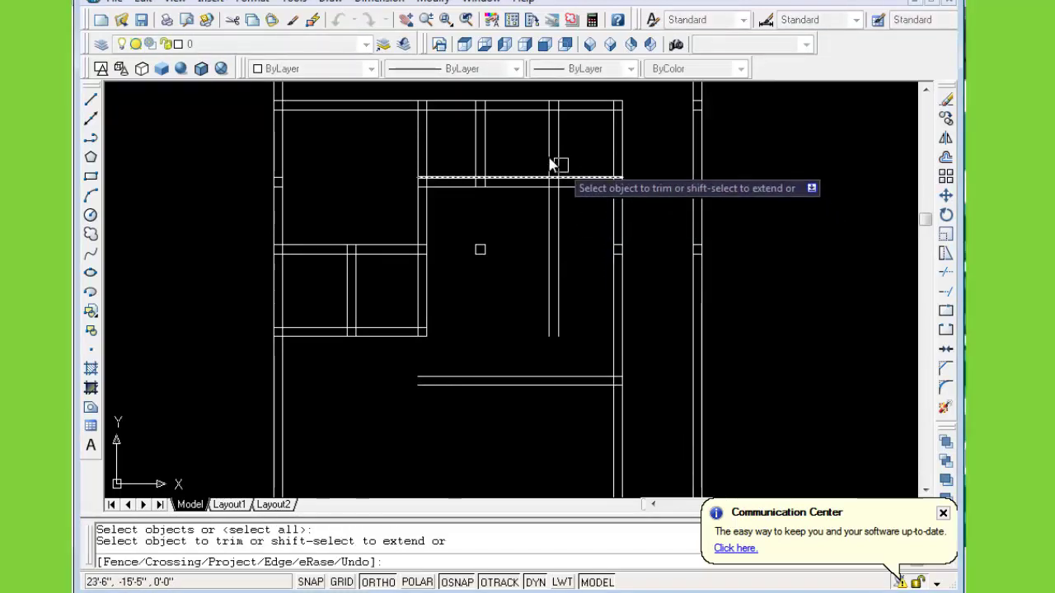
pyautogui.click(548, 148)
pyautogui.click(558, 152)
pyautogui.click(614, 231)
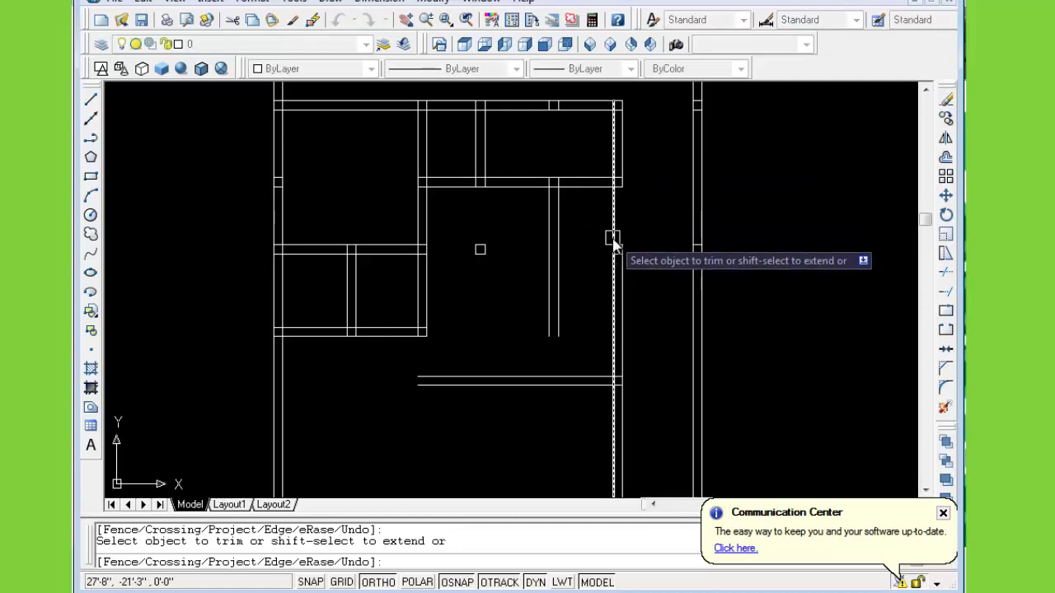
pyautogui.click(620, 272)
pyautogui.click(614, 412)
pyautogui.click(620, 427)
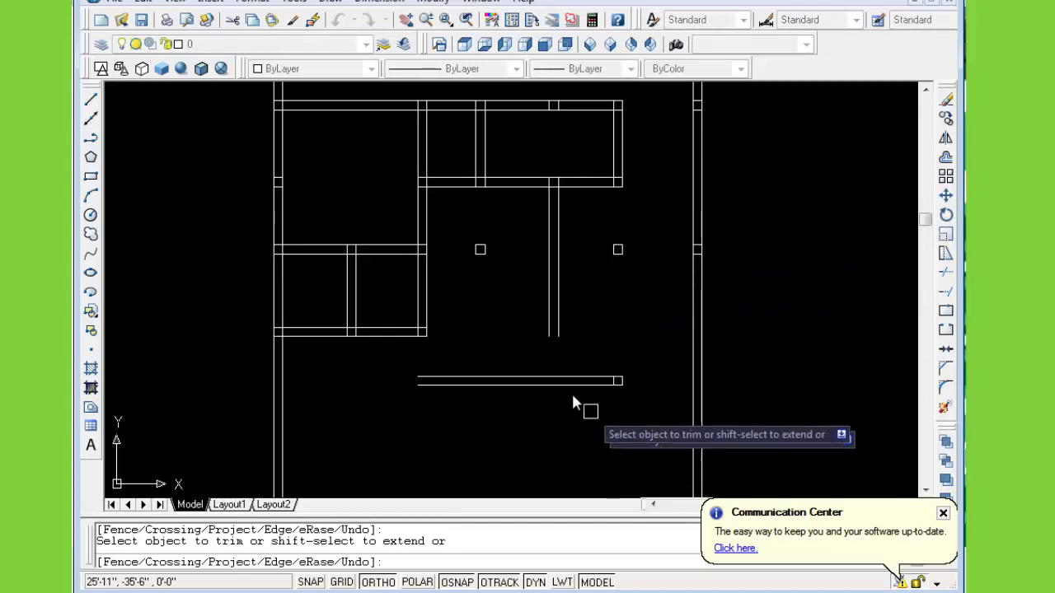
pyautogui.press('Escape')
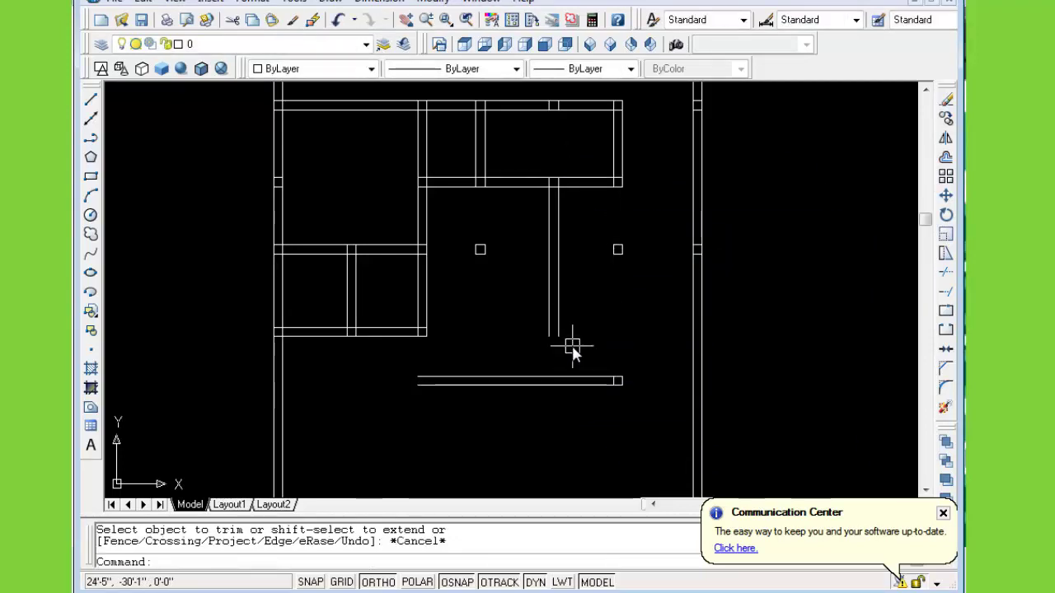
# Extend both inner wall lines down to the lower wall line
pyautogui.write('ex')
pyautogui.press('Return')
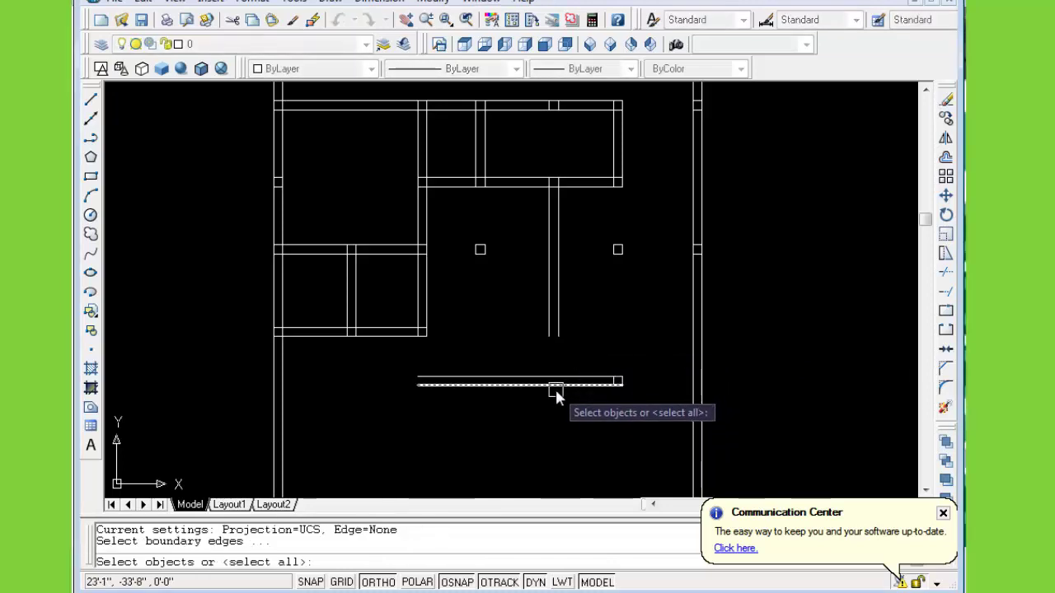
pyautogui.click(556, 382)
pyautogui.press('Return')
pyautogui.click(552, 311)
pyautogui.click(552, 311)
pyautogui.press('Escape')
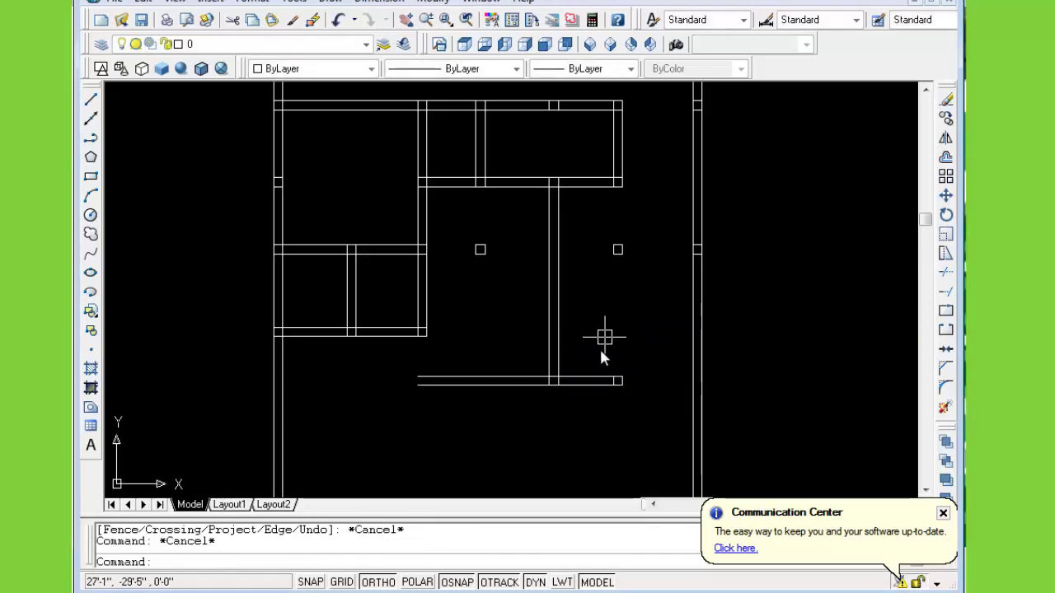
# Trim the lower wall's right end and delete the leftover right-side pieces
pyautogui.write('tr')
pyautogui.press('Return')
pyautogui.press('Return')
pyautogui.click(585, 379)
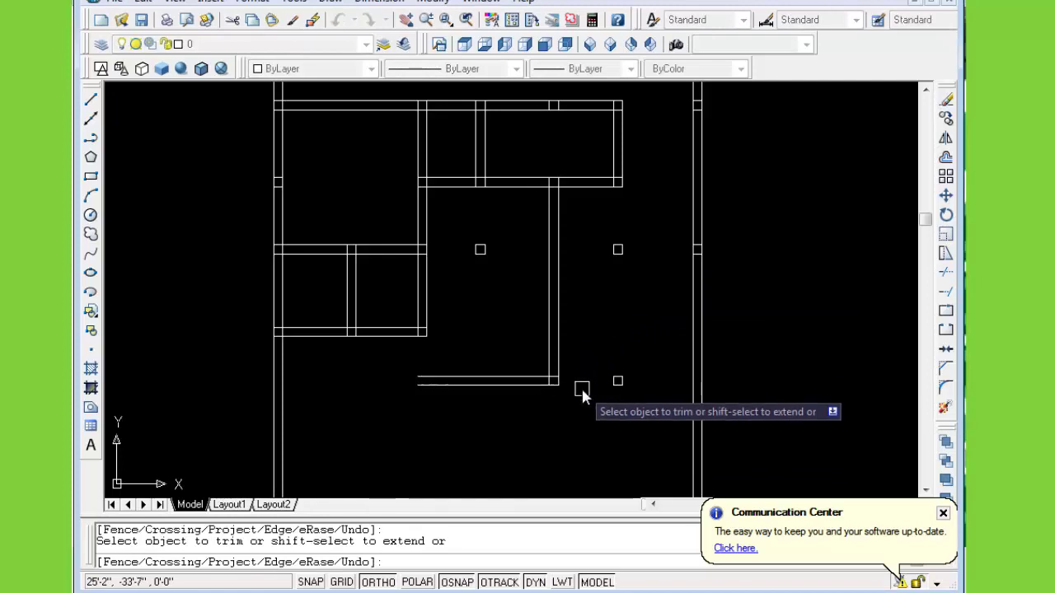
pyautogui.press('Escape')
pyautogui.click(643, 224)
pyautogui.click(610, 404)
pyautogui.press('Delete')
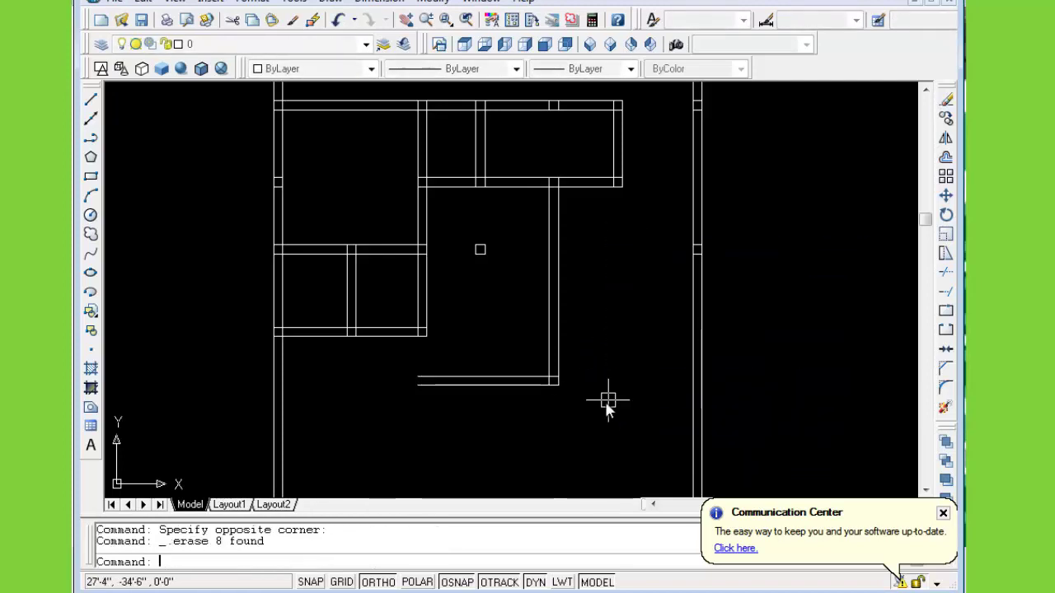
# Save the drawing as Drawing2.dwg and erase the remaining stray lines
pyautogui.hotkey('ctrl', 's')
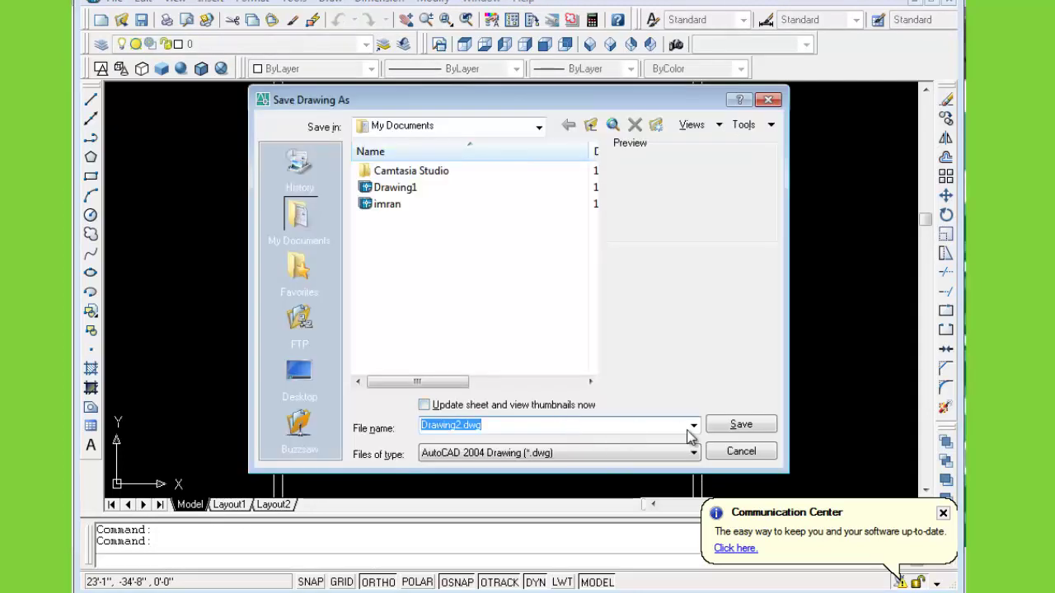
pyautogui.click(734, 425)
pyautogui.moveTo(595, 382); pyautogui.dragTo(653, 378, button='middle')
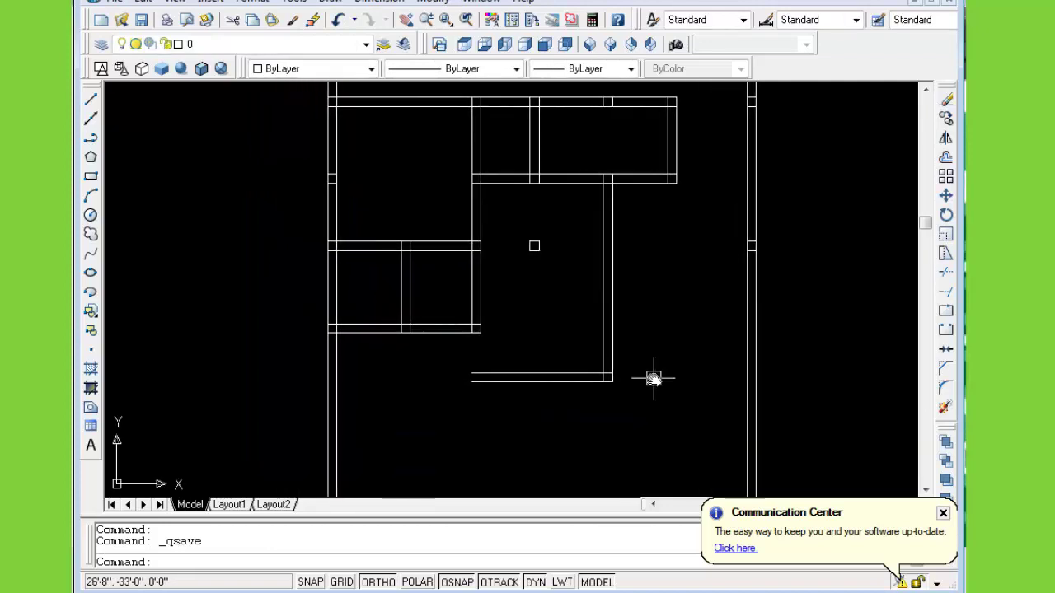
pyautogui.click(534, 246)
pyautogui.click(533, 266)
pyautogui.press('Delete')
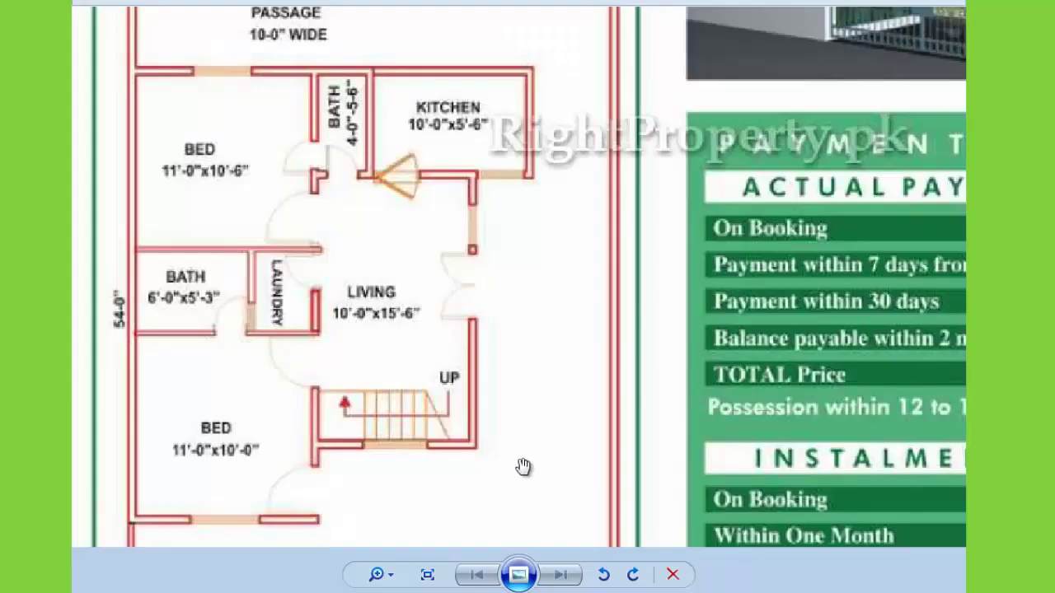
pyautogui.moveTo(522, 466); pyautogui.dragTo(617, 290)
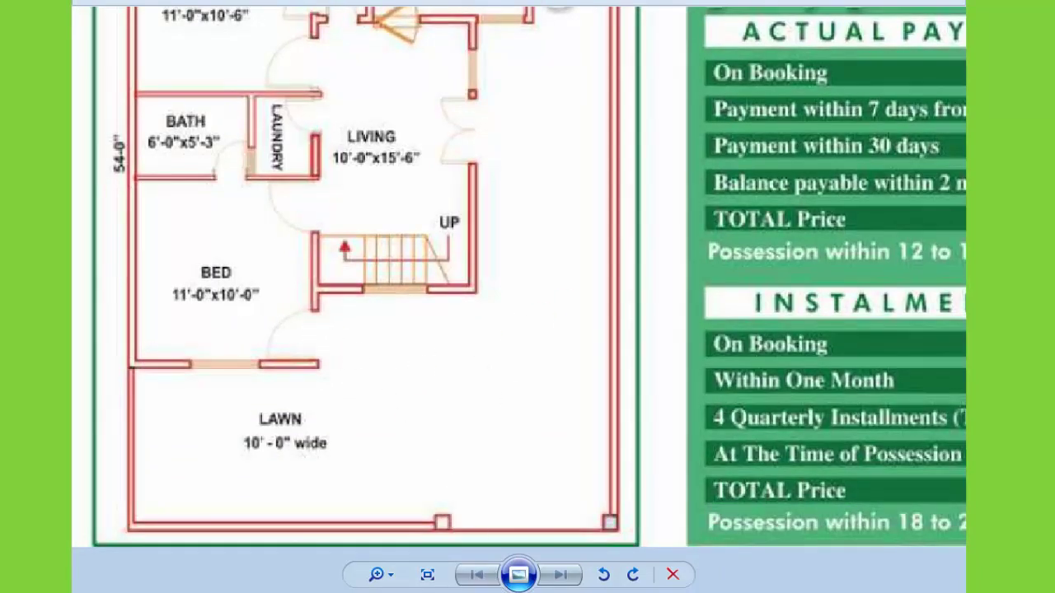
pyautogui.hotkey('alt', 'Tab')
pyautogui.moveTo(446, 385)
pyautogui.mouseDown(button='middle')
pyautogui.moveTo(483, 370)
pyautogui.moveTo(459, 375)
pyautogui.mouseUp(button='middle')
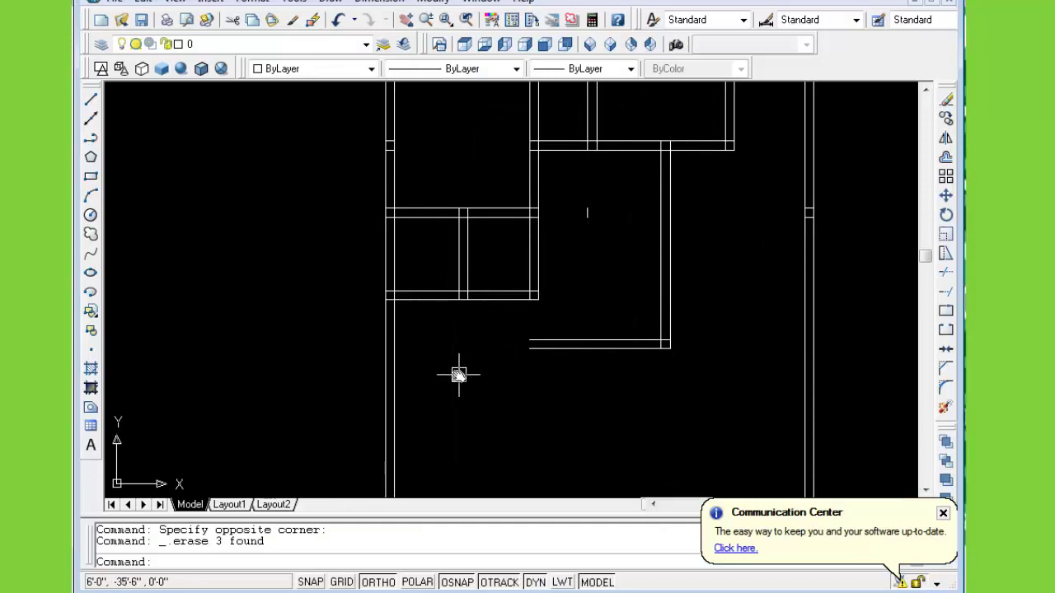
# Offset the inner room's horizontal line 11 ft downward
pyautogui.write('o')
pyautogui.press('Return')
pyautogui.write('11')
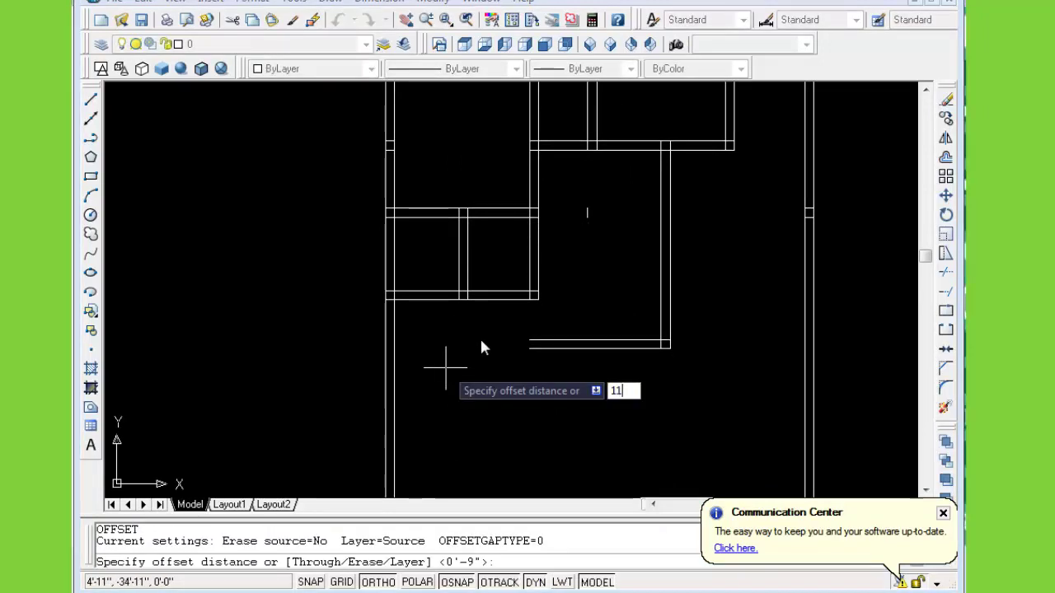
pyautogui.write(';')
pyautogui.press('Return')
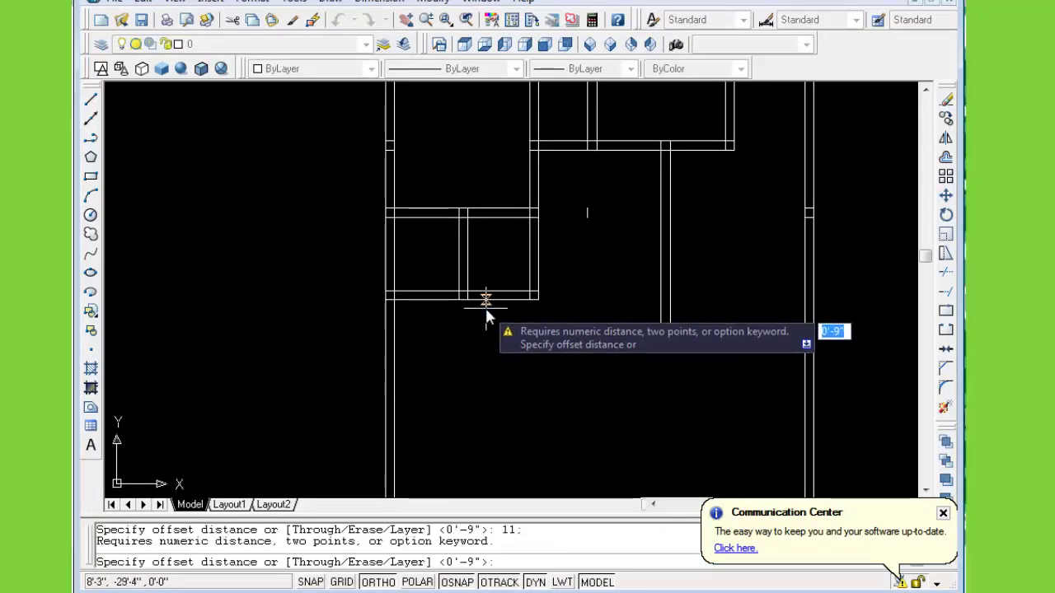
pyautogui.press('Escape')
pyautogui.write('o')
pyautogui.press('Return')
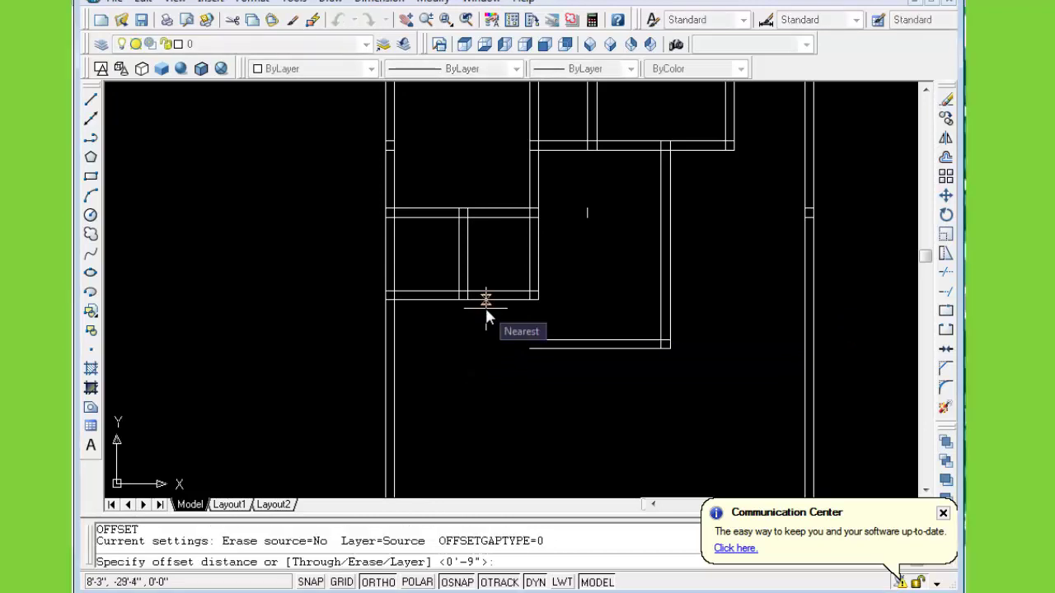
pyautogui.write('11')
pyautogui.press('Return')
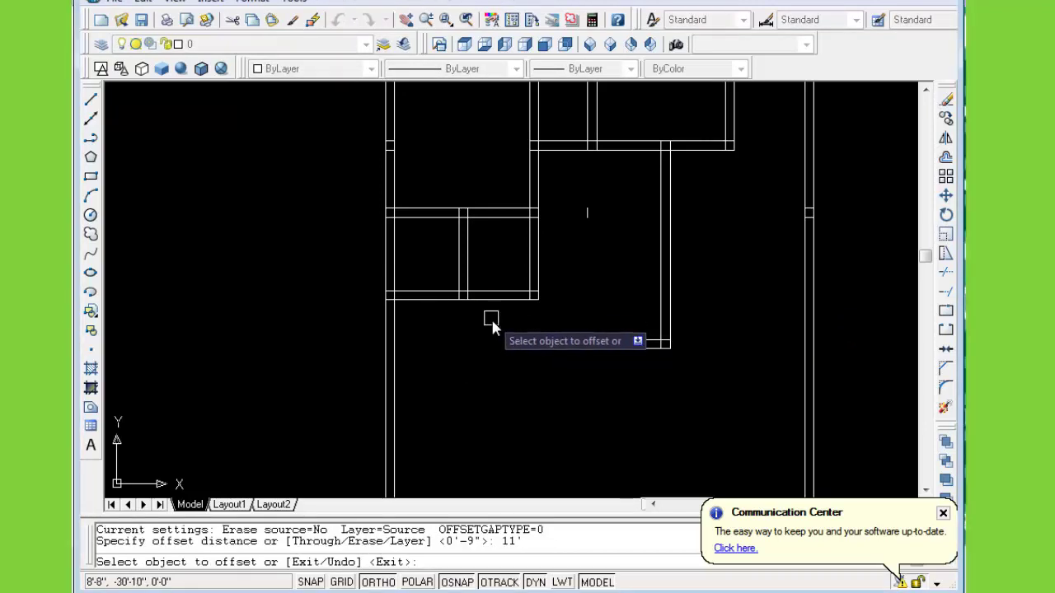
pyautogui.click(491, 297)
pyautogui.click(499, 380)
pyautogui.press('Escape')
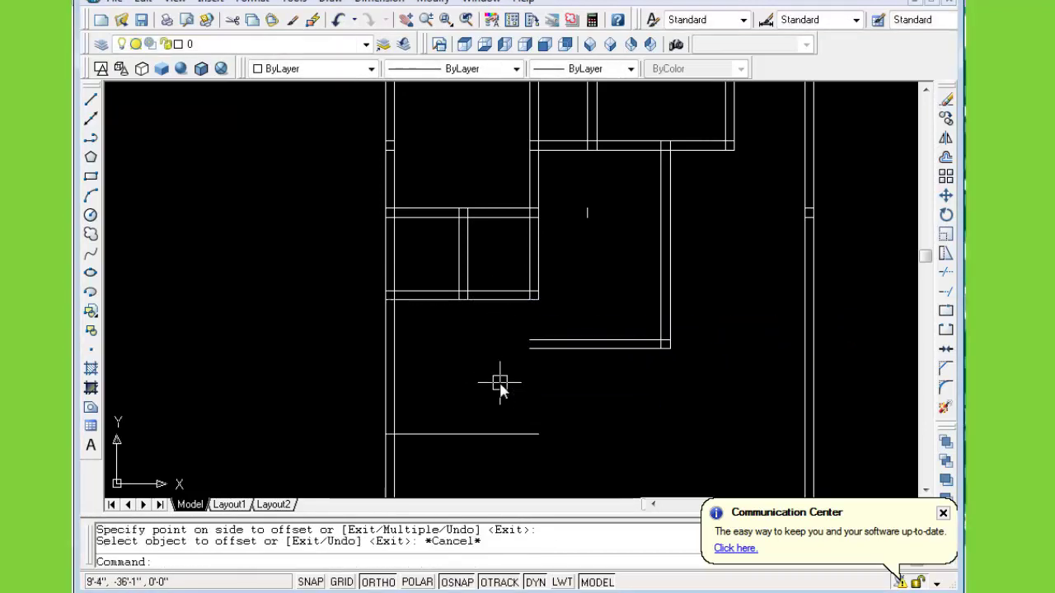
# Offset the left wall line 10 ft to the right
pyautogui.write('o')
pyautogui.press('Return')
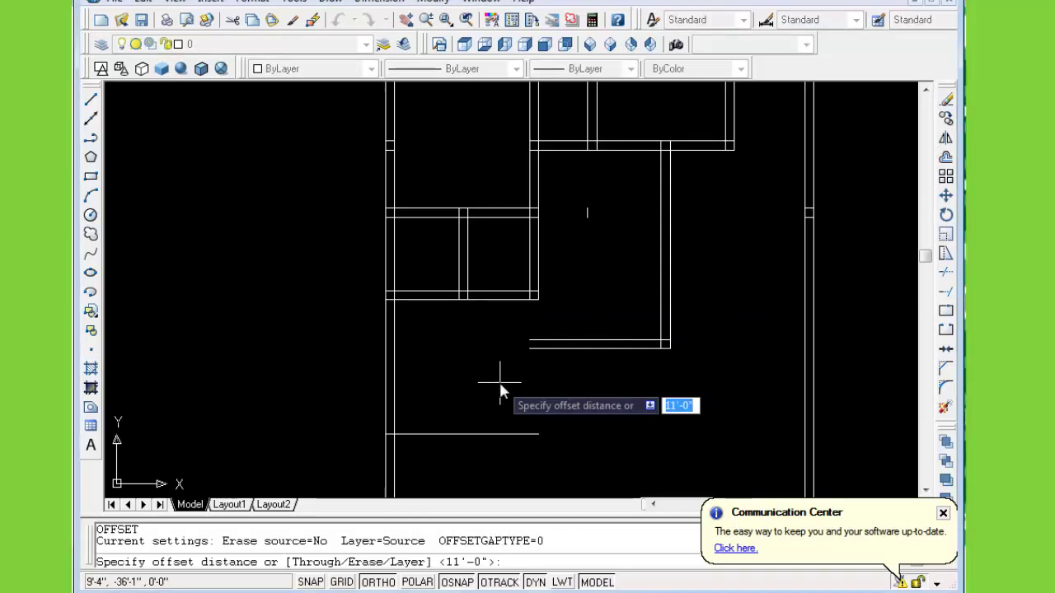
pyautogui.write('10')
pyautogui.press('Return')
pyautogui.click(394, 370)
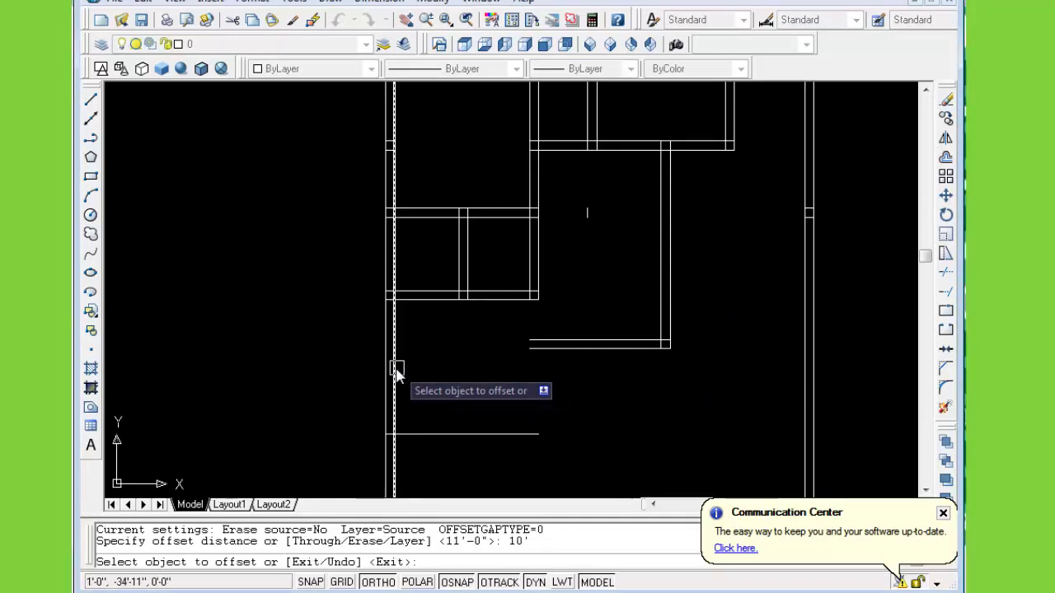
pyautogui.click(495, 369)
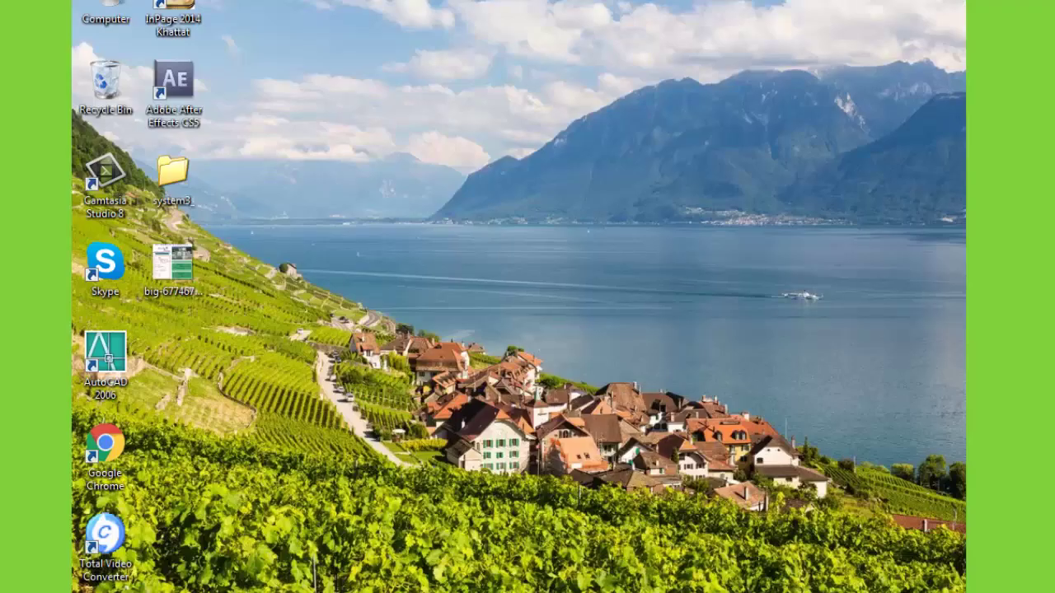
pyautogui.press('Escape')
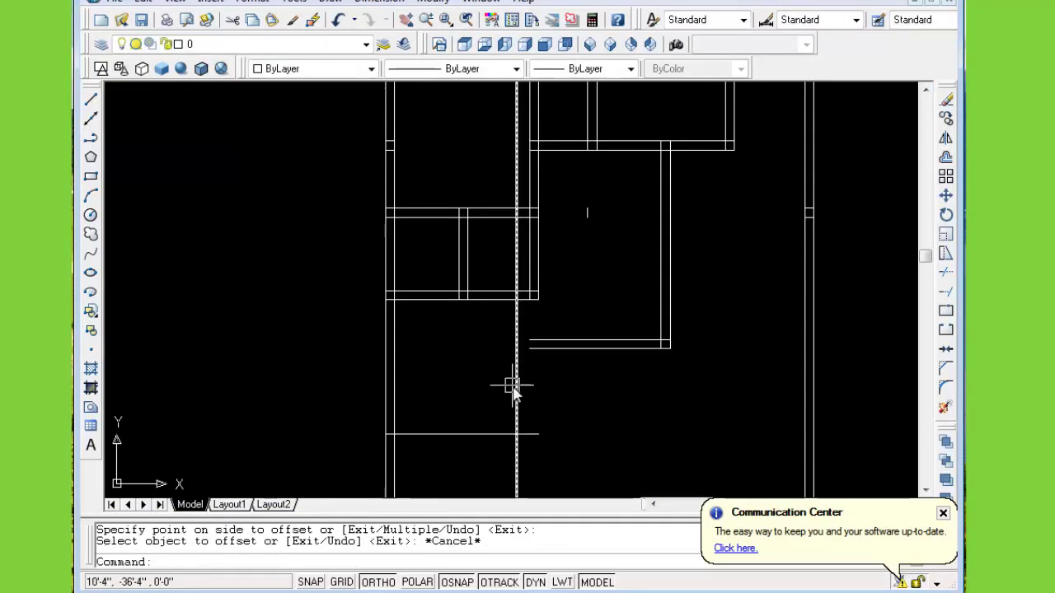
# Delete the 10 ft vertical line and extend both inner wall lines to the lower line
pyautogui.click(516, 389)
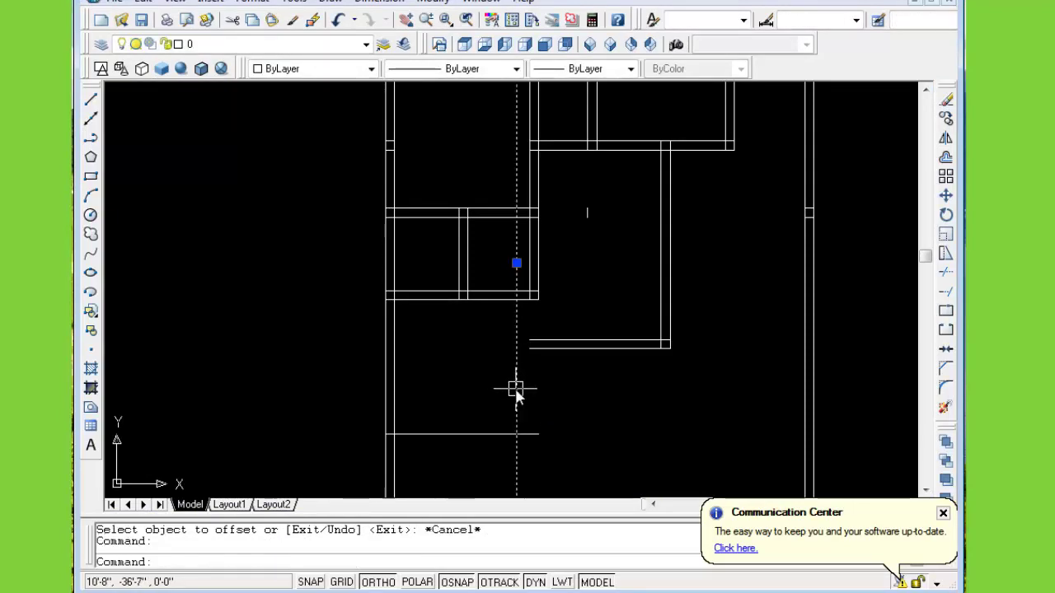
pyautogui.press('Delete')
pyautogui.write('ex')
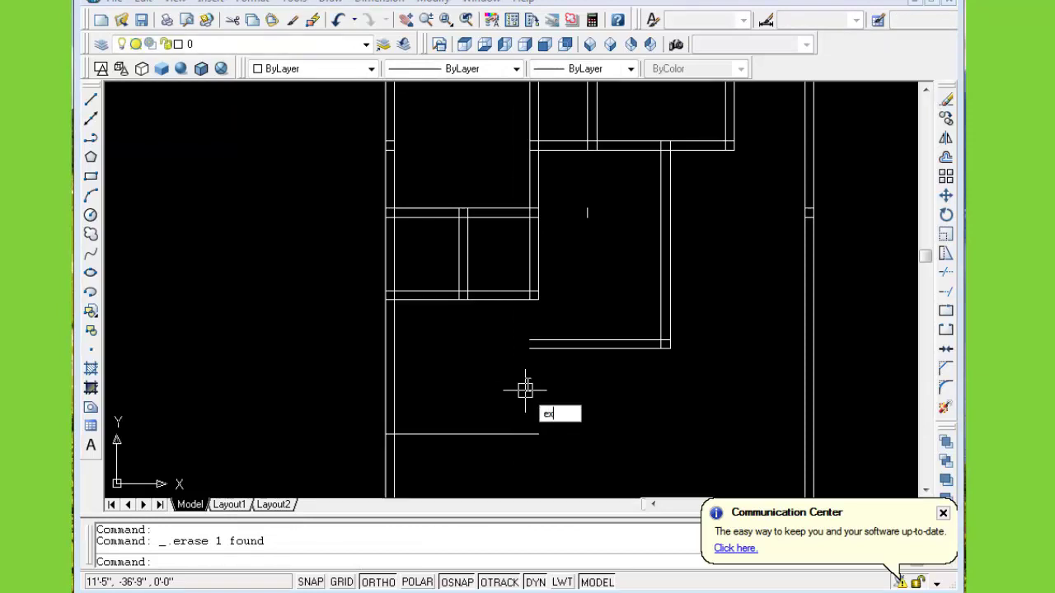
pyautogui.press('Return')
pyautogui.click(520, 433)
pyautogui.press('Return')
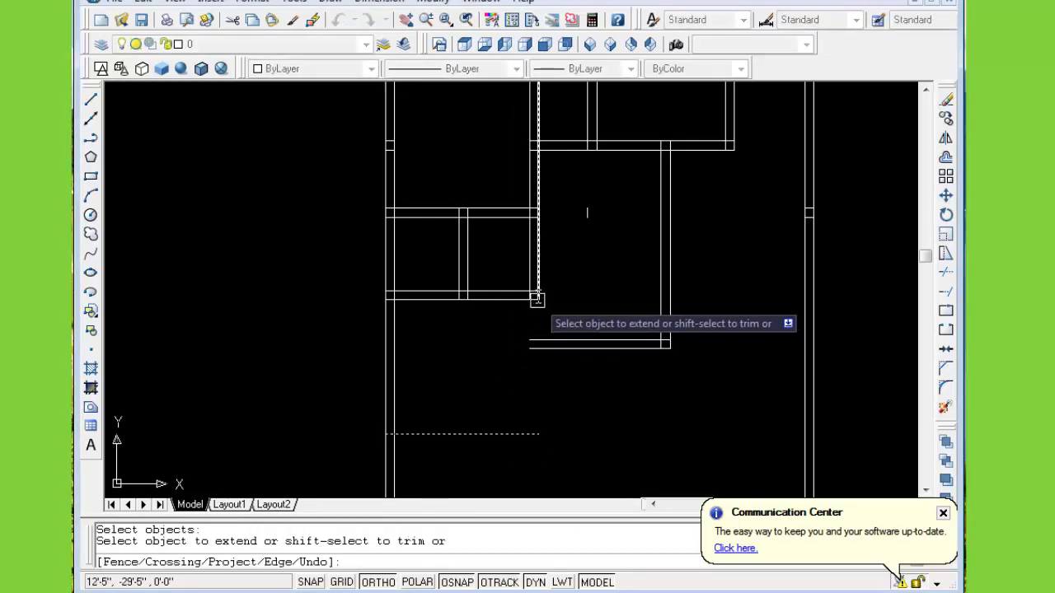
pyautogui.click(528, 262)
pyautogui.click(534, 263)
pyautogui.press('Escape')
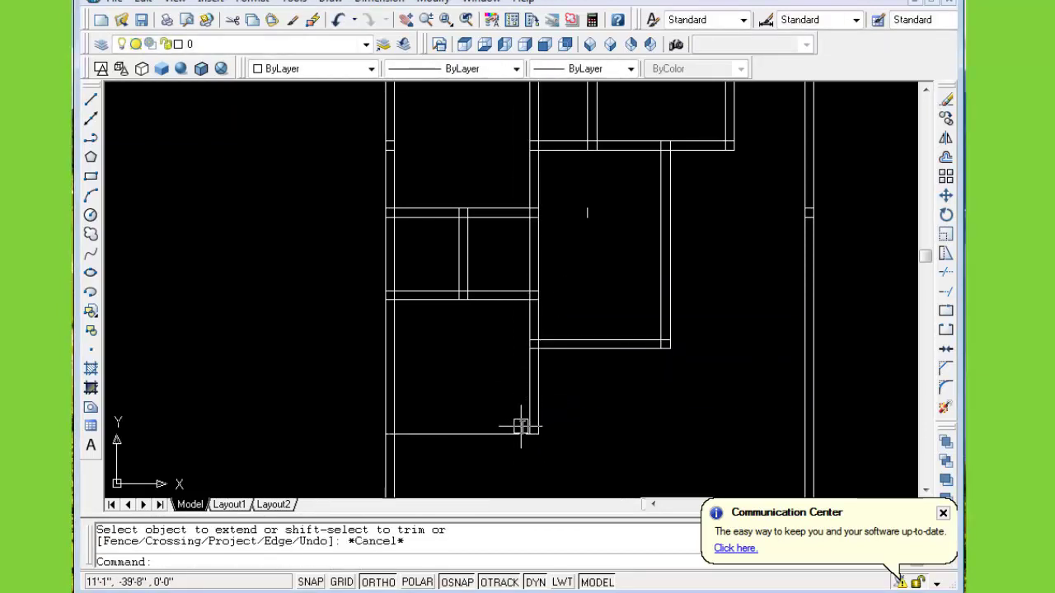
# Offset the lower horizontal line 9 inches down to form the wall thickness
pyautogui.write('o')
pyautogui.write('9')
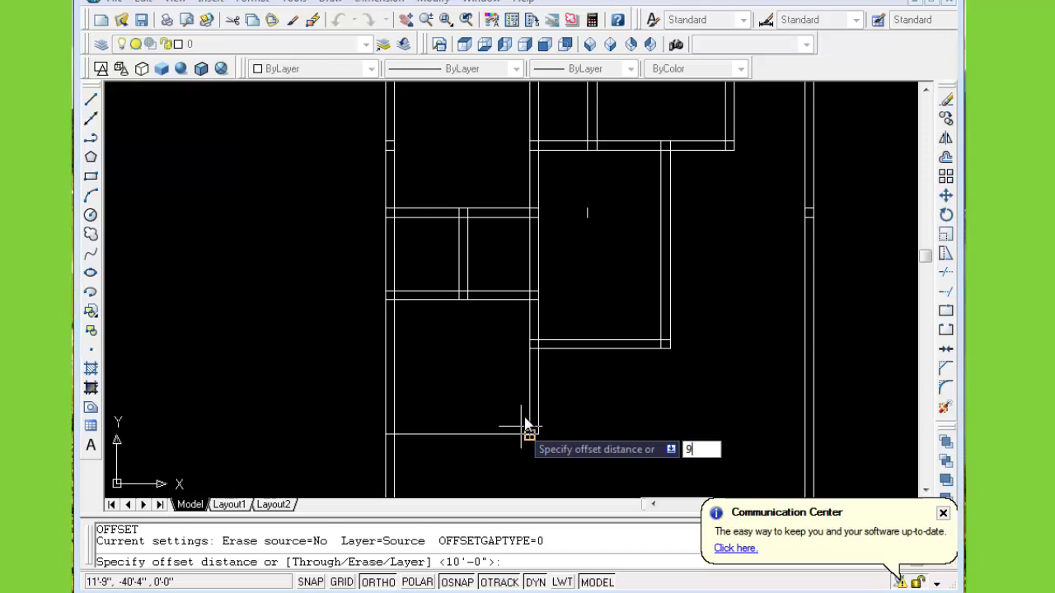
pyautogui.press('Return')
pyautogui.click(519, 432)
pyautogui.click(553, 445)
pyautogui.press('Escape')
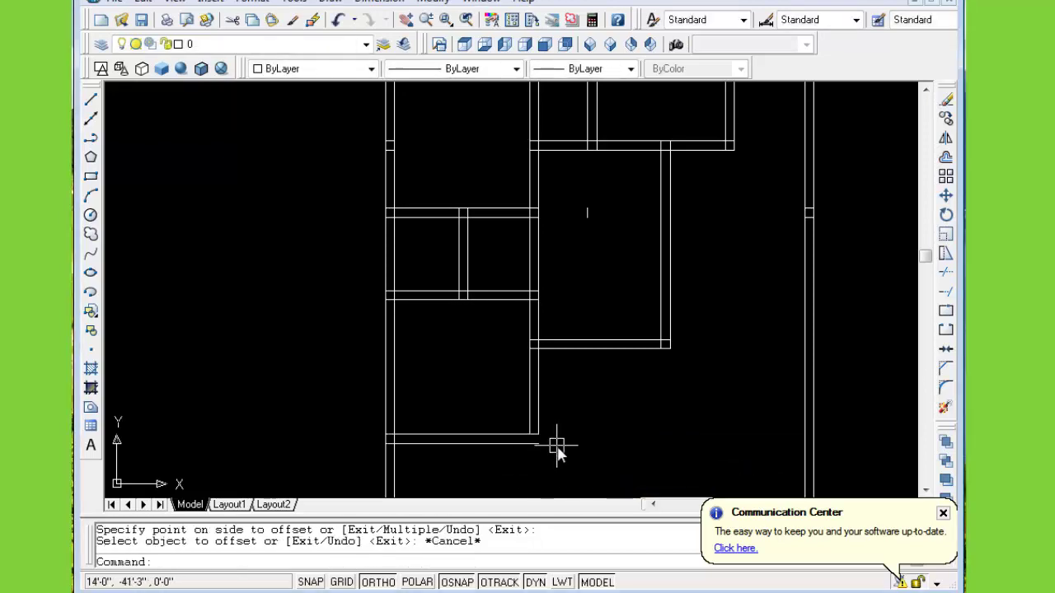
# Zoom out to the whole floor plan and erase the small stray mark
pyautogui.scroll(-2, 557, 452)
pyautogui.moveTo(558, 447); pyautogui.dragTo(543, 349, button='middle')
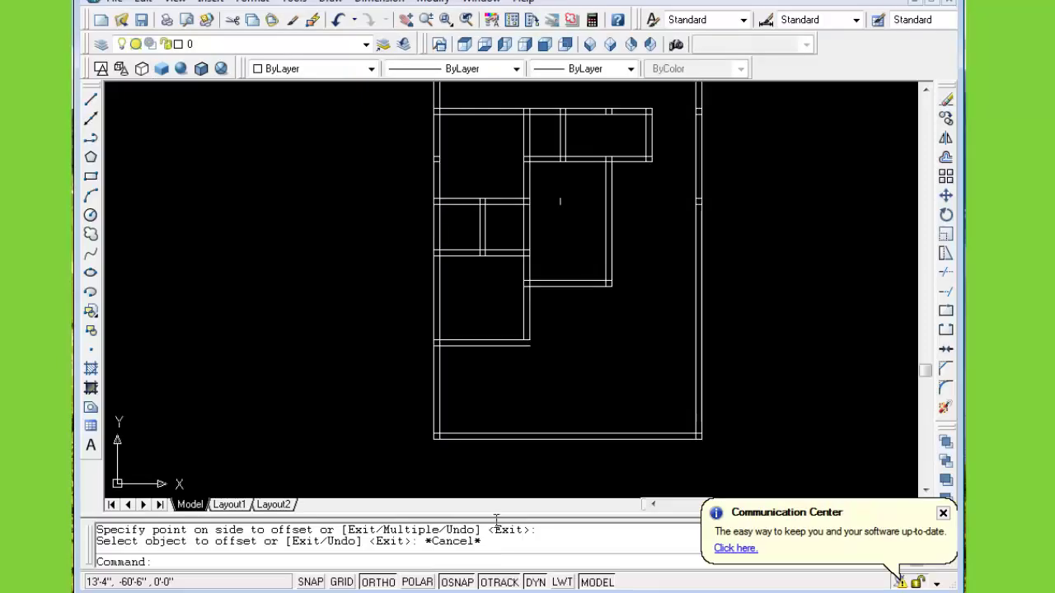
pyautogui.click(562, 221)
pyautogui.press('Delete')
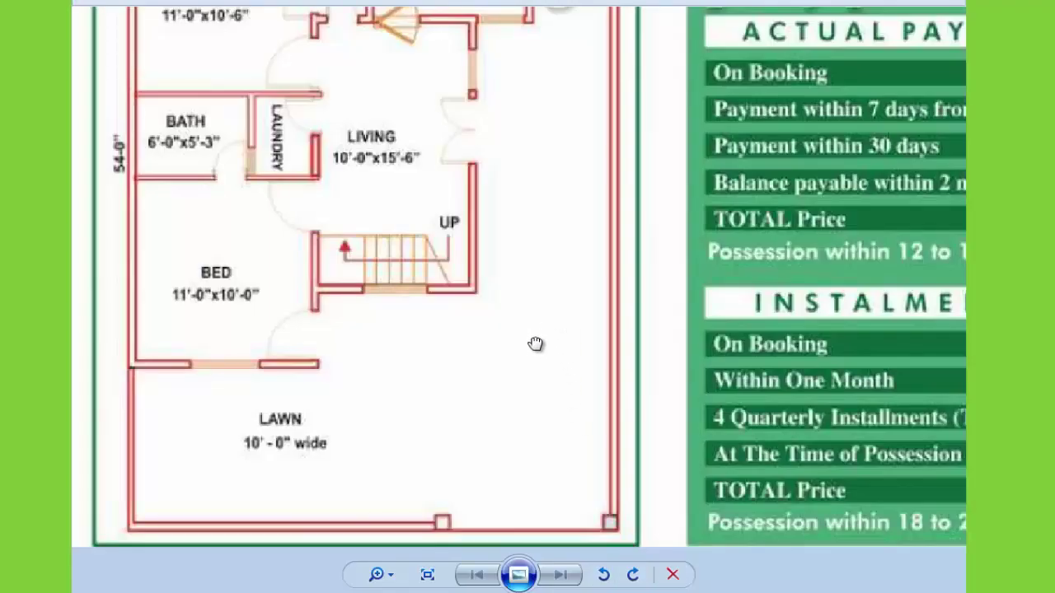
pyautogui.moveTo(535, 344); pyautogui.dragTo(549, 458)
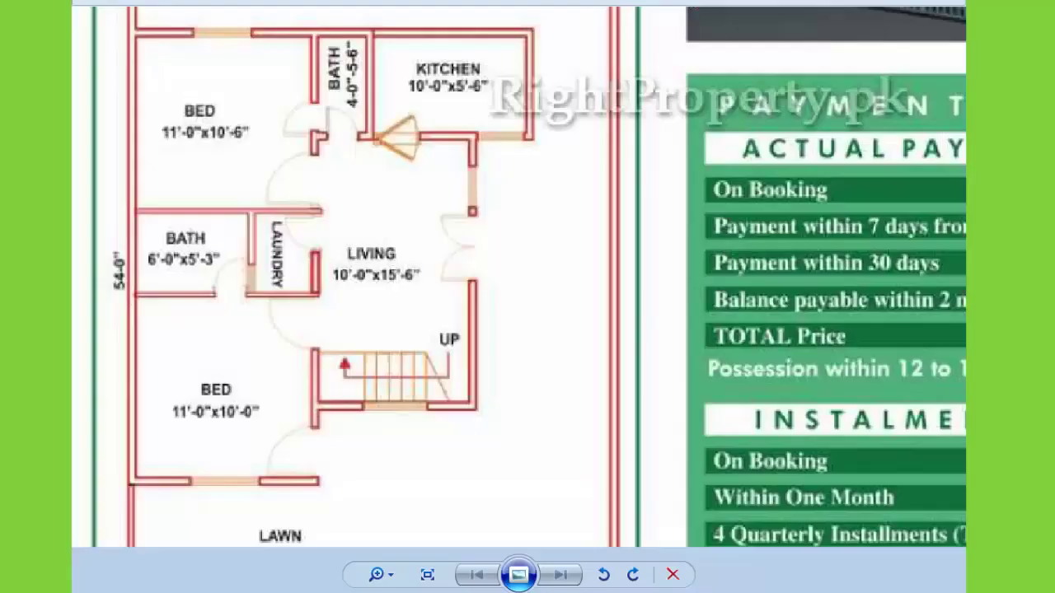
pyautogui.press('super+d')
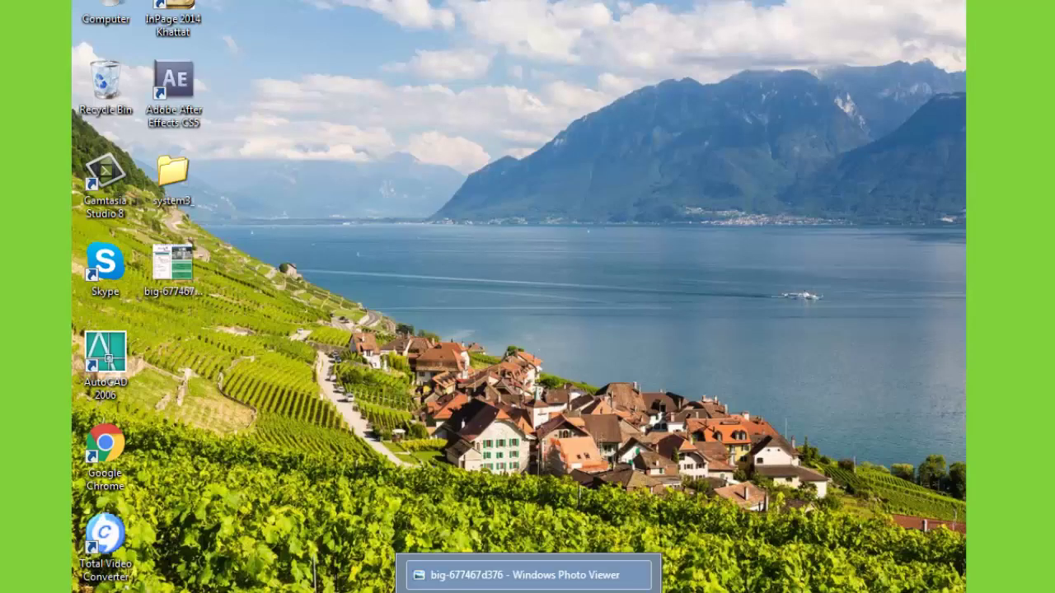
pyautogui.click(511, 577)
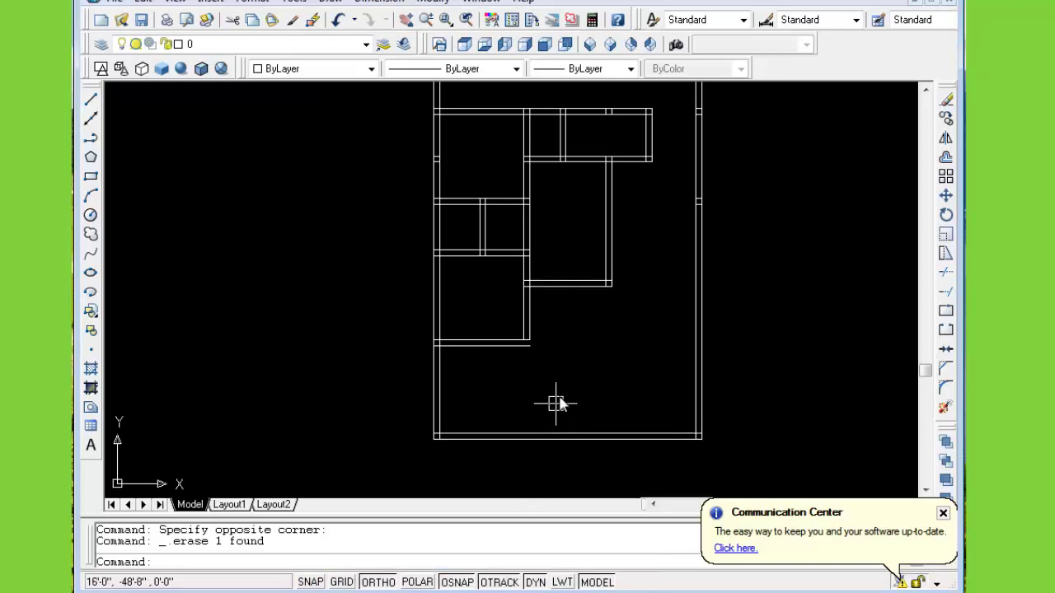
pyautogui.moveTo(557, 404); pyautogui.dragTo(560, 435, button='middle')
pyautogui.scroll(-2, 563, 399)
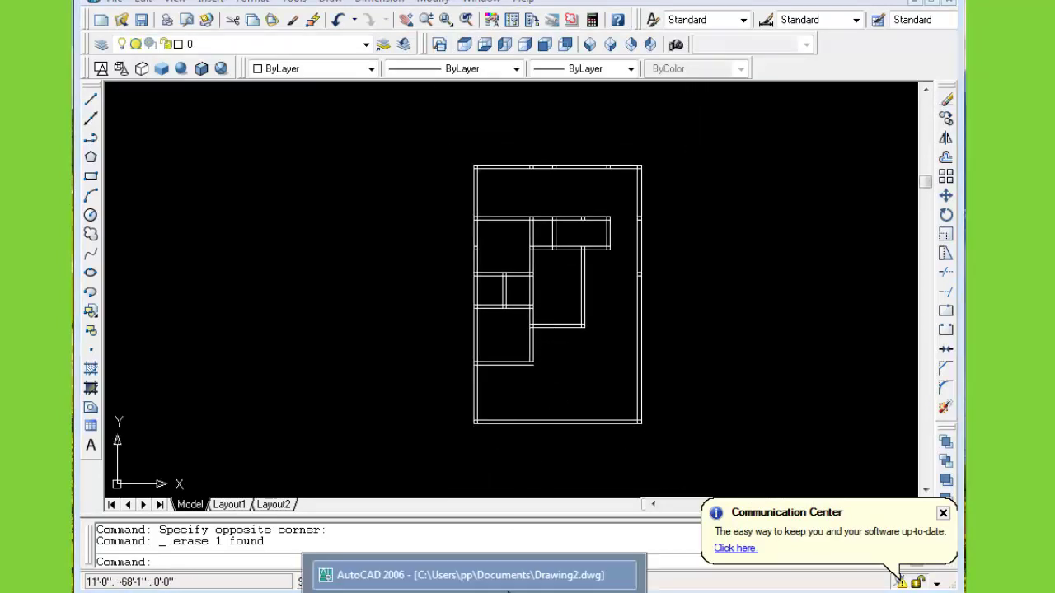
pyautogui.click(528, 581)
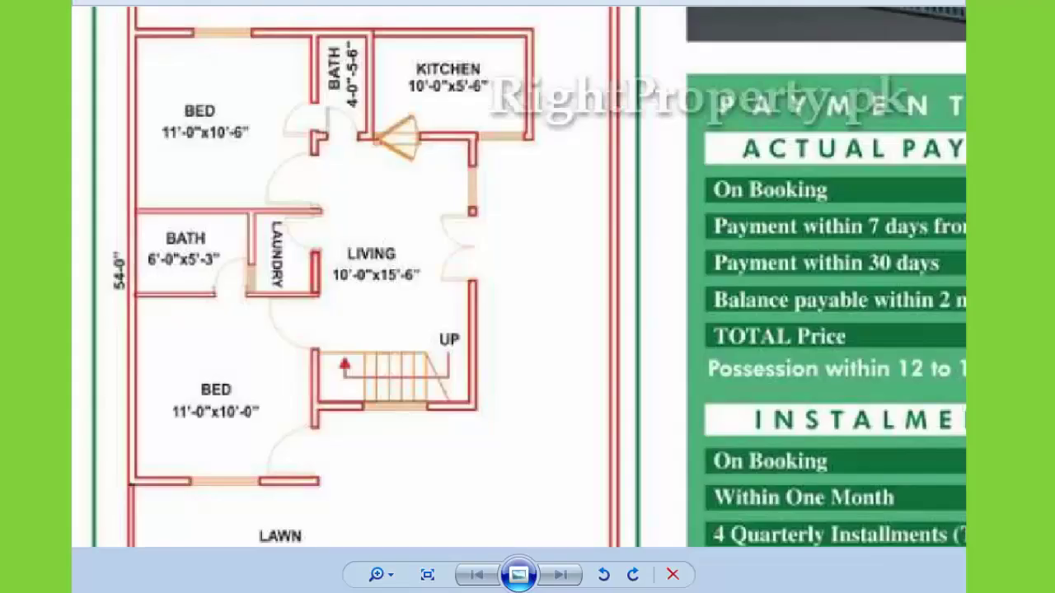
pyautogui.scroll(-2, 506, 467)
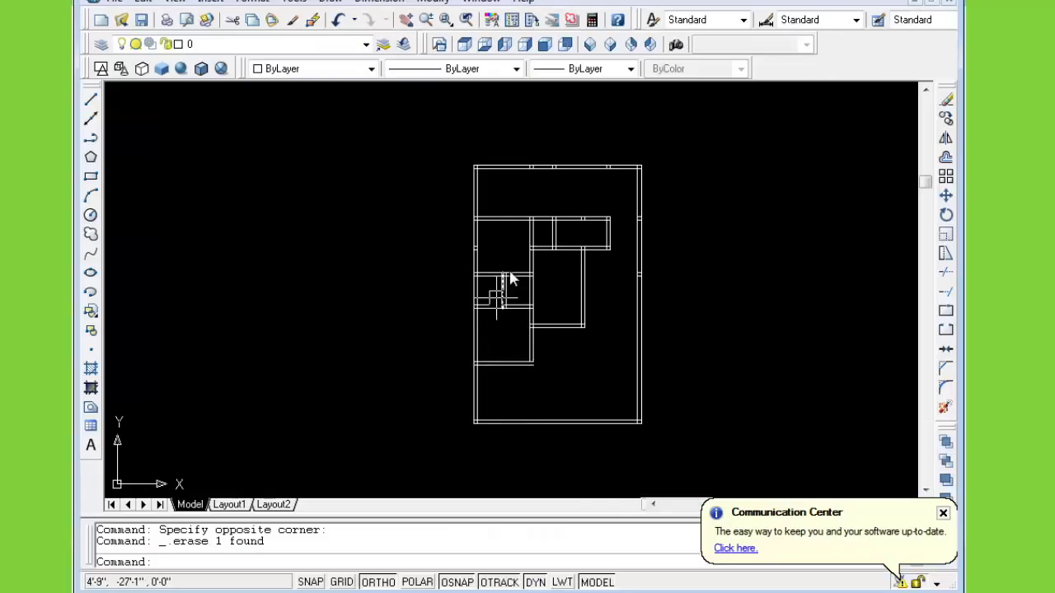
# Erase the short opening marks along the top outer wall
pyautogui.scroll(3, 525, 239)
pyautogui.moveTo(542, 207); pyautogui.dragTo(469, 259, button='middle')
pyautogui.click(414, 137)
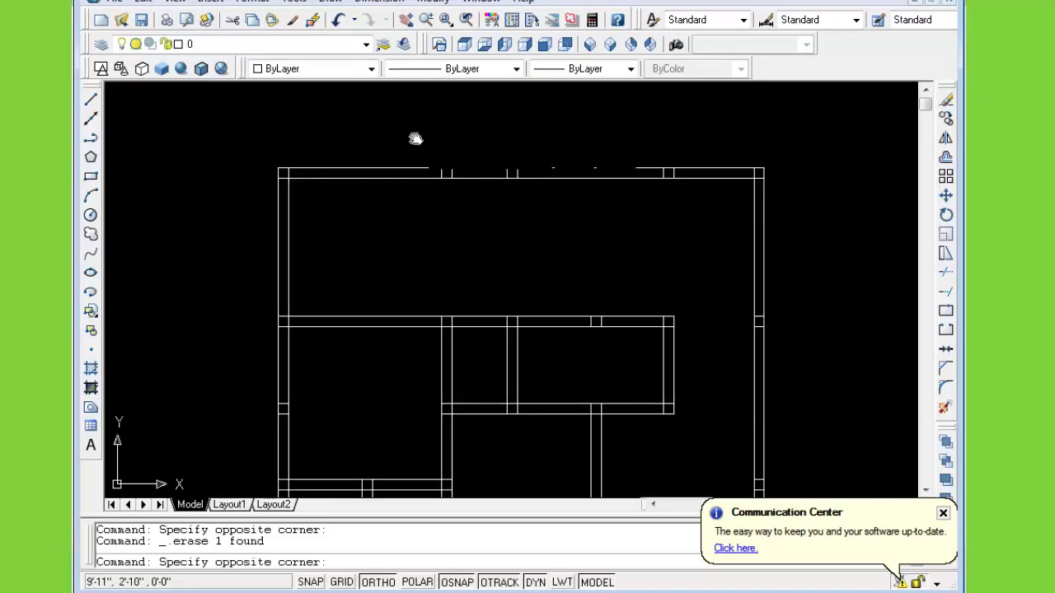
pyautogui.click(661, 233)
pyautogui.press('Delete')
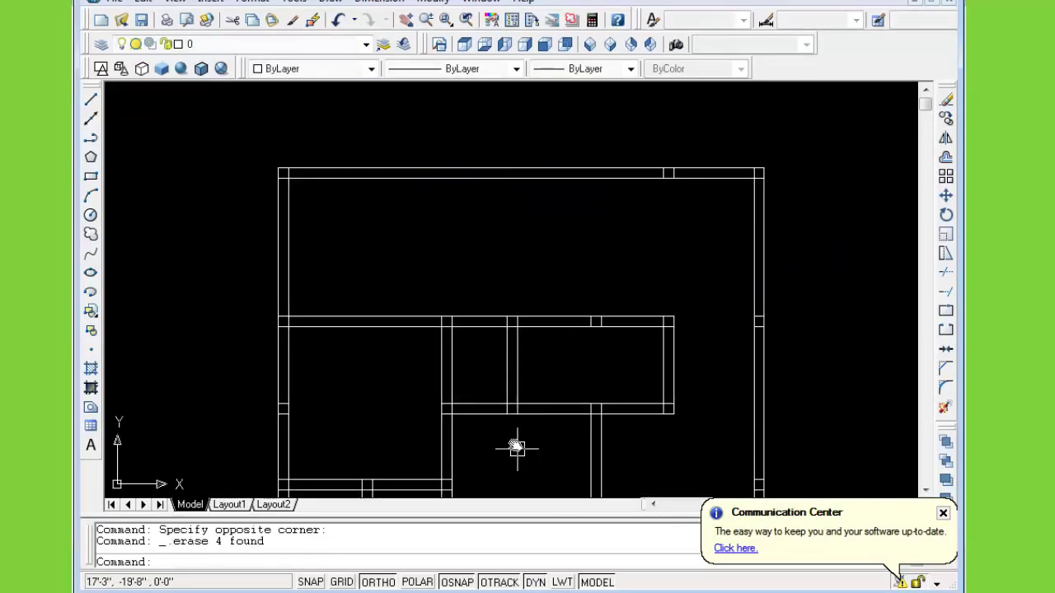
pyautogui.moveTo(525, 346); pyautogui.dragTo(436, 313, button='middle')
pyautogui.click(514, 103)
pyautogui.click(663, 213)
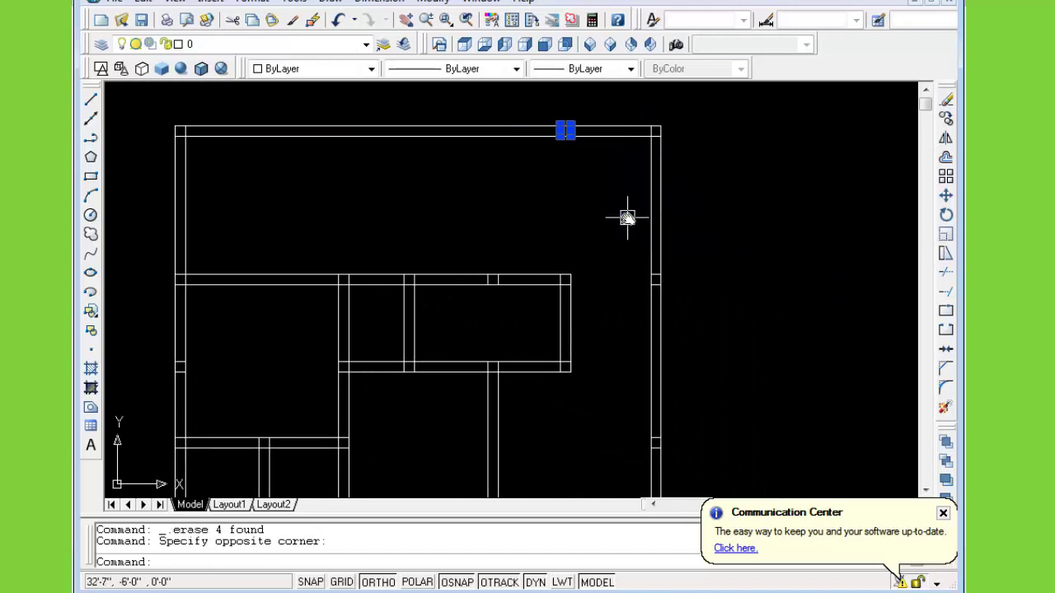
pyautogui.press('Delete')
# Erase the right wall's tick marks, undoing the accidental wall deletion first
pyautogui.click(676, 240)
pyautogui.click(613, 449)
pyautogui.press('Delete')
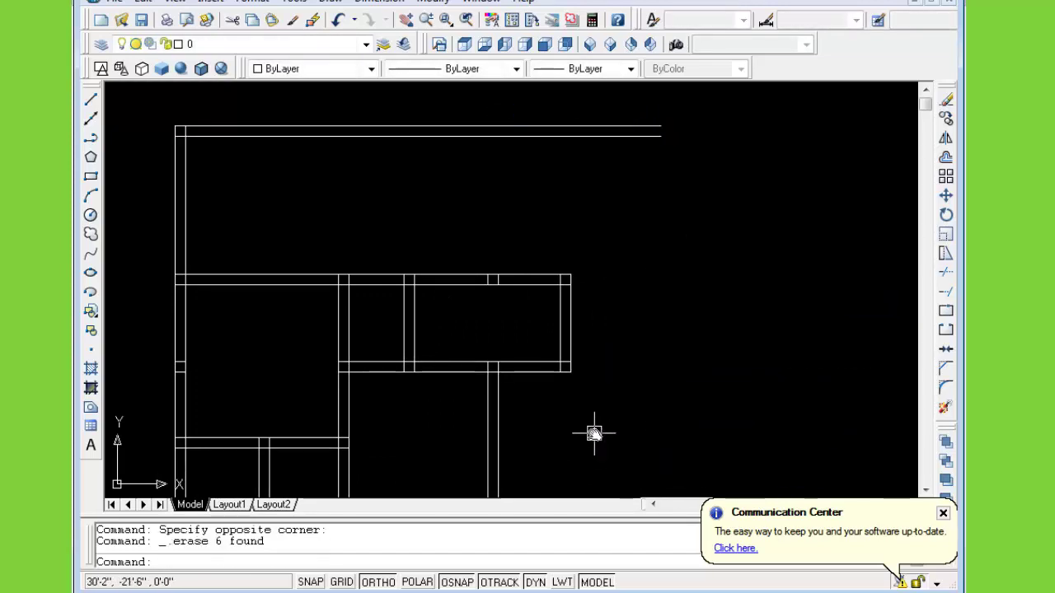
pyautogui.hotkey('ctrl', 'z')
pyautogui.click(629, 227)
pyautogui.click(686, 459)
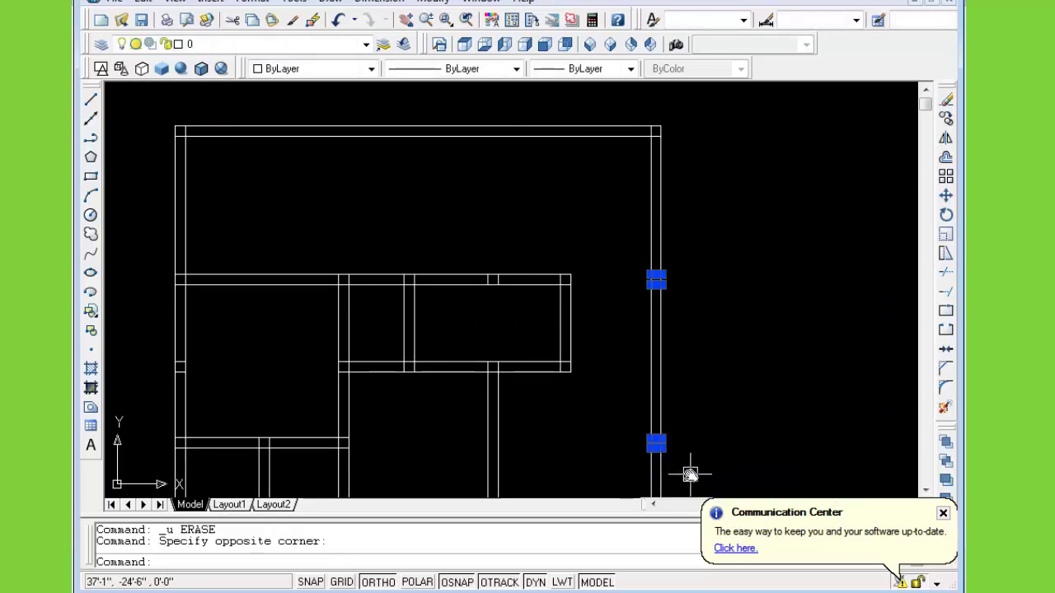
pyautogui.press('Delete')
# Delete the remaining leftover marks and look over the rest of the plan
pyautogui.moveTo(553, 407); pyautogui.dragTo(627, 330, button='middle')
pyautogui.click(536, 164)
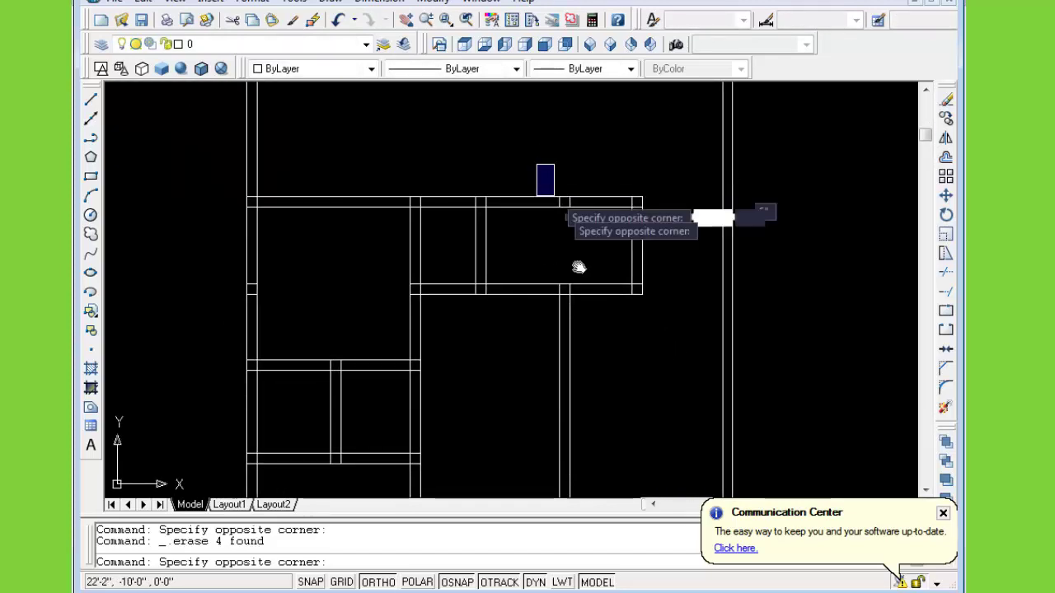
pyautogui.click(596, 331)
pyautogui.press('Delete')
pyautogui.moveTo(506, 382); pyautogui.dragTo(589, 266, button='middle')
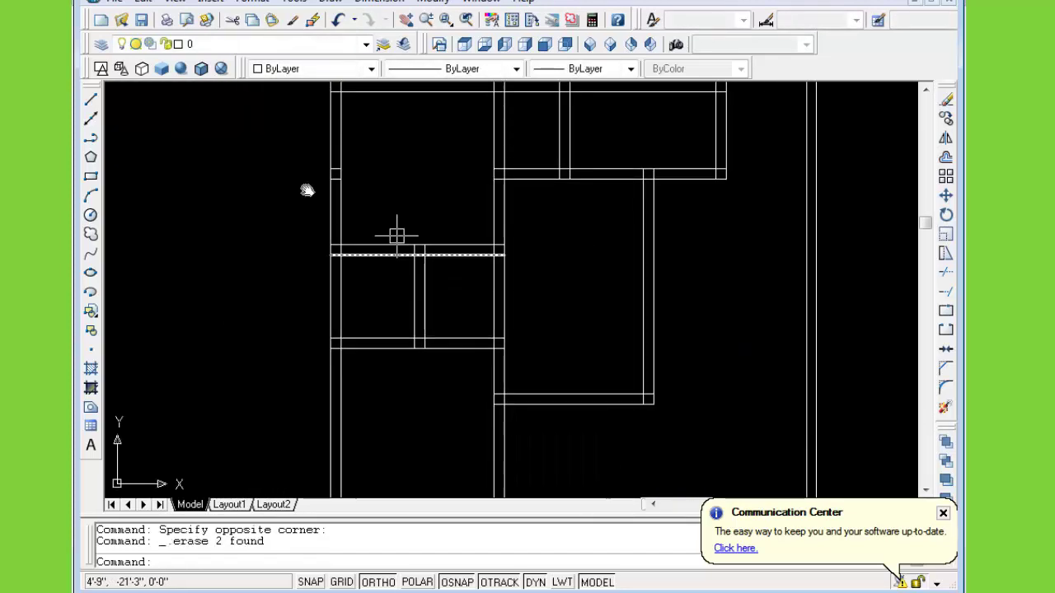
pyautogui.click(294, 149)
pyautogui.click(371, 285)
pyautogui.moveTo(622, 419); pyautogui.dragTo(487, 235, button='middle')
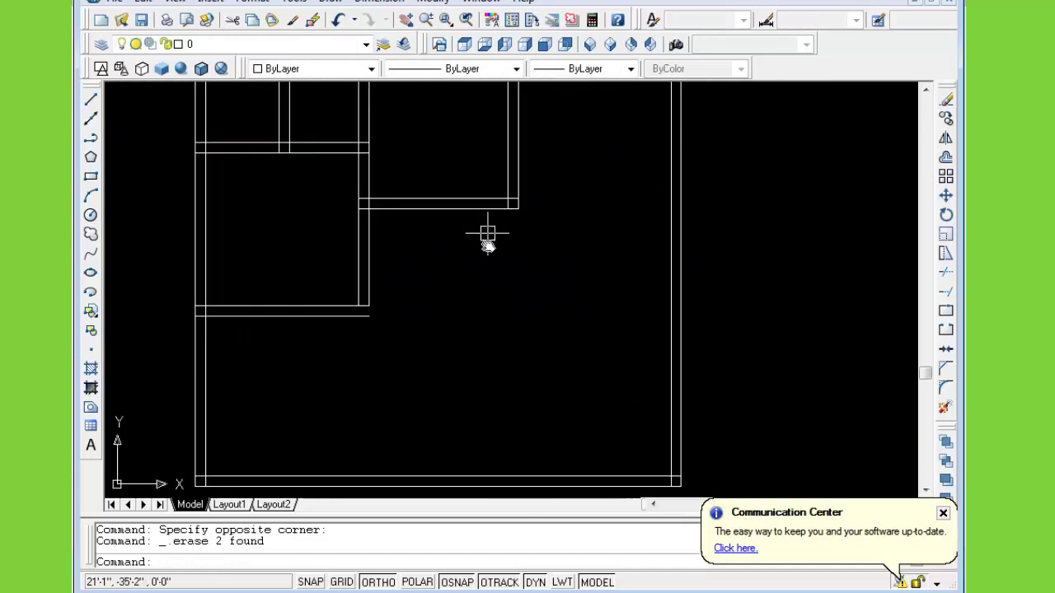
pyautogui.moveTo(426, 338)
pyautogui.mouseDown(button='middle')
pyautogui.moveTo(588, 299)
pyautogui.moveTo(558, 495)
pyautogui.moveTo(572, 346)
pyautogui.moveTo(482, 265)
pyautogui.mouseUp(button='middle')
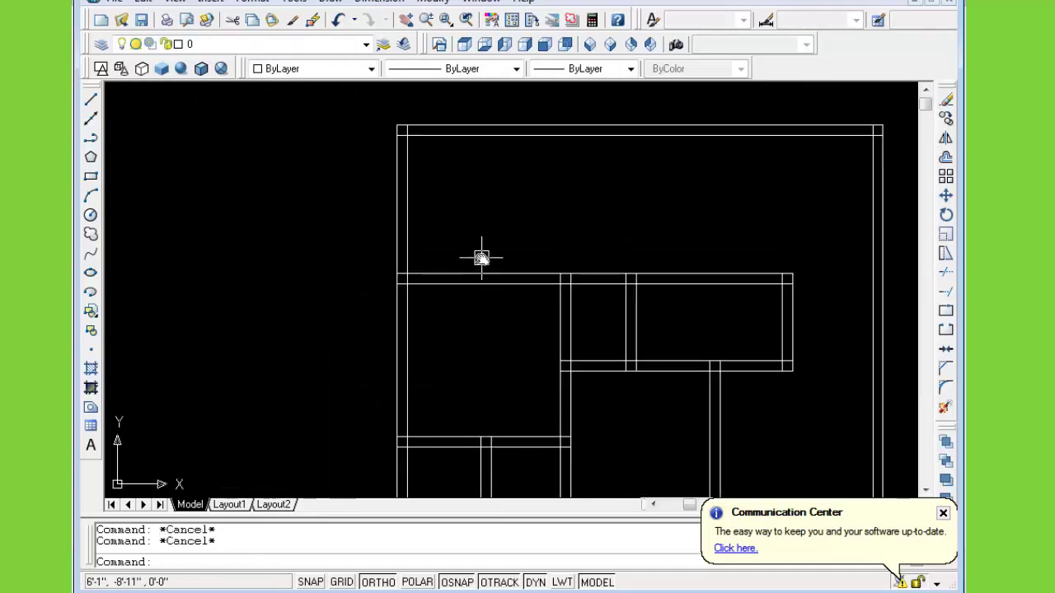
# Trim the overlapping wall lines at the top-right corner
pyautogui.write('tr')
pyautogui.press('Return')
pyautogui.press('Return')
pyautogui.scroll(3, 405, 129)
pyautogui.scroll(2, 399, 136)
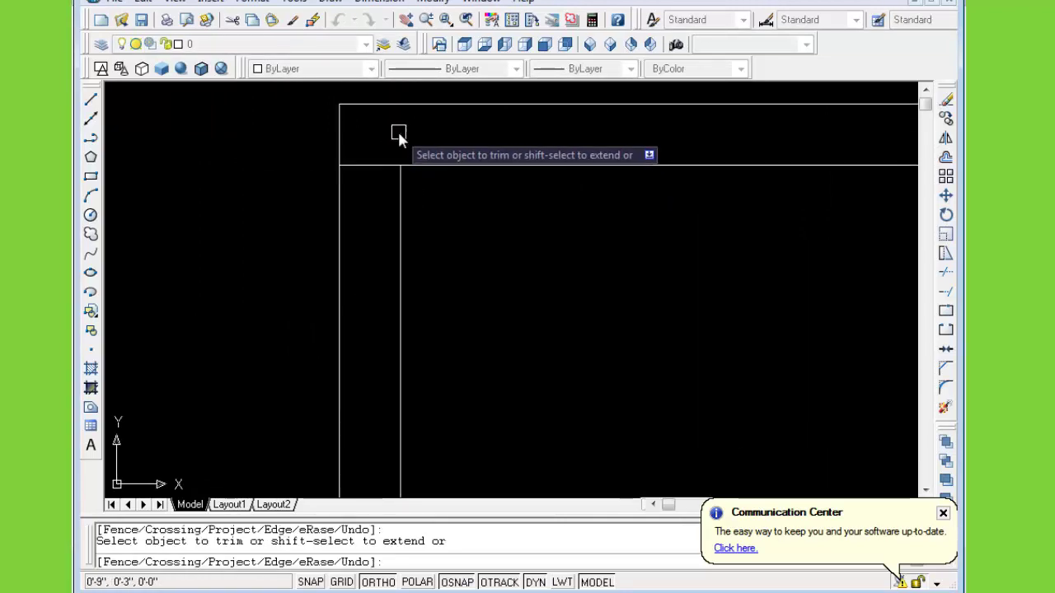
pyautogui.scroll(-3, 461, 218)
pyautogui.moveTo(549, 269); pyautogui.dragTo(514, 175, button='middle')
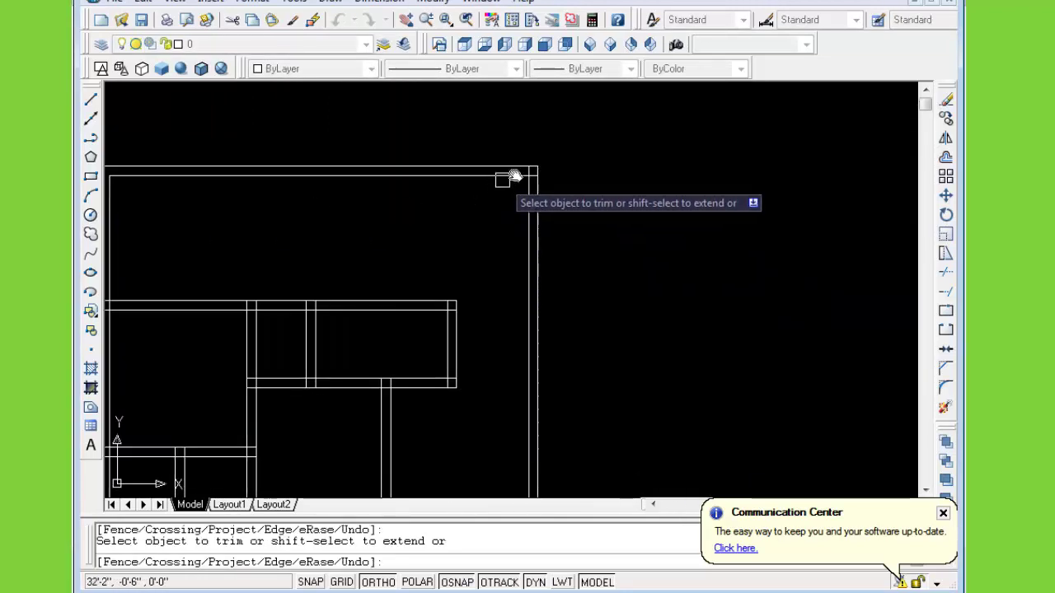
pyautogui.scroll(5, 524, 172)
pyautogui.click(544, 170)
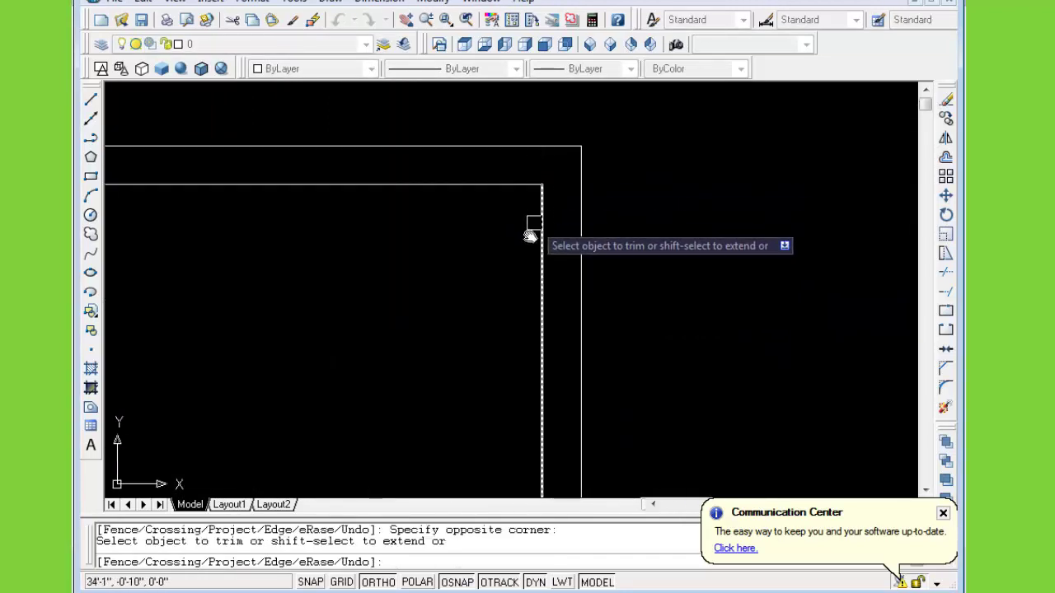
pyautogui.scroll(-3, 530, 237)
pyautogui.scroll(2, 528, 280)
pyautogui.moveTo(519, 277); pyautogui.dragTo(560, 226, button='middle')
pyautogui.click(562, 213)
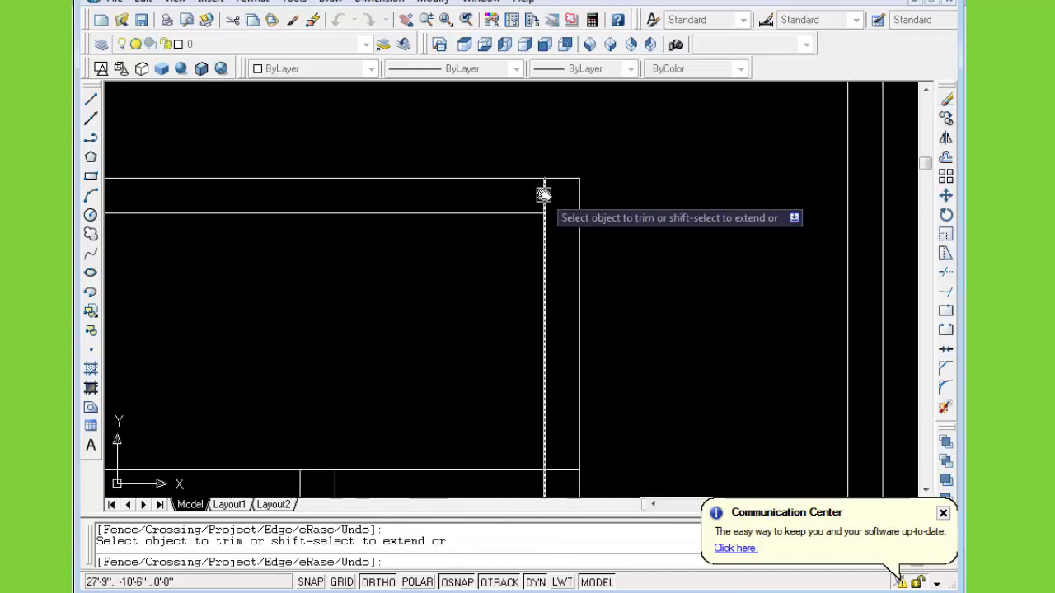
# Trim the wall lines overshooting the lower-right corner and the nearby junction
pyautogui.scroll(2, 542, 365)
pyautogui.moveTo(494, 461); pyautogui.dragTo(438, 348, button='middle')
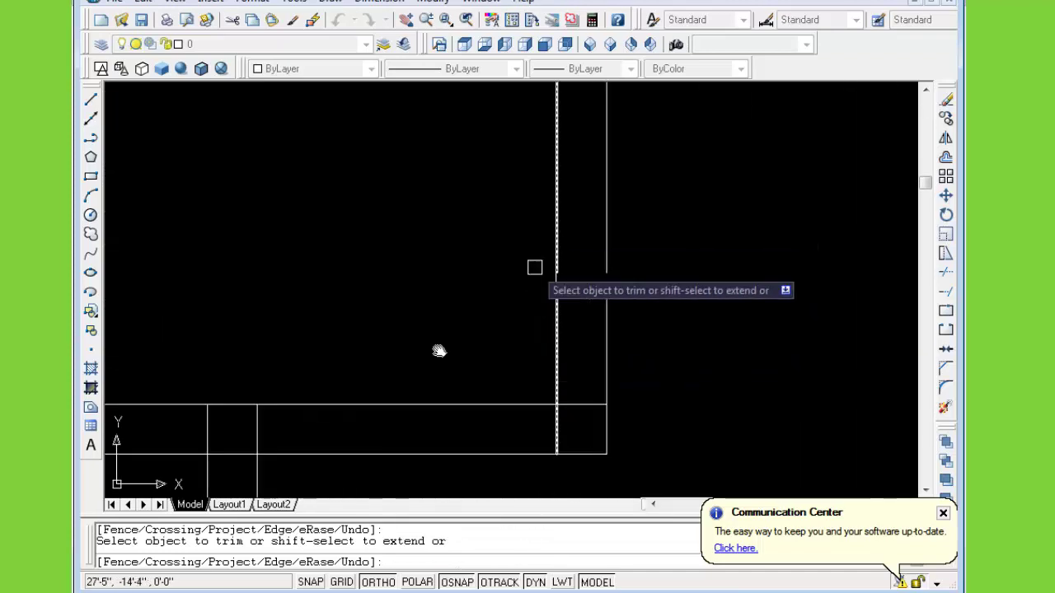
pyautogui.click(558, 424)
pyautogui.click(256, 435)
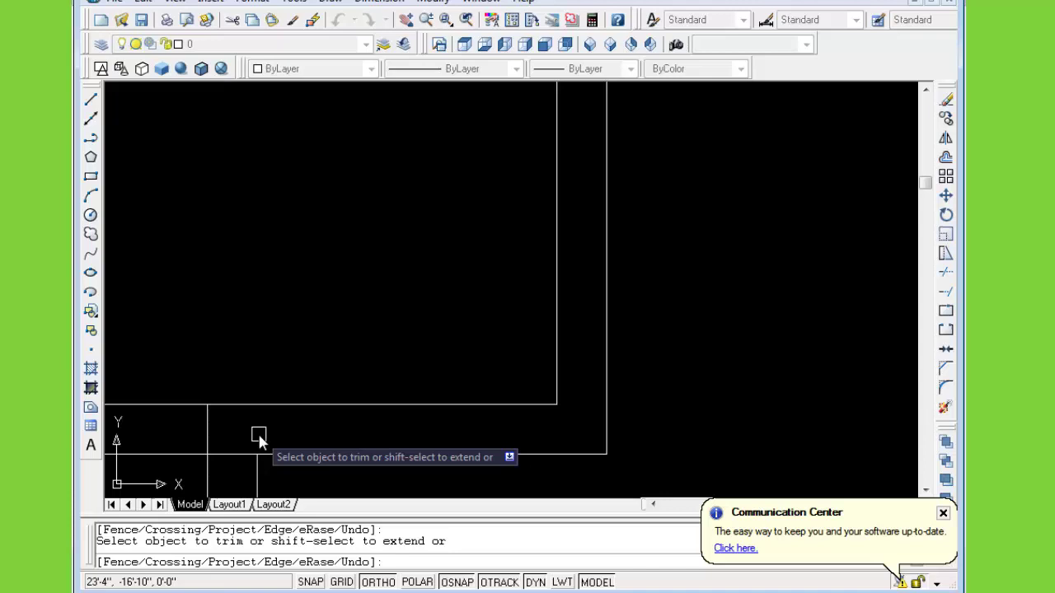
pyautogui.click(210, 420)
# Trim the crossing lines at the interior wall junctions into clean T-meetings
pyautogui.scroll(-3, 233, 455)
pyautogui.scroll(2, 434, 327)
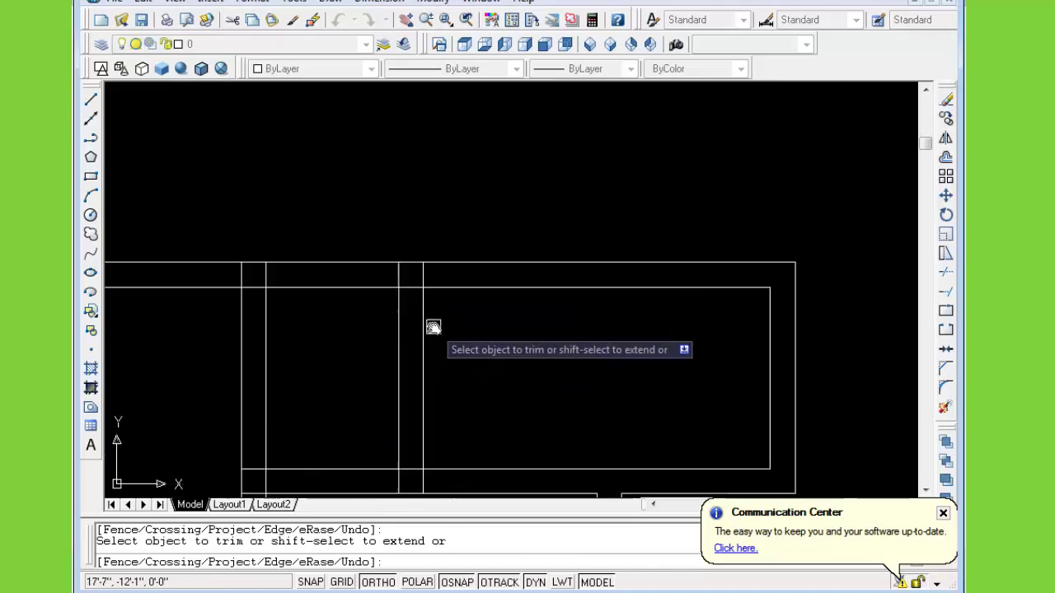
pyautogui.scroll(3, 433, 327)
pyautogui.click(392, 248)
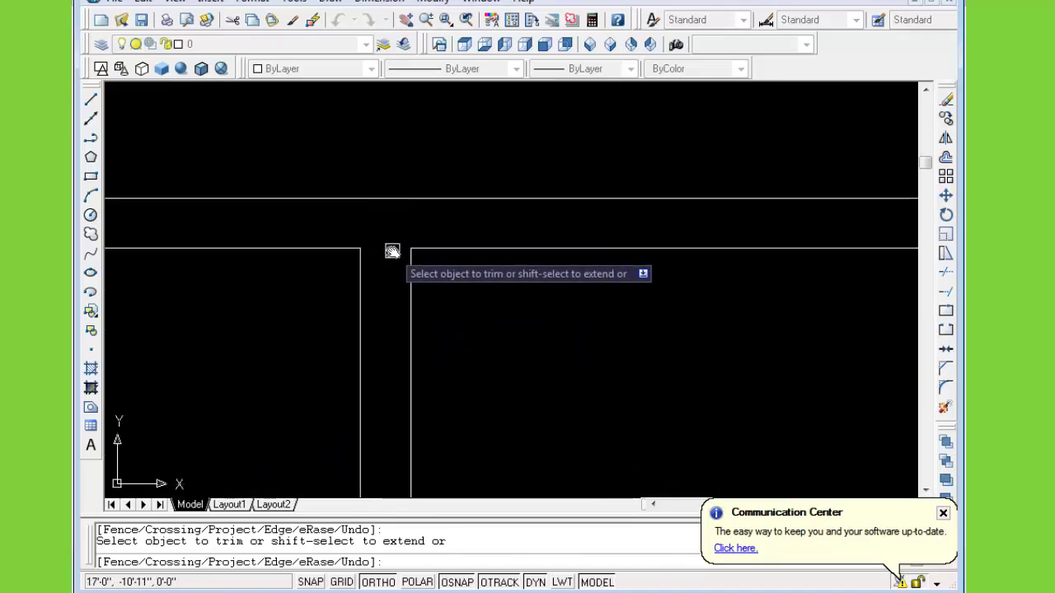
pyautogui.scroll(-3, 419, 459)
pyautogui.scroll(3, 522, 325)
pyautogui.click(501, 408)
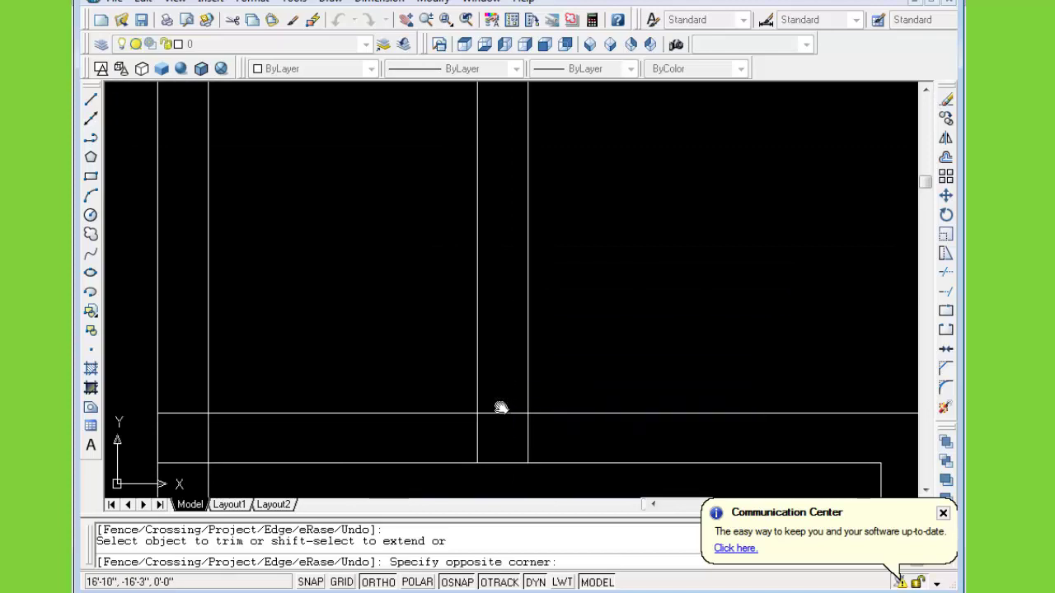
pyautogui.click(506, 451)
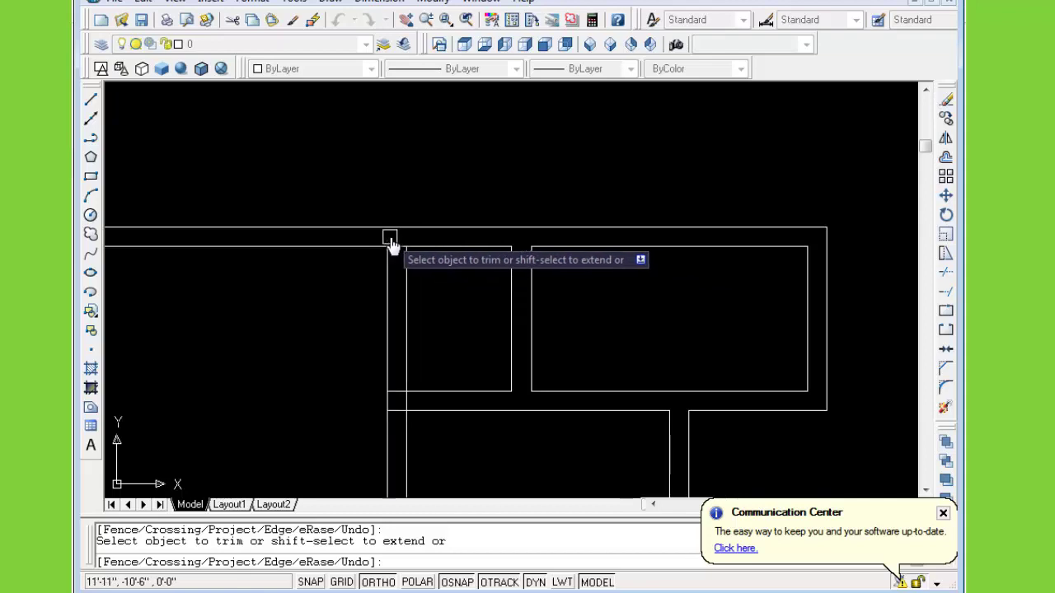
# Trim the overlapping inner wall lines at the room junction and the lower walls
pyautogui.click(406, 264)
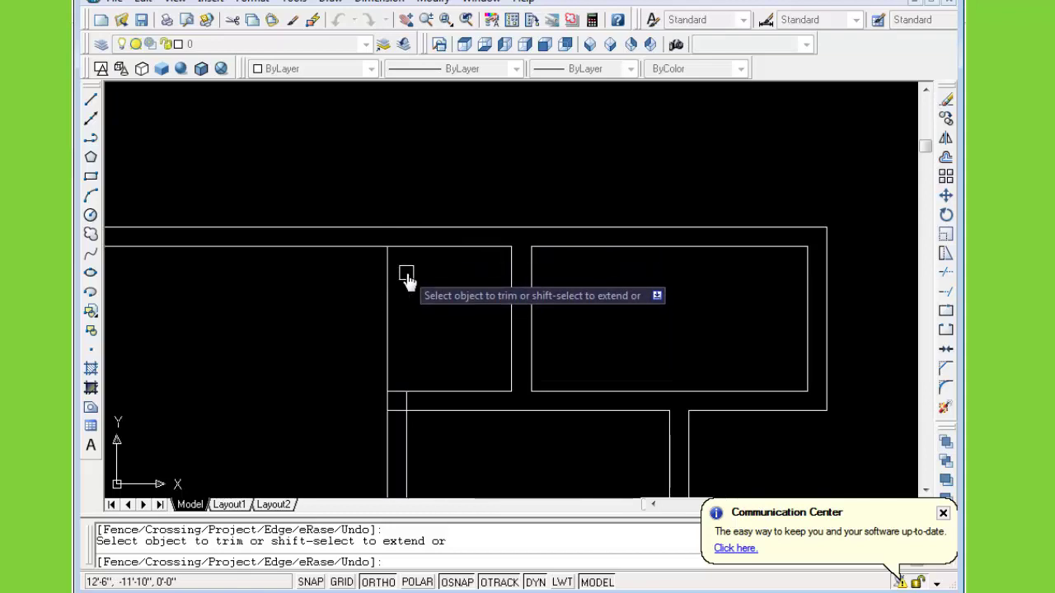
pyautogui.scroll(5, 391, 259)
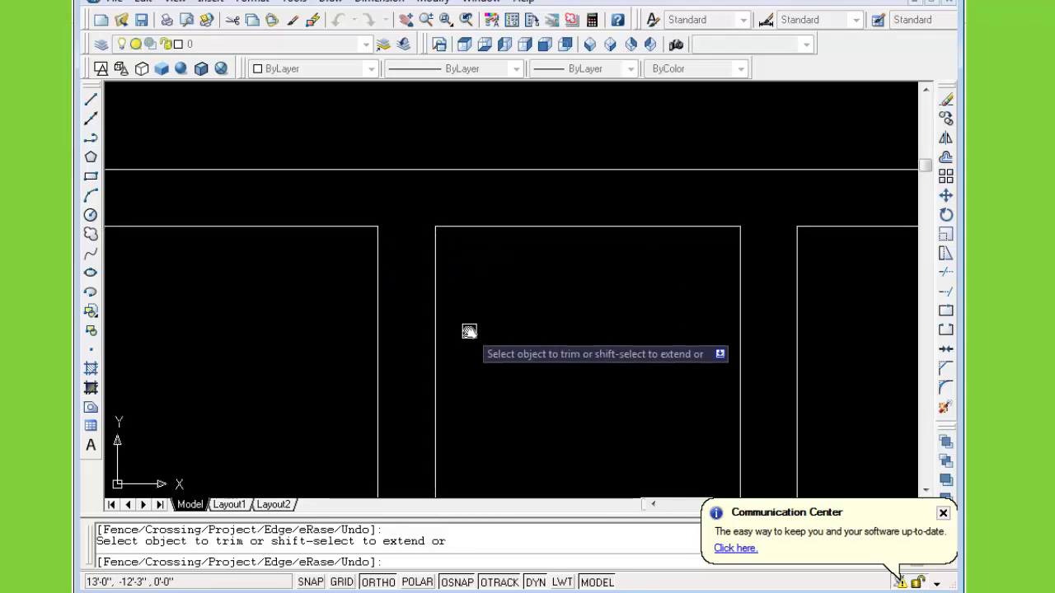
pyautogui.moveTo(469, 331); pyautogui.dragTo(442, 384, button='middle')
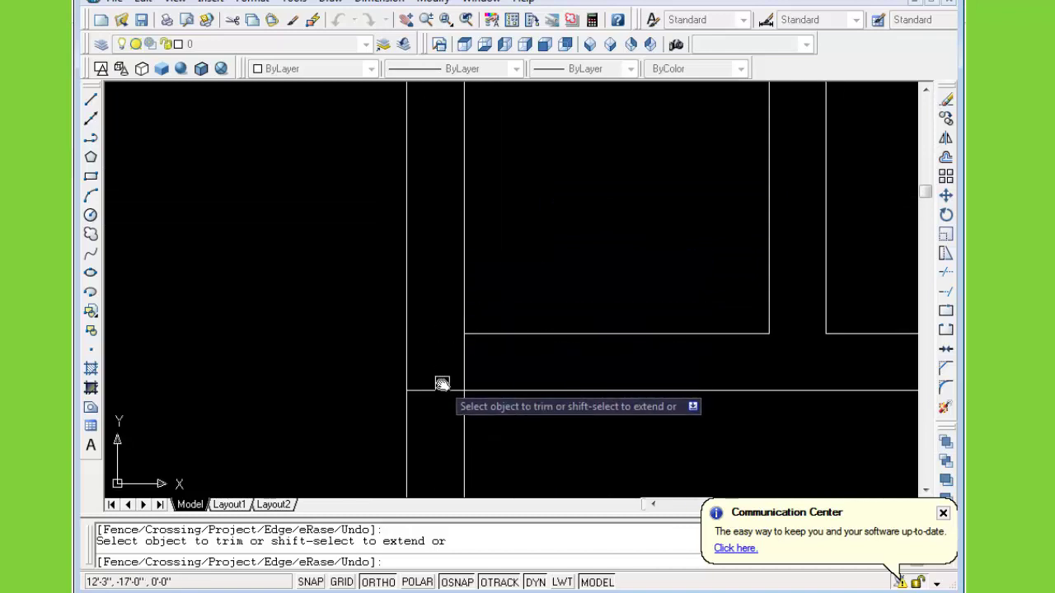
pyautogui.click(448, 384)
pyautogui.scroll(-2, 448, 384)
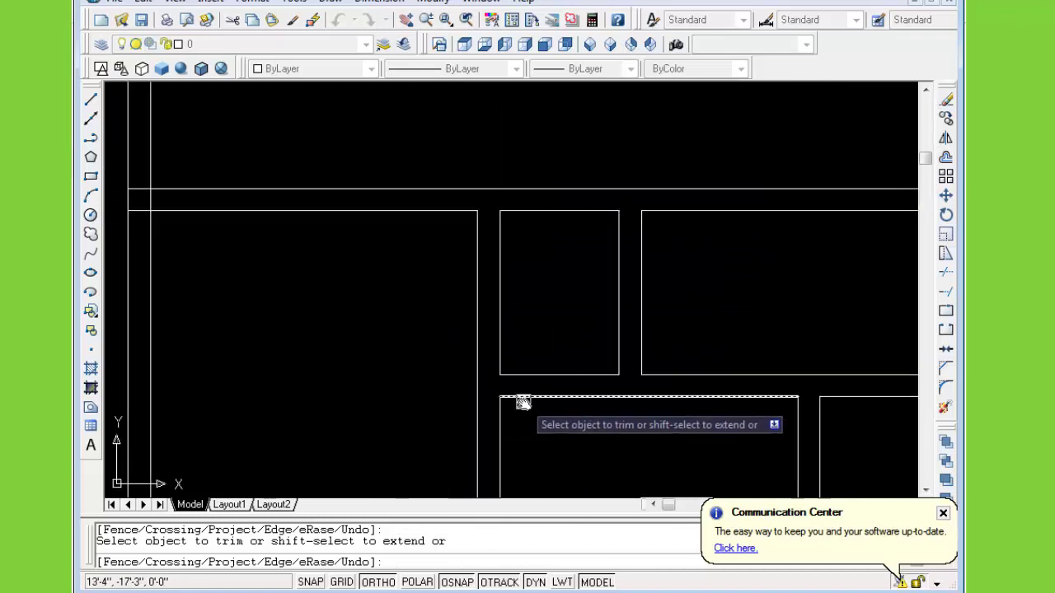
pyautogui.scroll(-2, 523, 404)
pyautogui.scroll(5, 503, 389)
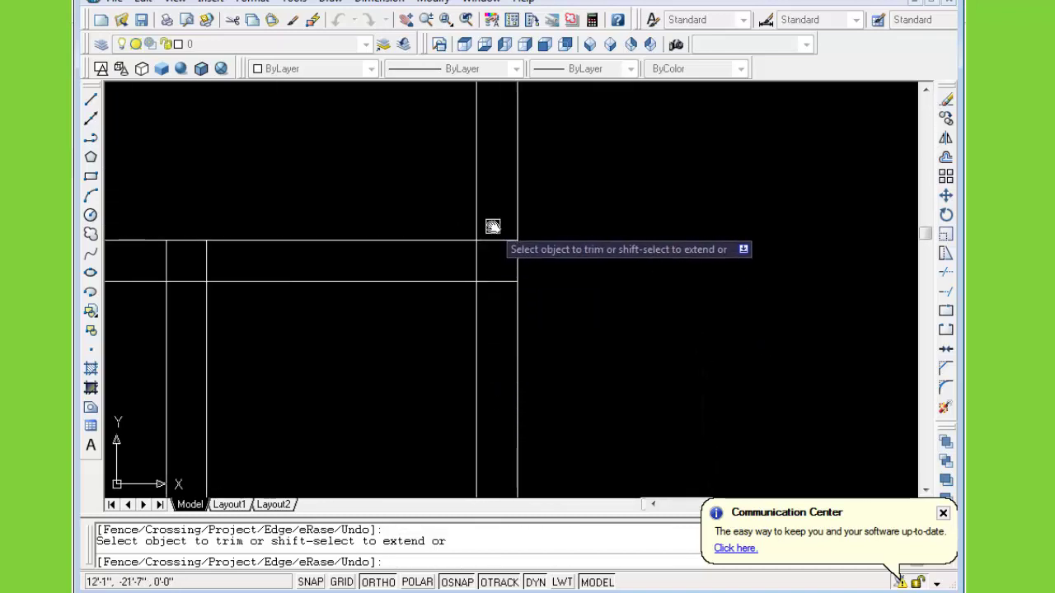
pyautogui.click(499, 264)
pyautogui.moveTo(448, 267); pyautogui.dragTo(526, 276, button='middle')
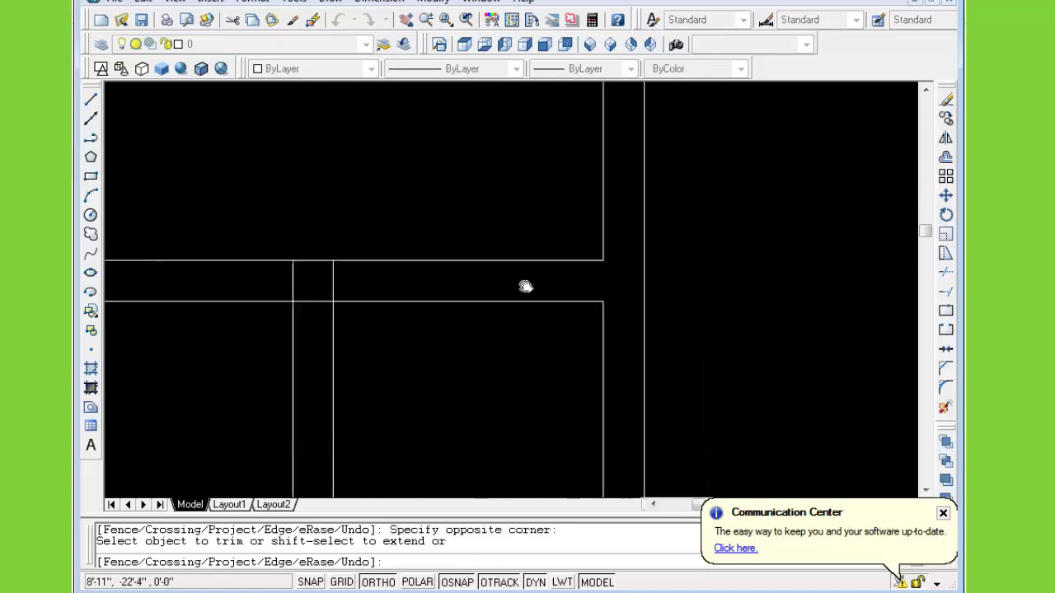
pyautogui.click(411, 273)
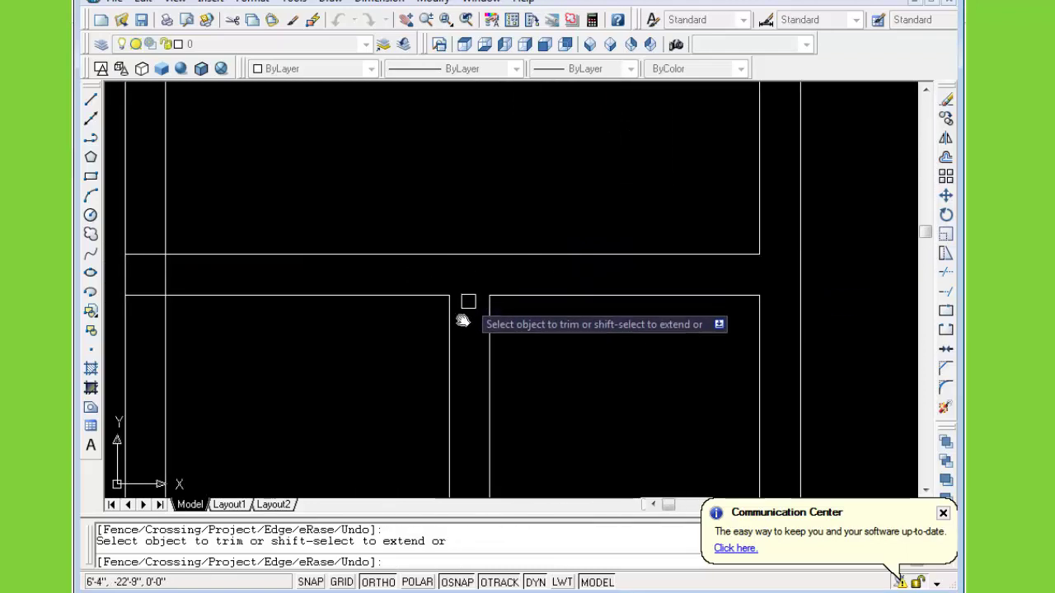
pyautogui.scroll(-4, 461, 329)
pyautogui.scroll(4, 396, 259)
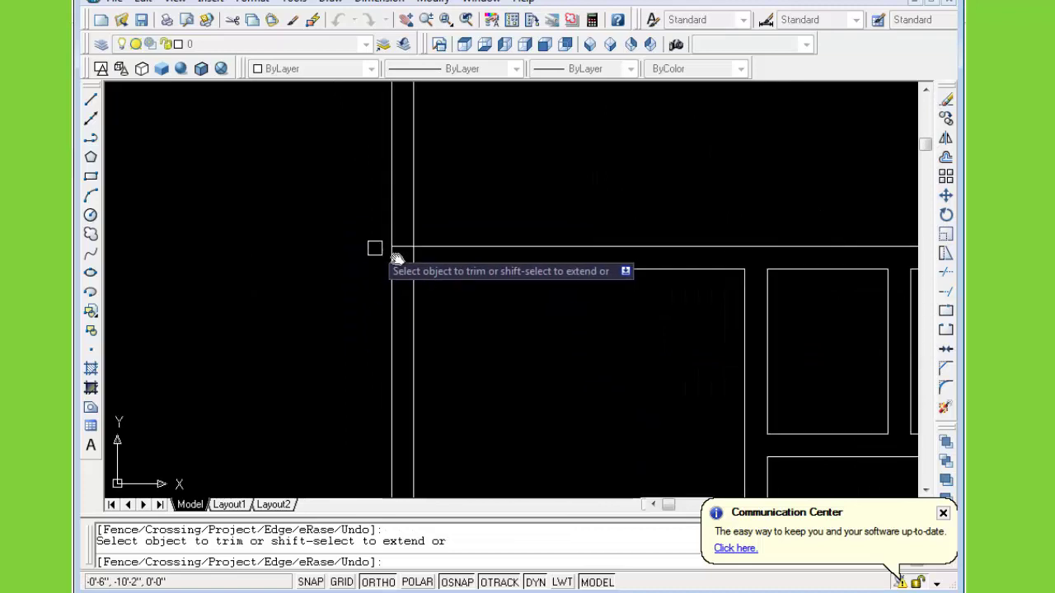
# Trim the corridor lines, the lines between walls and the leftover horizontal and vertical segments
pyautogui.click(393, 207)
pyautogui.click(415, 299)
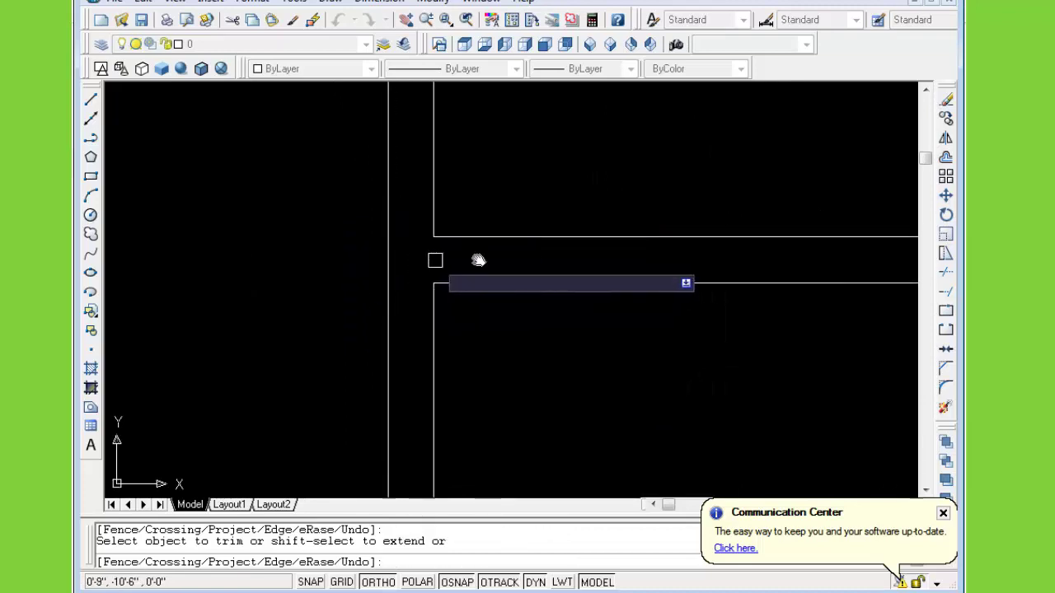
pyautogui.scroll(-5, 494, 247)
pyautogui.scroll(1, 459, 228)
pyautogui.scroll(4, 391, 262)
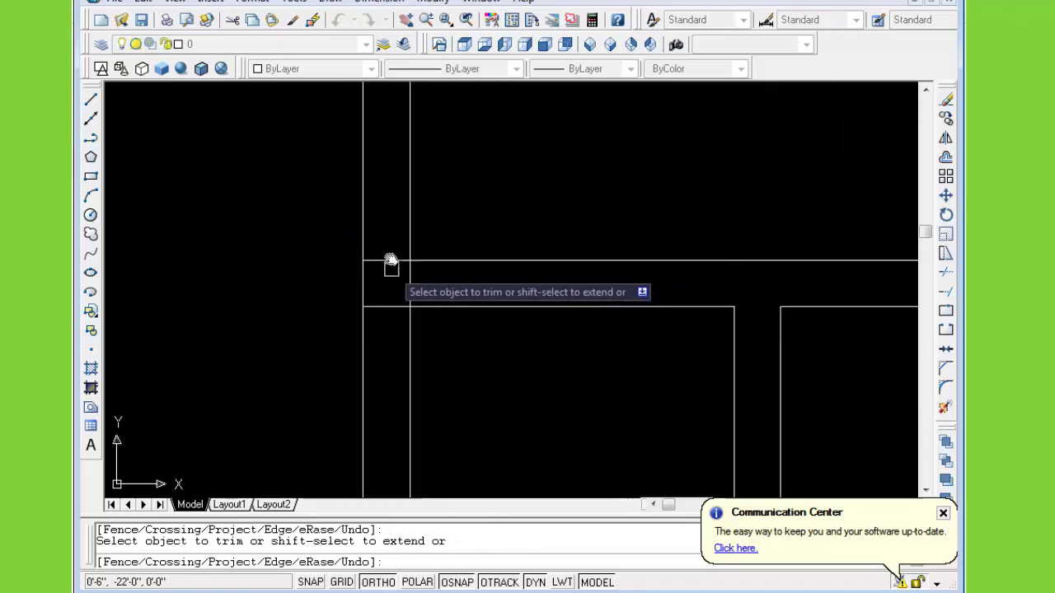
pyautogui.click(386, 228)
pyautogui.click(391, 313)
pyautogui.moveTo(417, 308); pyautogui.dragTo(429, 202, button='middle')
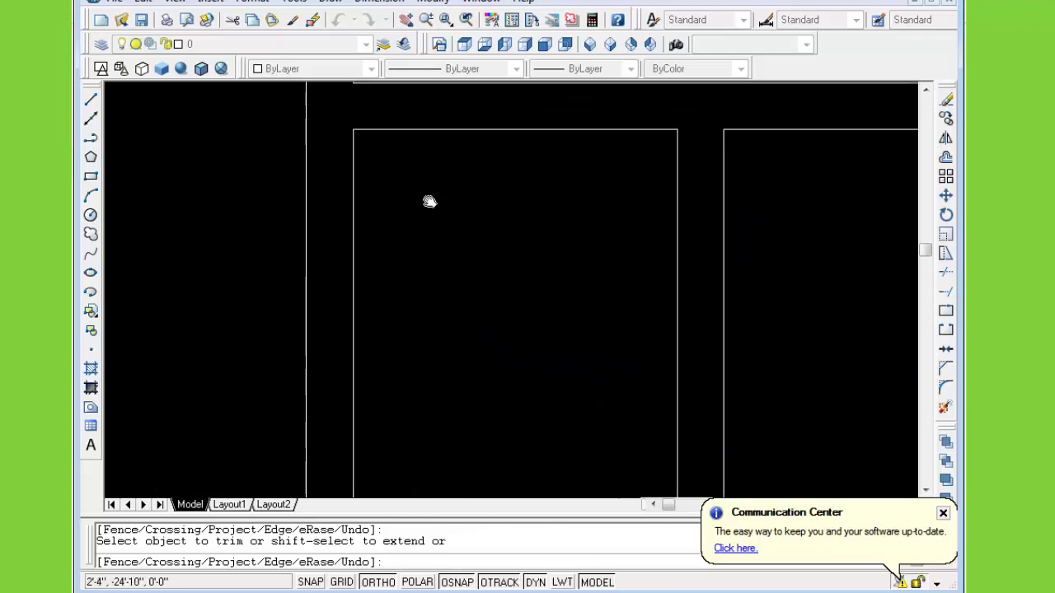
pyautogui.scroll(-3, 433, 289)
pyautogui.scroll(2, 396, 309)
pyautogui.scroll(2, 403, 280)
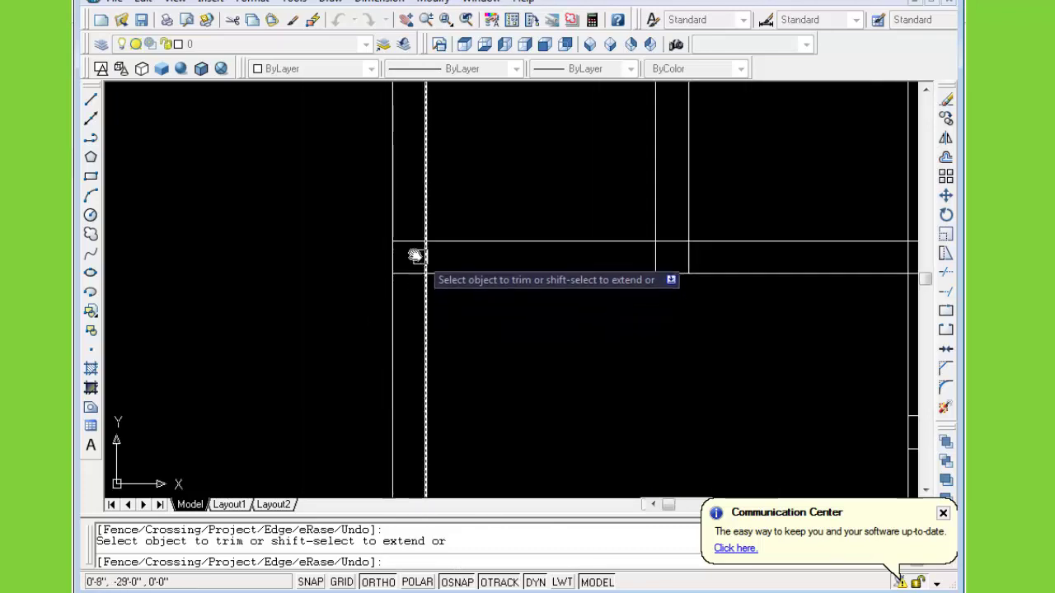
pyautogui.click(407, 223)
pyautogui.click(407, 305)
pyautogui.click(426, 258)
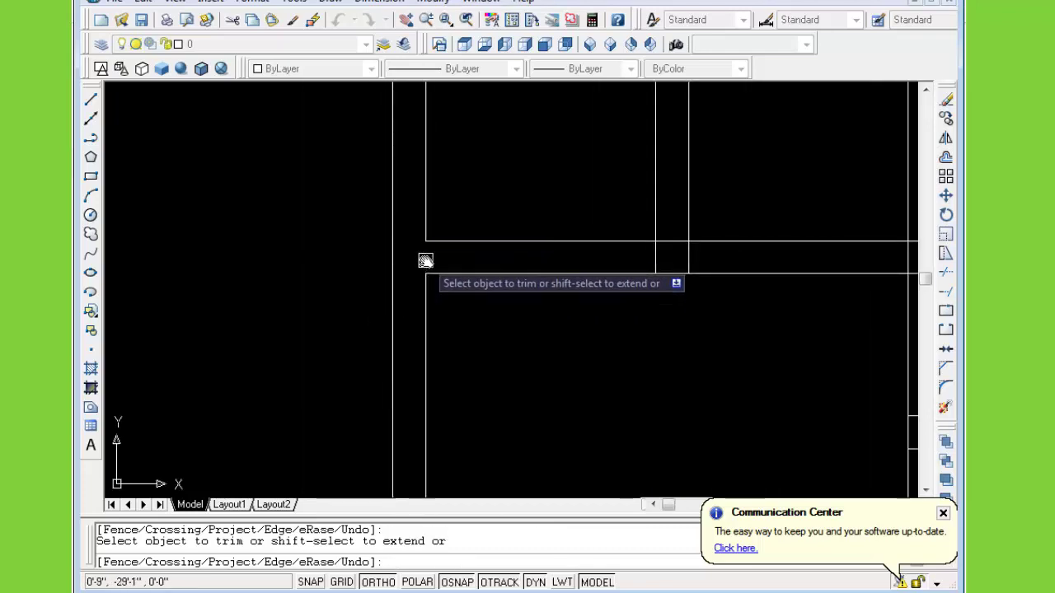
# Trim the two short vertical wall segments and the wall segments at the next corridor junction
pyautogui.click(654, 259)
pyautogui.click(687, 259)
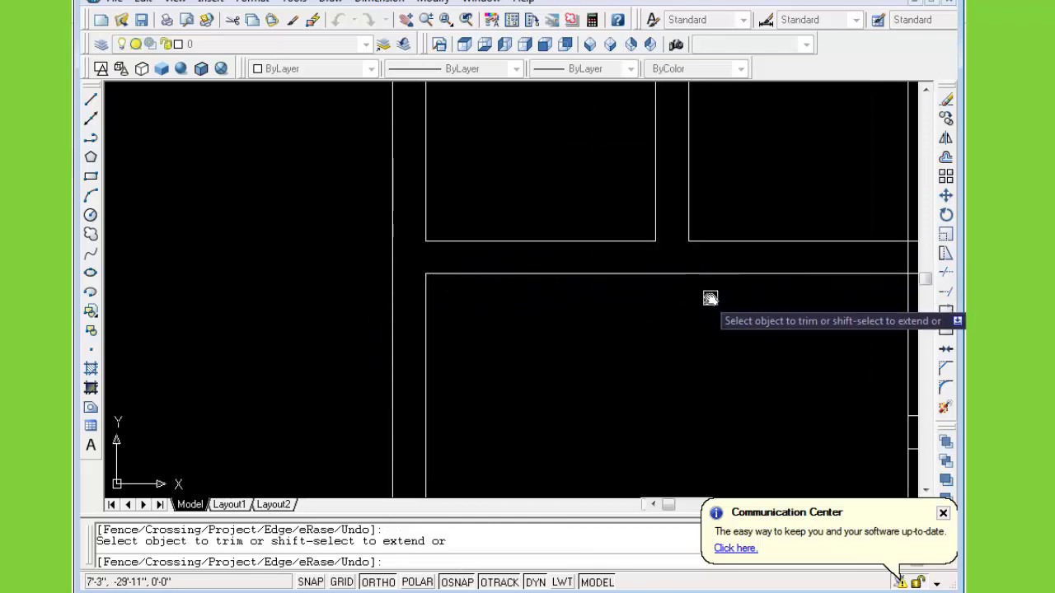
pyautogui.moveTo(710, 299); pyautogui.dragTo(360, 215, button='middle')
pyautogui.click(462, 153)
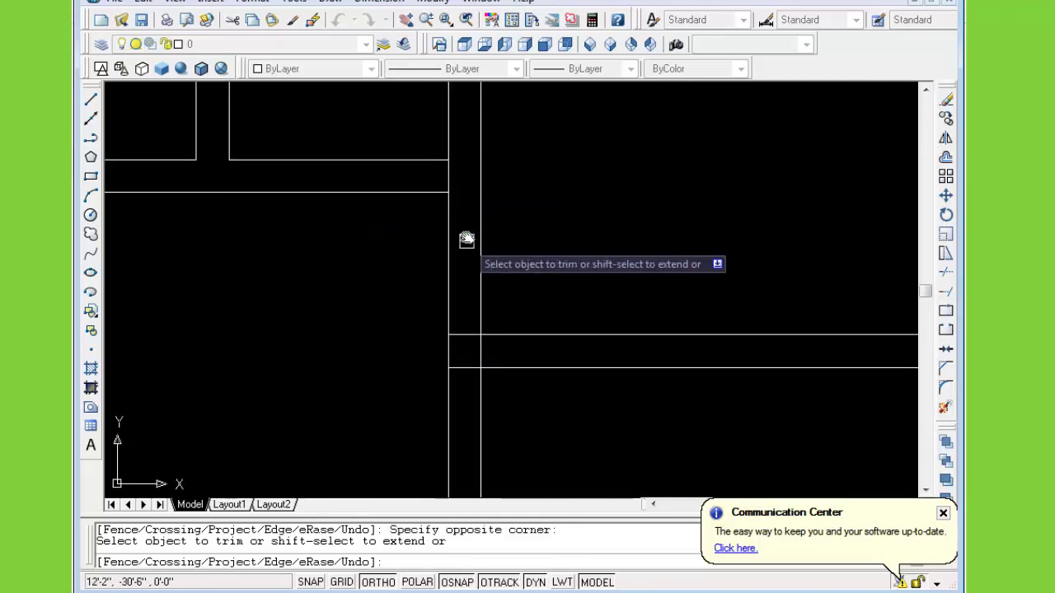
pyautogui.click(443, 179)
pyautogui.click(459, 318)
pyautogui.click(458, 376)
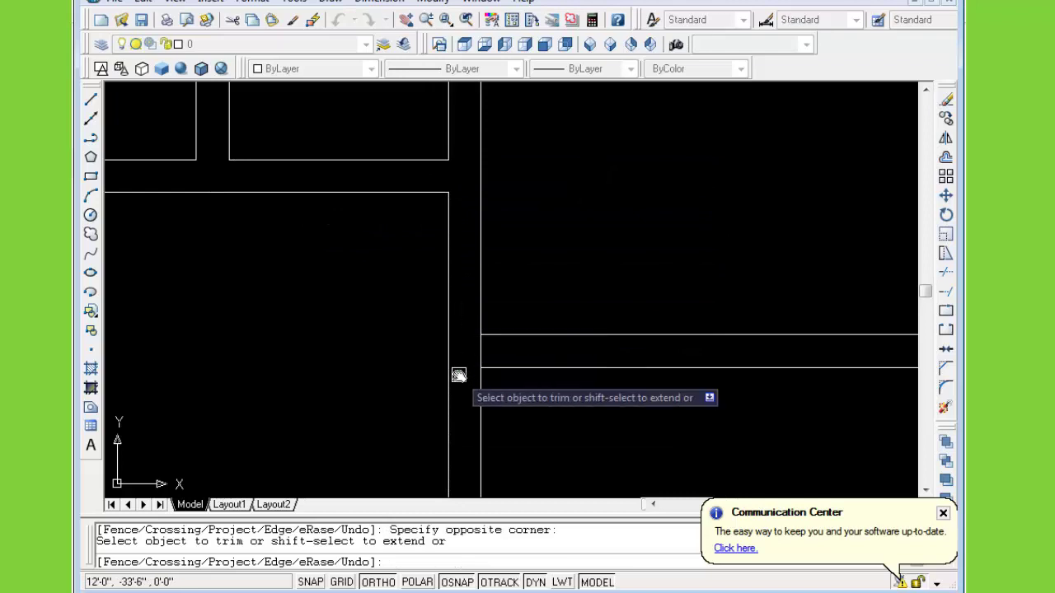
pyautogui.scroll(-3, 494, 391)
pyautogui.scroll(-2, 509, 316)
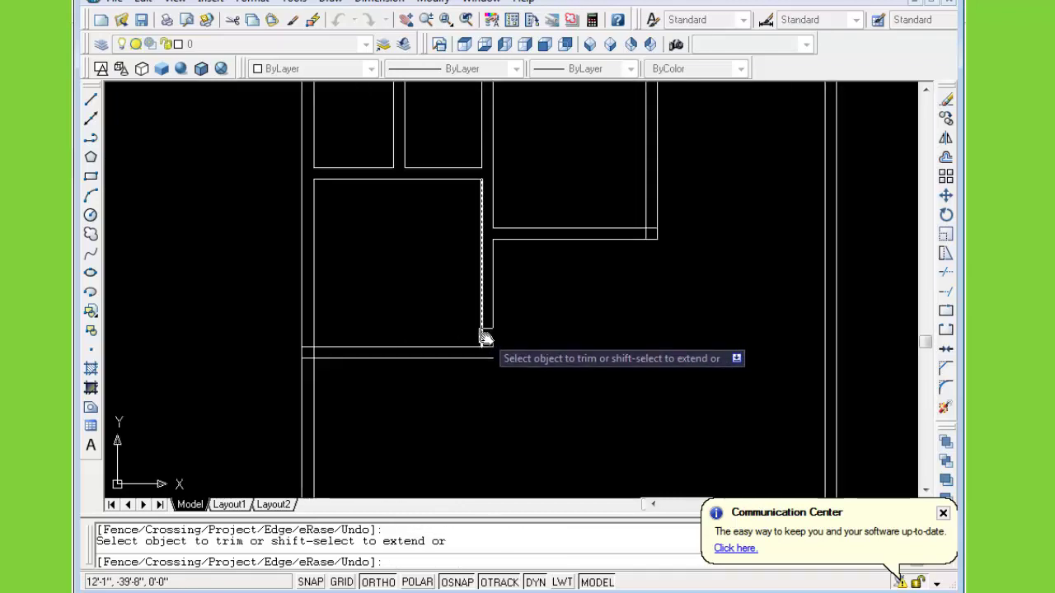
pyautogui.scroll(3, 484, 338)
pyautogui.scroll(1, 494, 387)
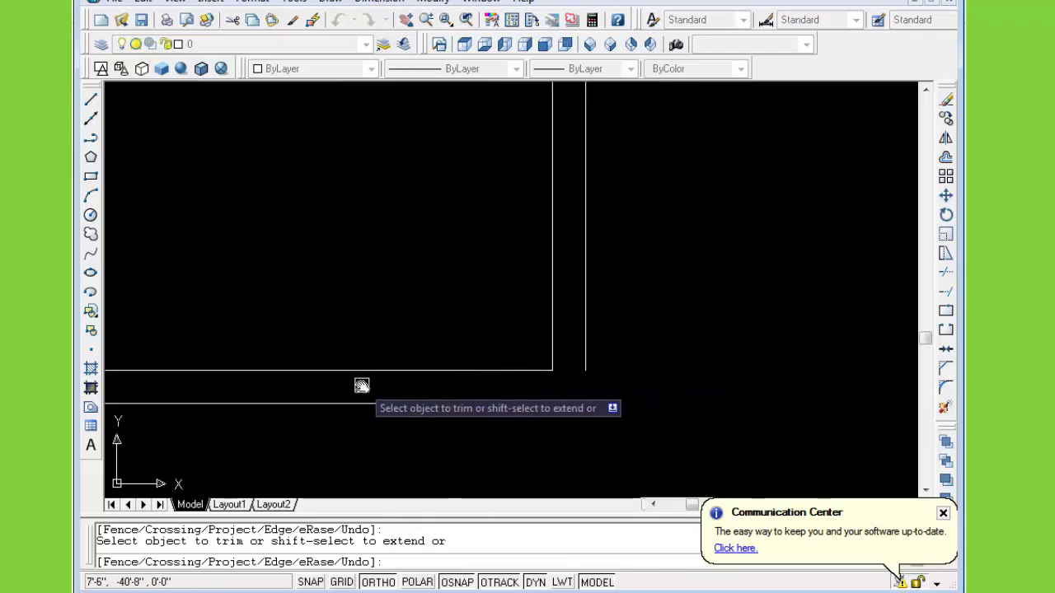
pyautogui.scroll(-2, 330, 387)
pyautogui.scroll(2, 370, 377)
# Trim the remaining corridor lines and the vertical line overshooting the wall corner
pyautogui.click(361, 363)
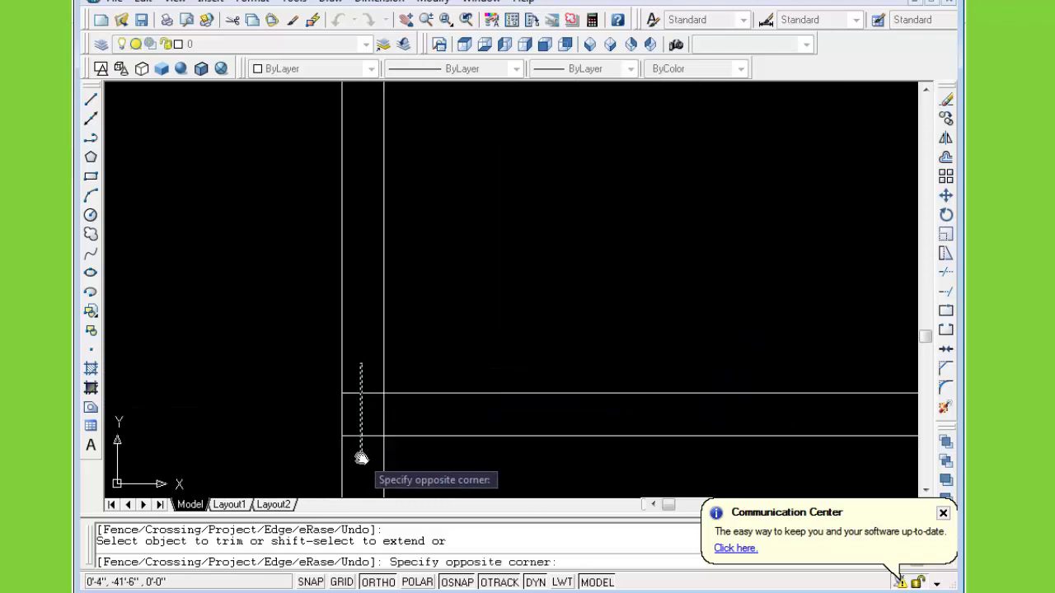
pyautogui.click(377, 415)
pyautogui.scroll(-2, 495, 412)
pyautogui.scroll(1, 517, 363)
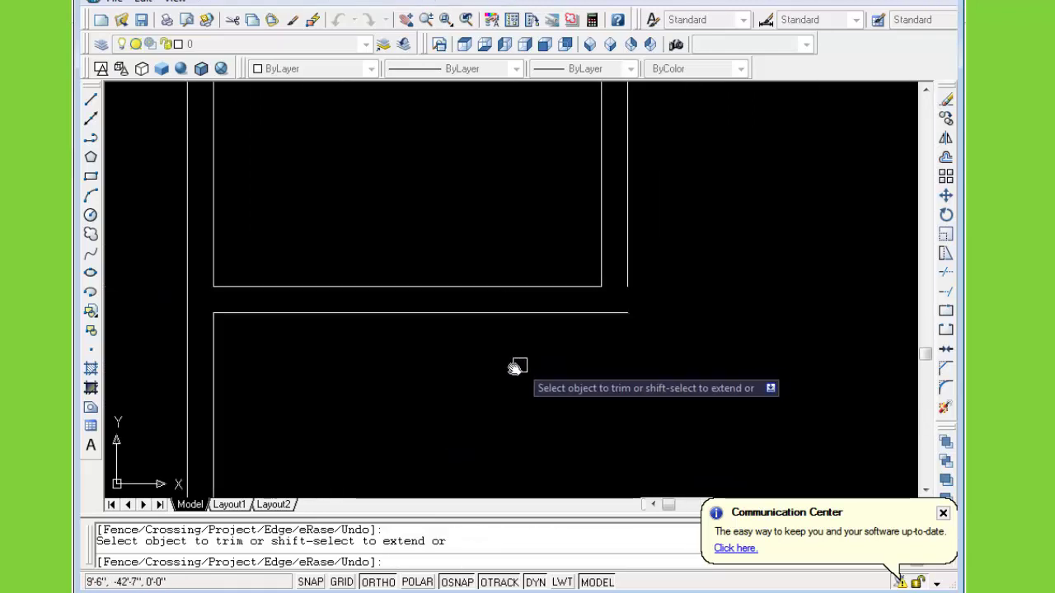
pyautogui.scroll(2, 523, 330)
pyautogui.scroll(-2, 478, 342)
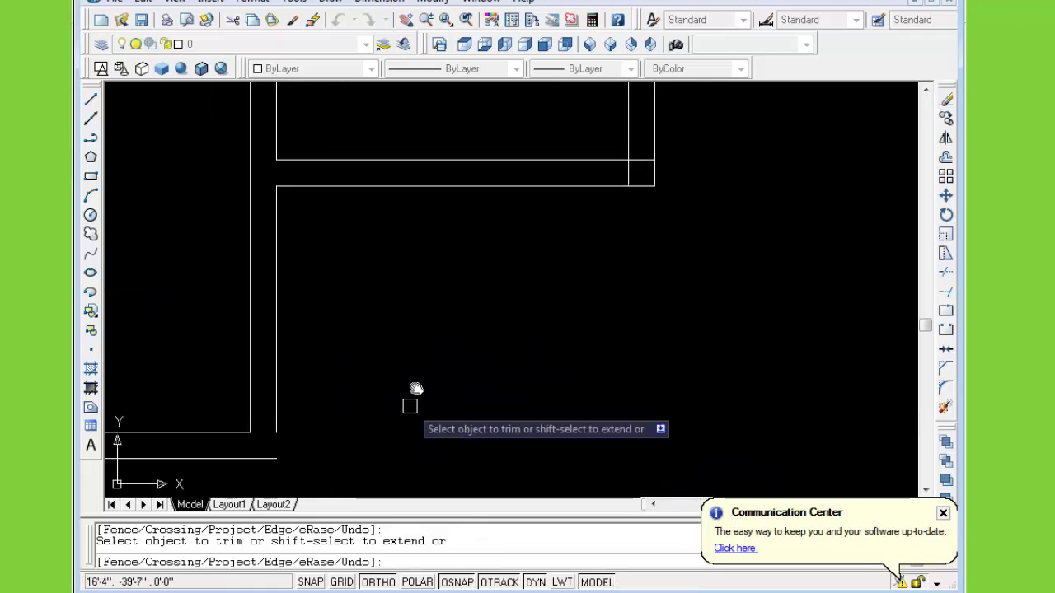
pyautogui.click(634, 157)
pyautogui.scroll(-3, 626, 247)
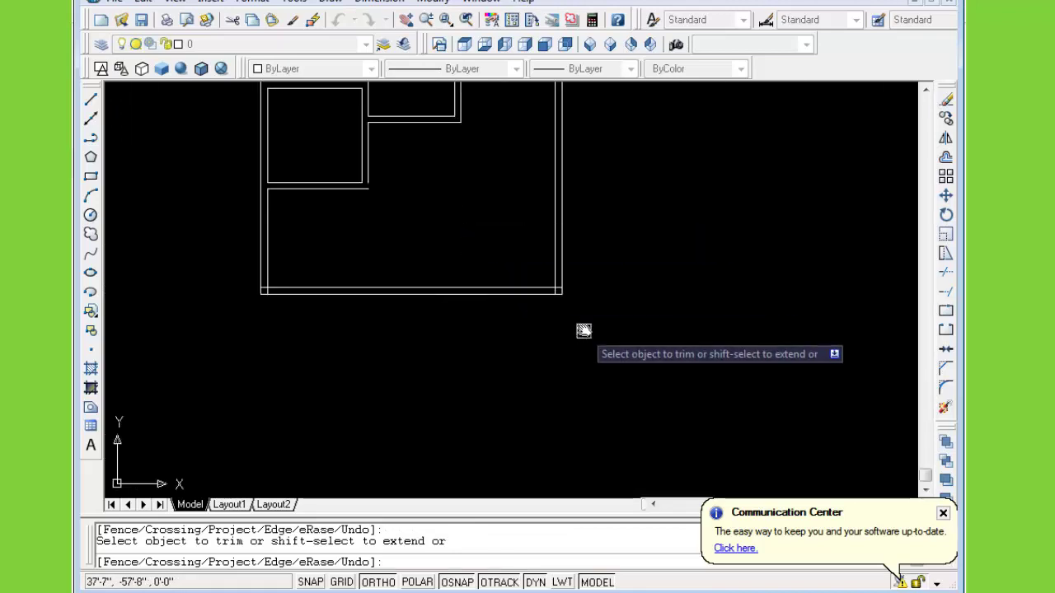
pyautogui.scroll(5, 583, 331)
pyautogui.moveTo(485, 200); pyautogui.dragTo(736, 384, button='middle')
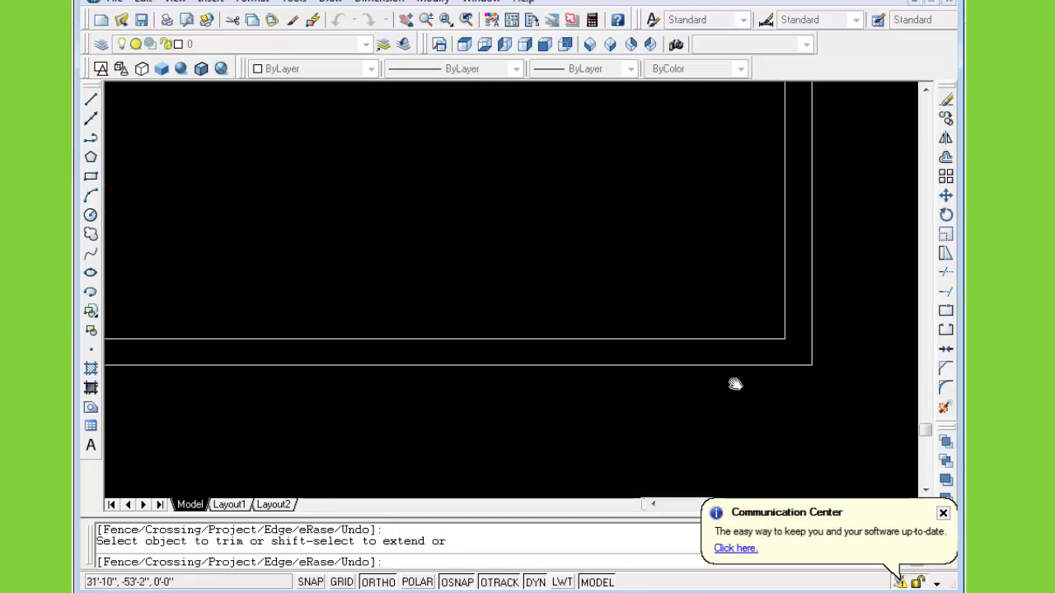
pyautogui.scroll(-2, 541, 343)
pyautogui.scroll(2, 257, 372)
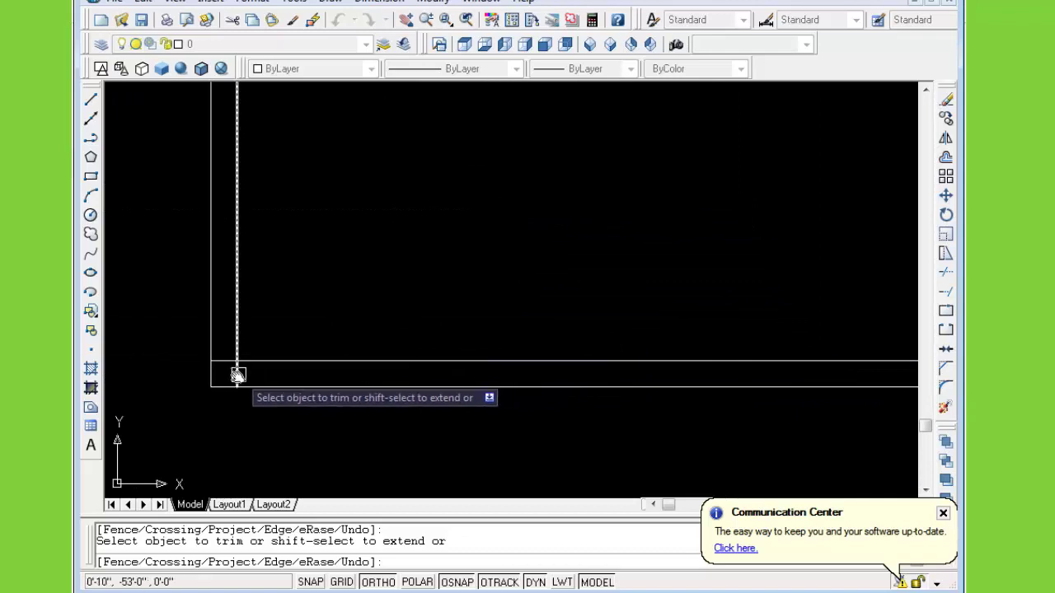
pyautogui.scroll(-2, 511, 400)
pyautogui.scroll(-2, 617, 376)
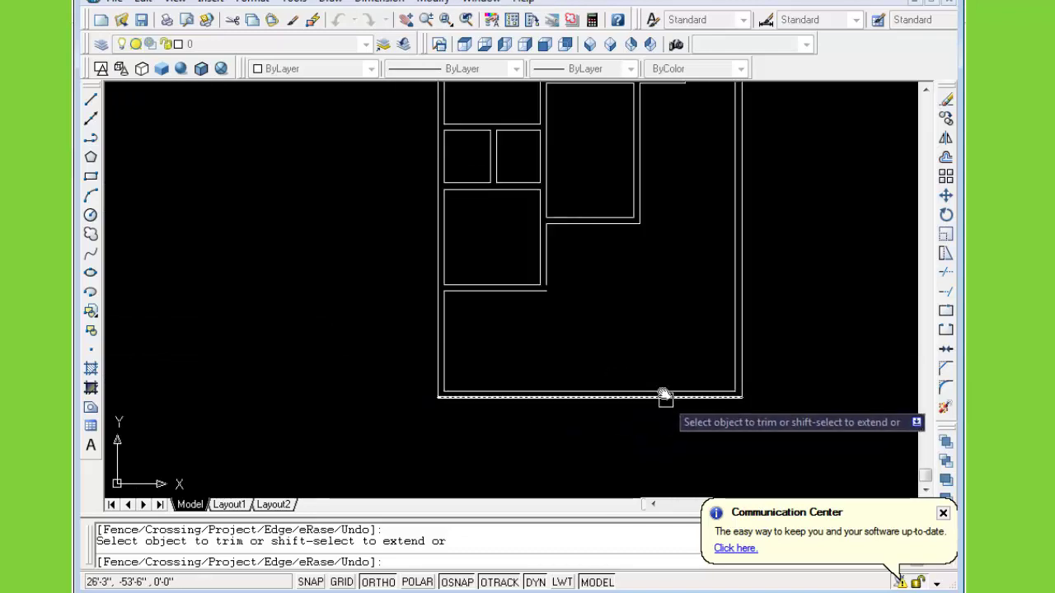
pyautogui.scroll(2, 555, 287)
pyautogui.scroll(3, 555, 289)
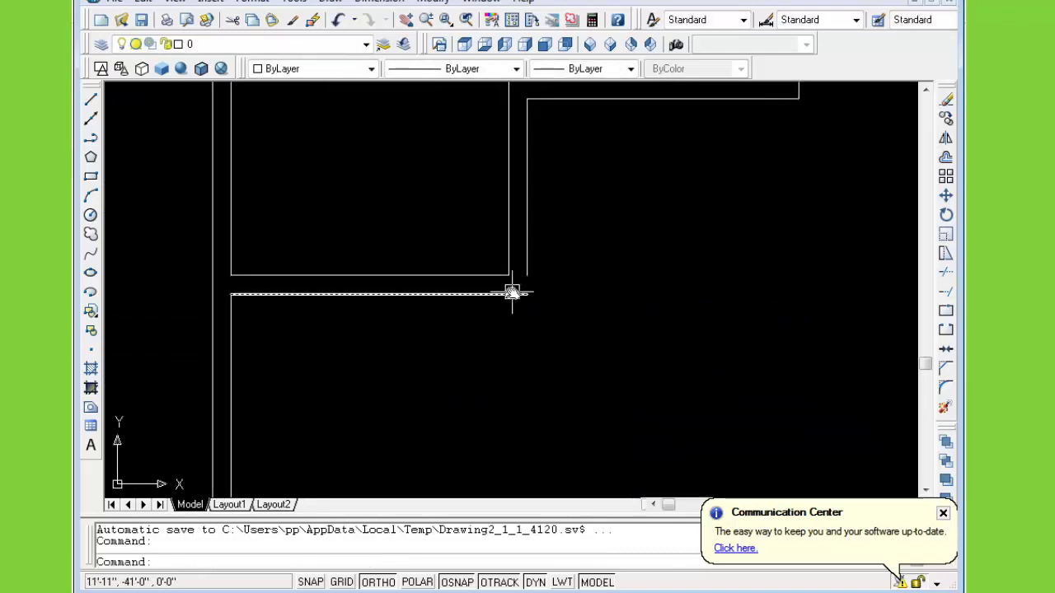
# Fillet the horizontal and vertical inner wall lines into a sharp corner at the junction
pyautogui.write('f')
pyautogui.press('Return')
pyautogui.click(508, 274)
pyautogui.click(527, 280)
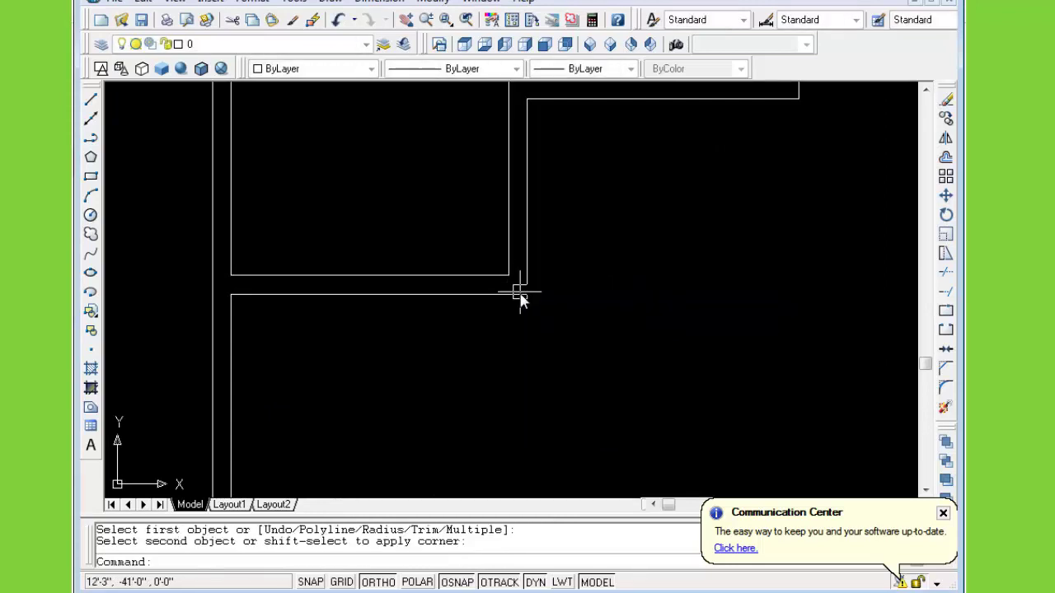
pyautogui.scroll(-5, 544, 301)
pyautogui.scroll(-1, 501, 354)
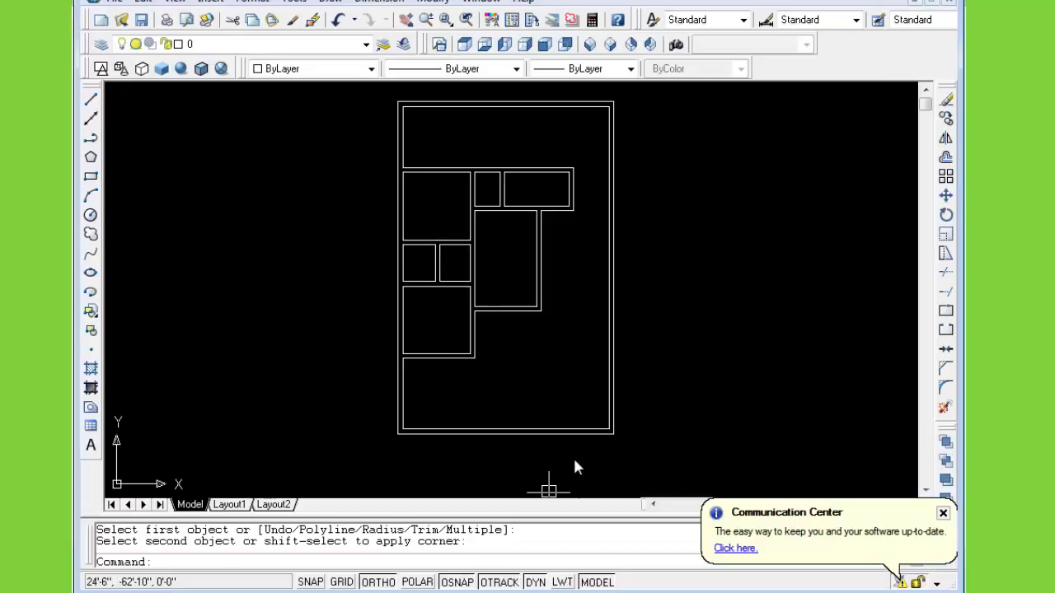
pyautogui.scroll(2, 585, 438)
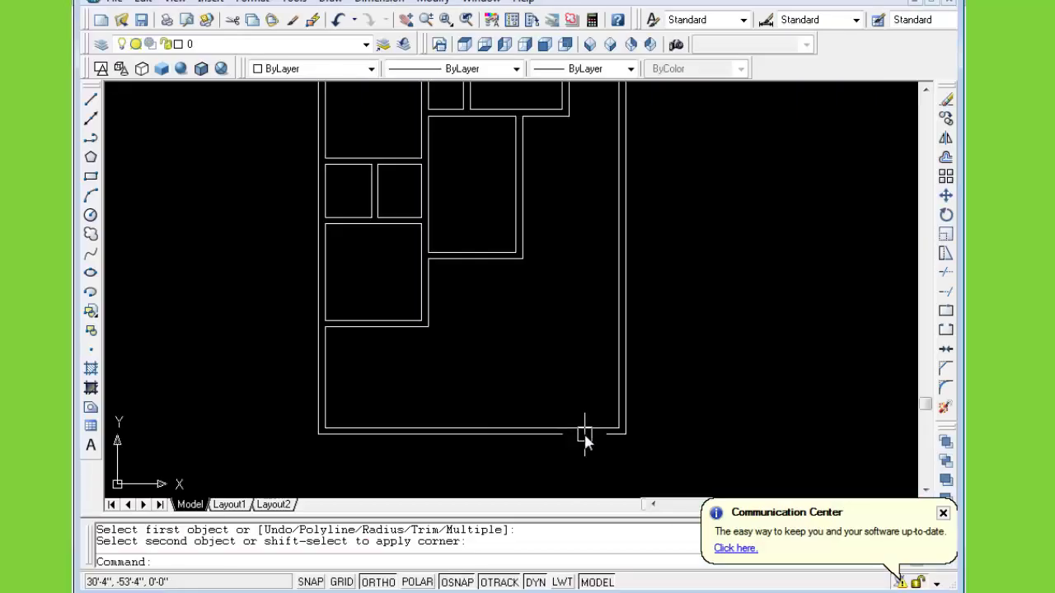
pyautogui.scroll(2, 584, 437)
pyautogui.moveTo(585, 437); pyautogui.dragTo(516, 396, button='middle')
pyautogui.press('Escape')
# Draw a 1'×1' square outline with LINE starting at the inner wall corner
pyautogui.scroll(3, 620, 399)
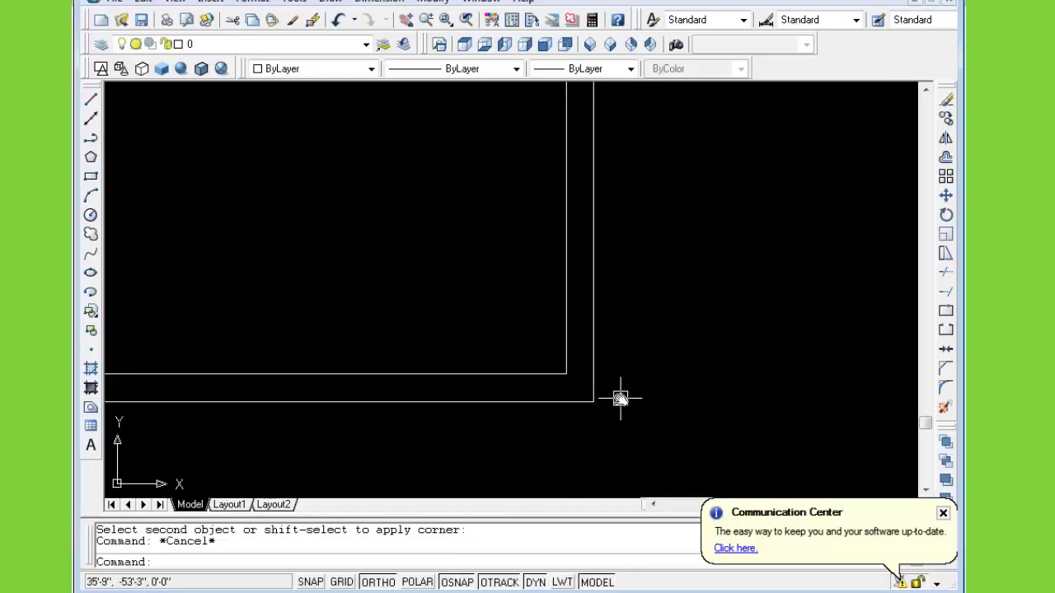
pyautogui.write('l')
pyautogui.press('Return')
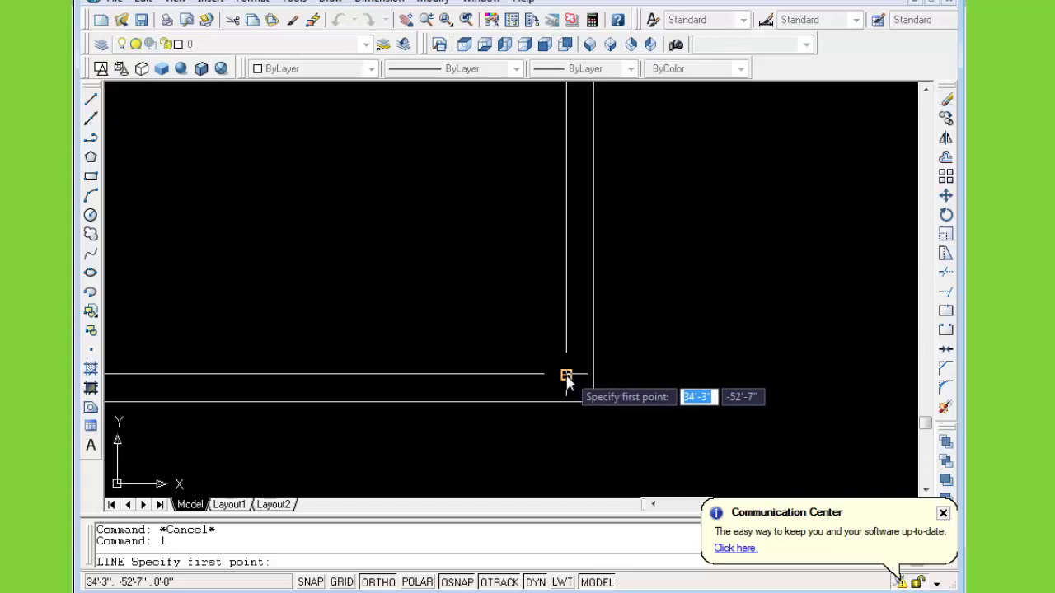
pyautogui.click(564, 403)
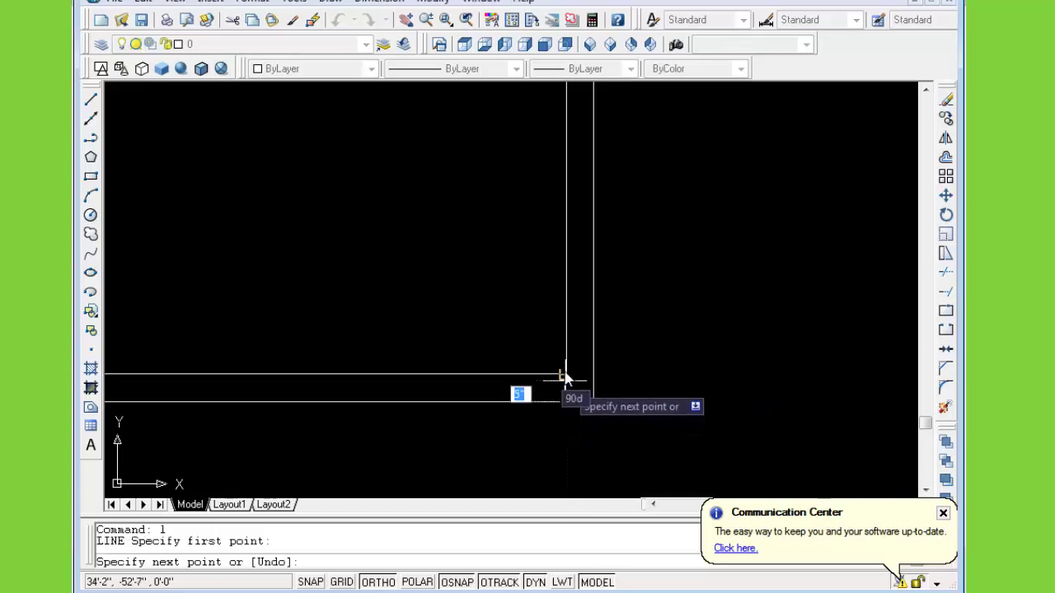
pyautogui.write('1')
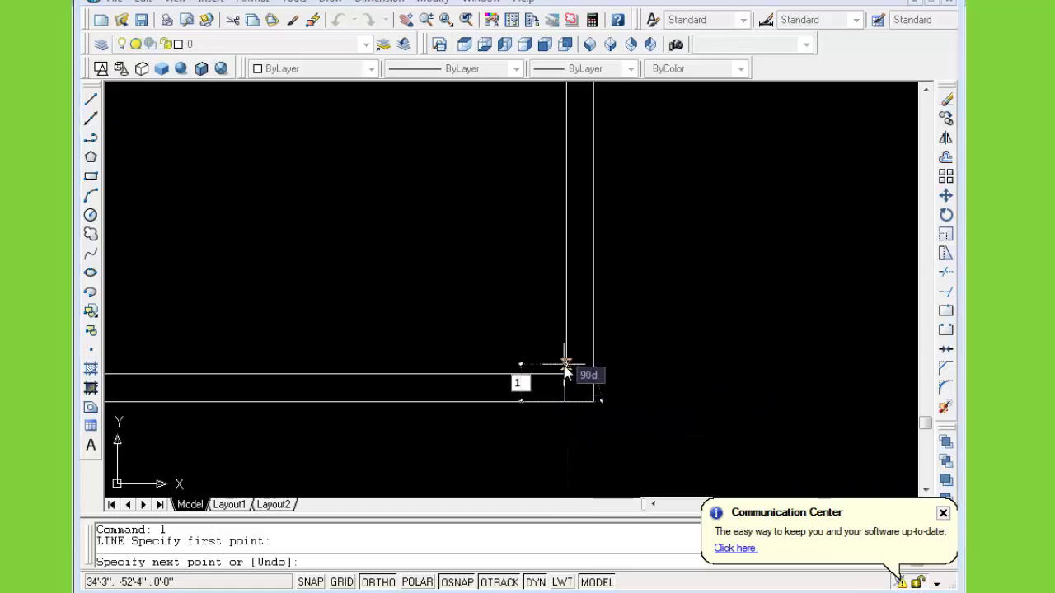
pyautogui.write("'")
pyautogui.press('Return')
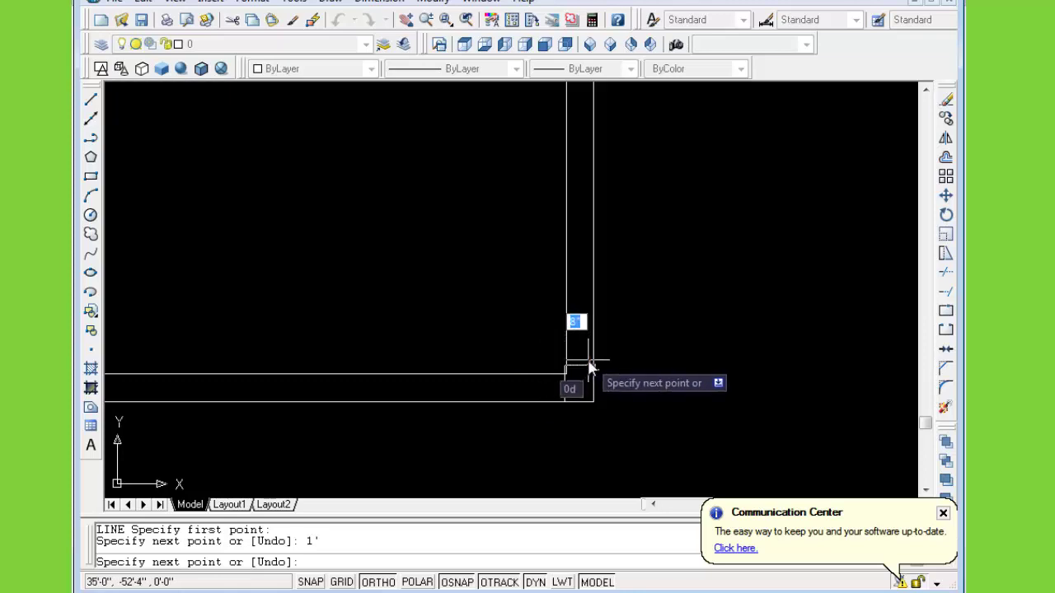
pyautogui.write('1')
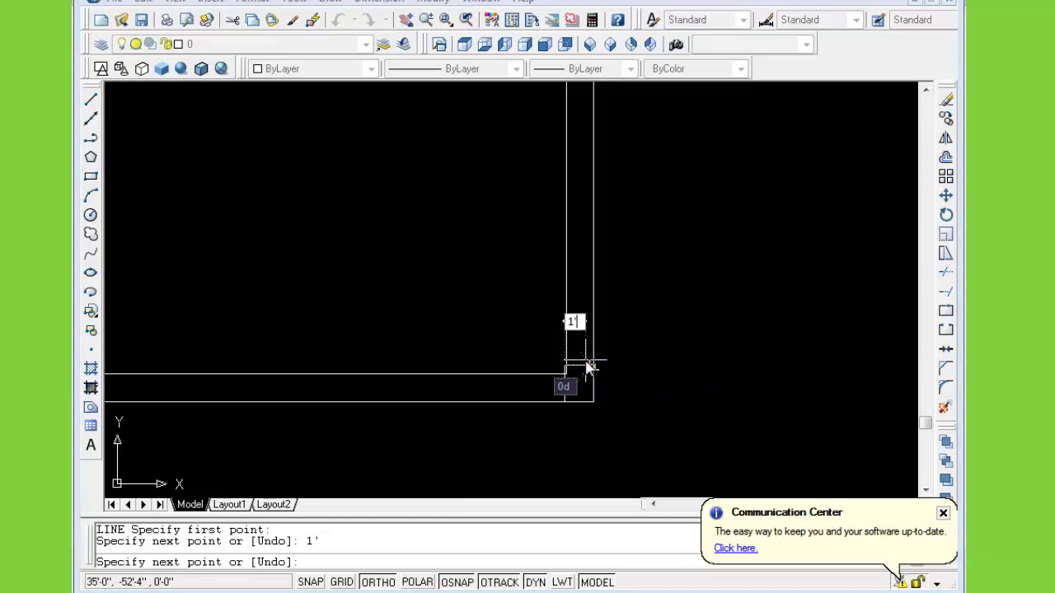
pyautogui.press('Return')
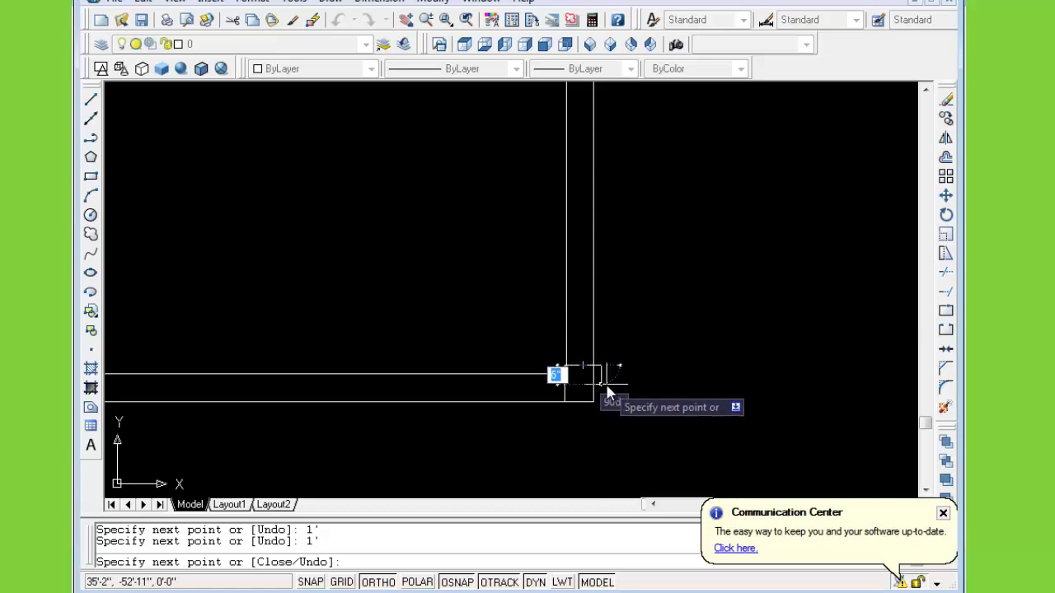
pyautogui.write('1')
pyautogui.press('Return')
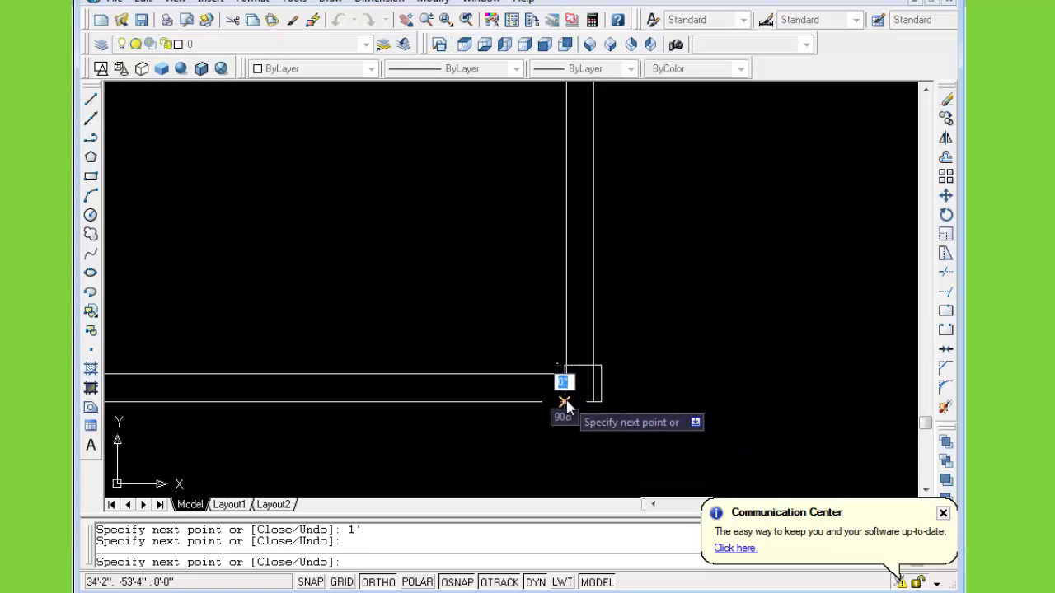
pyautogui.press('Escape')
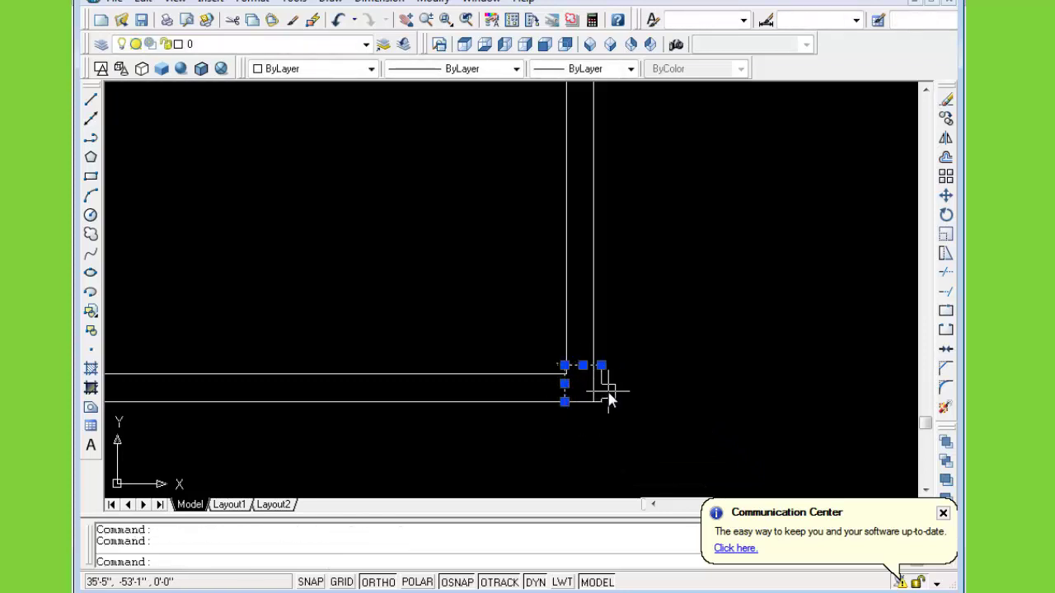
# Move the square onto the outer bottom-right wall corner
pyautogui.write('m')
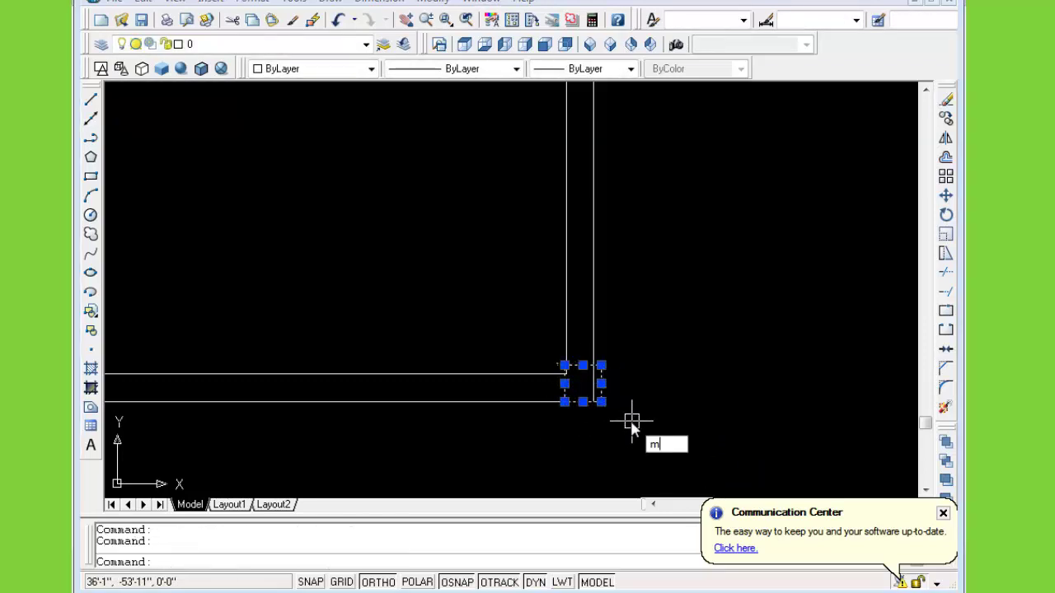
pyautogui.press('Return')
pyautogui.click(603, 402)
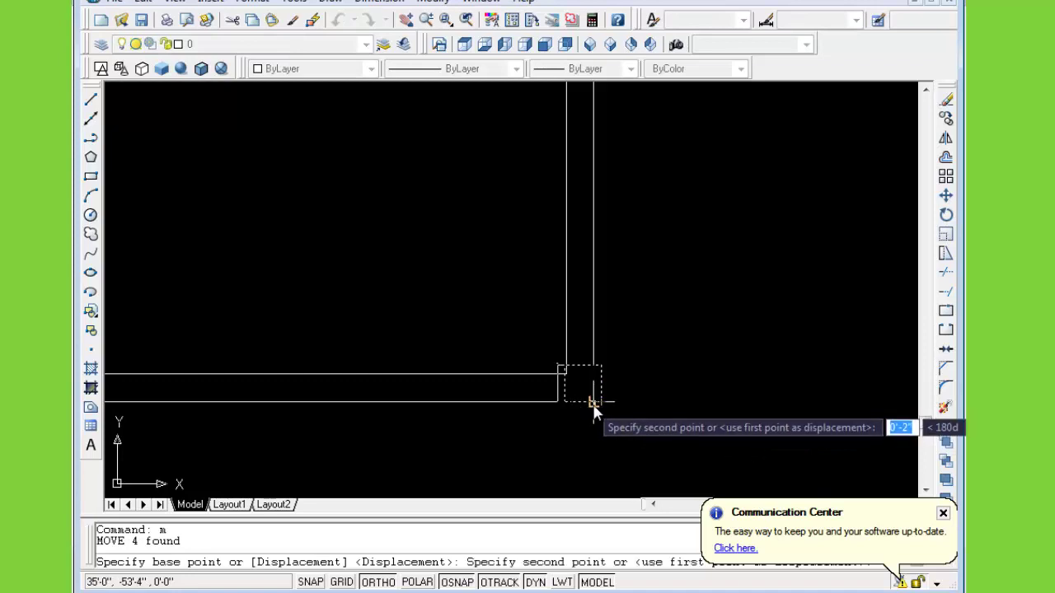
pyautogui.click(593, 405)
pyautogui.scroll(-1, 612, 426)
pyautogui.scroll(4, 585, 392)
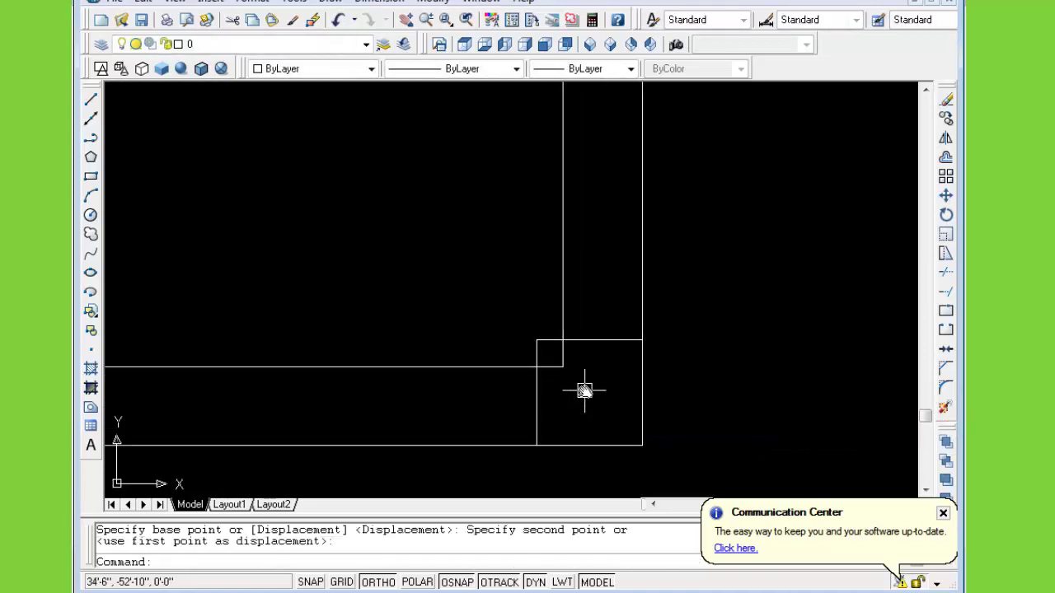
# Trim the wall line running inside the column square
pyautogui.write('tr')
pyautogui.press('Return')
pyautogui.press('Return')
pyautogui.click(560, 358)
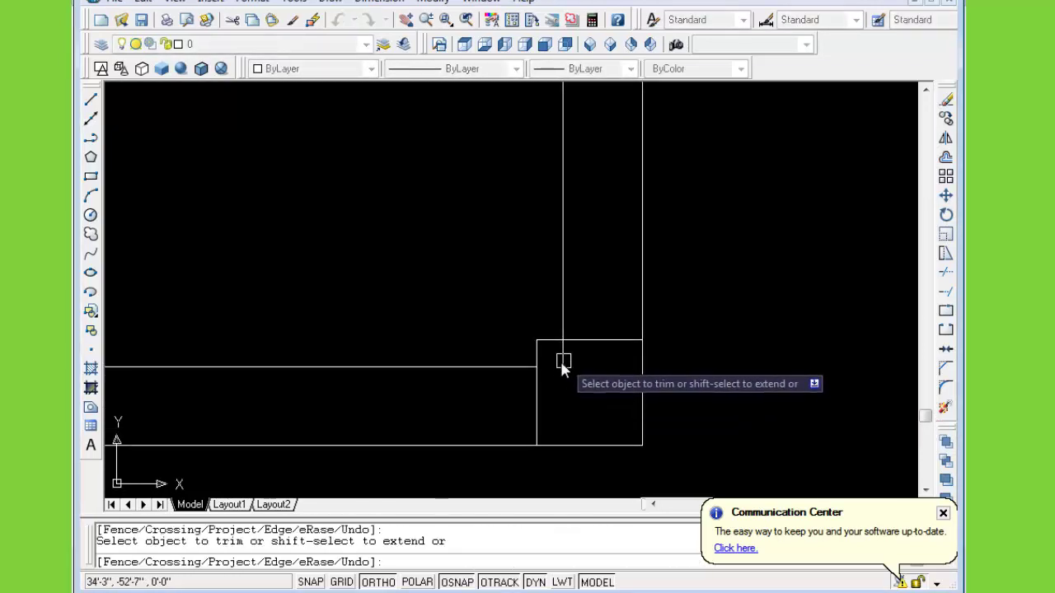
pyautogui.press('Escape')
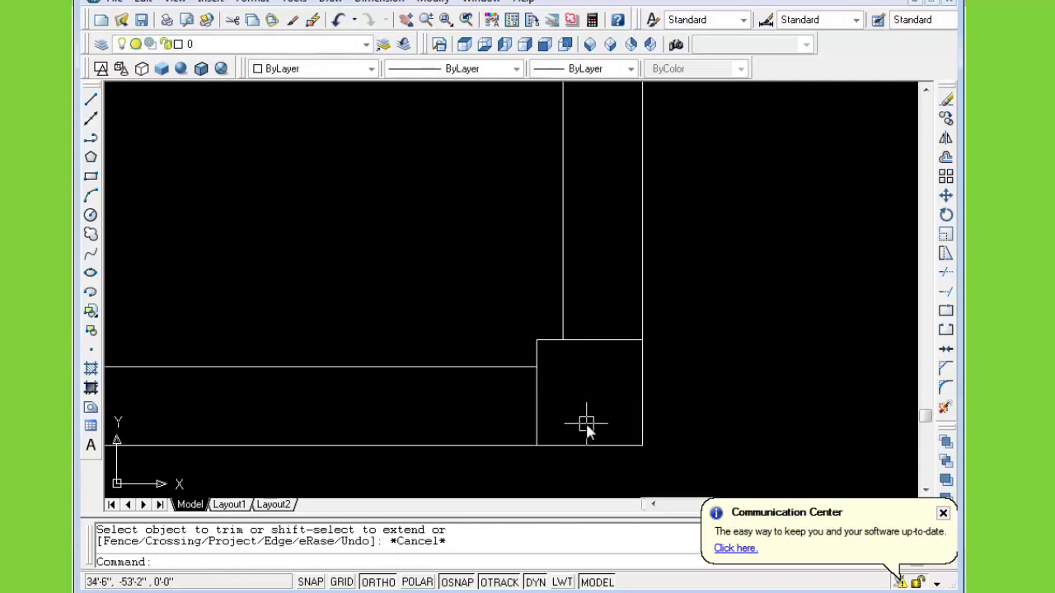
pyautogui.scroll(-2, 581, 425)
# Offset the bottom wall line downward to mark the next column position
pyautogui.write('o')
pyautogui.press('Return')
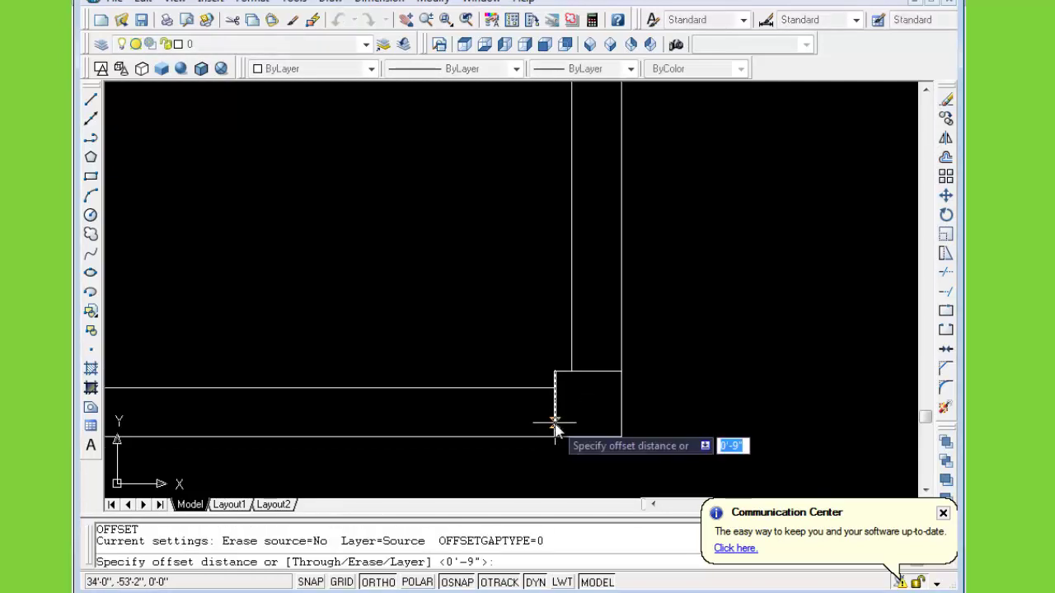
pyautogui.write('1')
pyautogui.press('Return')
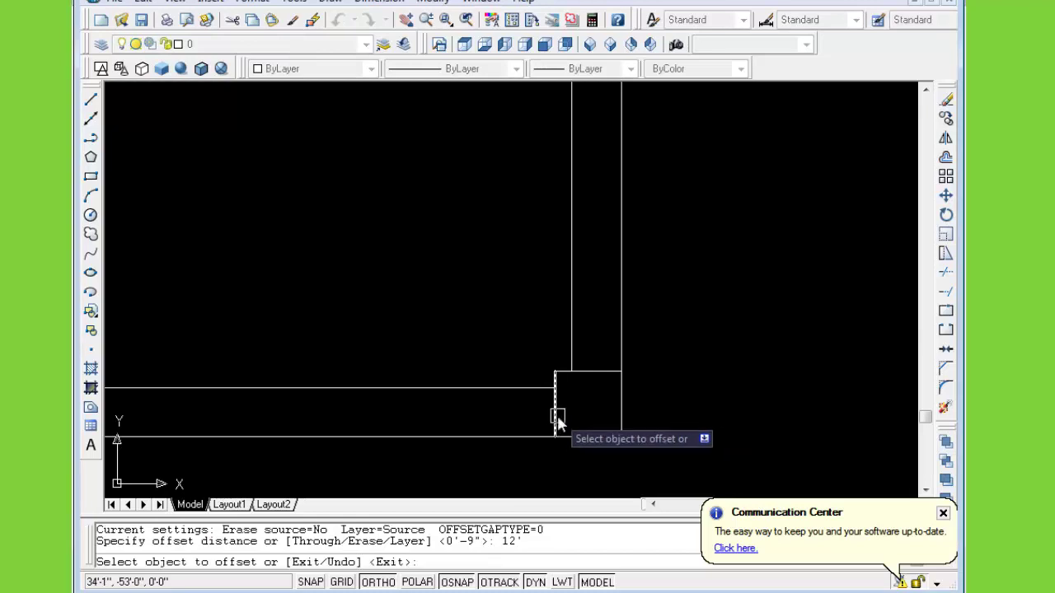
pyautogui.click(383, 388)
pyautogui.click(419, 455)
pyautogui.scroll(-4, 419, 456)
pyautogui.scroll(2, 511, 437)
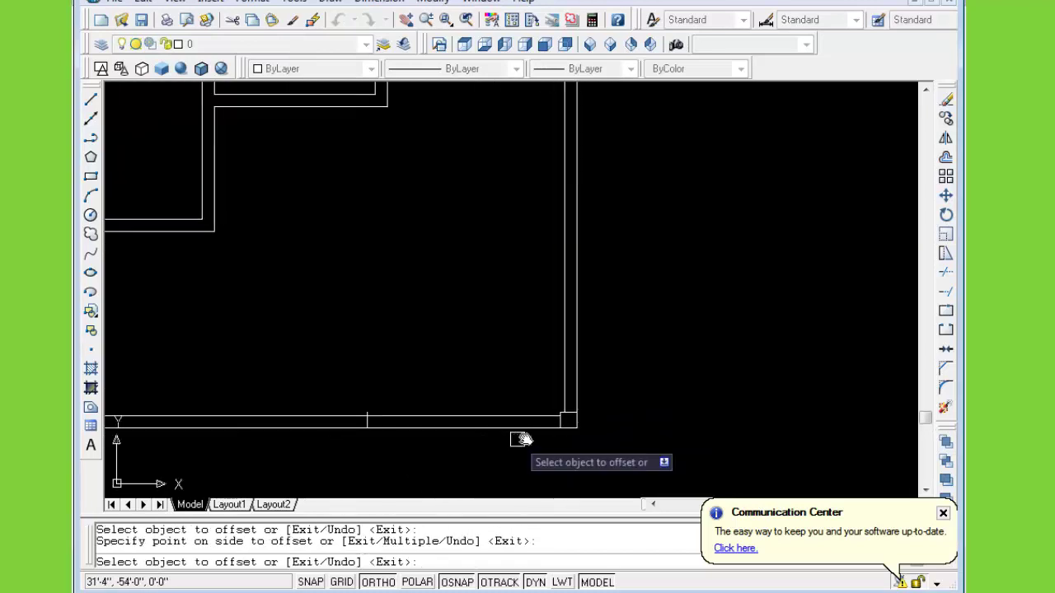
pyautogui.press('Escape')
# Copy the corner column square 13' along the bottom wall
pyautogui.scroll(1, 565, 424)
pyautogui.click(571, 397)
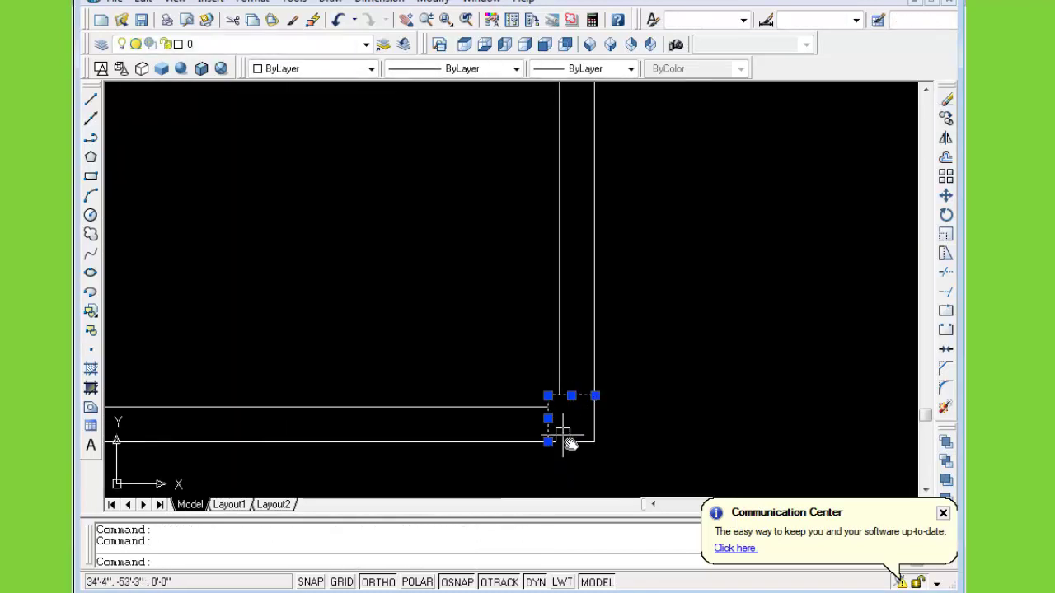
pyautogui.write('co')
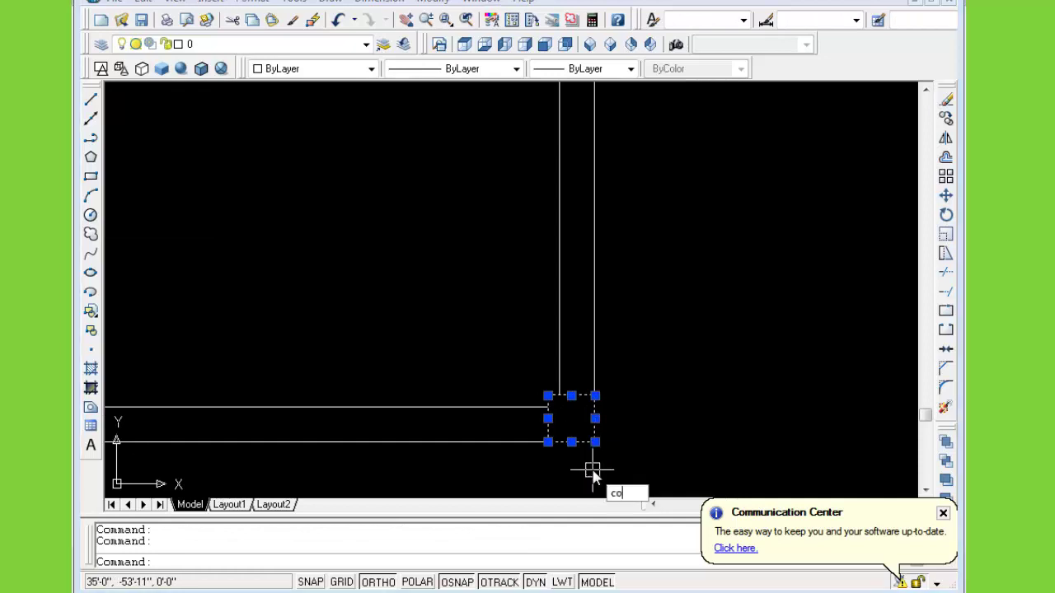
pyautogui.press('Return')
pyautogui.click(595, 443)
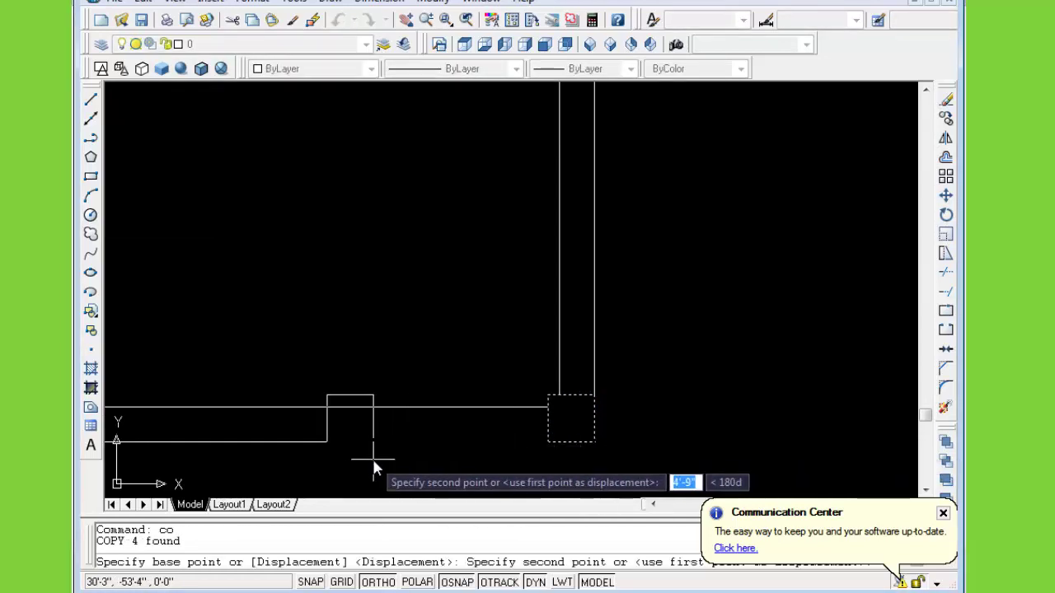
pyautogui.scroll(-5, 558, 493)
pyautogui.scroll(4, 572, 480)
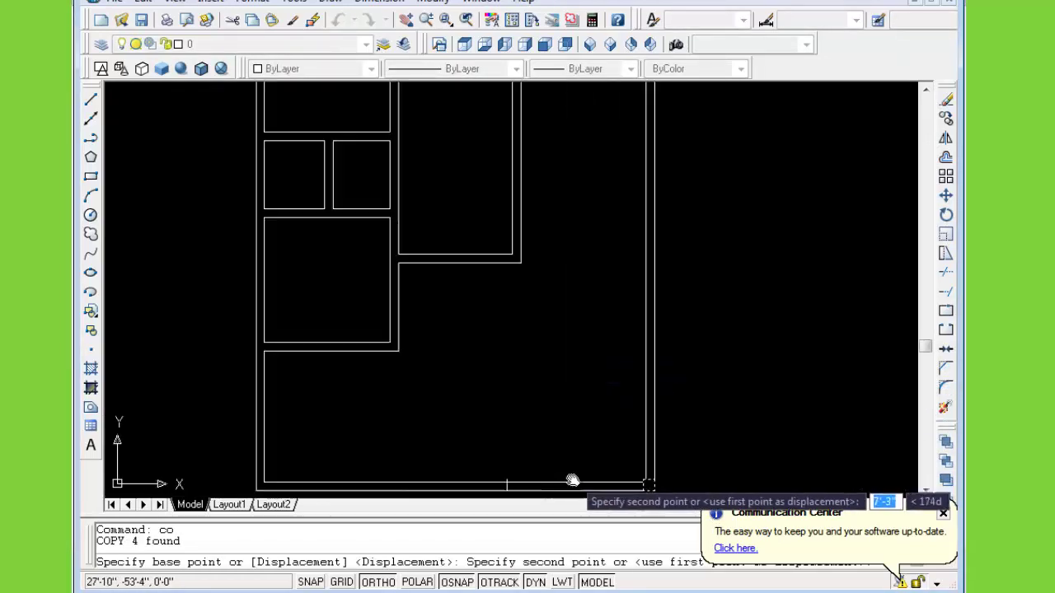
pyautogui.scroll(-1, 513, 483)
pyautogui.scroll(5, 567, 488)
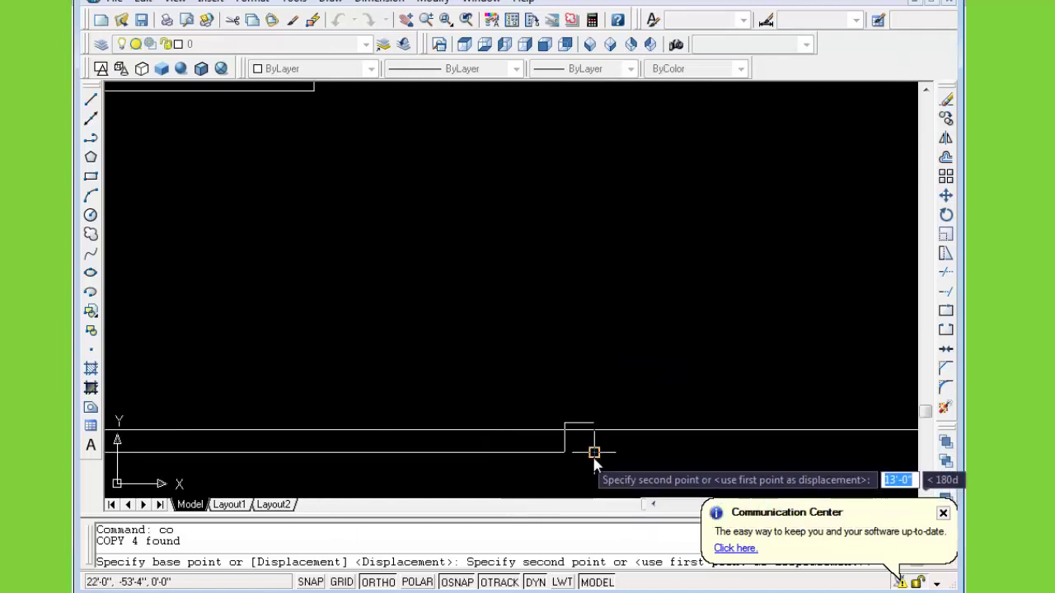
pyautogui.click(622, 467)
pyautogui.press('Escape')
# Trim the wall line between the two column squares and save the drawing
pyautogui.moveTo(619, 470); pyautogui.dragTo(547, 426, button='middle')
pyautogui.press('Return')
pyautogui.press('Return')
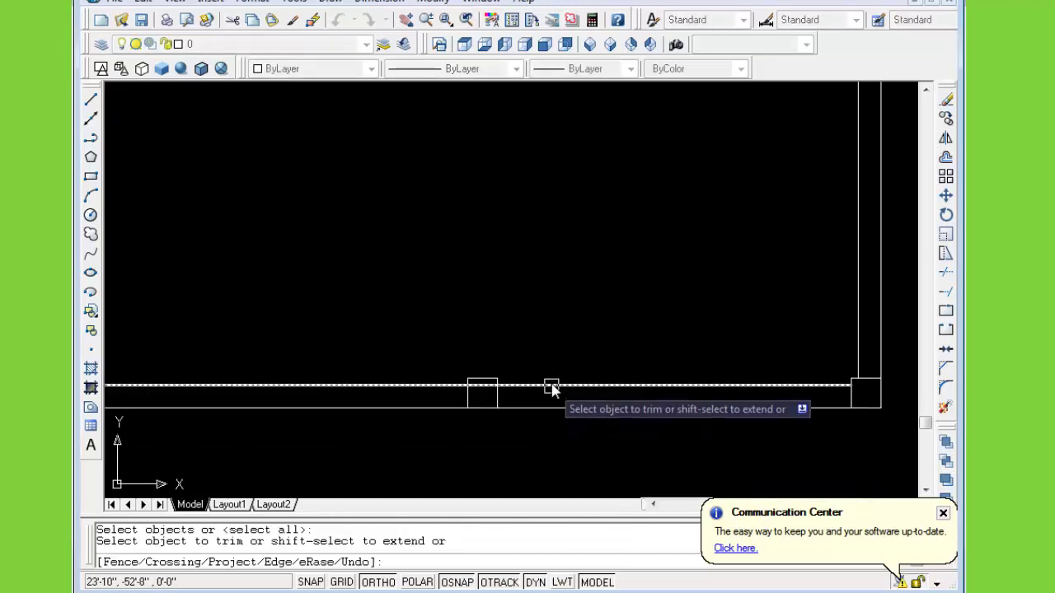
pyautogui.click(536, 385)
pyautogui.press('Escape')
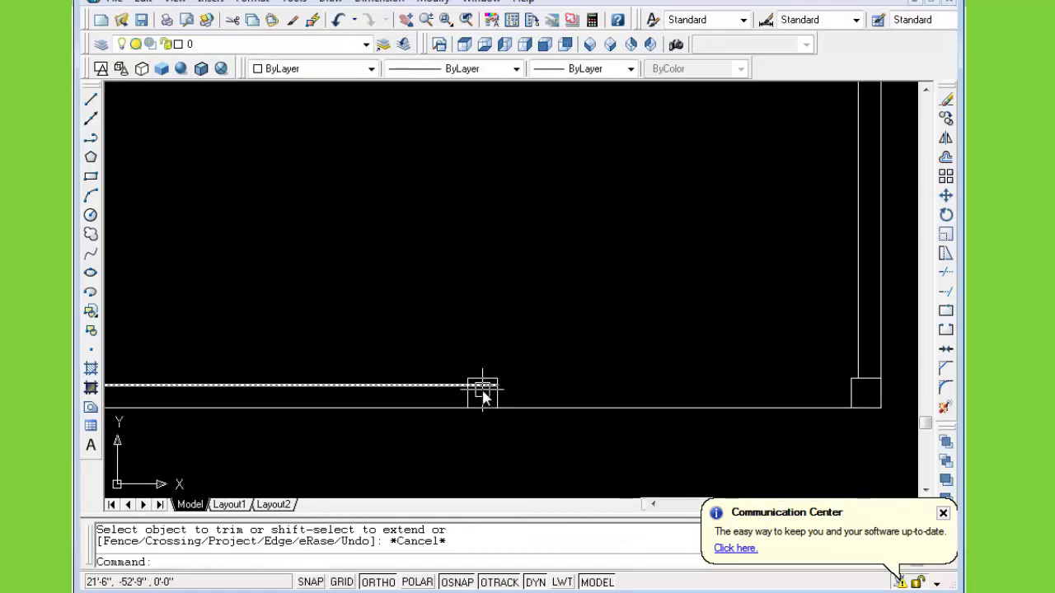
pyautogui.write('tr')
pyautogui.press('Return')
pyautogui.press('Return')
pyautogui.scroll(-2, 527, 420)
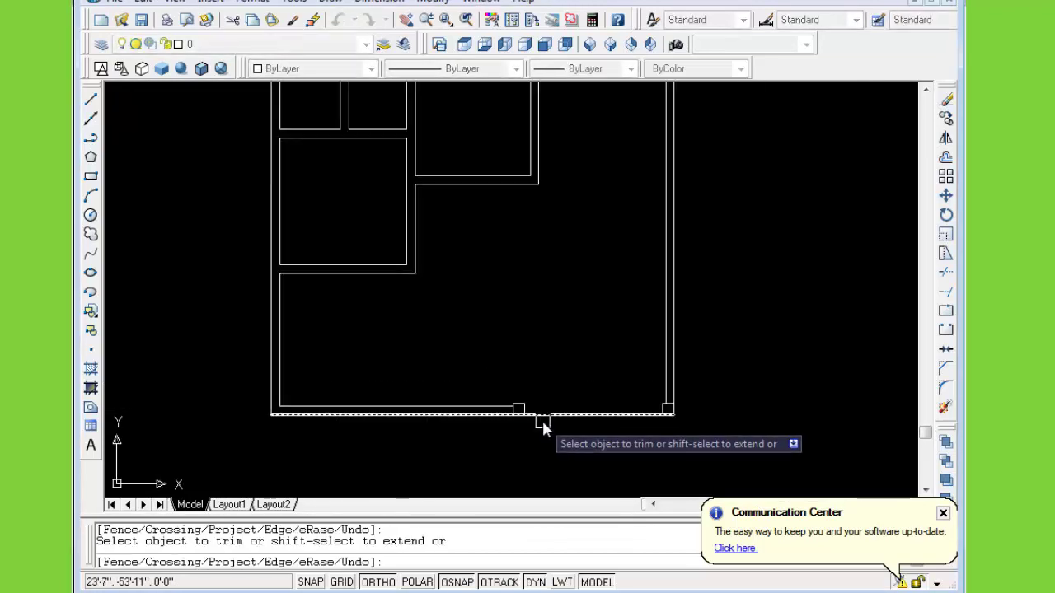
pyautogui.scroll(-4, 543, 423)
pyautogui.press('Escape')
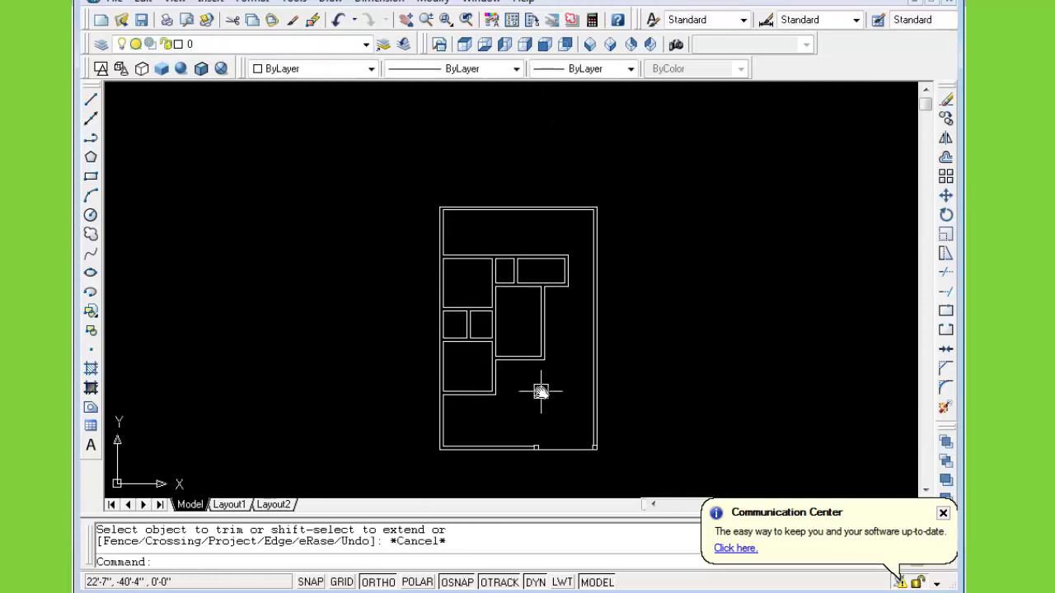
pyautogui.hotkey('ctrl', 's')
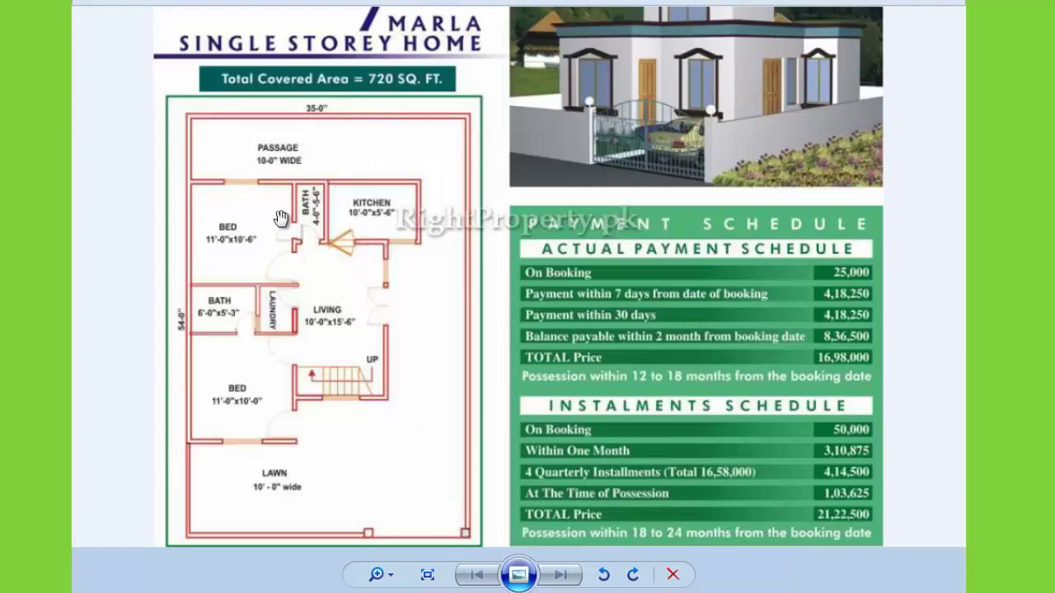
# Zoom the reference plan onto the passage, bedroom, bath and kitchen, then return to AutoCAD
pyautogui.scroll(1, 281, 217)
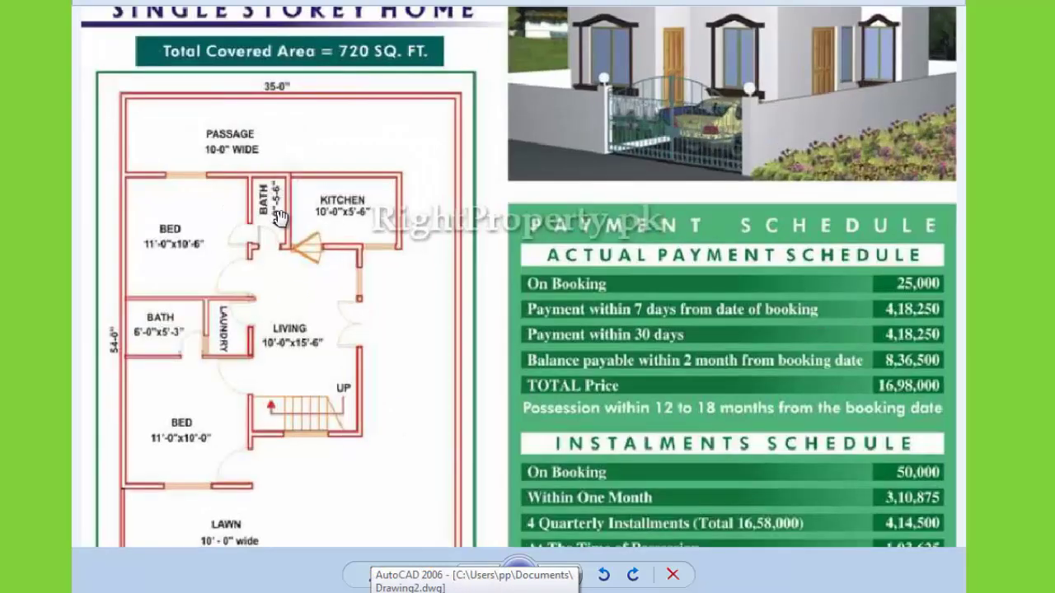
pyautogui.scroll(1, 234, 229)
pyautogui.scroll(1, 217, 248)
pyautogui.scroll(1, 210, 284)
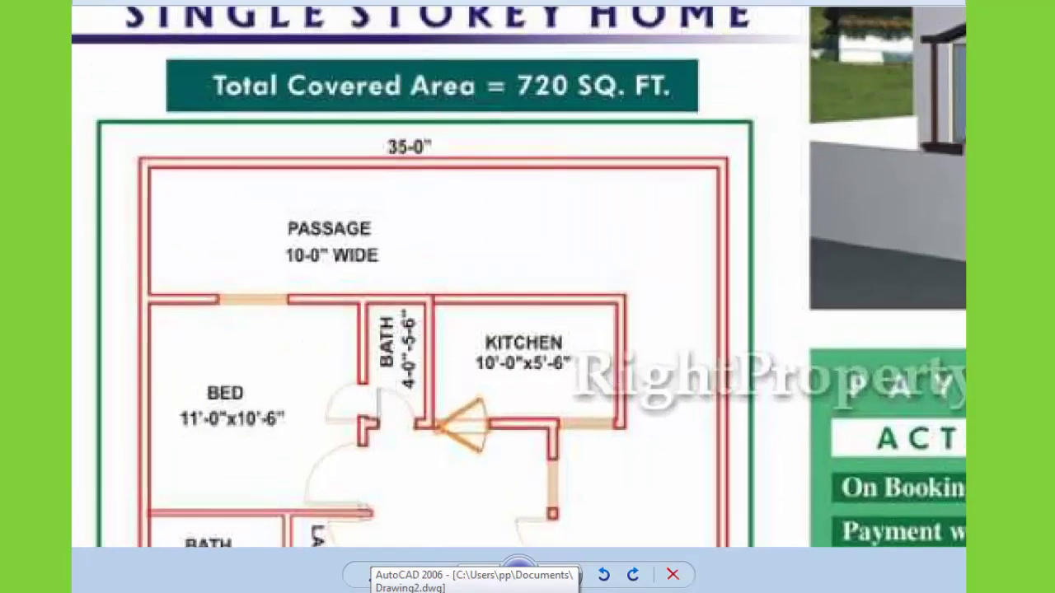
pyautogui.click(518, 569)
pyautogui.scroll(5, 495, 237)
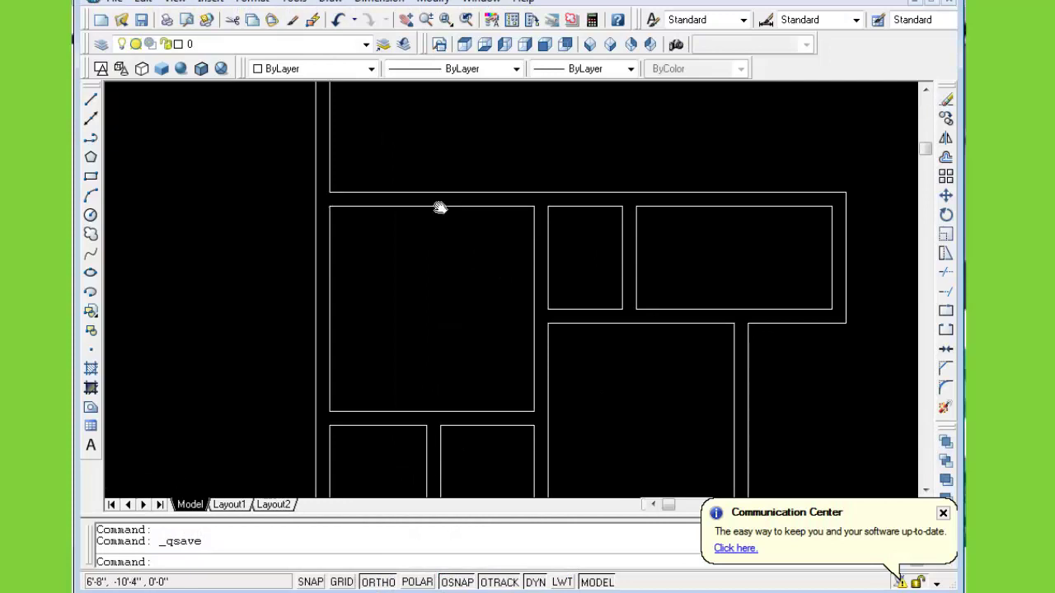
# Draw a marker line at the wall midpoint and offset it 3 ft each side as jambs
pyautogui.moveTo(440, 208); pyautogui.dragTo(433, 299, button='middle')
pyautogui.scroll(3, 431, 303)
pyautogui.write('l')
pyautogui.press('Return')
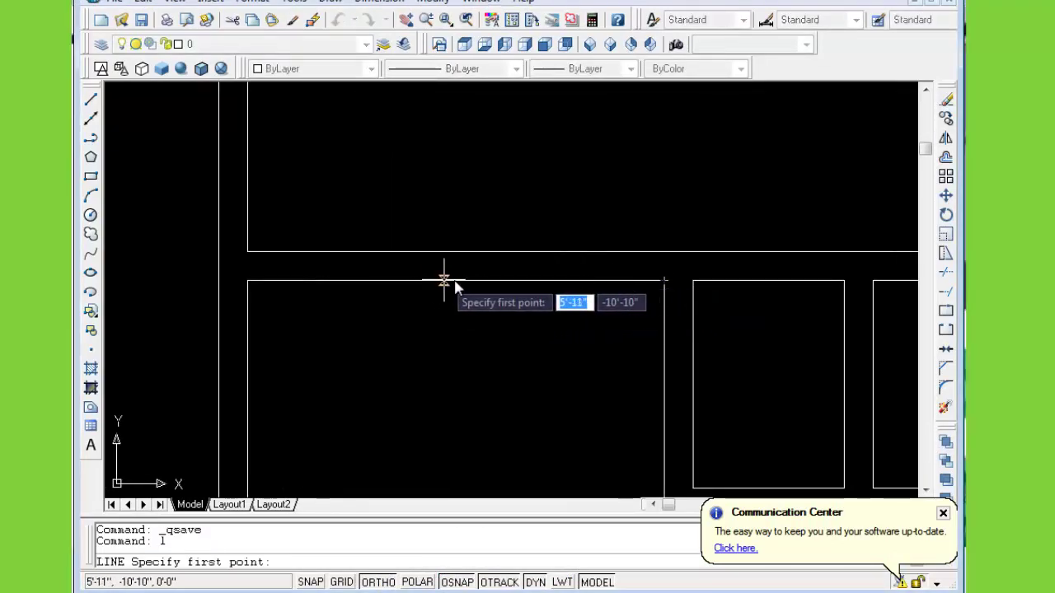
pyautogui.click(455, 281)
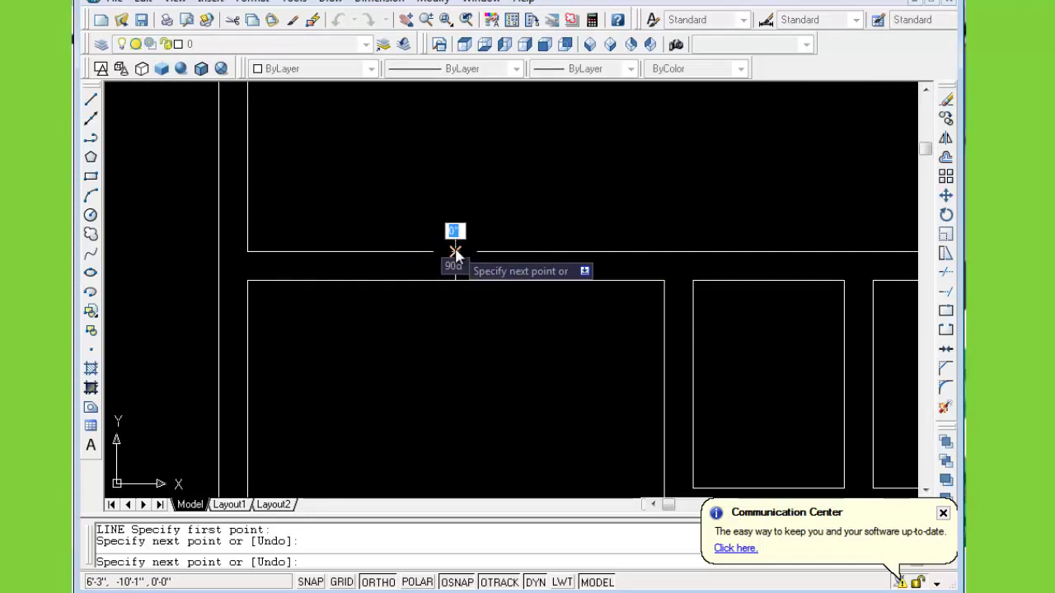
pyautogui.press('Escape')
pyautogui.write('o')
pyautogui.press('Return')
pyautogui.write('3')
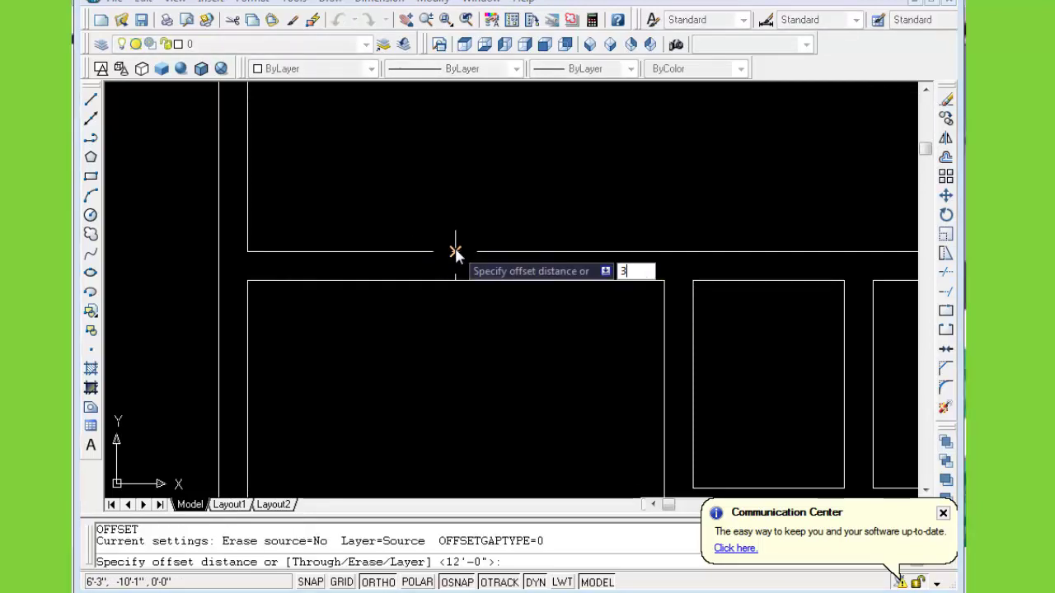
pyautogui.press('Return')
pyautogui.click(455, 263)
pyautogui.click(527, 272)
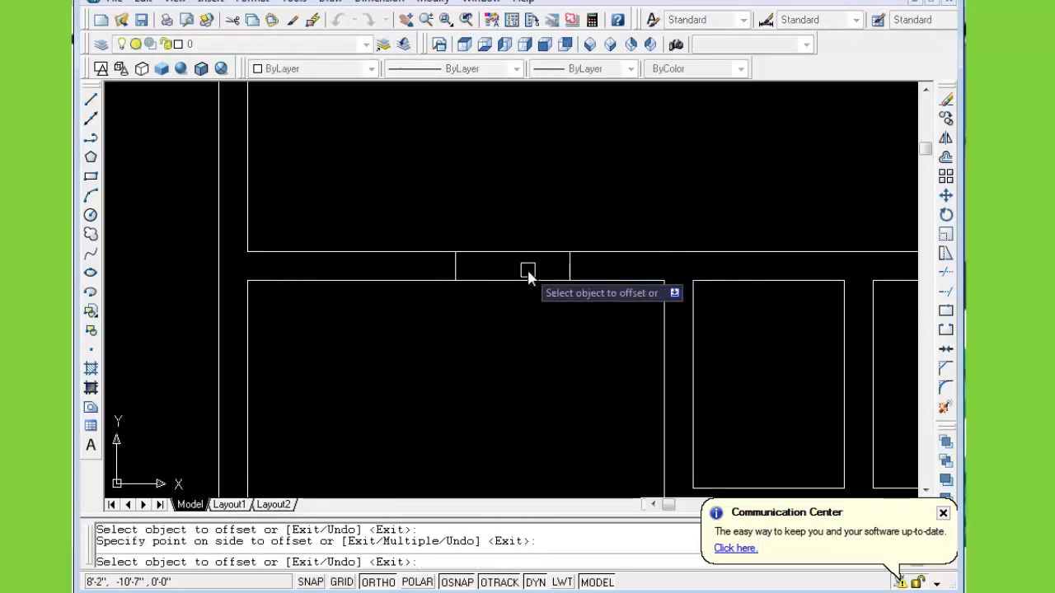
pyautogui.click(456, 268)
pyautogui.click(376, 266)
pyautogui.press('Escape')
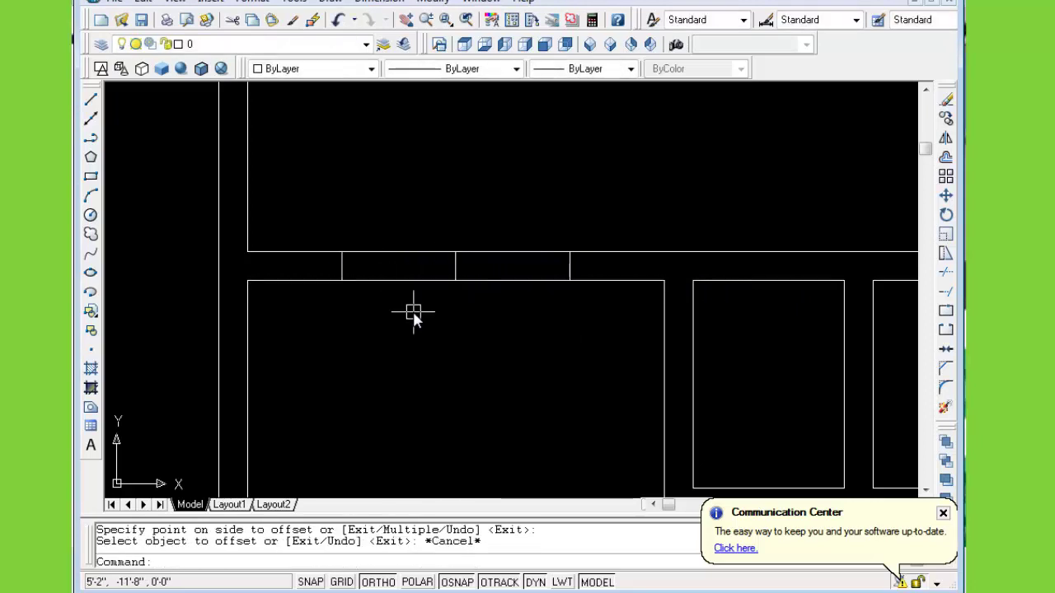
# Draw a line between the jambs and offset it 2 above and below as window lines
pyautogui.write('l')
pyautogui.press('Return')
pyautogui.click(342, 265)
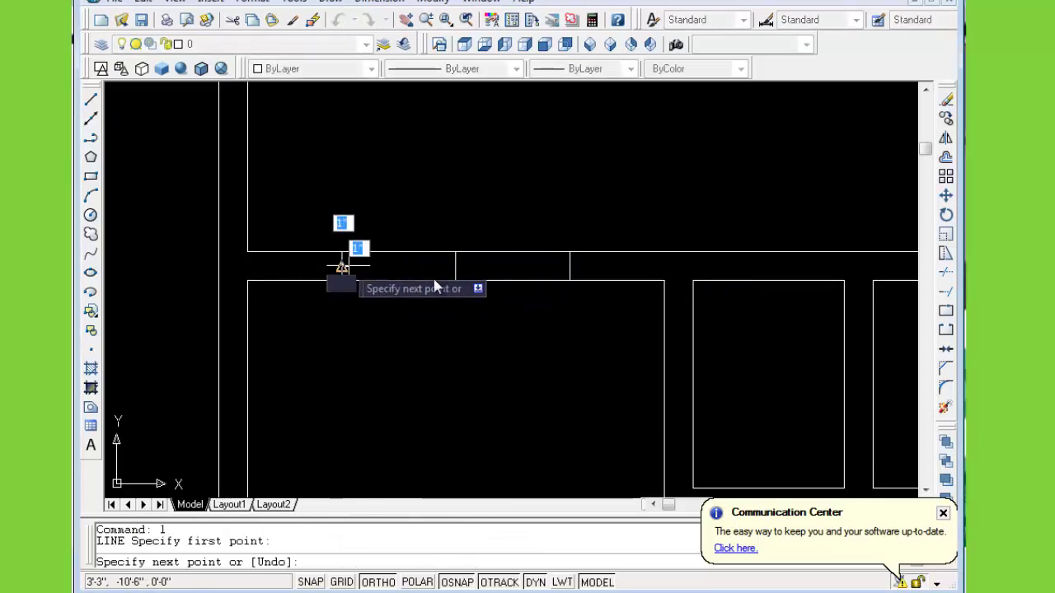
pyautogui.click(569, 265)
pyautogui.press('Escape')
pyautogui.write('o')
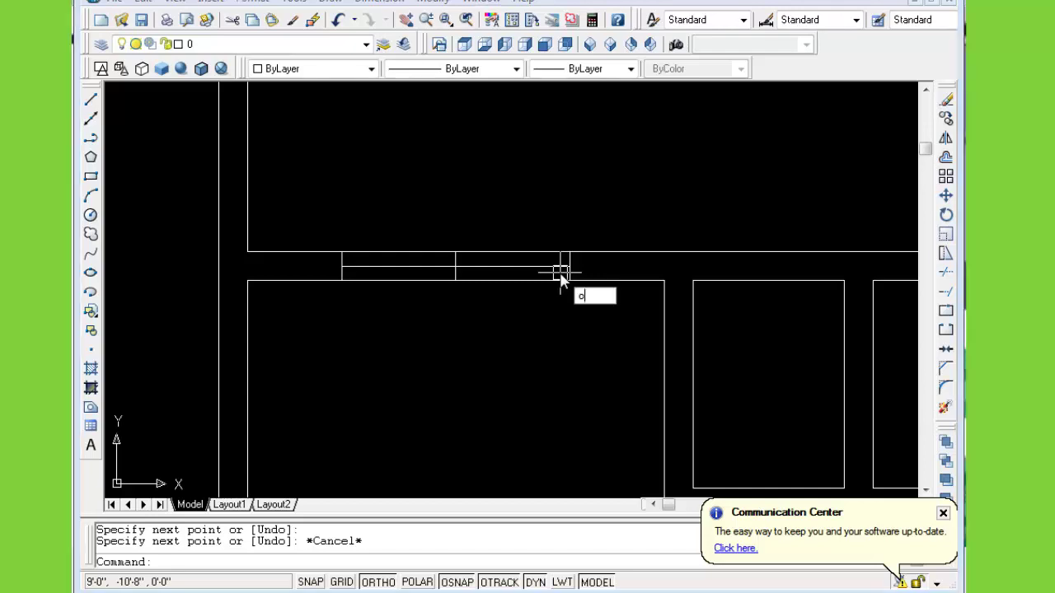
pyautogui.press('Return')
pyautogui.write('2')
pyautogui.press('Return')
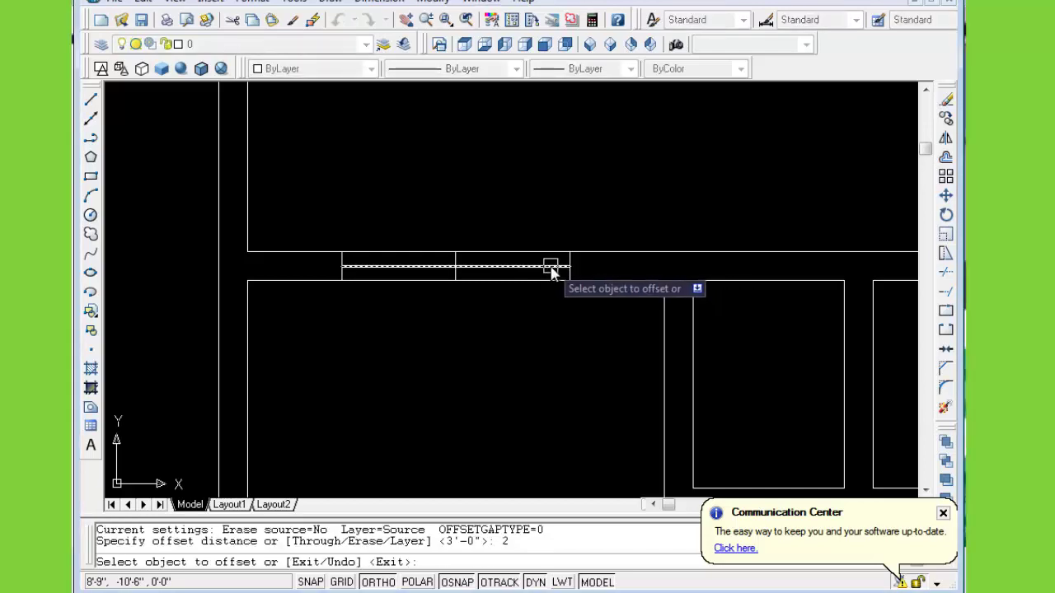
pyautogui.scroll(3, 550, 264)
pyautogui.click(551, 265)
pyautogui.click(551, 252)
pyautogui.click(548, 265)
pyautogui.click(551, 285)
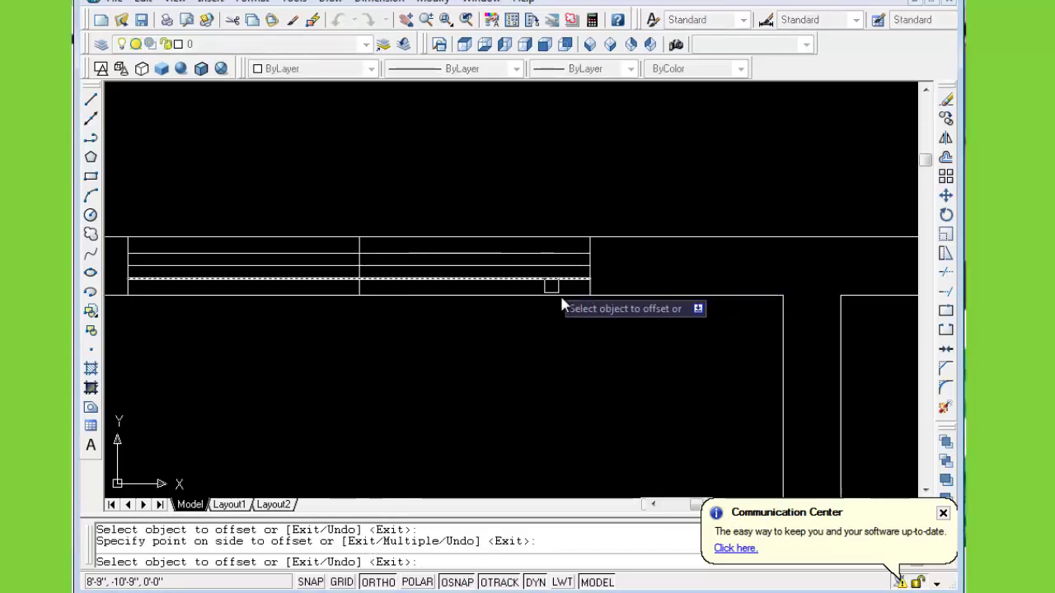
pyautogui.scroll(-3, 567, 381)
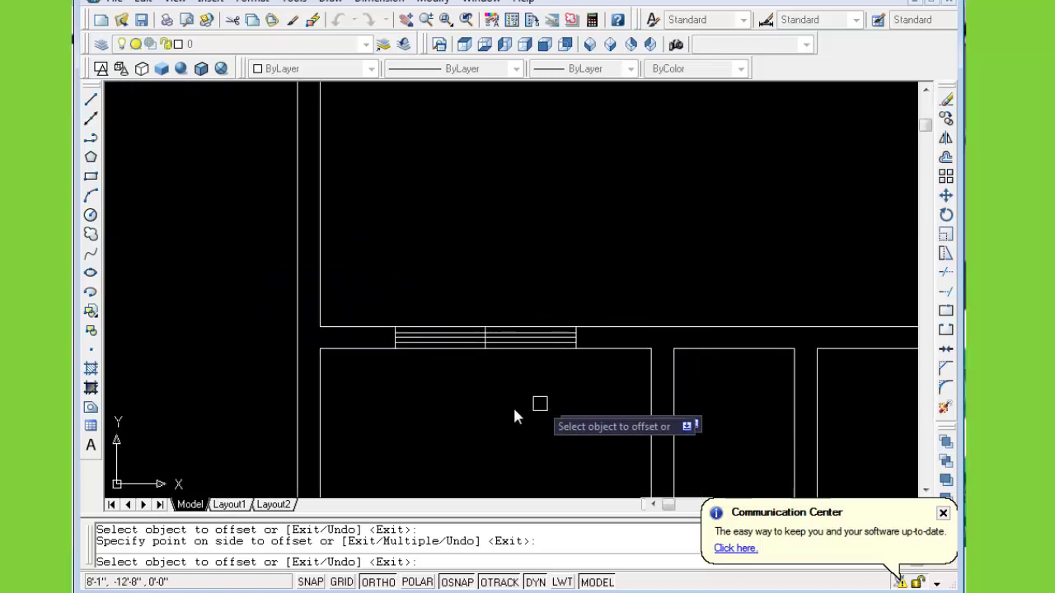
pyautogui.moveTo(572, 396); pyautogui.dragTo(527, 283, button='middle')
pyautogui.press('Escape')
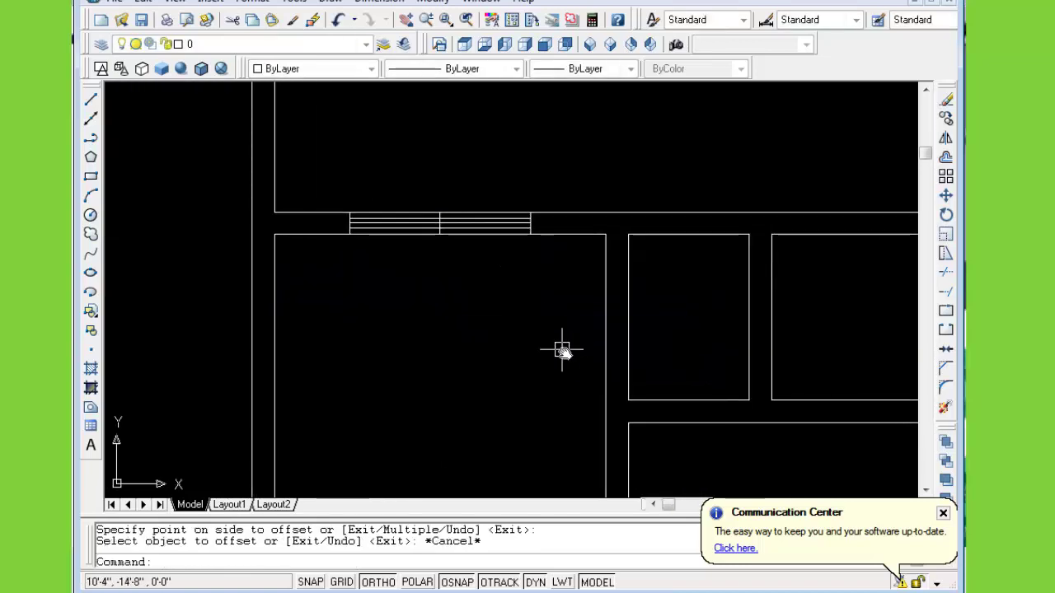
pyautogui.moveTo(560, 348); pyautogui.dragTo(495, 199, button='middle')
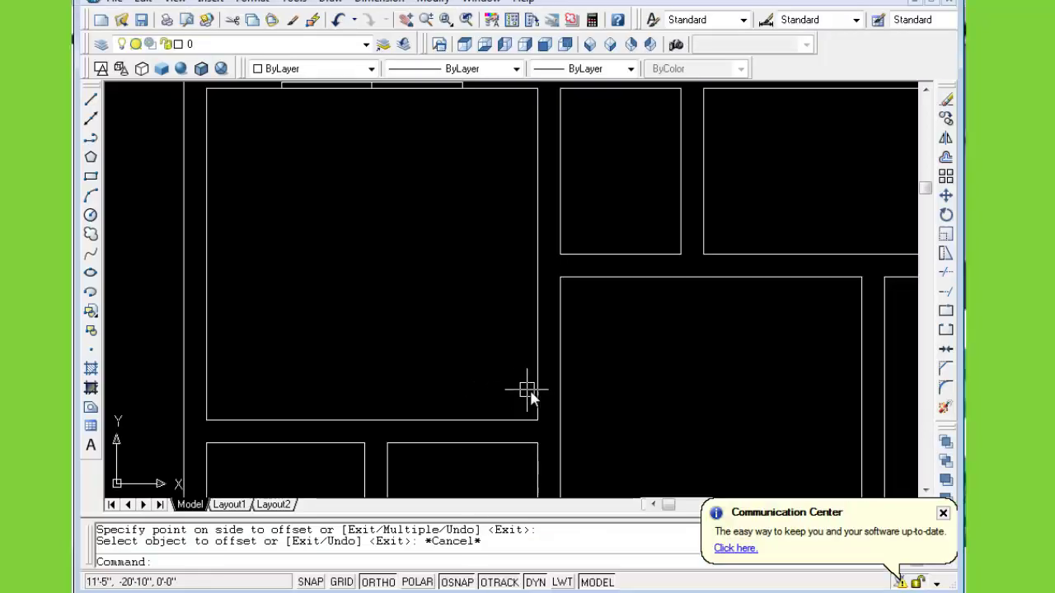
# Draw a short line at the room's lower-right corner and offset it 3 inches up
pyautogui.moveTo(530, 396); pyautogui.dragTo(487, 327, button='middle')
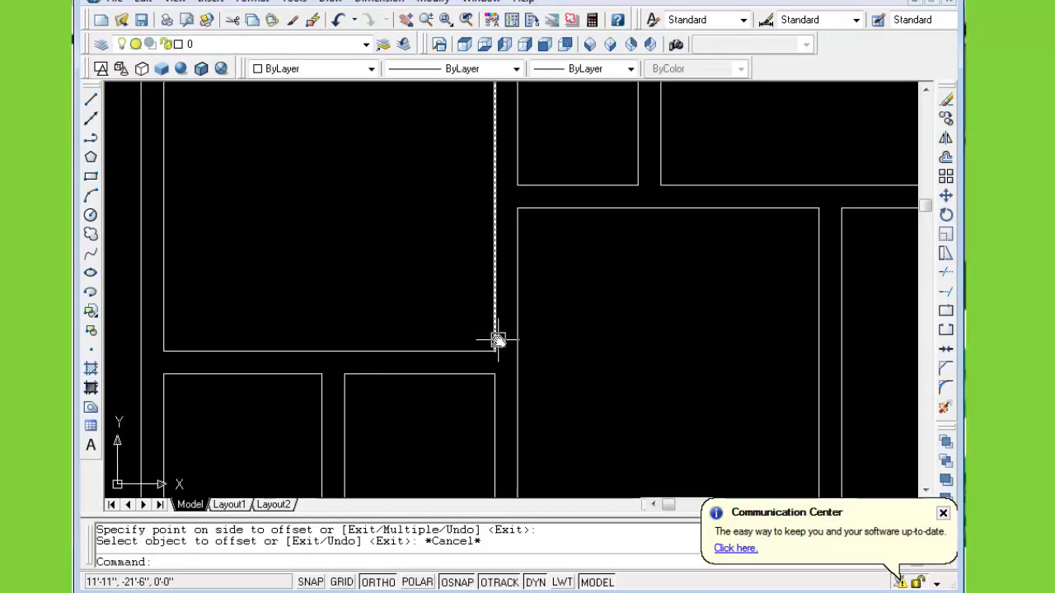
pyautogui.write('l')
pyautogui.press('Return')
pyautogui.click(495, 351)
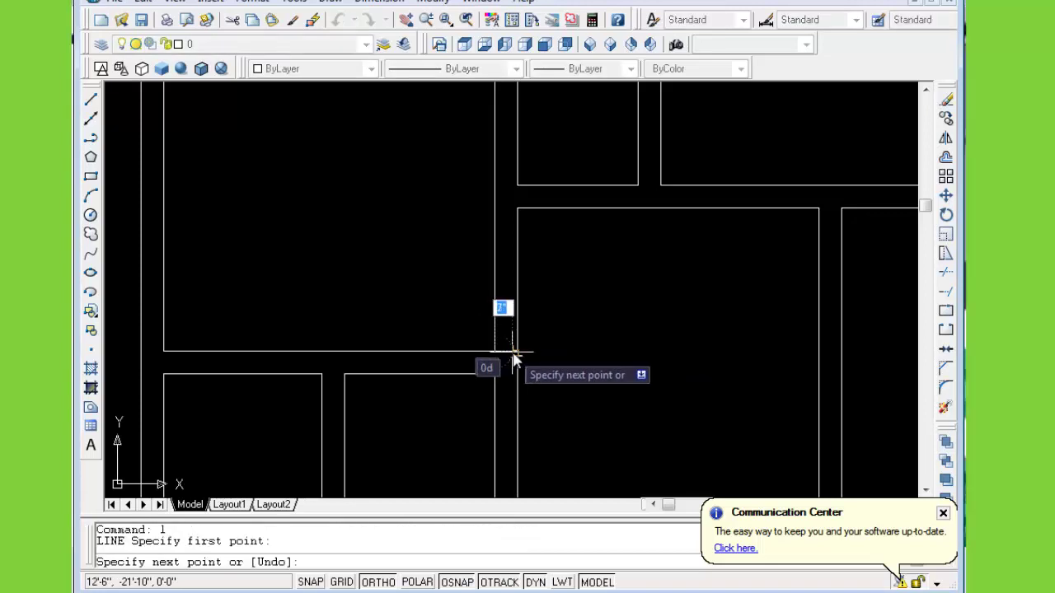
pyautogui.press('Escape')
pyautogui.write('o')
pyautogui.press('Return')
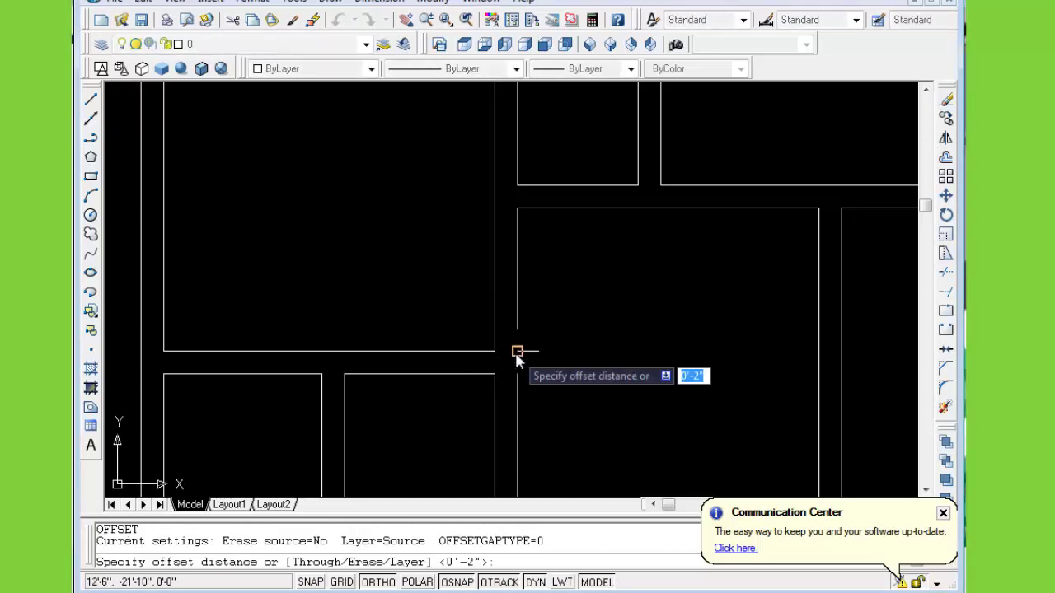
pyautogui.write('3')
pyautogui.press('Return')
pyautogui.scroll(3, 514, 352)
pyautogui.click(513, 353)
pyautogui.click(504, 325)
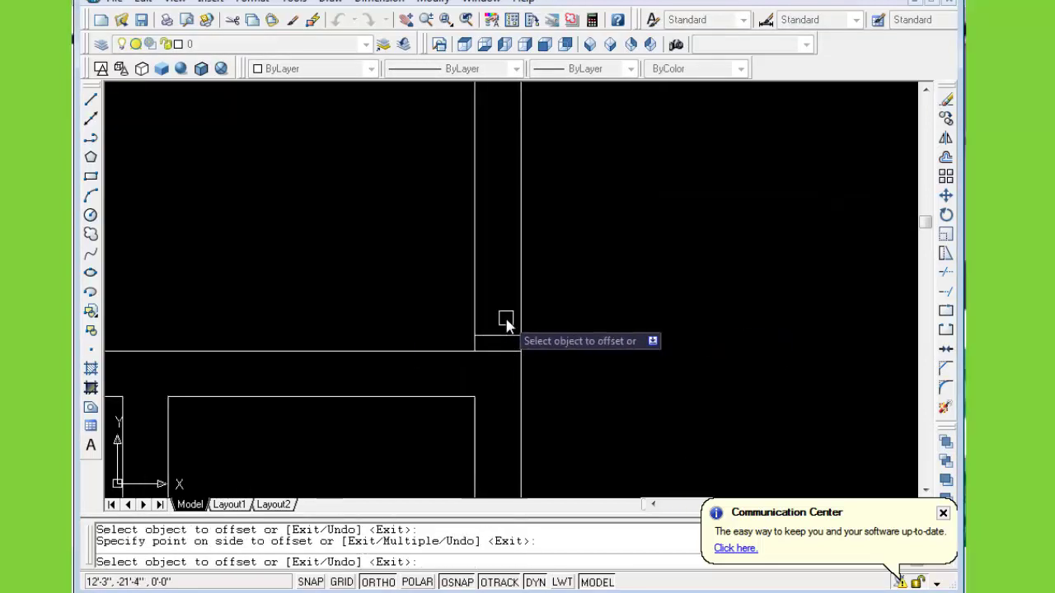
pyautogui.press('Escape')
# Offset that new line 4 ft higher to mark the opening's far edge
pyautogui.write('o')
pyautogui.press('Return')
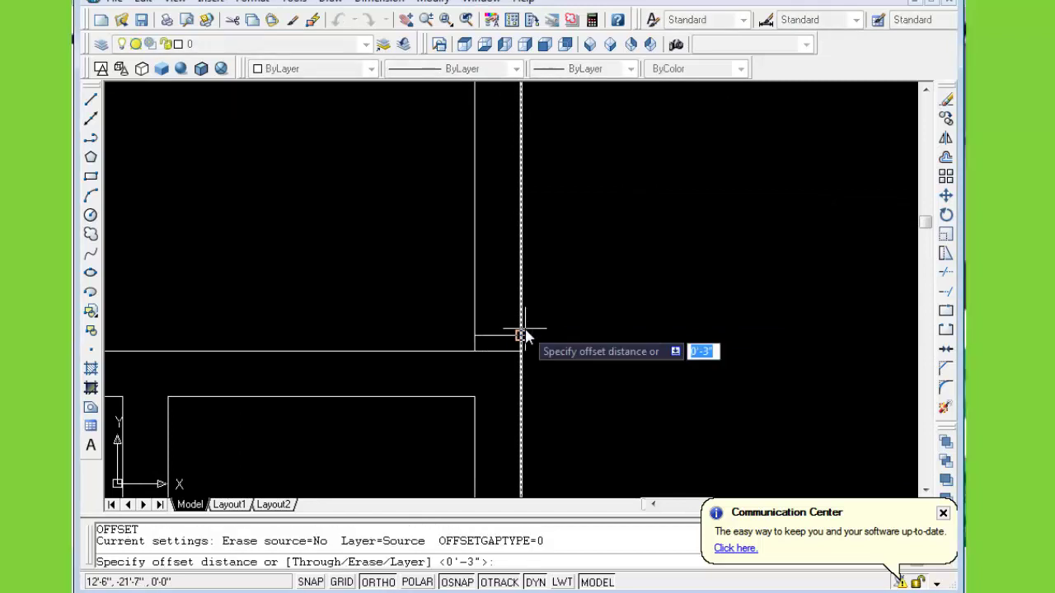
pyautogui.write('4')
pyautogui.press('Return')
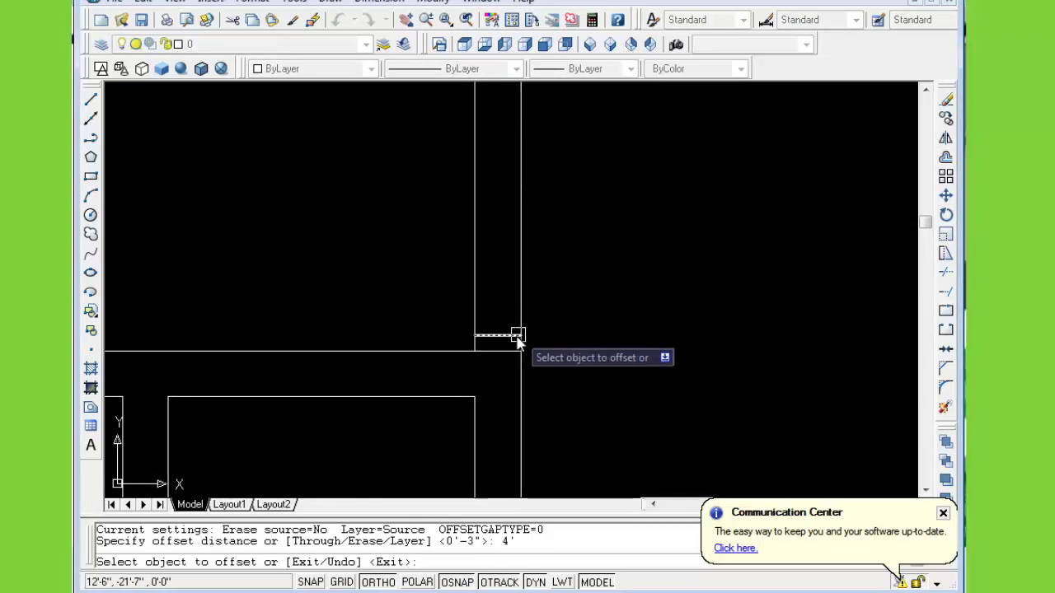
pyautogui.click(520, 336)
pyautogui.click(500, 287)
pyautogui.scroll(-3, 526, 300)
pyautogui.scroll(2, 519, 269)
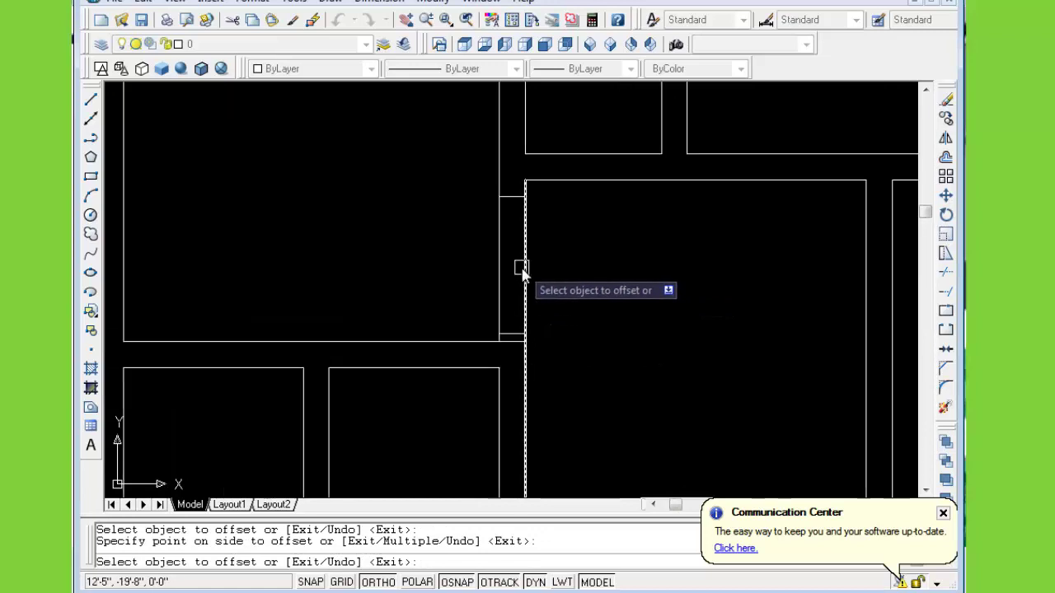
pyautogui.press('Escape')
# Trim the wall lines between the two markers and erase the leftover short line
pyautogui.write('t')
pyautogui.press('Return')
pyautogui.press('Return')
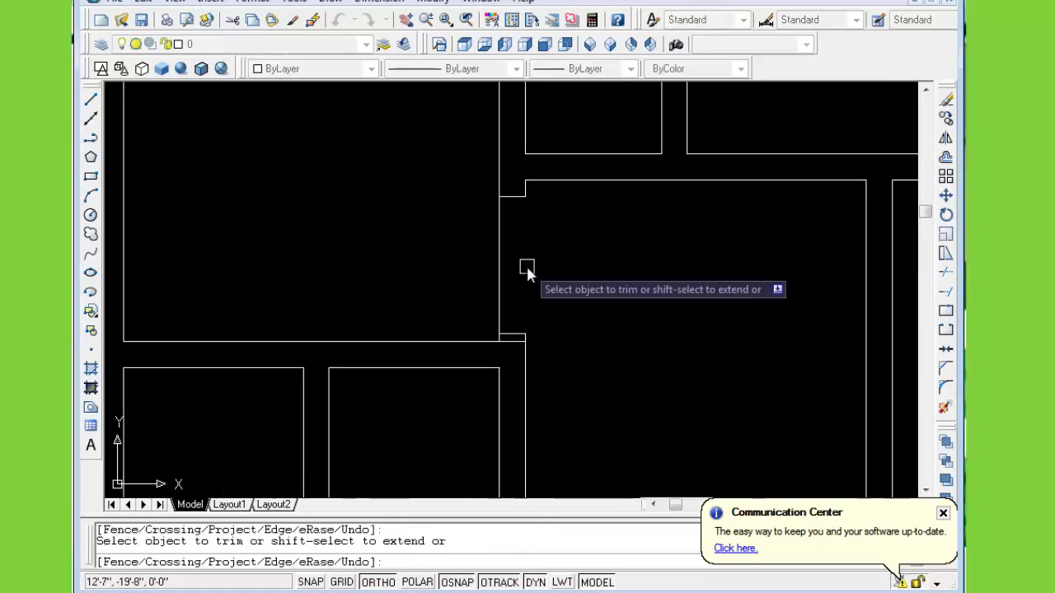
pyautogui.click(525, 266)
pyautogui.click(499, 266)
pyautogui.press('Escape')
pyautogui.click(512, 342)
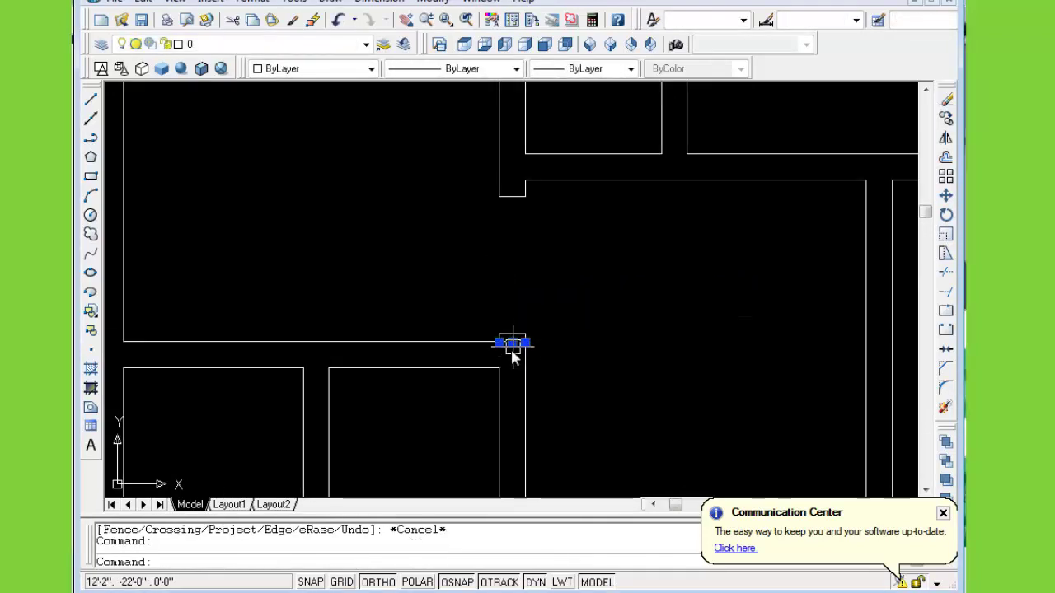
pyautogui.press('Delete')
pyautogui.scroll(-2, 512, 354)
pyautogui.moveTo(558, 335)
pyautogui.mouseDown(button='middle')
pyautogui.moveTo(530, 313)
pyautogui.moveTo(539, 283)
pyautogui.moveTo(534, 328)
pyautogui.mouseUp(button='middle')
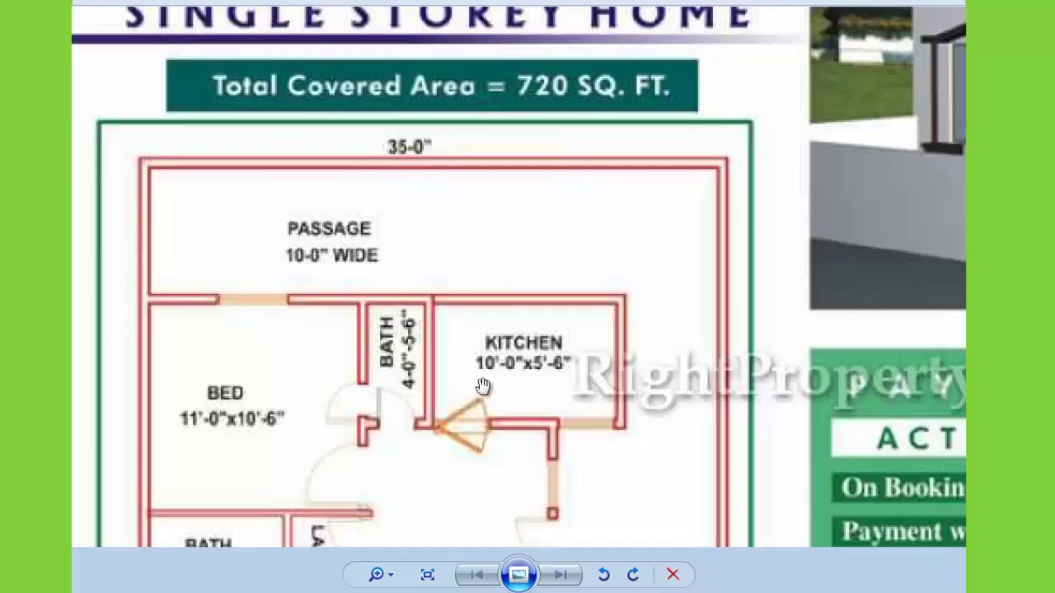
# Draw a cross line through the wall thickness at the wall corner
pyautogui.scroll(1, 466, 449)
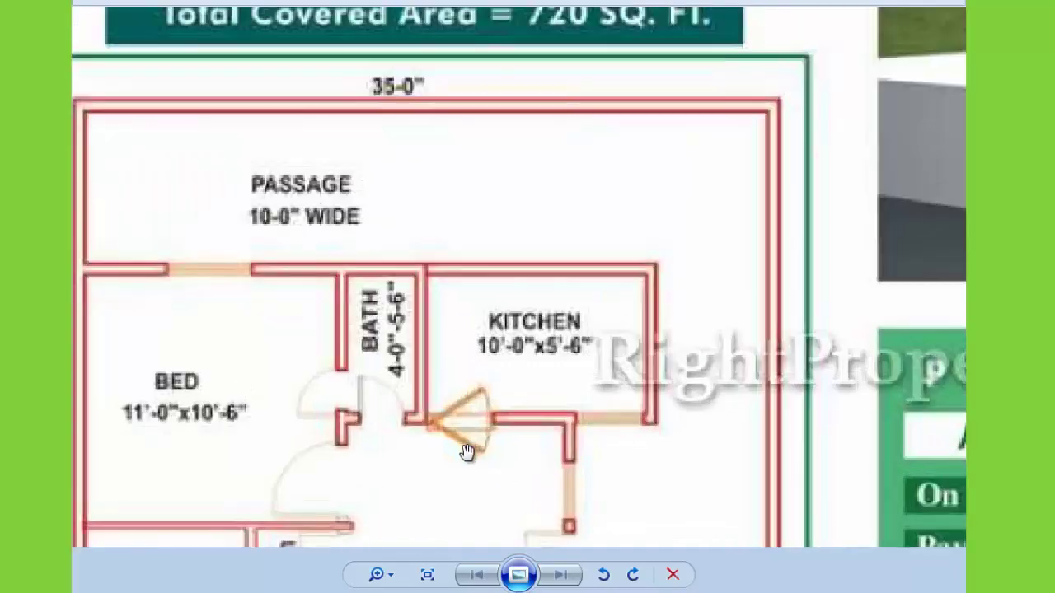
pyautogui.scroll(1, 466, 449)
pyautogui.scroll(1, 467, 449)
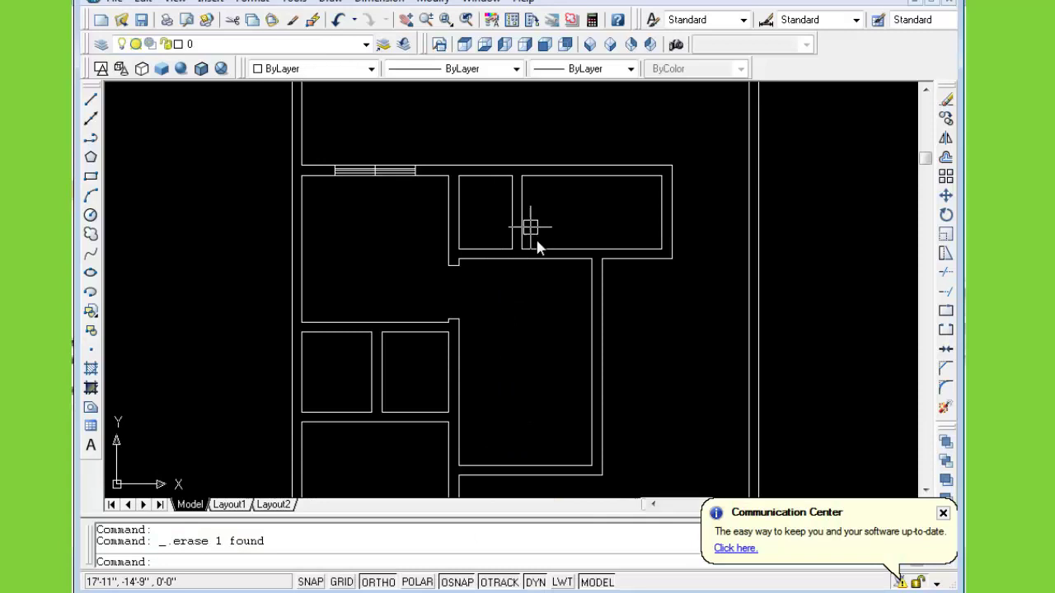
pyautogui.scroll(4, 539, 250)
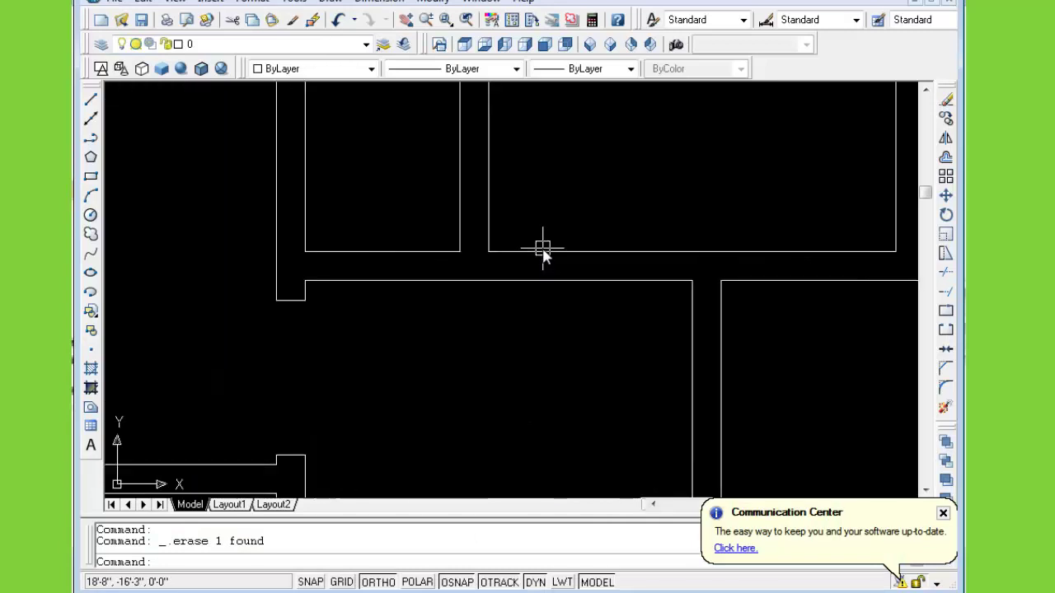
pyautogui.scroll(1, 536, 251)
pyautogui.write('l')
pyautogui.press('Return')
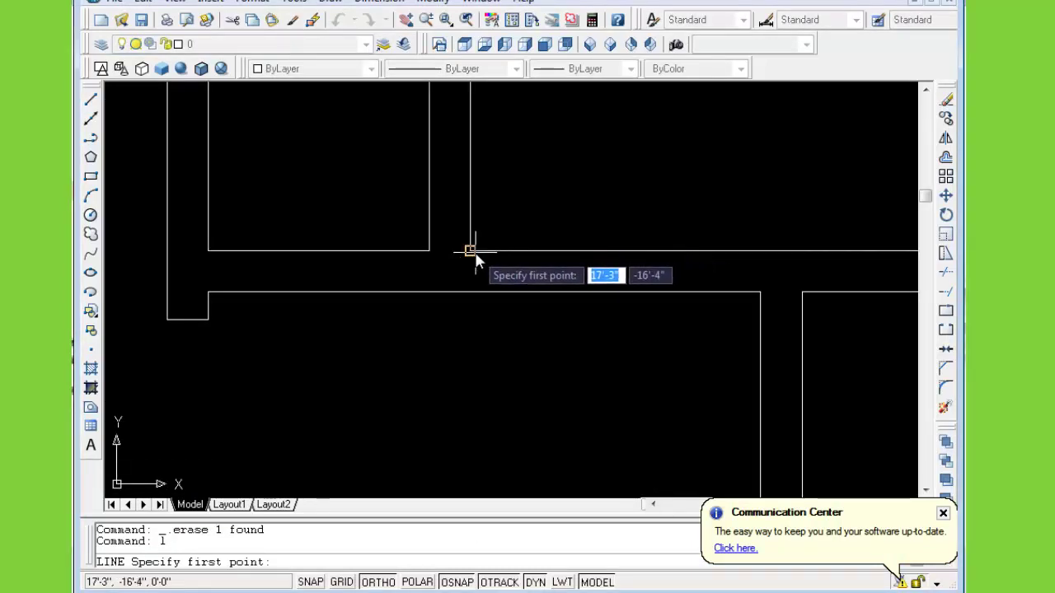
pyautogui.click(470, 251)
pyautogui.click(470, 292)
pyautogui.press('Escape')
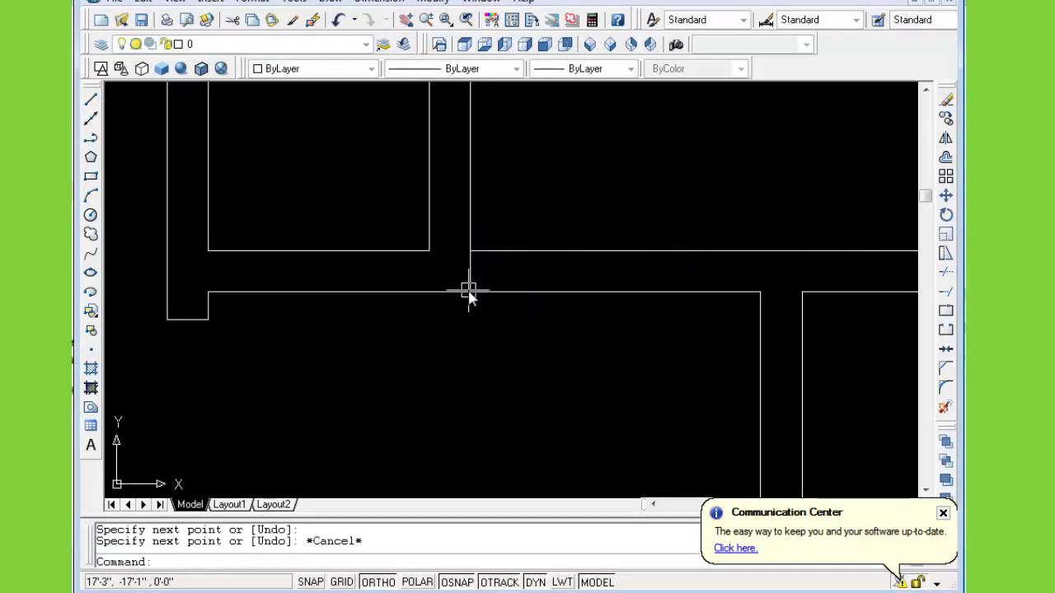
# Offset the cross line 3 inches to the right
pyautogui.write('o')
pyautogui.press('Return')
pyautogui.write('3')
pyautogui.press('Return')
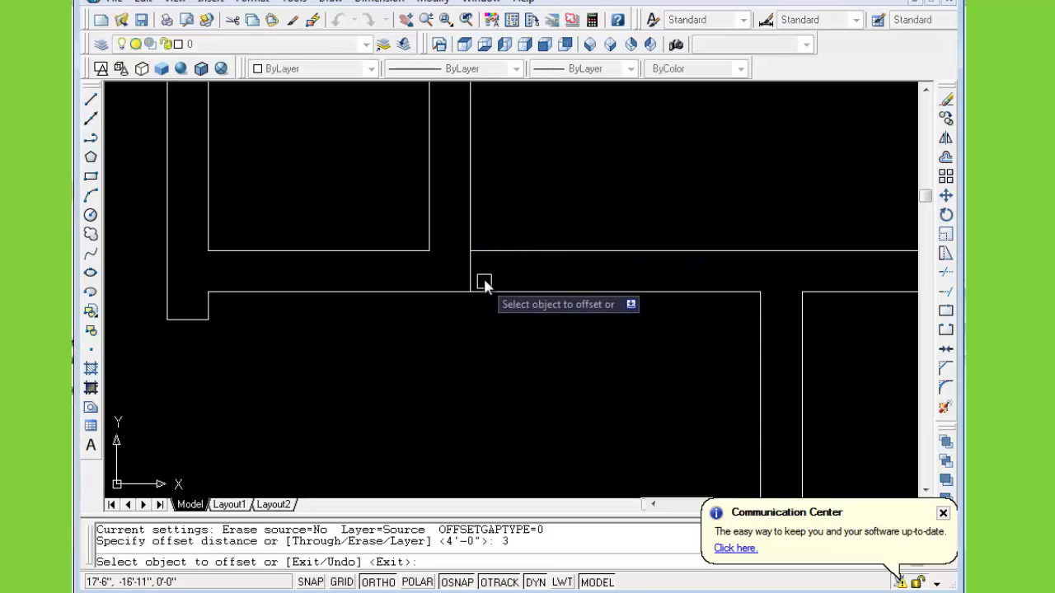
pyautogui.click(472, 279)
pyautogui.click(500, 268)
pyautogui.press('Escape')
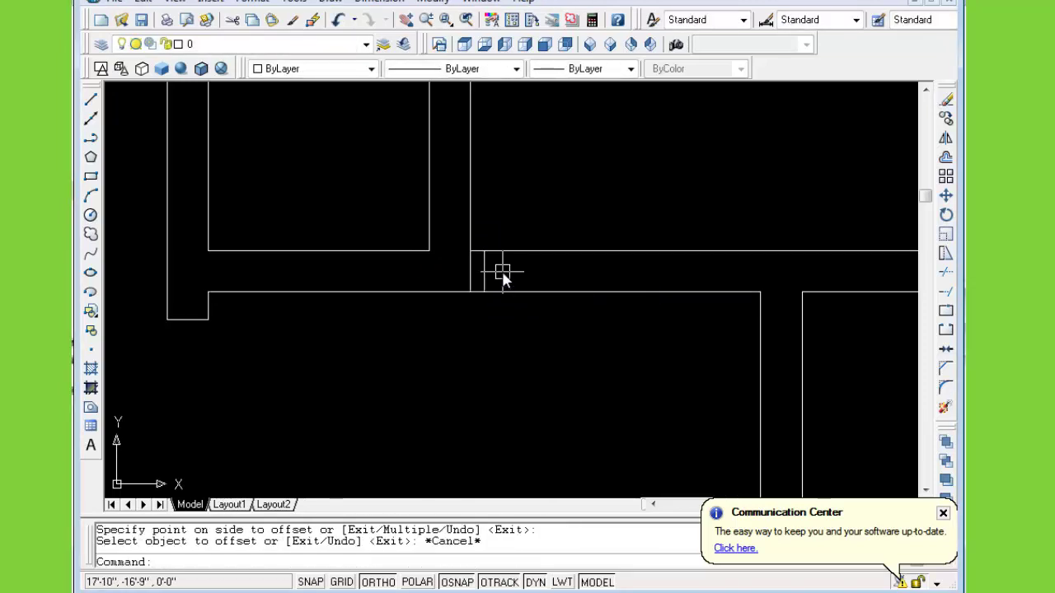
# Offset the inner cross line 3 ft further right for the door width
pyautogui.press('Escape')
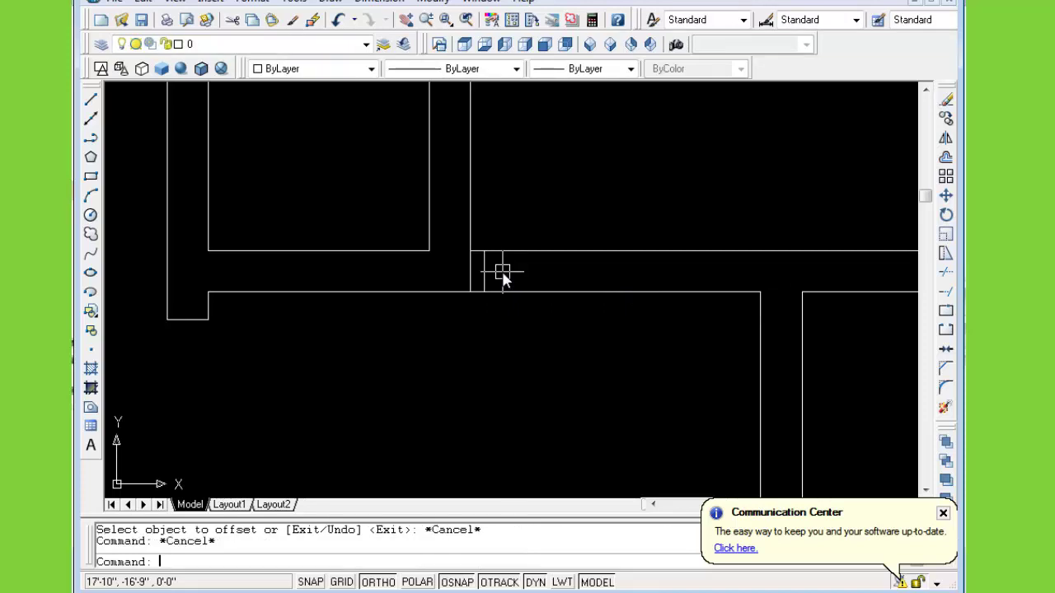
pyautogui.write('o')
pyautogui.press('Return')
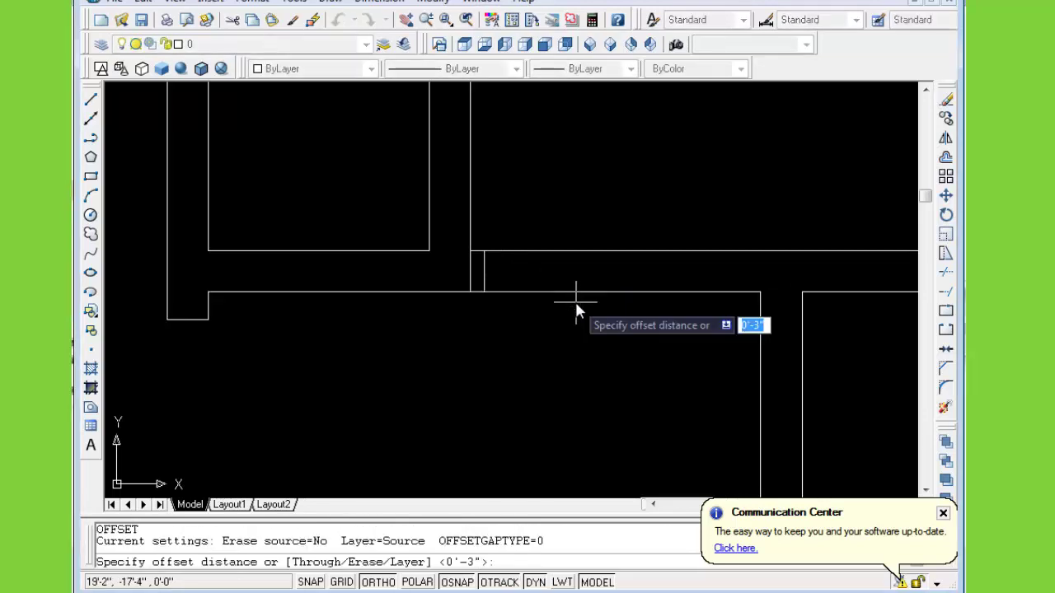
pyautogui.write('3')
pyautogui.press('Return')
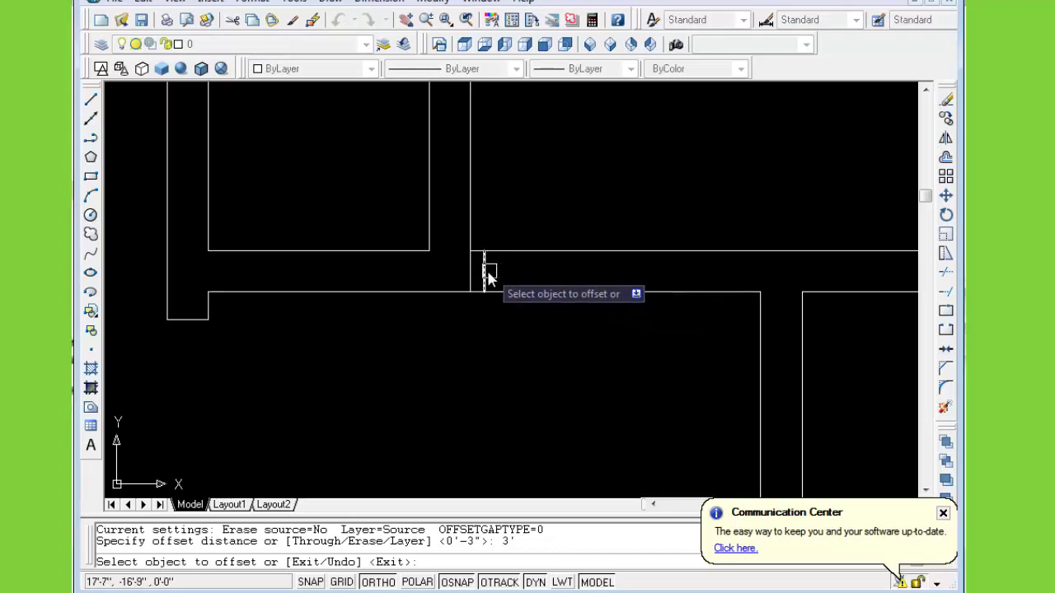
pyautogui.click(486, 271)
pyautogui.click(560, 274)
pyautogui.press('Escape')
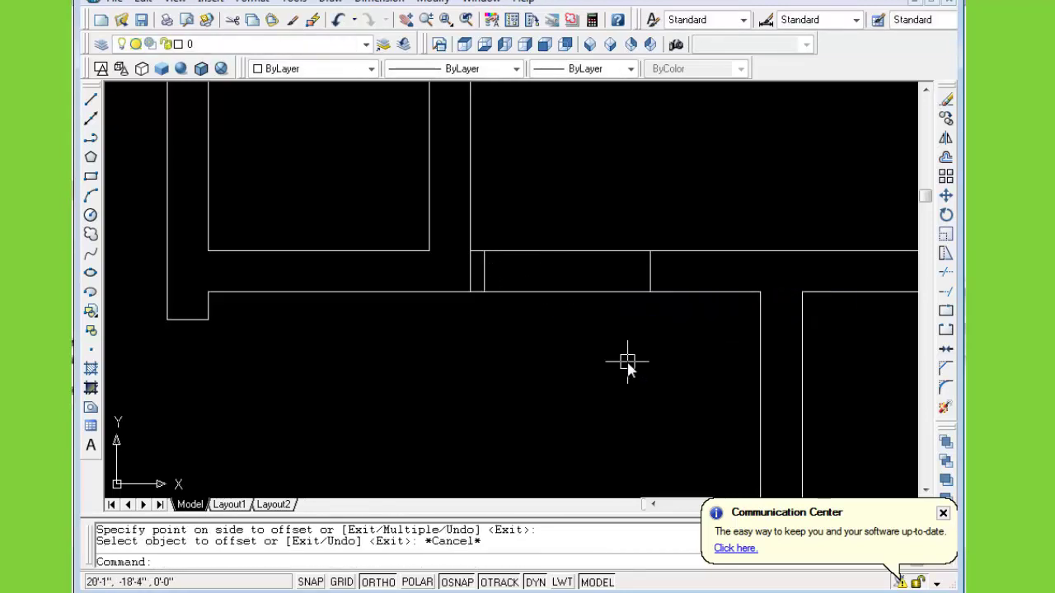
# Trim the wall lines inside the 3 ft opening and delete the stray stub line
pyautogui.write('tr')
pyautogui.press('Return')
pyautogui.press('Return')
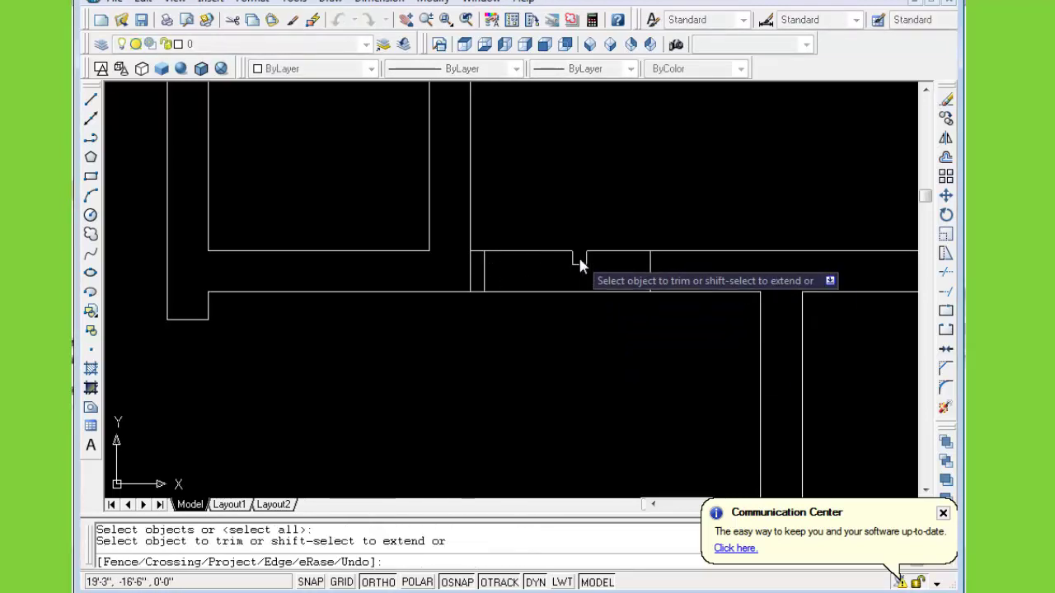
pyautogui.click(578, 255)
pyautogui.click(565, 219)
pyautogui.click(572, 291)
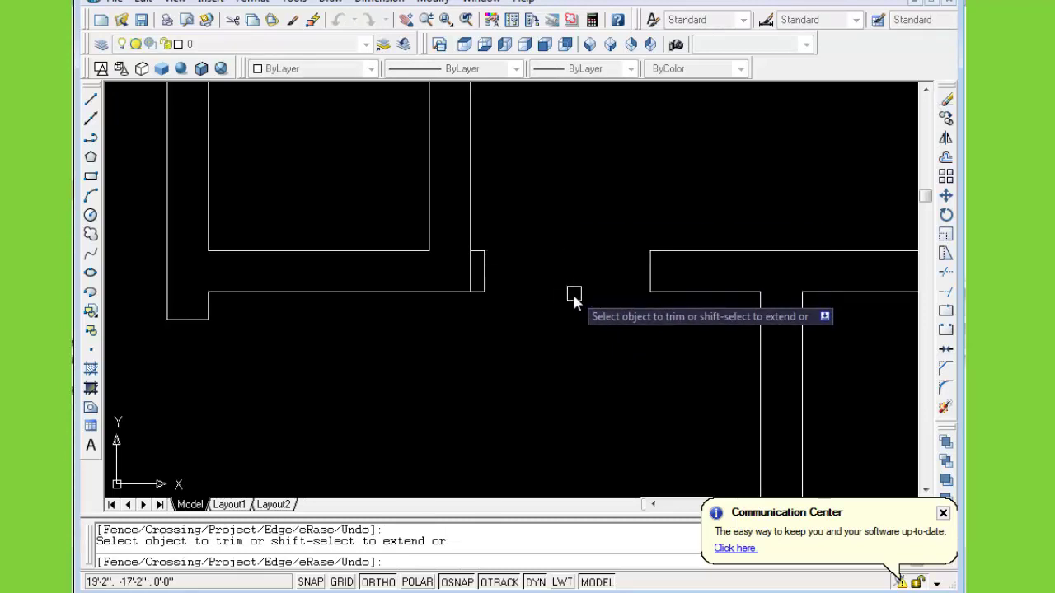
pyautogui.press('Escape')
pyautogui.click(472, 278)
pyautogui.press('Delete')
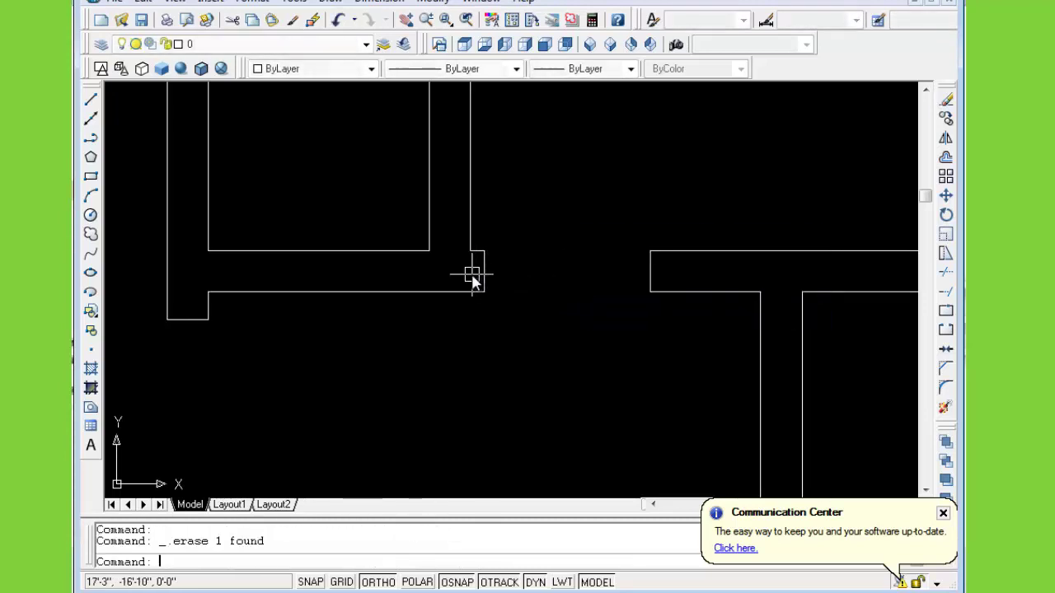
# Pan to the next horizontal wall and draw lines across its thickness at the corner
pyautogui.scroll(-2, 642, 294)
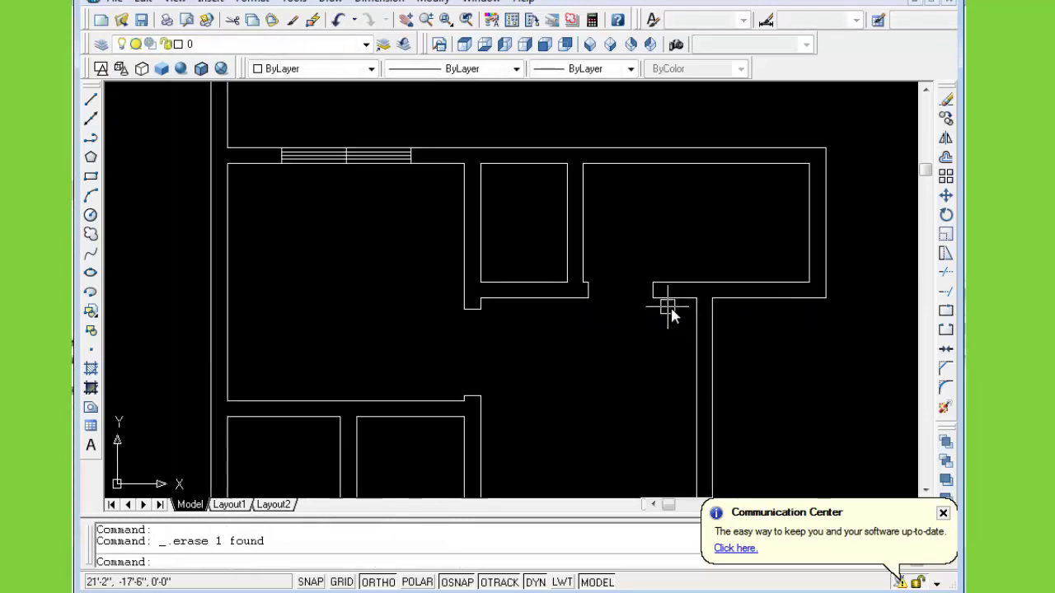
pyautogui.moveTo(671, 306); pyautogui.dragTo(530, 313, button='middle')
pyautogui.scroll(1, 588, 289)
pyautogui.moveTo(588, 290); pyautogui.dragTo(597, 290, button='middle')
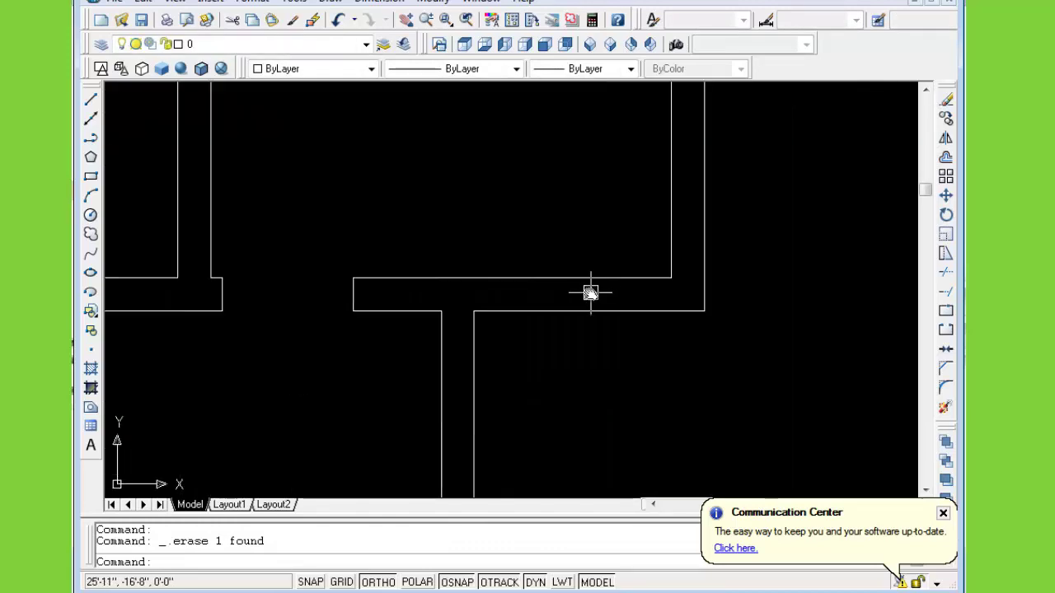
pyautogui.write('l')
pyautogui.press('Return')
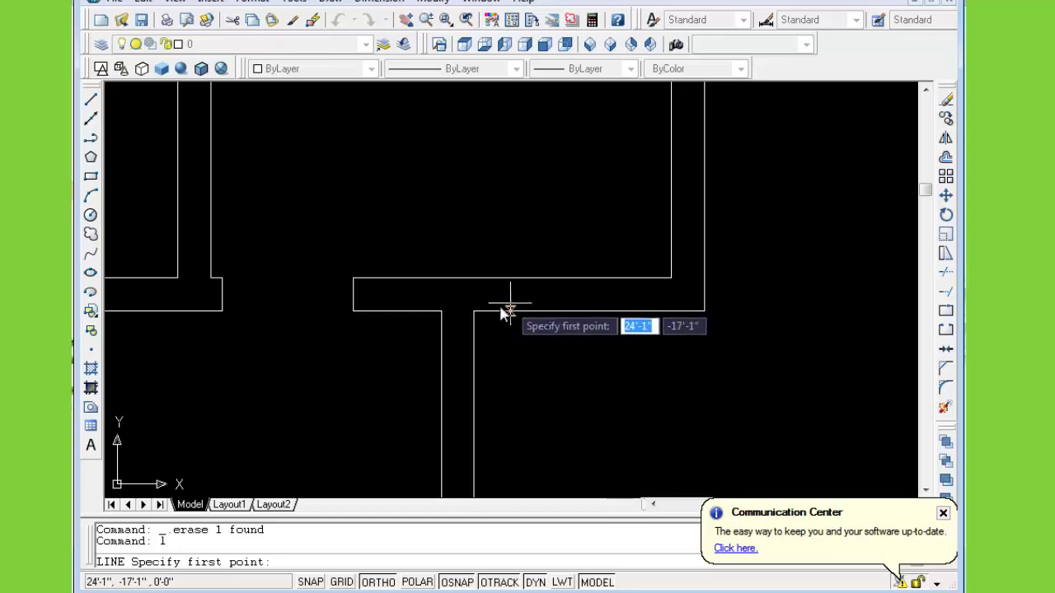
pyautogui.click(474, 311)
pyautogui.click(474, 278)
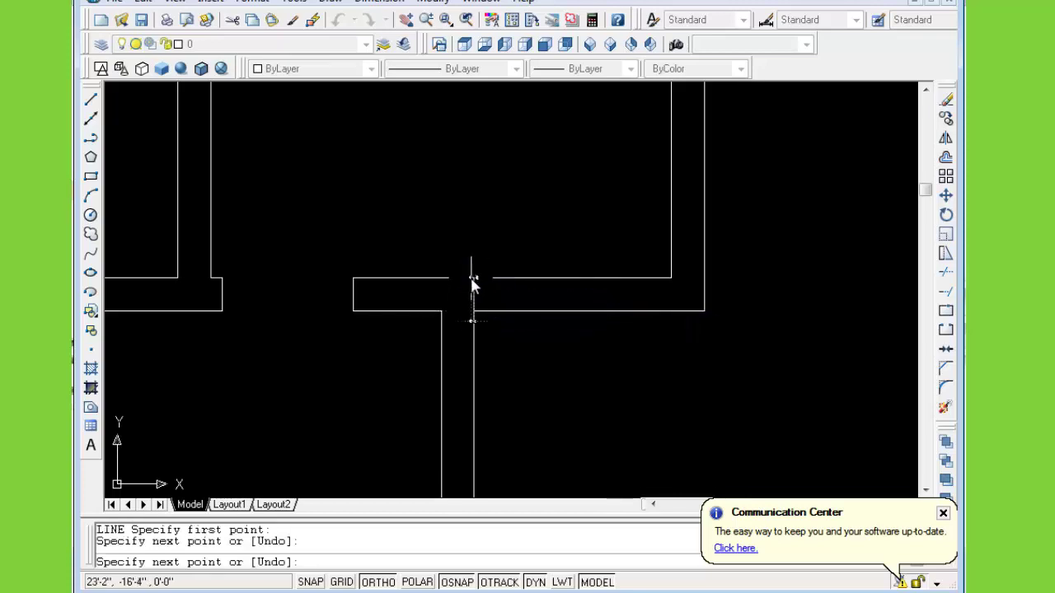
pyautogui.click(671, 277)
pyautogui.press('Escape')
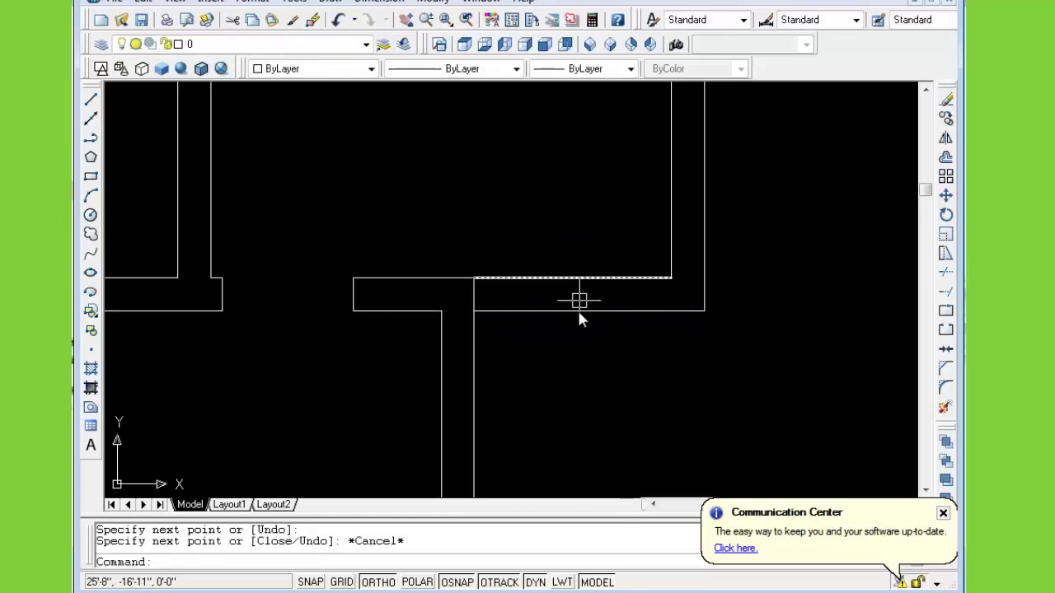
pyautogui.press('Return')
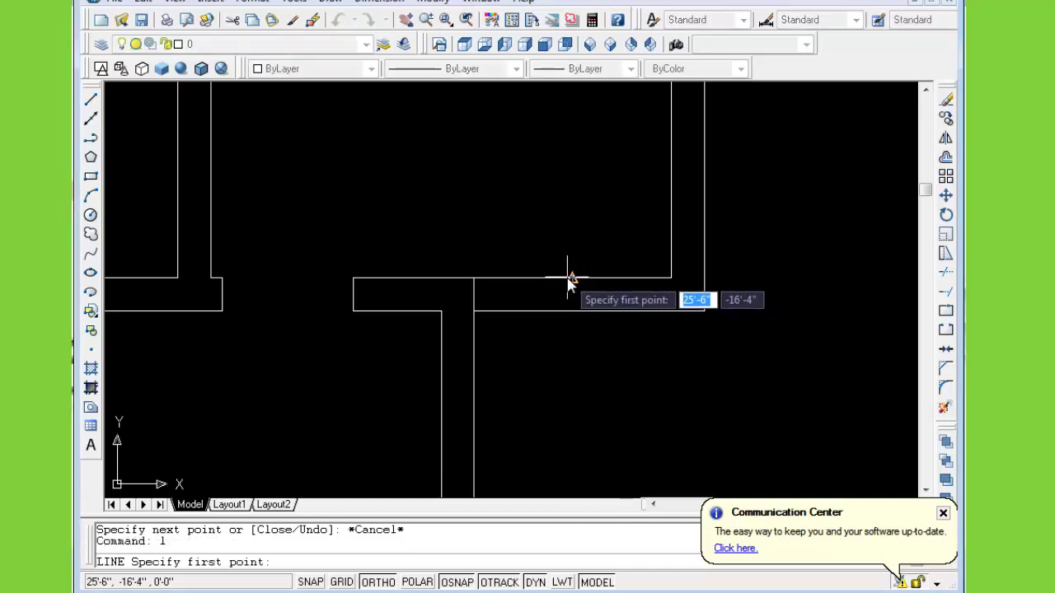
pyautogui.click(572, 311)
pyautogui.click(572, 312)
pyautogui.press('Escape')
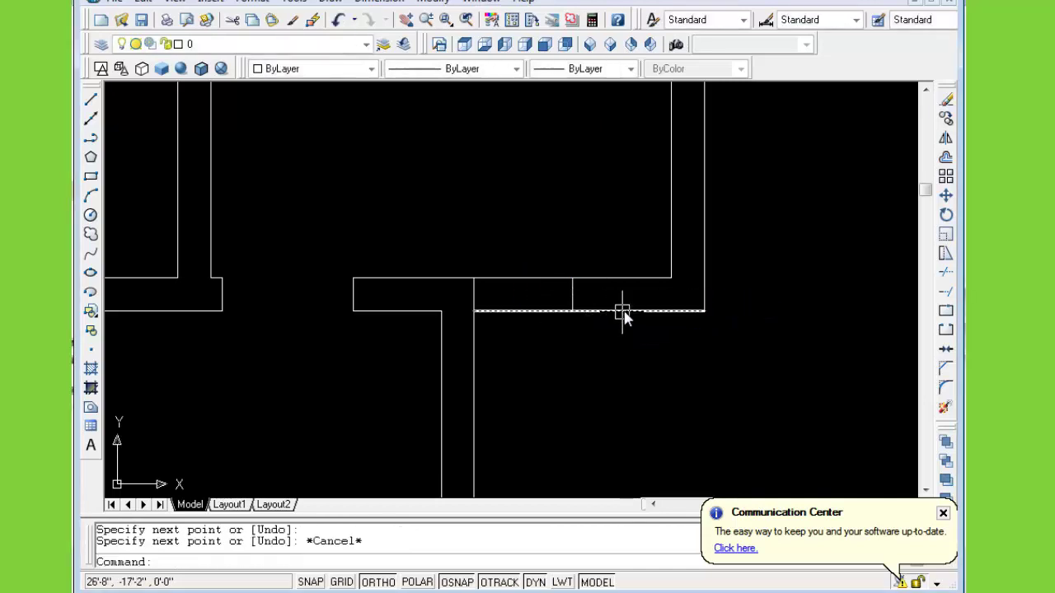
# Offset the new cross line 2' to the right
pyautogui.write('o')
pyautogui.press('Return')
pyautogui.write('2')
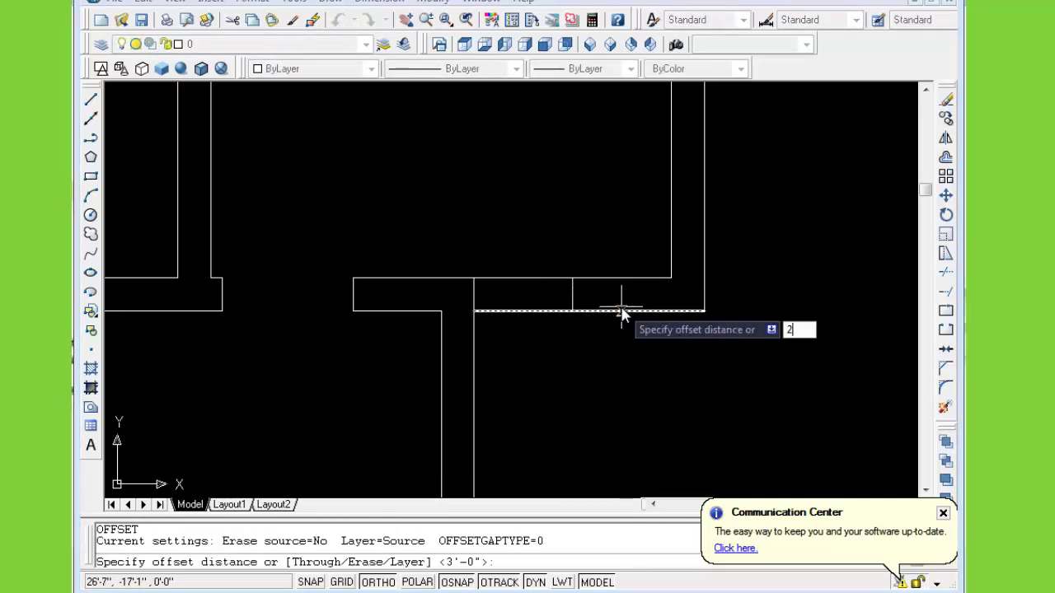
pyautogui.press('Return')
pyautogui.click(575, 299)
pyautogui.click(617, 299)
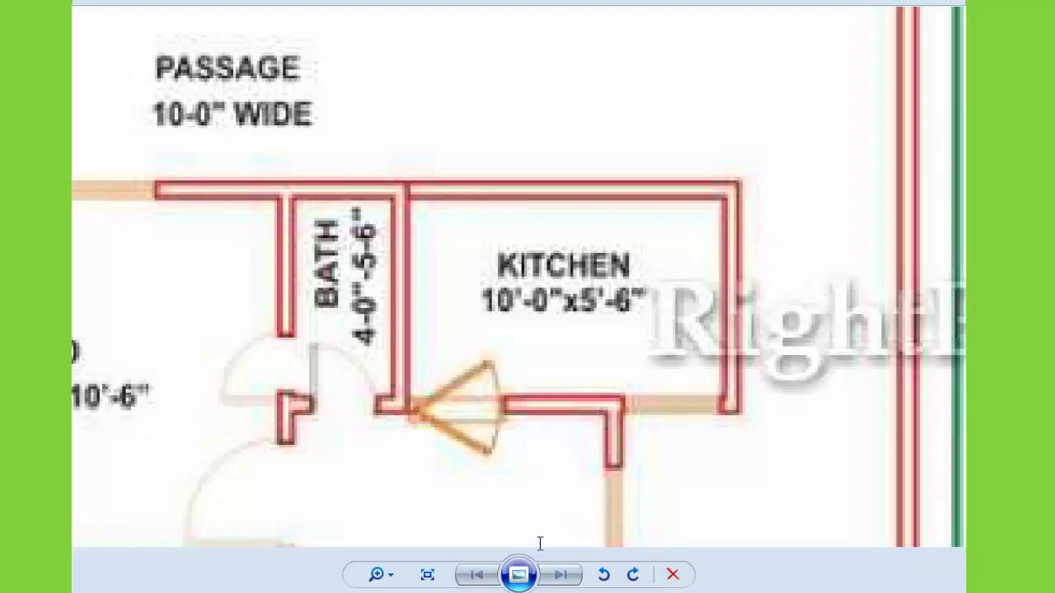
# Draw a line along the middle of the window opening to the far cross line
pyautogui.press('Escape')
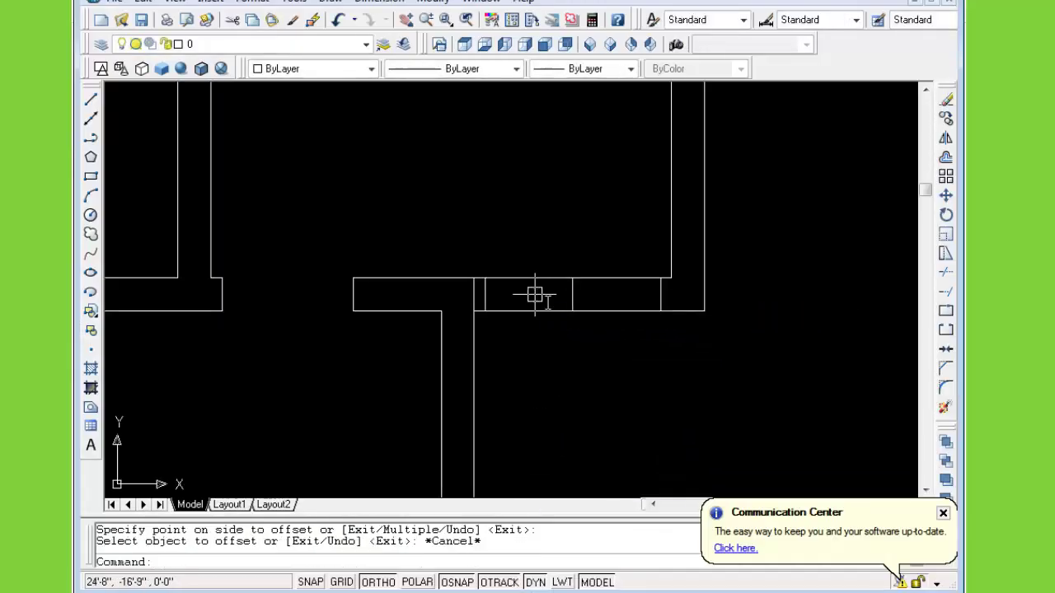
pyautogui.write('l')
pyautogui.press('Return')
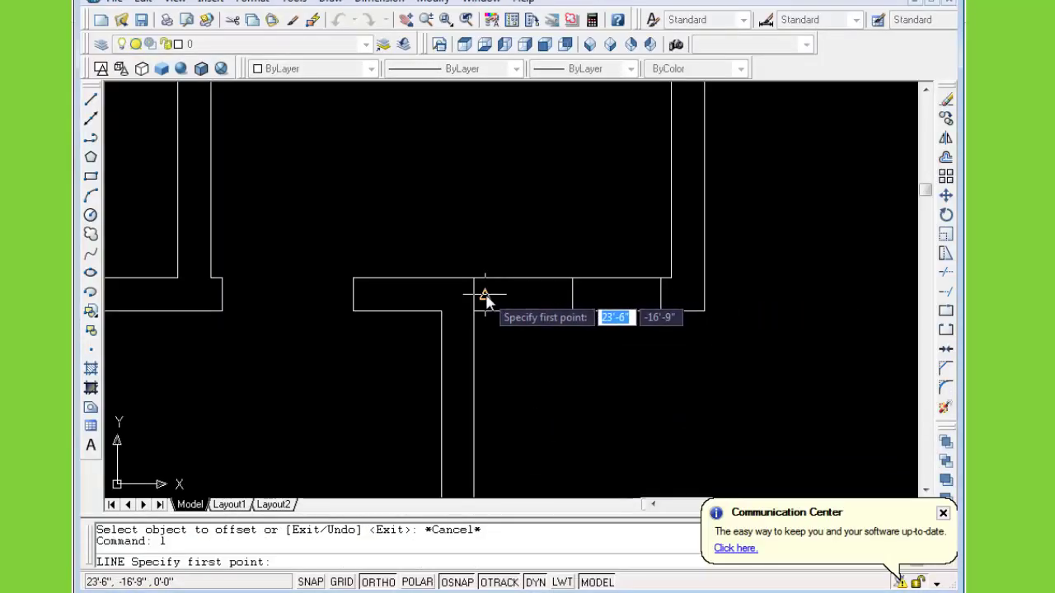
pyautogui.click(484, 295)
pyautogui.click(659, 294)
pyautogui.press('Escape')
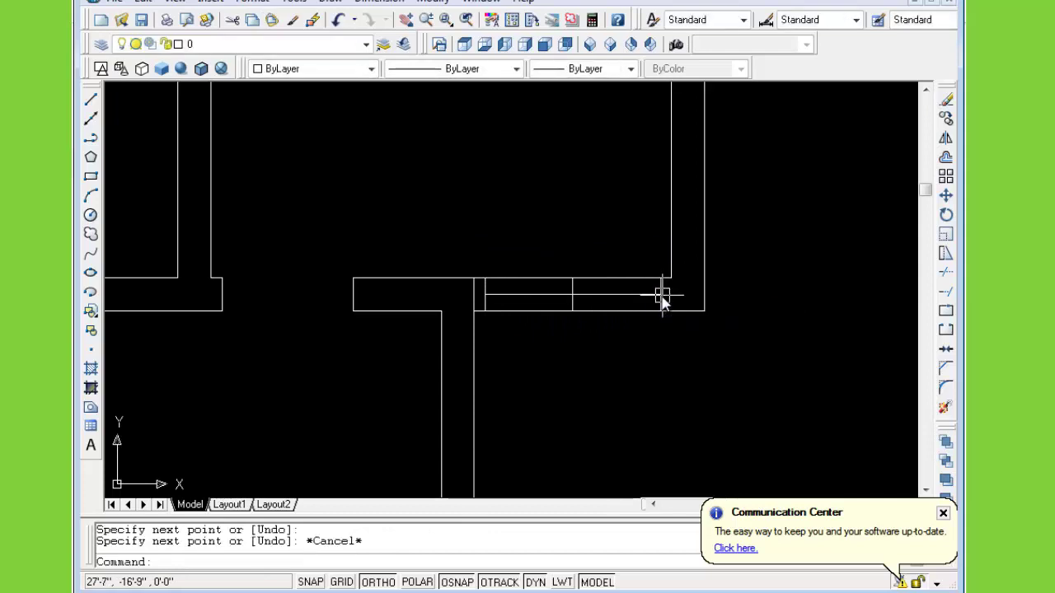
# Offset the middle window line 2 above and 2 below
pyautogui.write('o')
pyautogui.press('Return')
pyautogui.write('2')
pyautogui.press('Return')
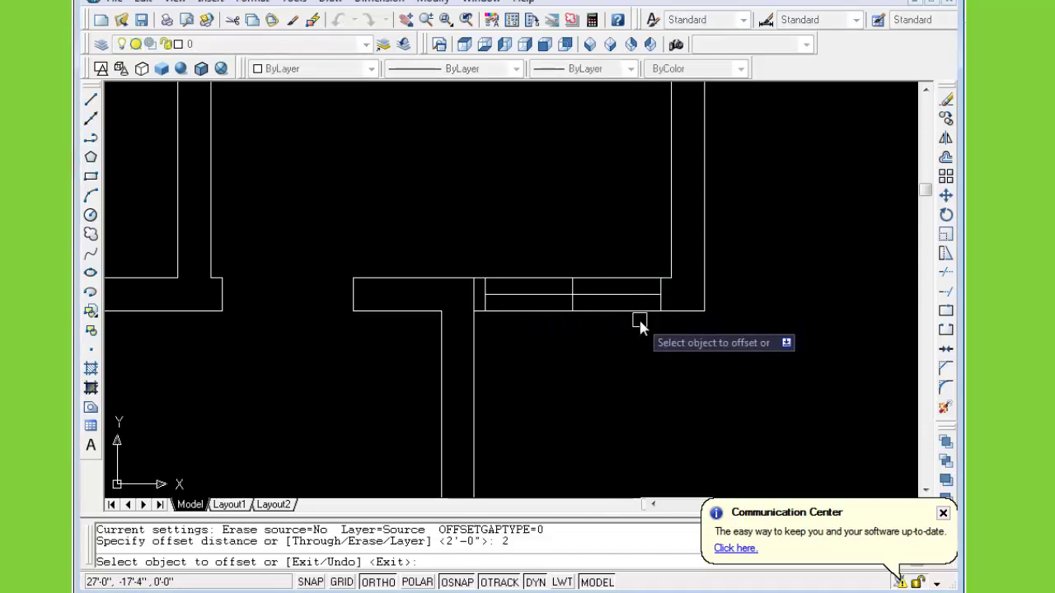
pyautogui.scroll(3, 638, 317)
pyautogui.click(636, 269)
pyautogui.click(635, 248)
pyautogui.click(635, 268)
pyautogui.click(494, 280)
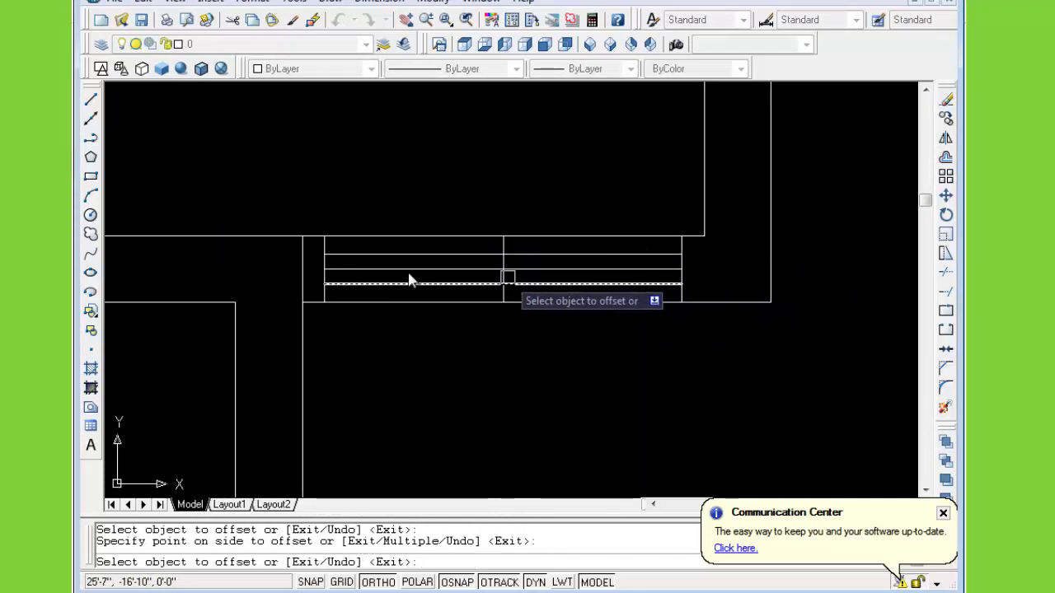
pyautogui.press('Escape')
# Erase the leftover vertical line and bring the whole floor plan into view
pyautogui.click(302, 265)
pyautogui.press('Delete')
pyautogui.scroll(-3, 387, 321)
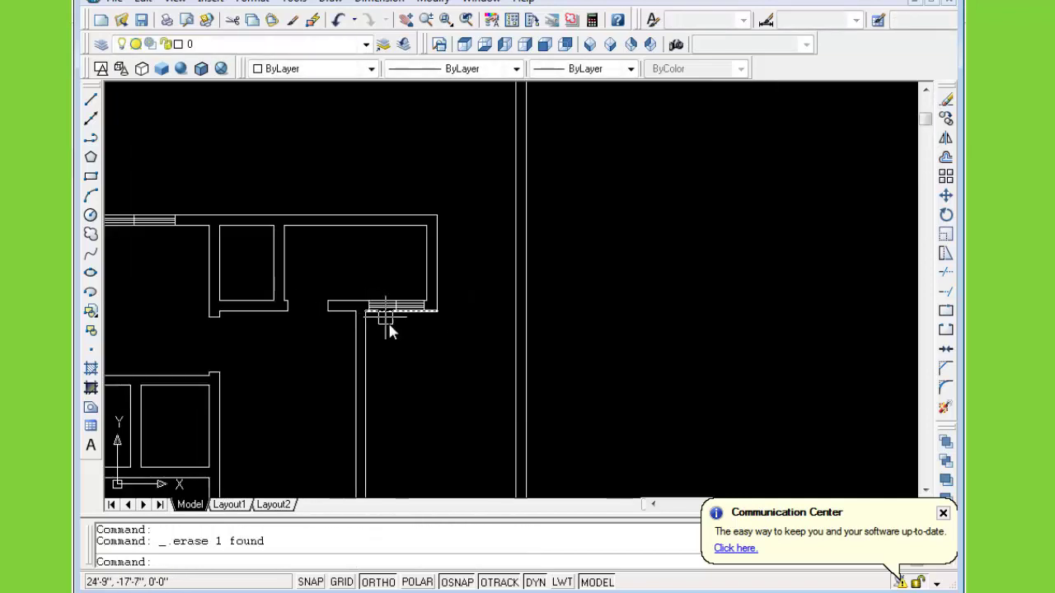
pyautogui.moveTo(387, 322); pyautogui.dragTo(589, 258, button='middle')
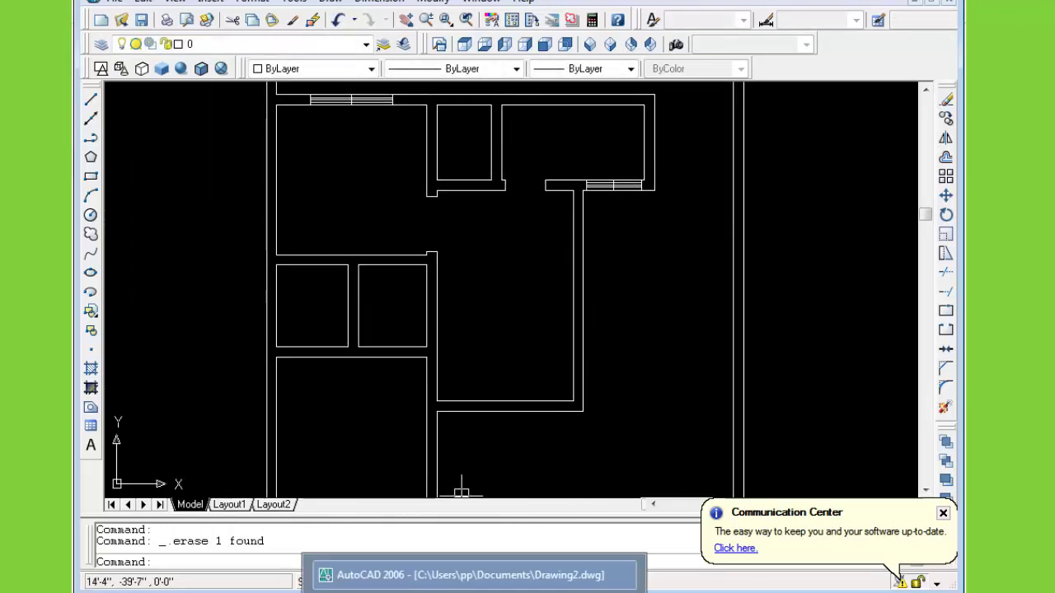
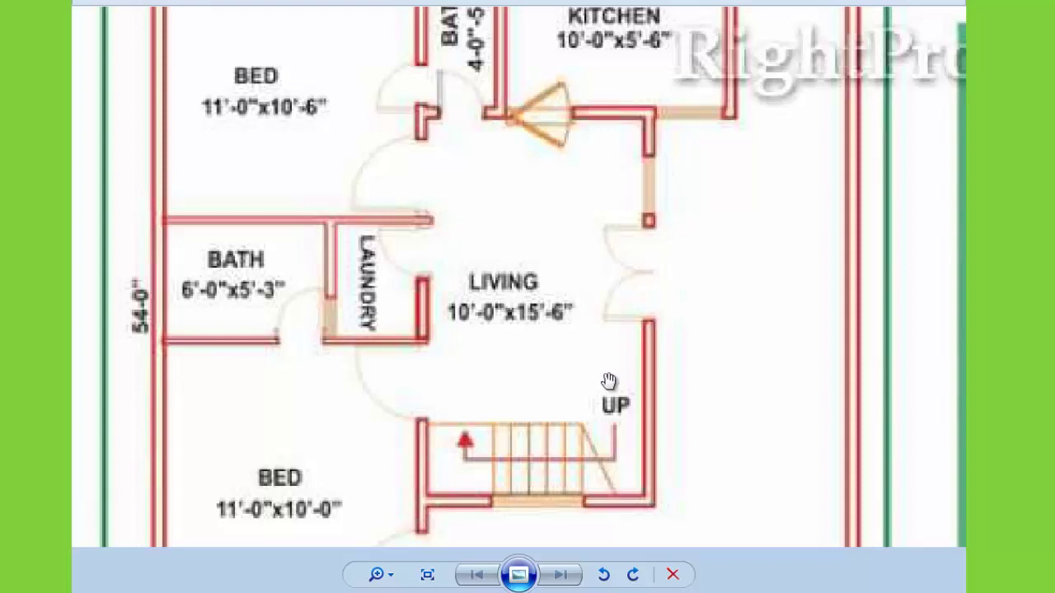
# Drag the reference image upward to show the lower bedroom and staircase
pyautogui.moveTo(599, 392); pyautogui.dragTo(619, 290)
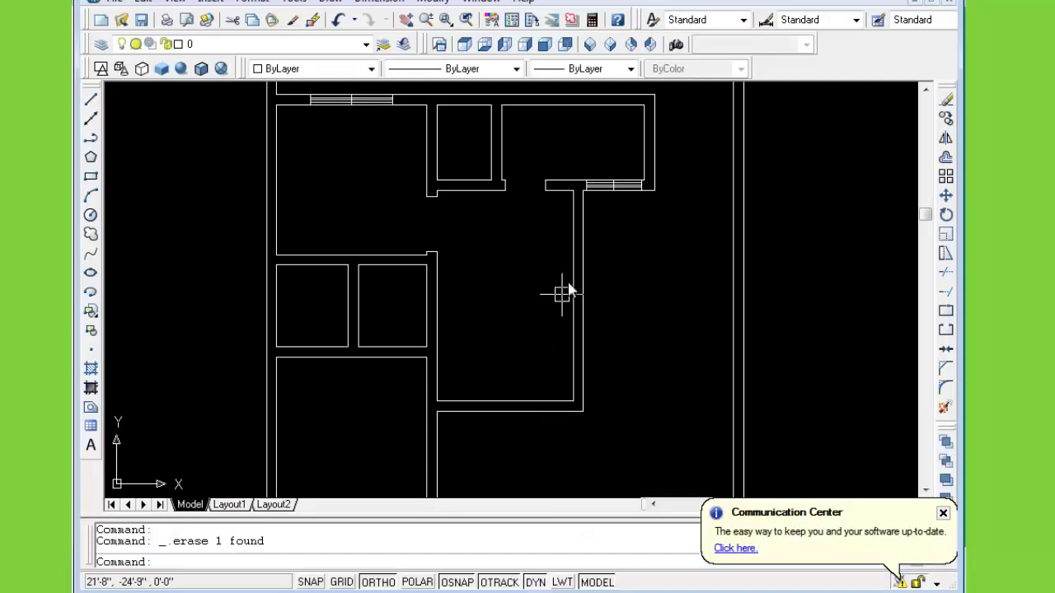
# Draw a line across the passage between the walls below the kitchen
pyautogui.scroll(2, 577, 237)
pyautogui.scroll(1, 585, 235)
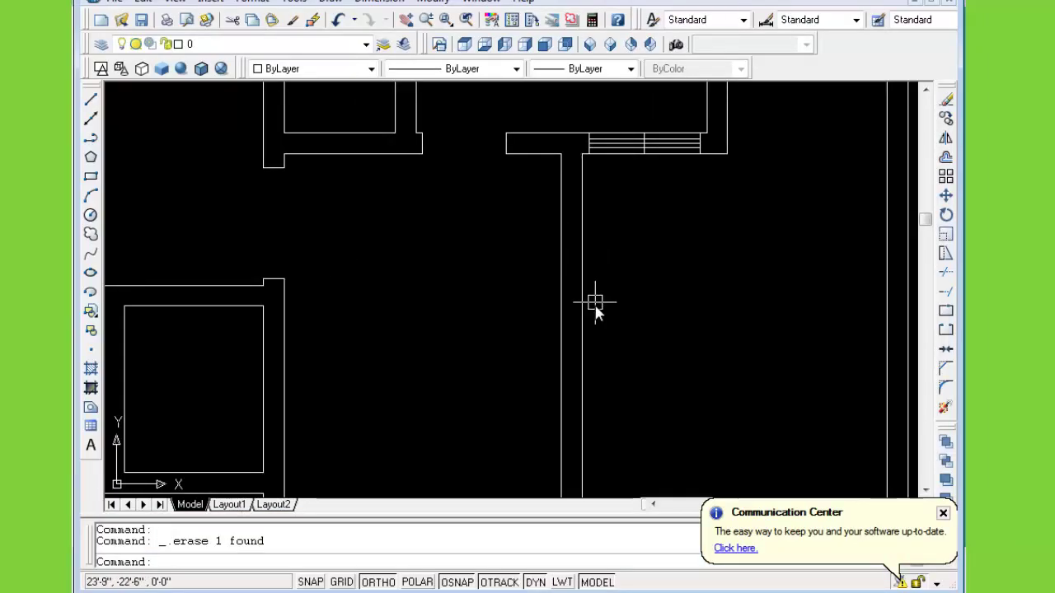
pyautogui.scroll(-4, 595, 303)
pyautogui.scroll(3, 597, 309)
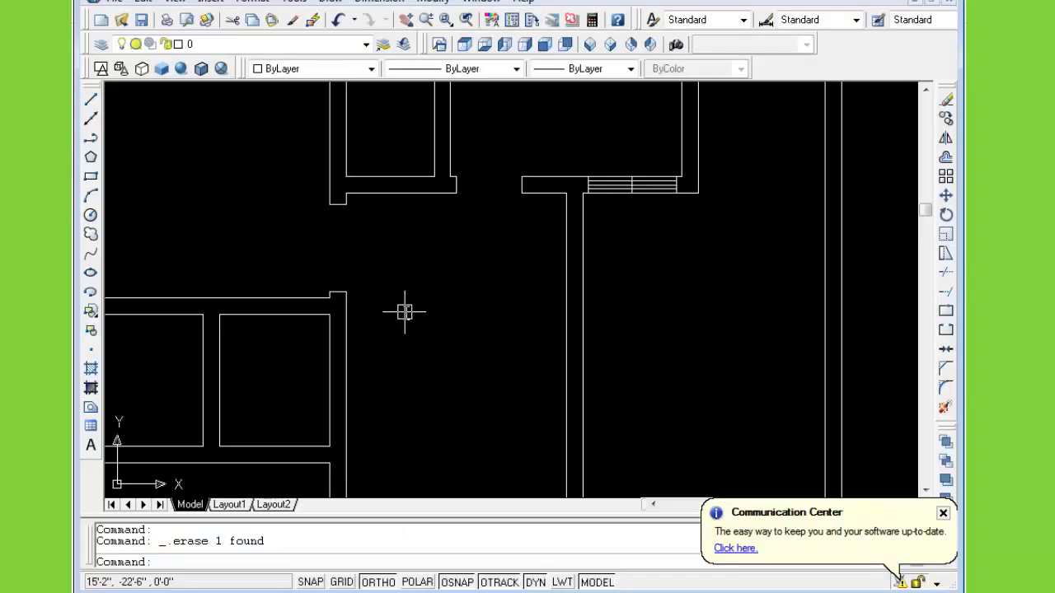
pyautogui.write('l')
pyautogui.press('Return')
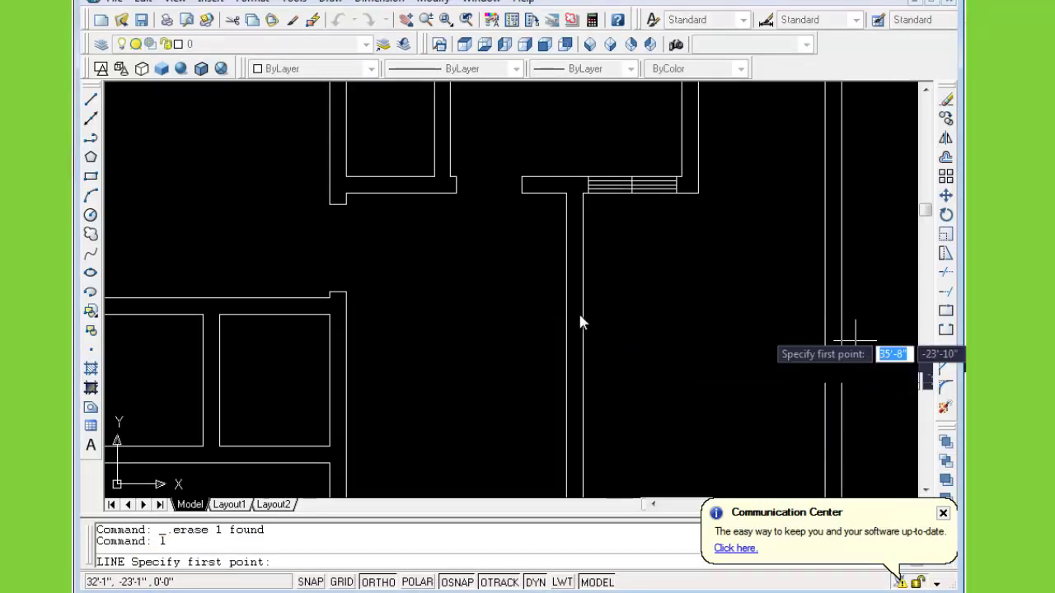
pyautogui.click(331, 296)
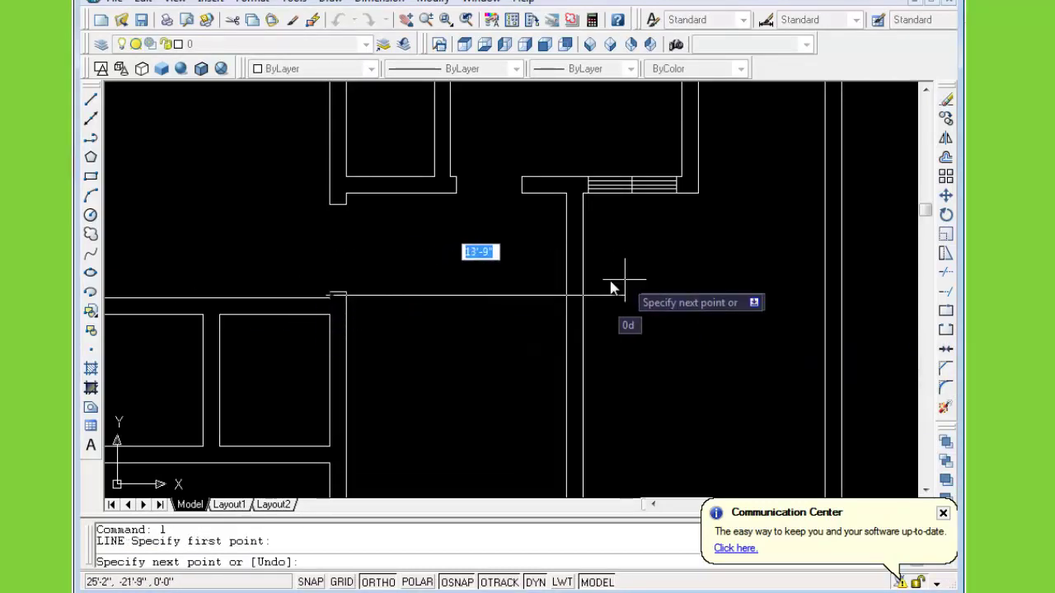
pyautogui.click(583, 298)
pyautogui.press('Escape')
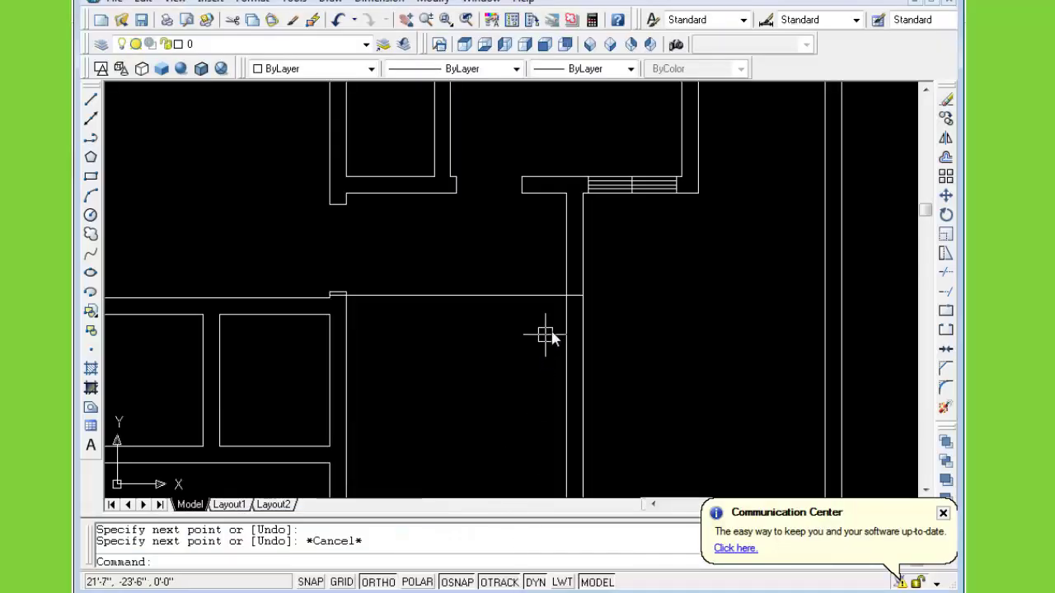
# Draw a vertical guide line down the wall and a short window end line across it
pyautogui.scroll(2, 577, 309)
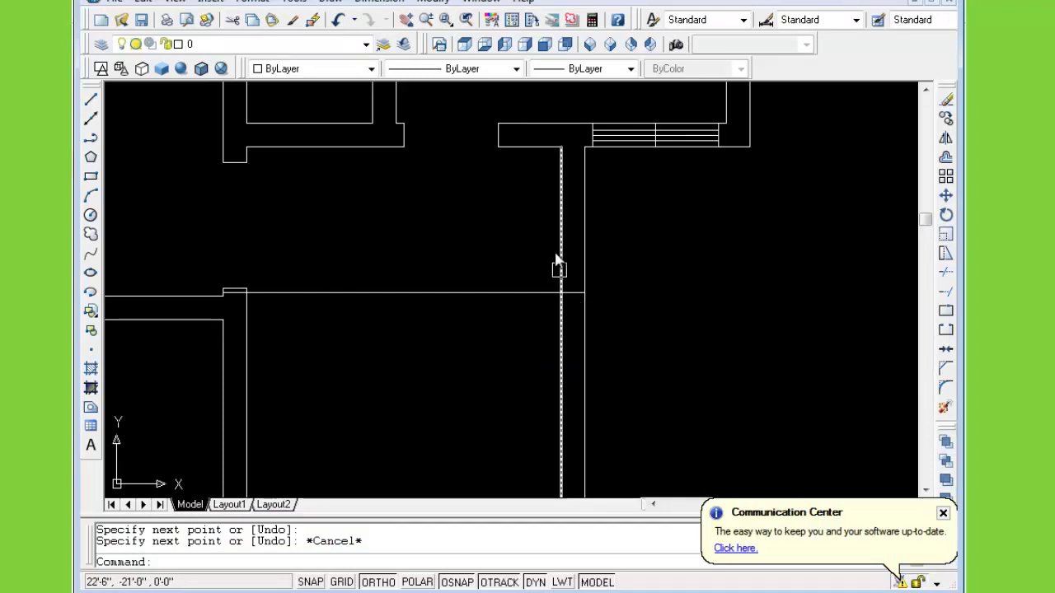
pyautogui.scroll(1, 569, 243)
pyautogui.write('l')
pyautogui.press('Return')
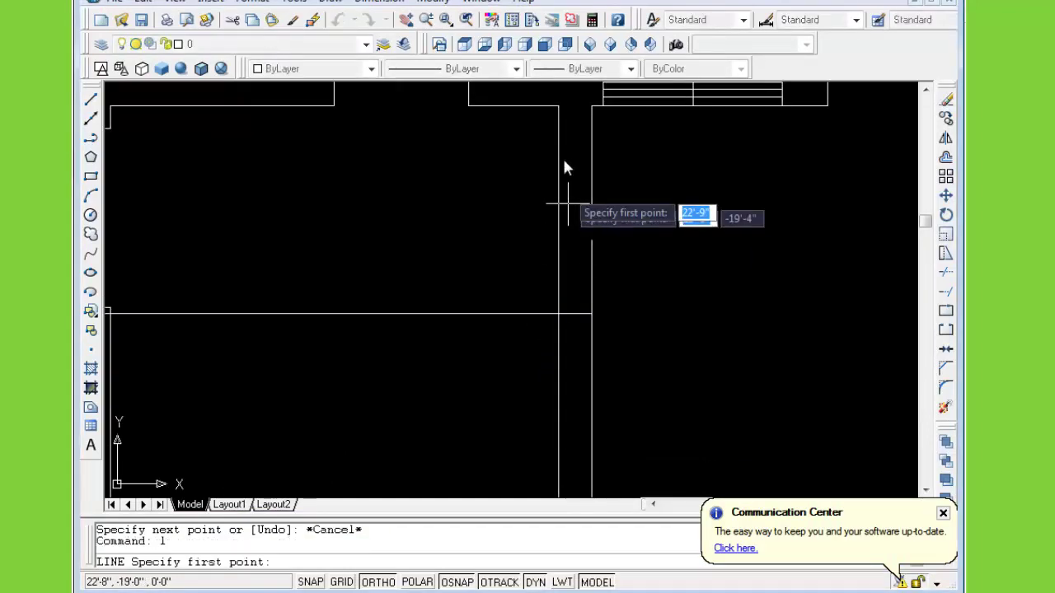
pyautogui.click(559, 105)
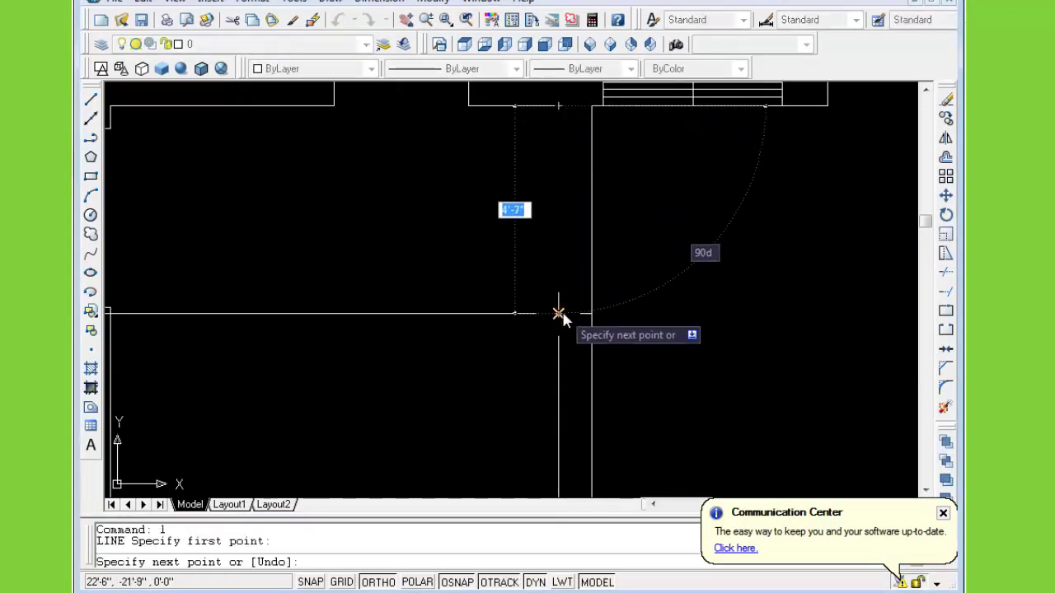
pyautogui.click(559, 314)
pyautogui.press('Escape')
pyautogui.press('Return')
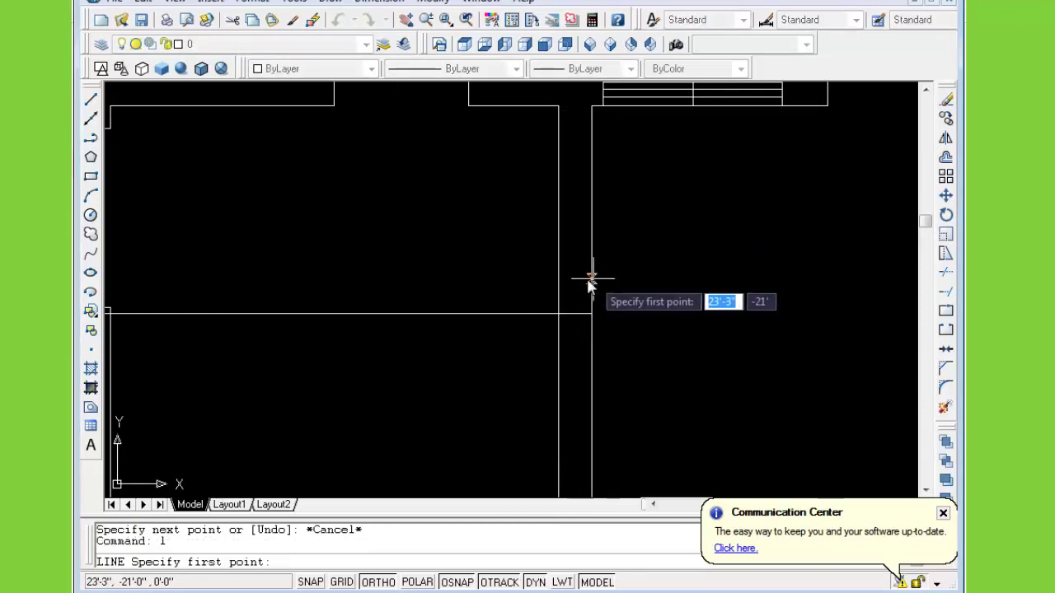
pyautogui.click(559, 212)
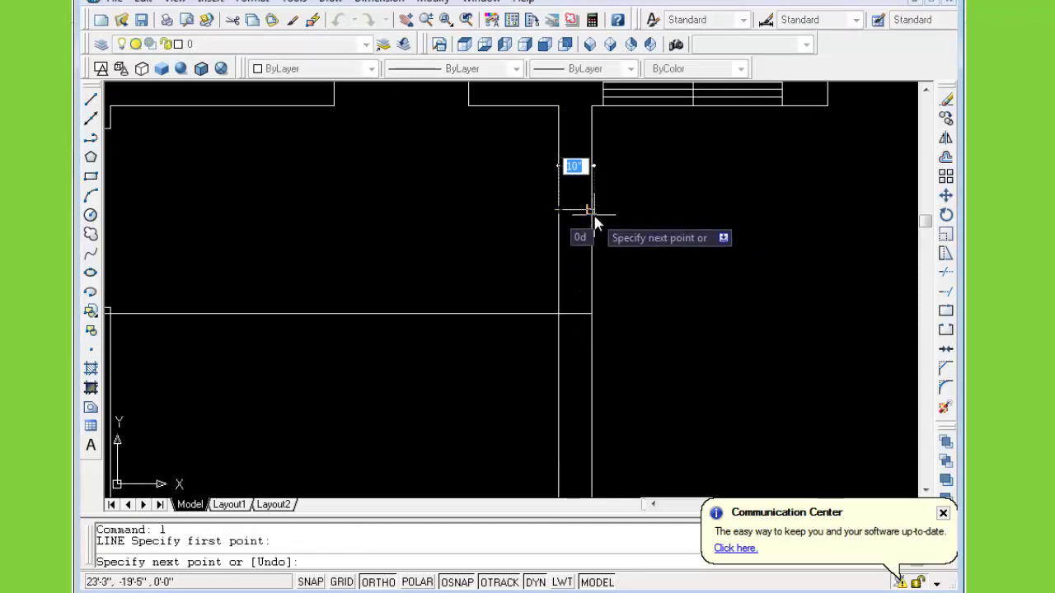
pyautogui.click(592, 211)
pyautogui.press('Escape')
# Offset the window end lines by 2 inches to form the window ends
pyautogui.write('o')
pyautogui.press('Return')
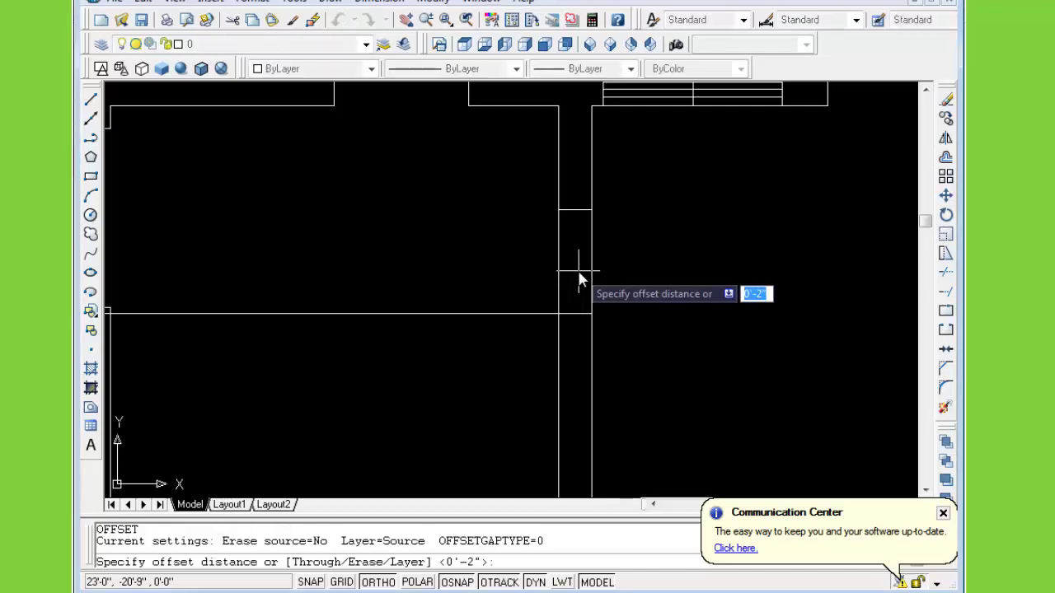
pyautogui.write('2')
pyautogui.press('Return')
pyautogui.click(569, 211)
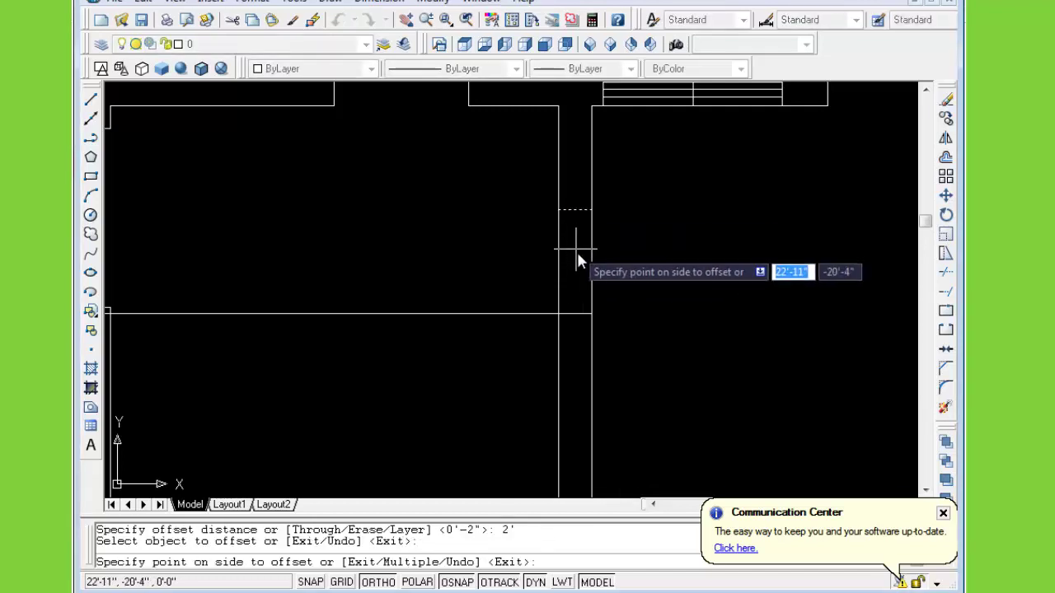
pyautogui.click(577, 251)
pyautogui.click(576, 211)
pyautogui.click(577, 180)
pyautogui.press('Escape')
pyautogui.press('Escape')
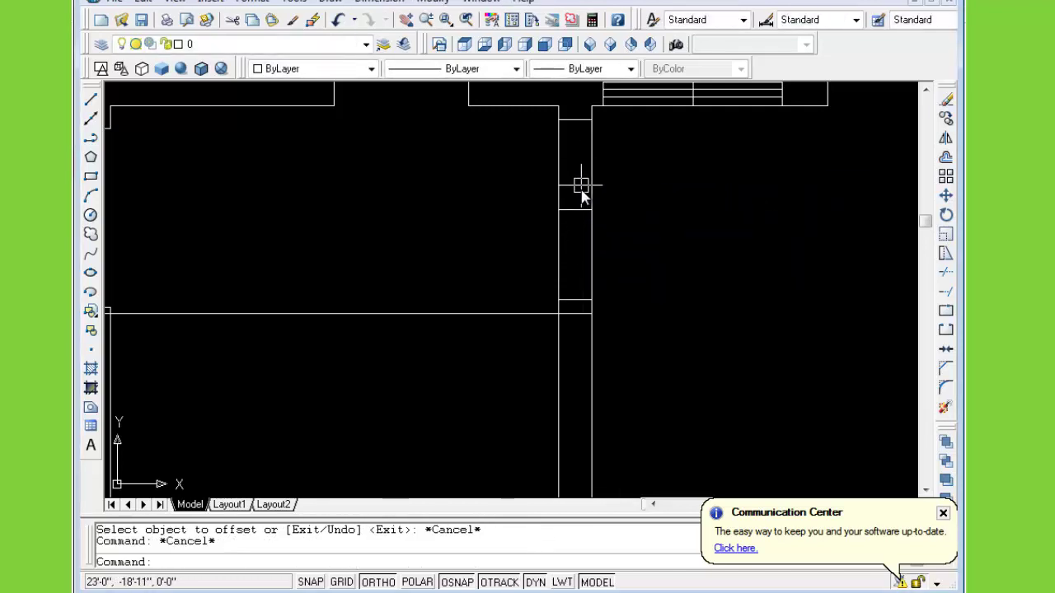
# Draw a center glazing line from the upper to the lower window end
pyautogui.write('l')
pyautogui.press('Return')
pyautogui.click(575, 120)
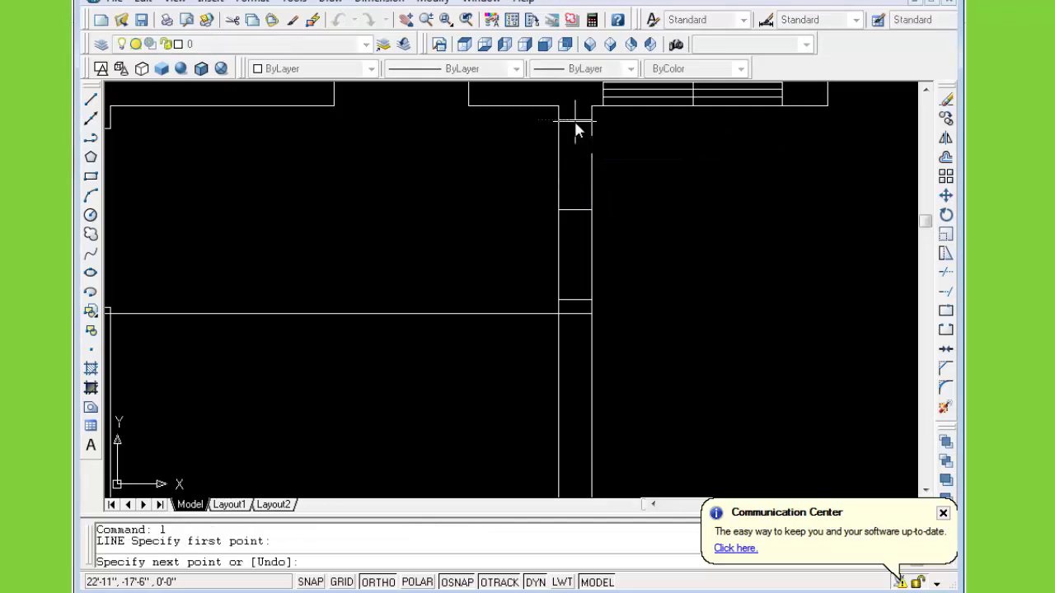
pyautogui.click(577, 299)
pyautogui.press('Escape')
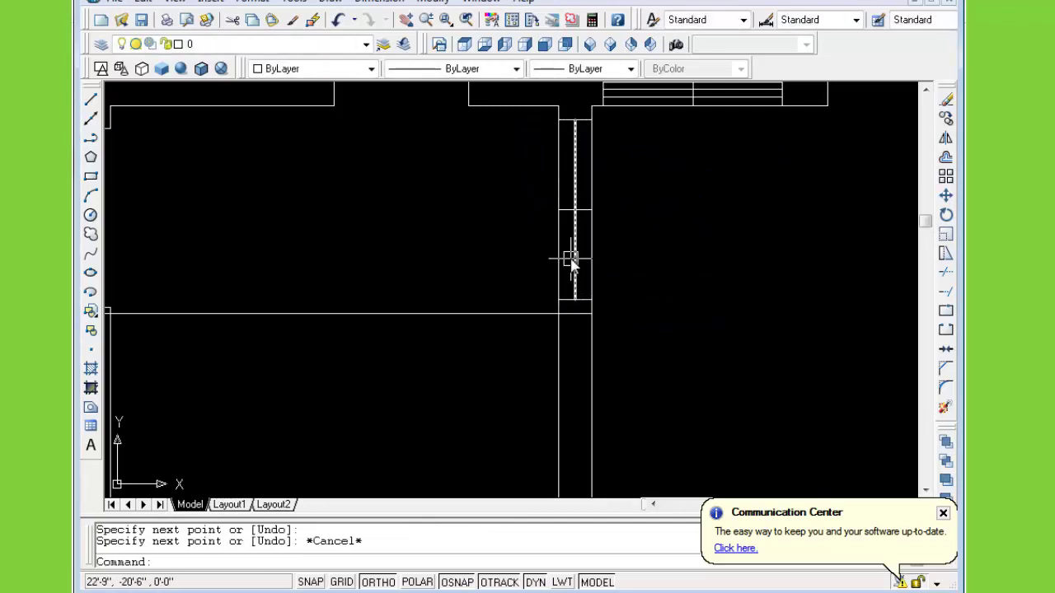
# Offset the glazing line by 2 inches on each side
pyautogui.write('o')
pyautogui.press('Return')
pyautogui.write('2')
pyautogui.press('Return')
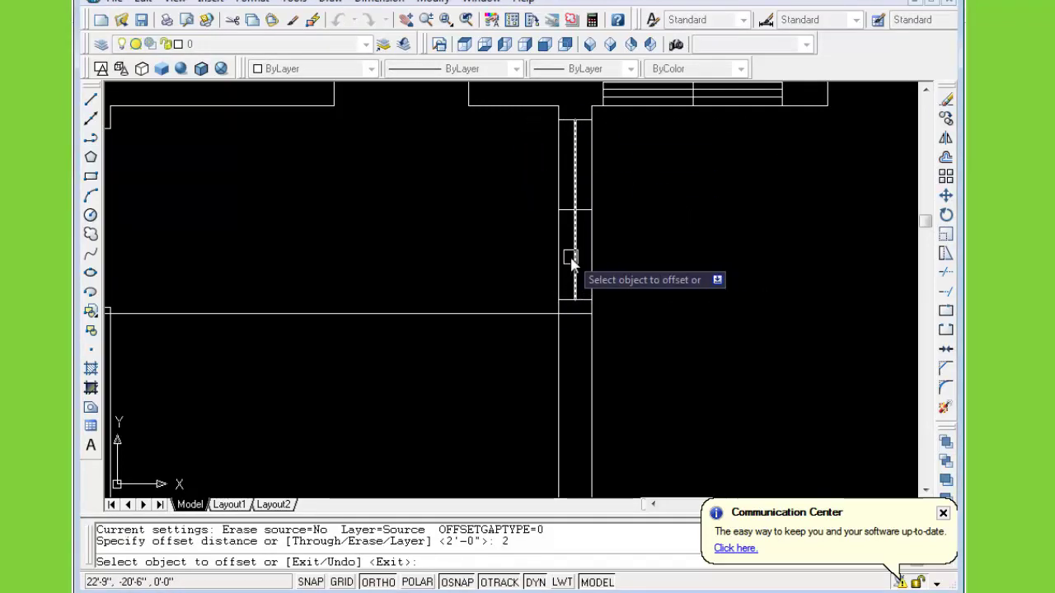
pyautogui.click(574, 257)
pyautogui.click(582, 264)
pyautogui.click(582, 265)
pyautogui.click(569, 269)
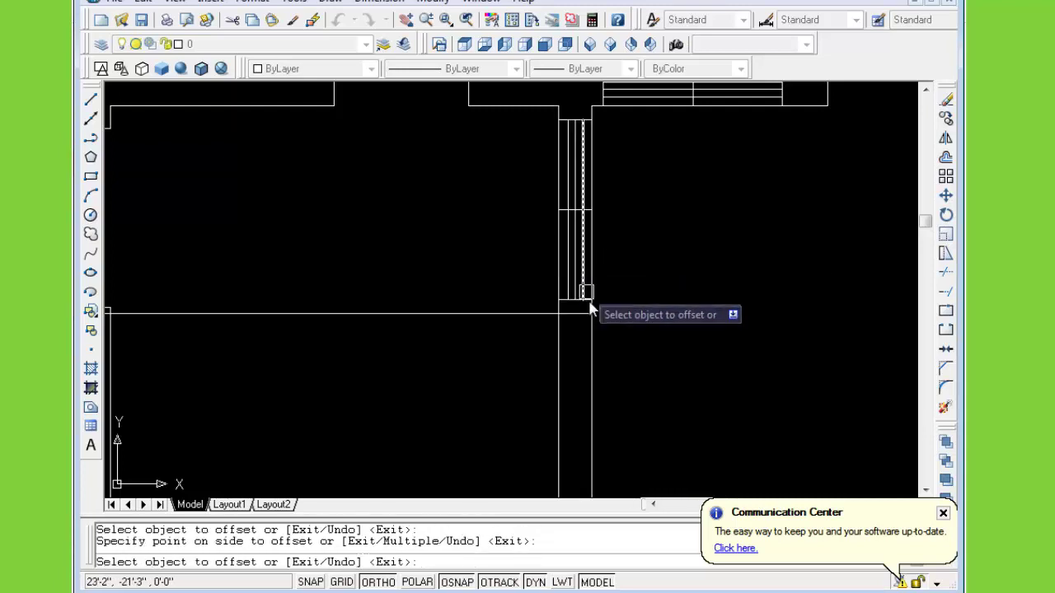
pyautogui.moveTo(548, 340); pyautogui.dragTo(550, 182, button='middle')
pyautogui.press('Escape')
# Delete the horizontal guide line and offset the wall line 6 units inward
pyautogui.click(530, 155)
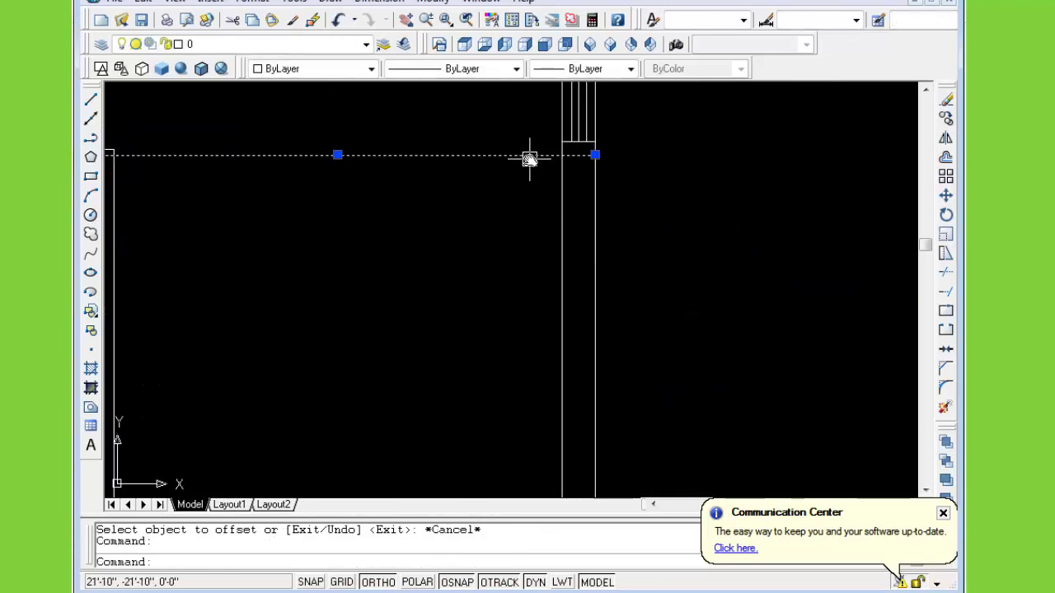
pyautogui.press('Delete')
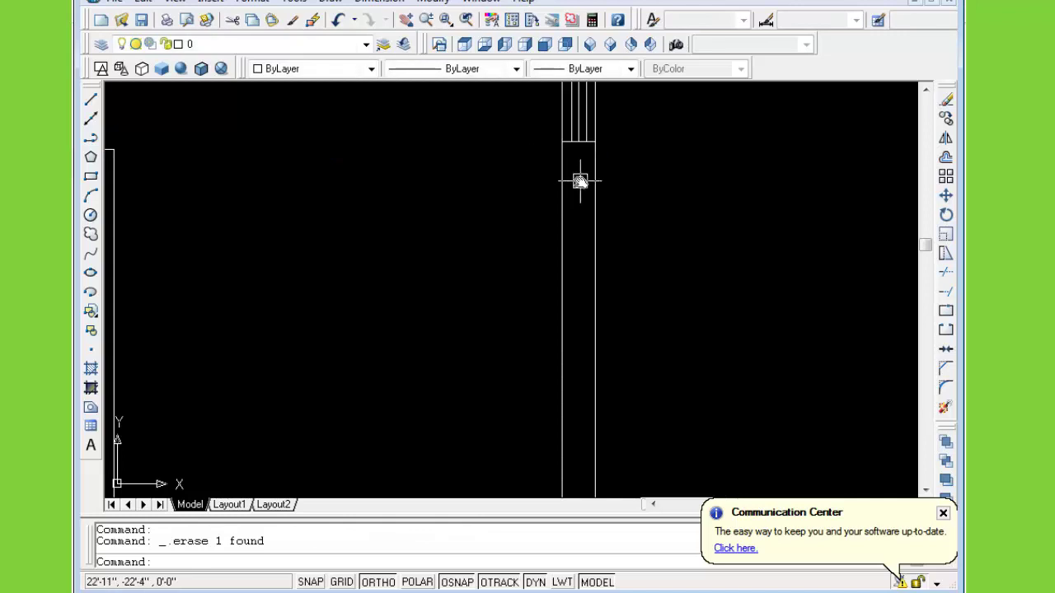
pyautogui.write('o')
pyautogui.press('Return')
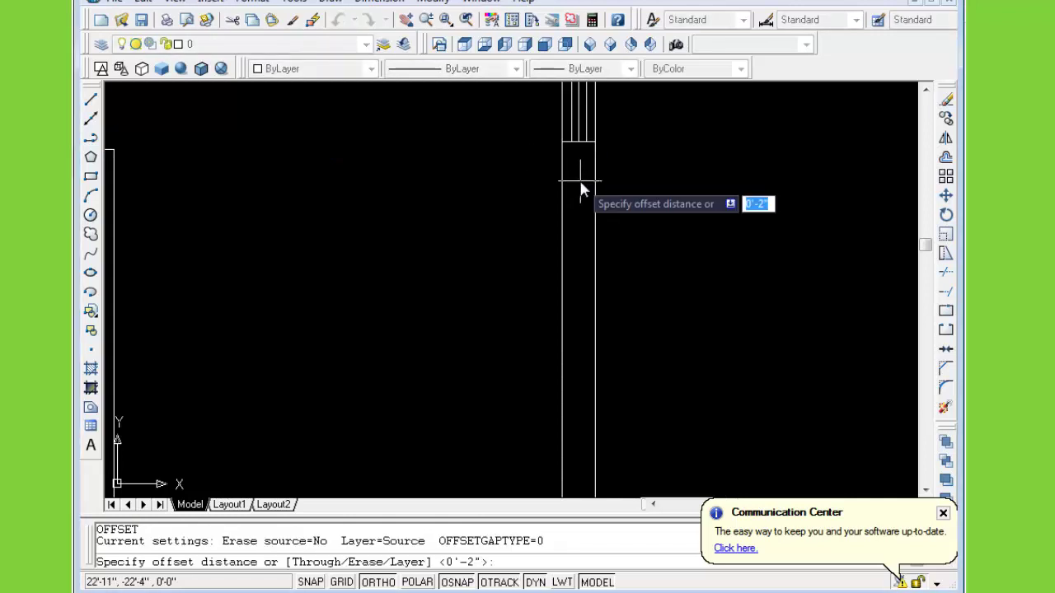
pyautogui.write('6')
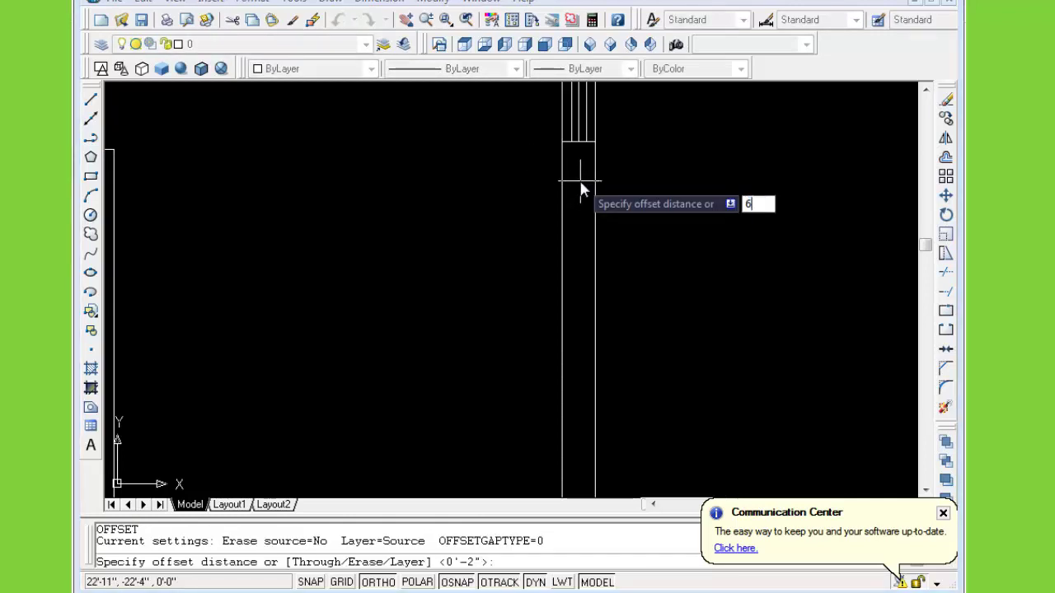
pyautogui.press('Return')
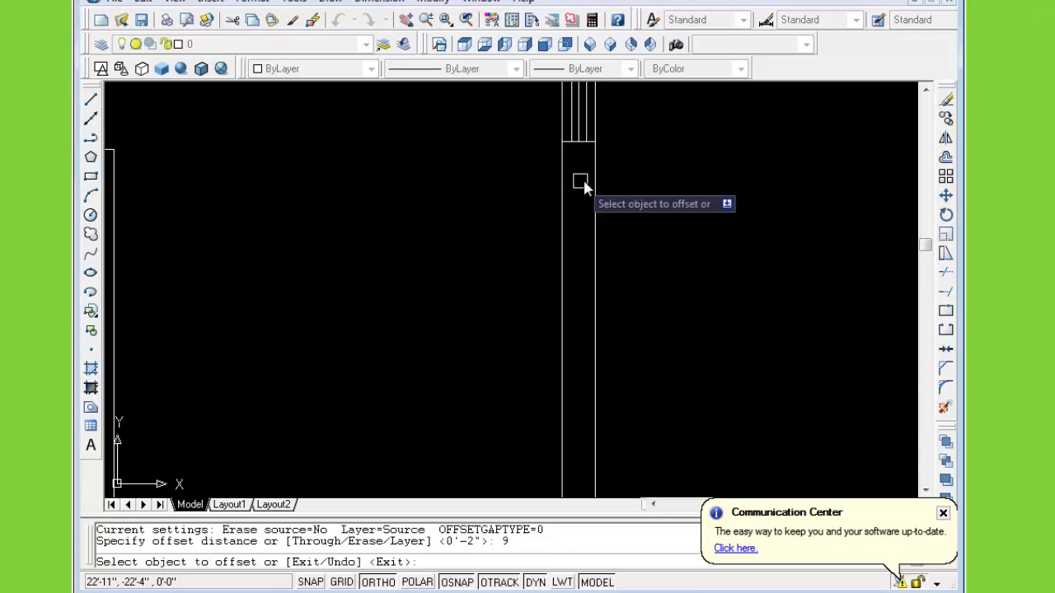
pyautogui.click(574, 147)
pyautogui.click(584, 191)
pyautogui.scroll(2, 577, 152)
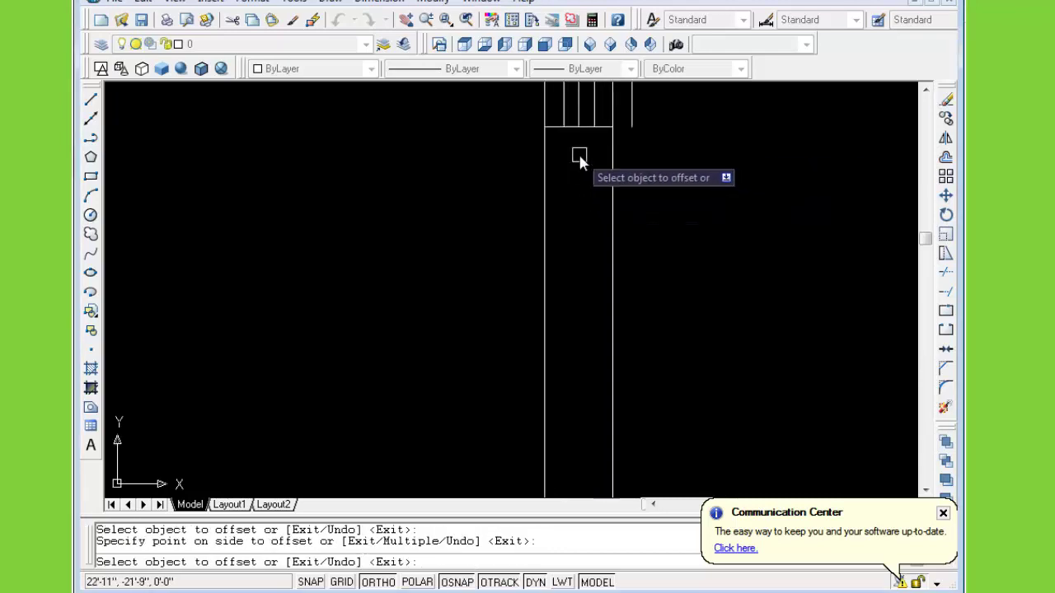
pyautogui.scroll(3, 577, 152)
pyautogui.press('Escape')
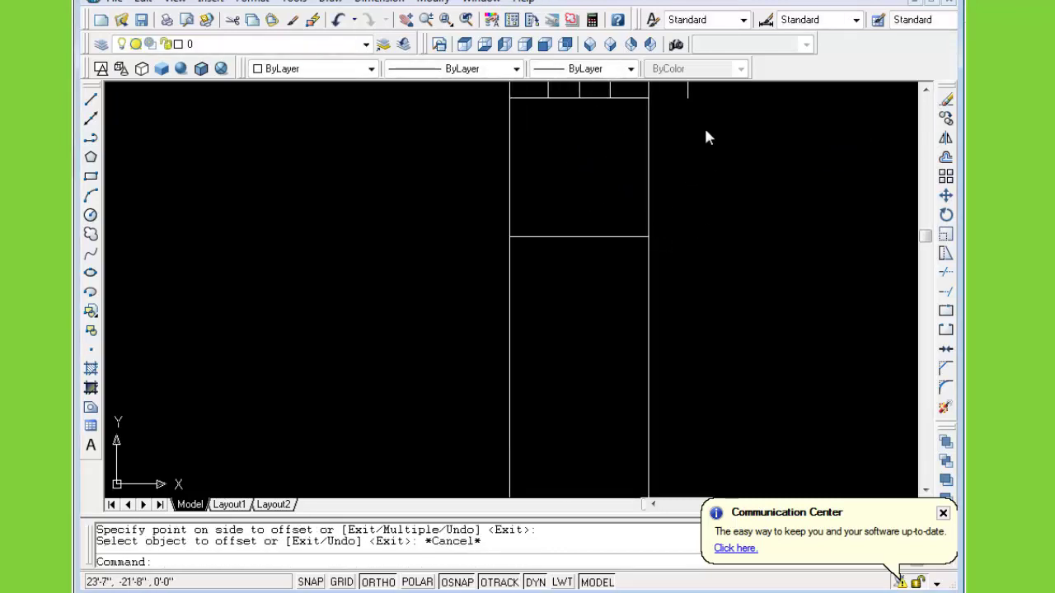
# Delete a stray short line and offset the wall's cross line 5 feet to mark the opening
pyautogui.click(688, 91)
pyautogui.press('Delete')
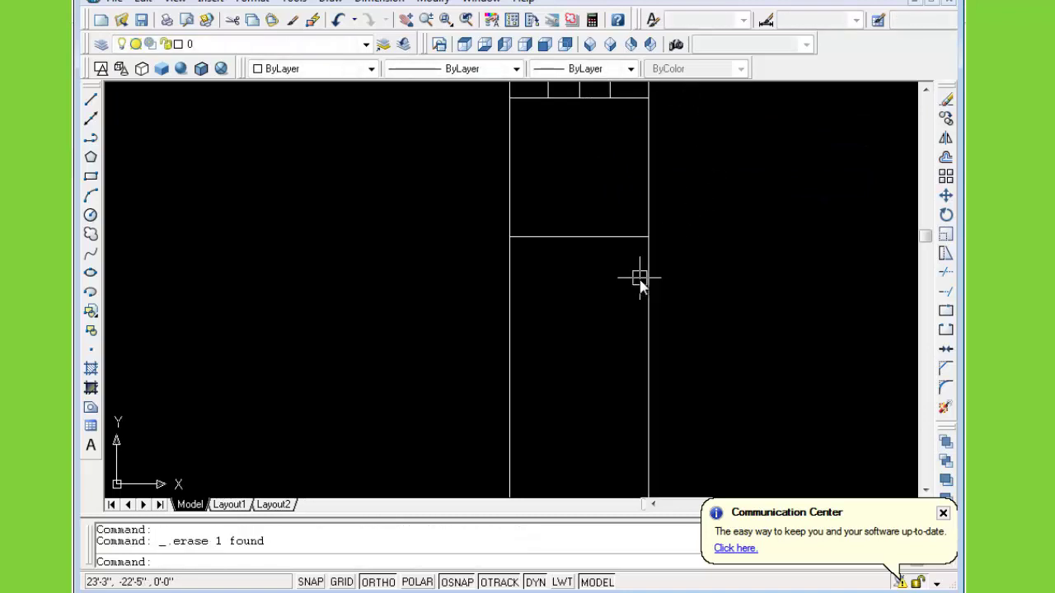
pyautogui.scroll(-4, 640, 282)
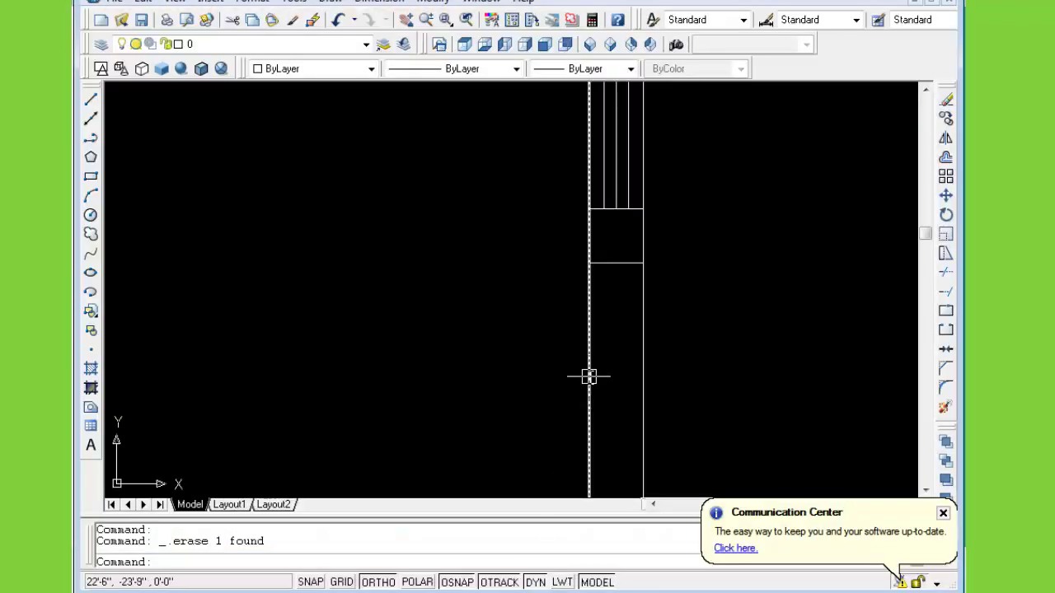
pyautogui.write('o')
pyautogui.press('Return')
pyautogui.write('5')
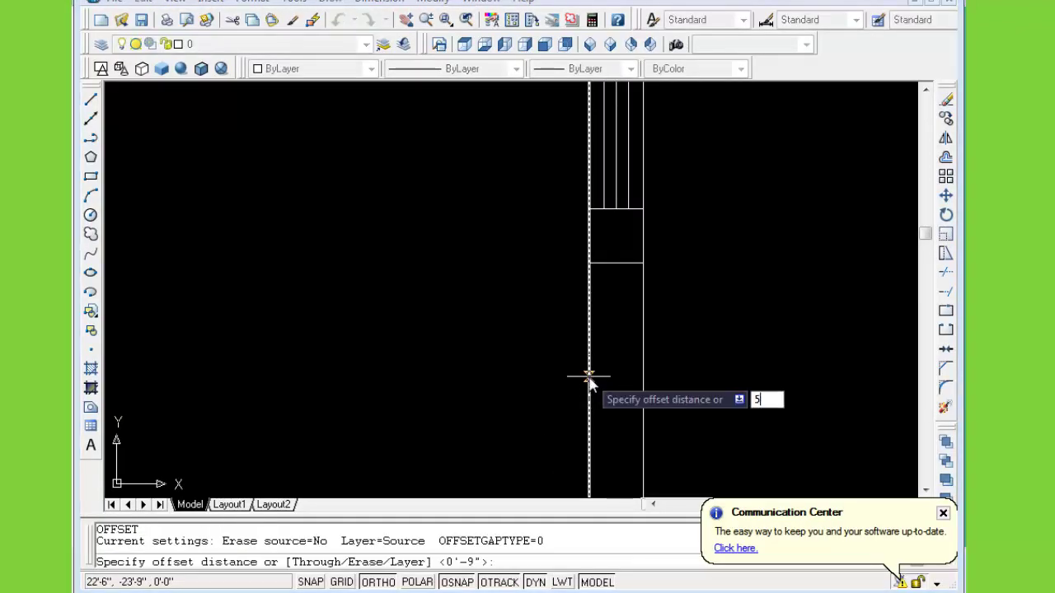
pyautogui.press('Return')
pyautogui.click(643, 346)
pyautogui.click(620, 381)
pyautogui.scroll(-3, 620, 381)
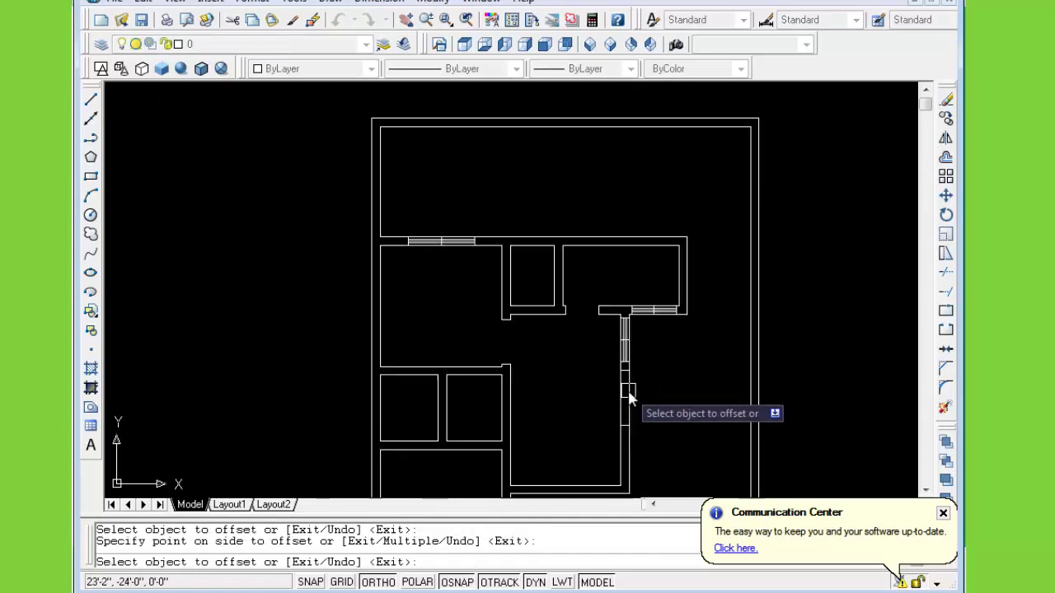
pyautogui.scroll(3, 629, 445)
pyautogui.scroll(2, 632, 353)
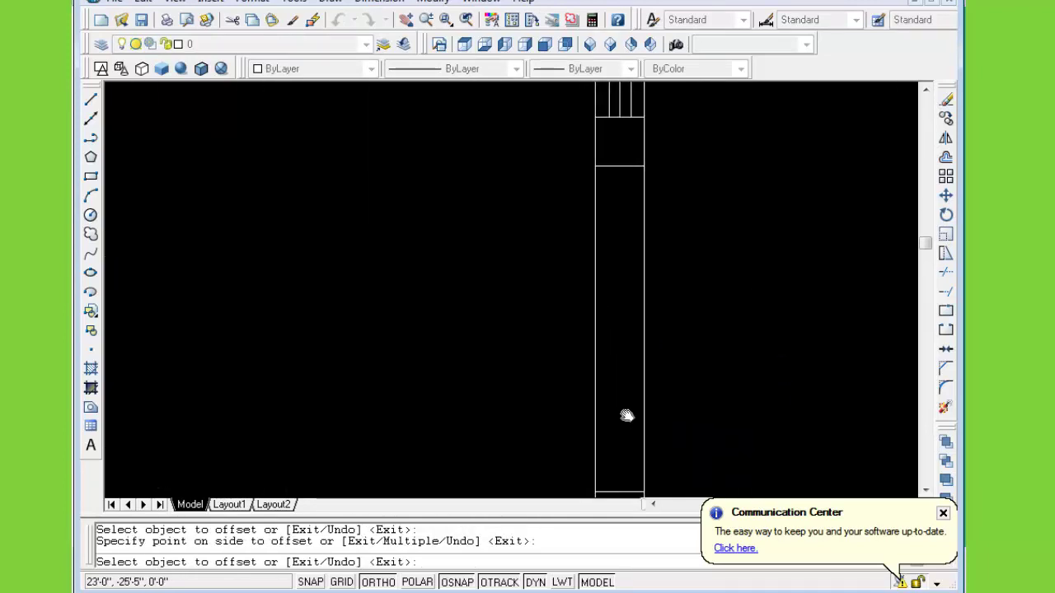
pyautogui.press('Escape')
# Trim both vertical wall lines between the two cross lines to open the doorway
pyautogui.write('tr')
pyautogui.press('Return')
pyautogui.press('Return')
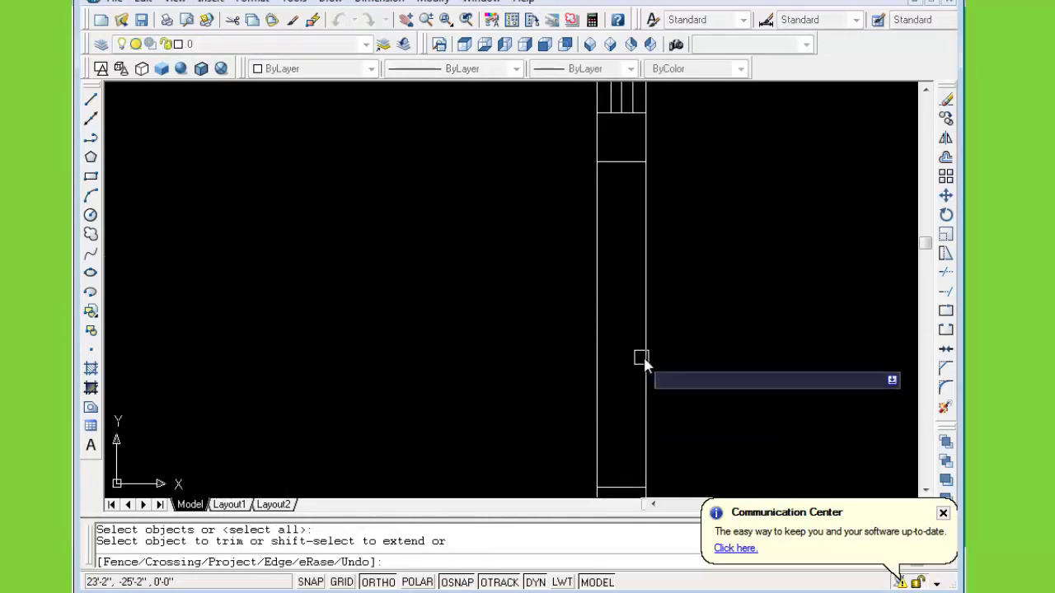
pyautogui.click(645, 354)
pyautogui.click(597, 359)
pyautogui.scroll(-3, 597, 362)
# Pan the reference image to show the bedroom, laundry and stair area
pyautogui.moveTo(619, 376)
pyautogui.mouseDown(button='middle')
pyautogui.moveTo(643, 332)
pyautogui.moveTo(588, 242)
pyautogui.moveTo(657, 307)
pyautogui.mouseUp(button='middle')
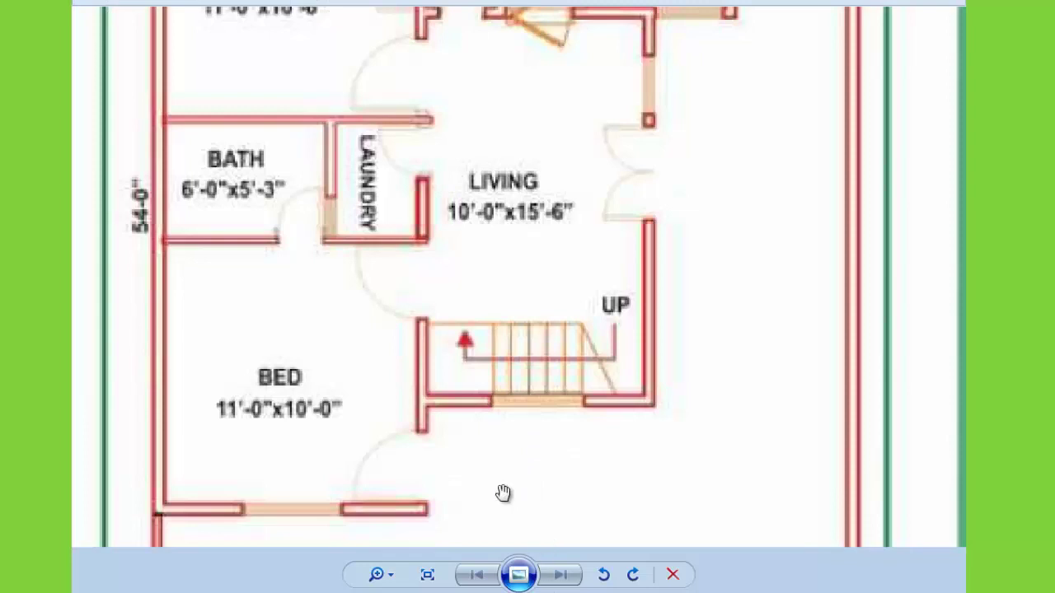
pyautogui.moveTo(472, 402); pyautogui.dragTo(545, 343)
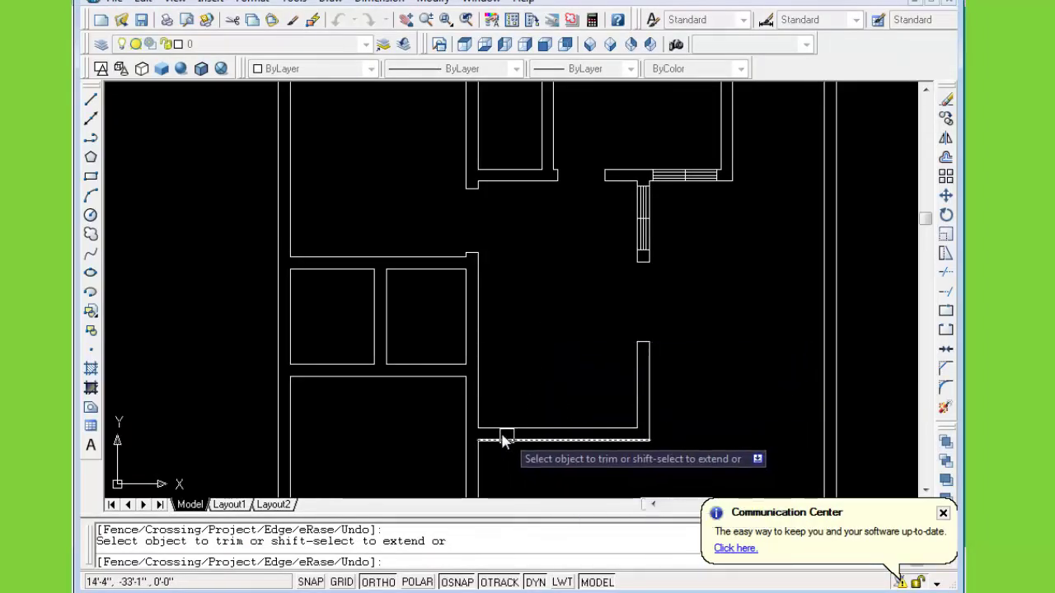
# Check the reference plan, then draw a cross line over the wall beside the staircase
pyautogui.press('Escape')
pyautogui.scroll(2, 494, 433)
pyautogui.scroll(2, 466, 421)
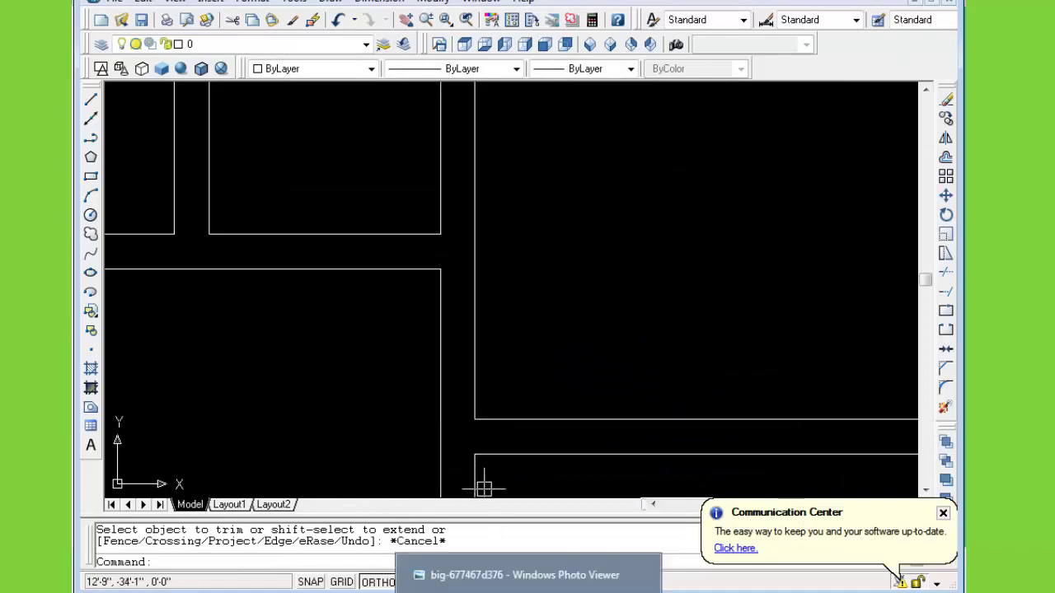
pyautogui.click(461, 590)
pyautogui.hotkey('alt', 'Tab')
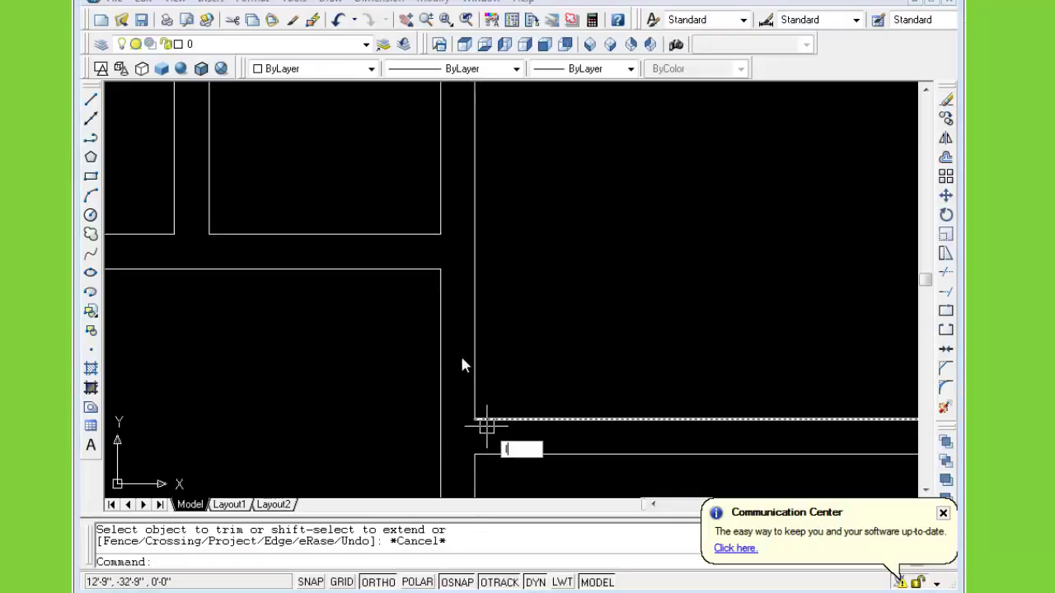
pyautogui.press('Return')
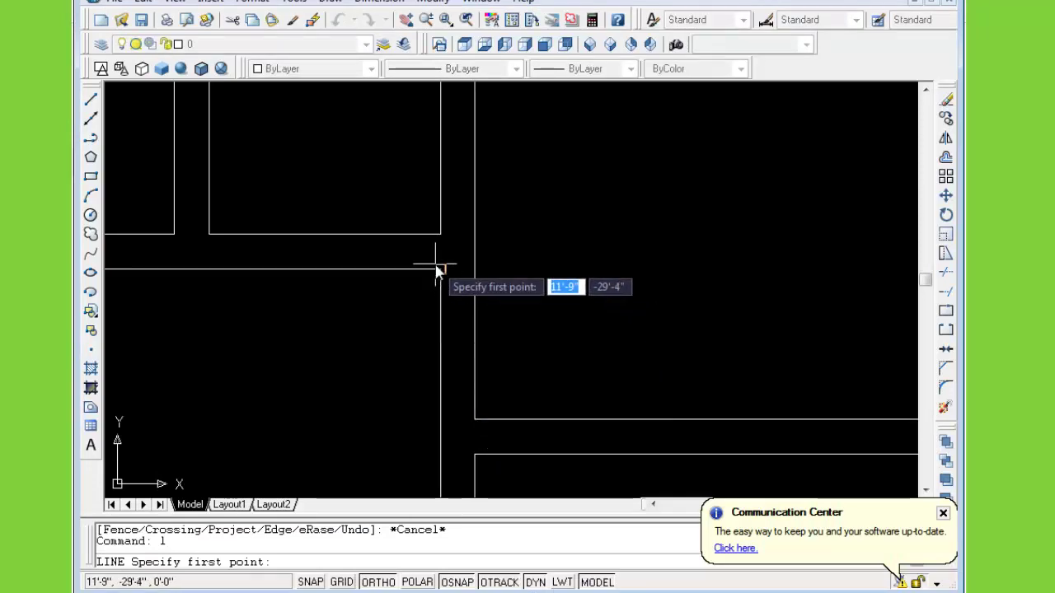
pyautogui.click(442, 270)
pyautogui.click(473, 270)
pyautogui.press('Escape')
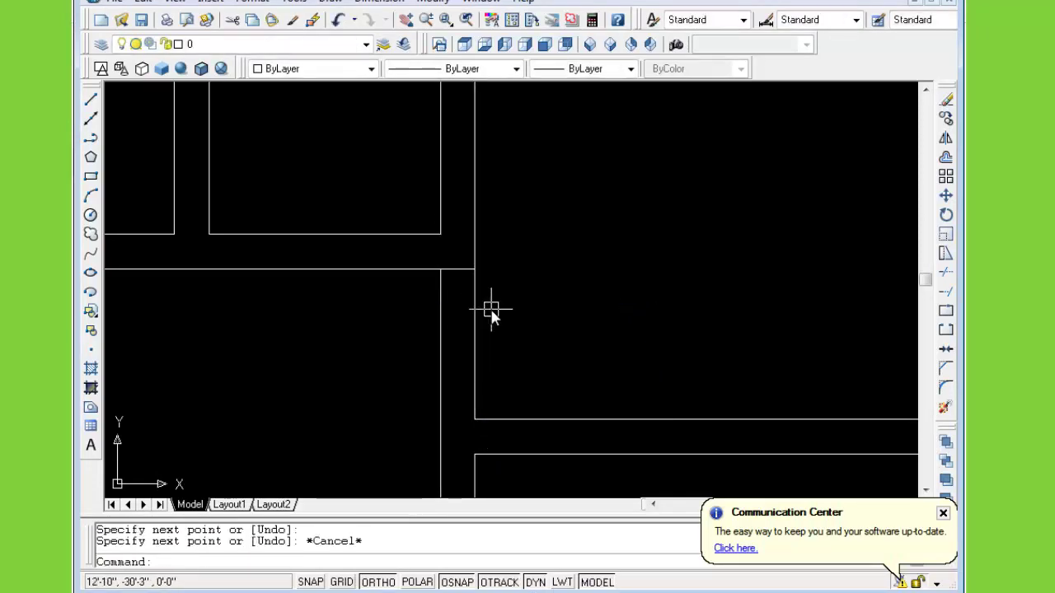
# Offset the cross line 3 inches, then that copy 3 feet further down the wall
pyautogui.write('o')
pyautogui.press('Return')
pyautogui.write('3')
pyautogui.press('Return')
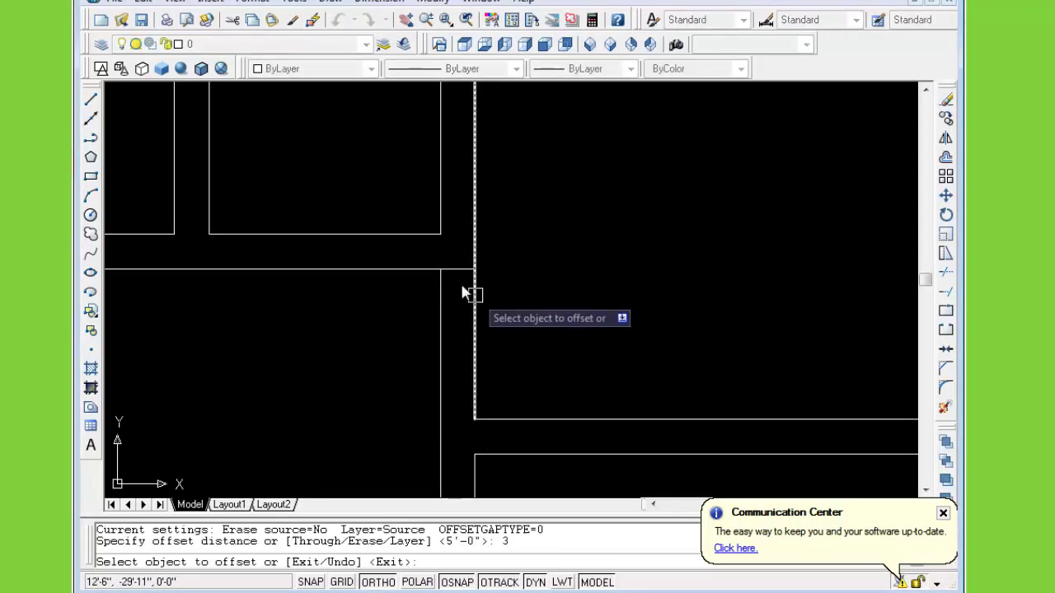
pyautogui.click(458, 269)
pyautogui.click(457, 296)
pyautogui.press('Escape')
pyautogui.write('o')
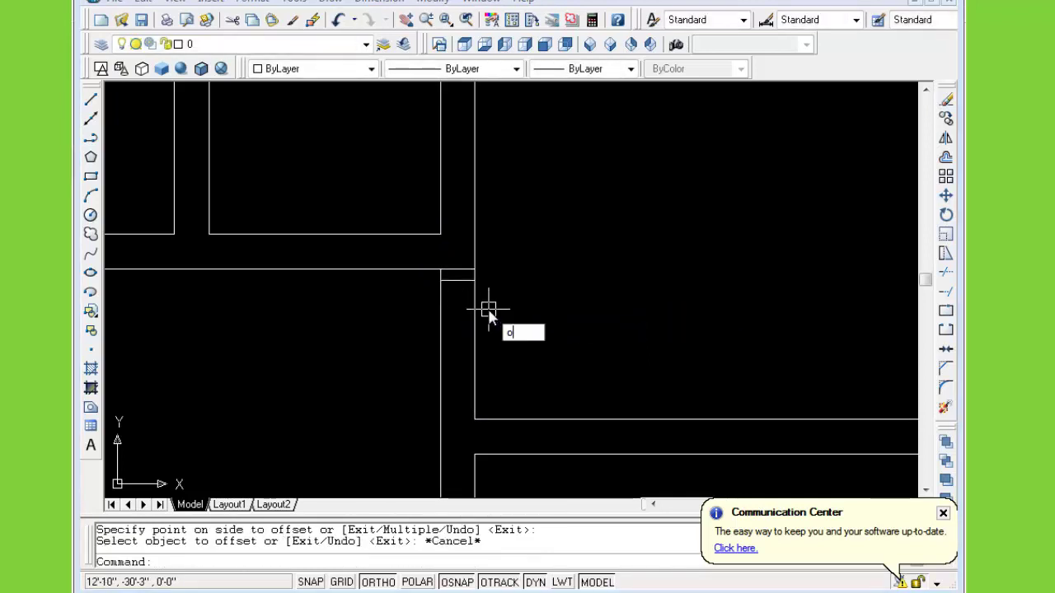
pyautogui.press('Return')
pyautogui.write('3')
pyautogui.press('Return')
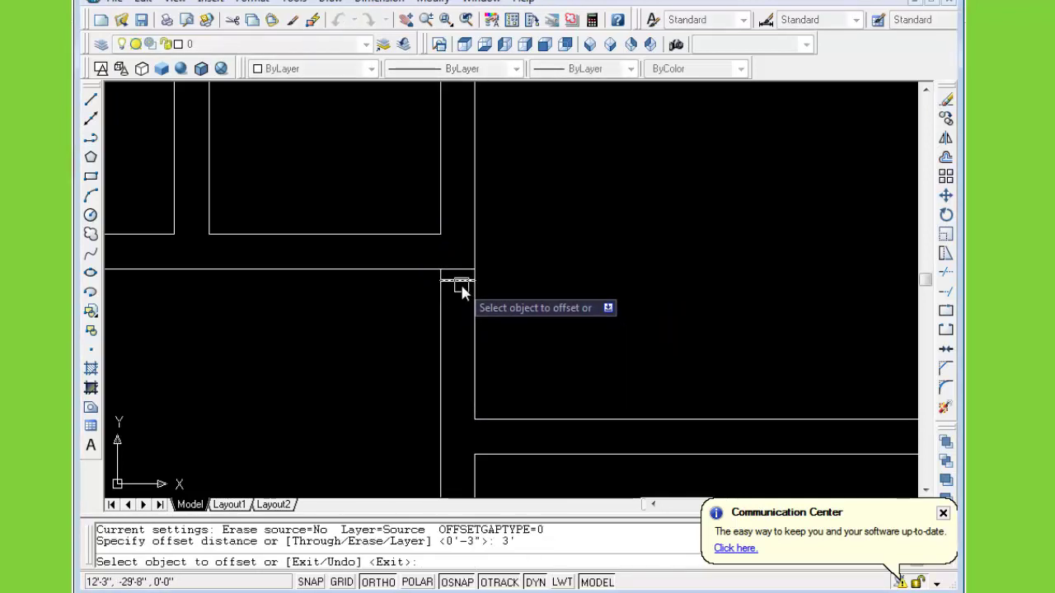
pyautogui.click(462, 283)
pyautogui.click(464, 367)
pyautogui.press('Escape')
# Trim both wall lines inside the 3-foot opening and delete the leftover cross line
pyautogui.write('tr')
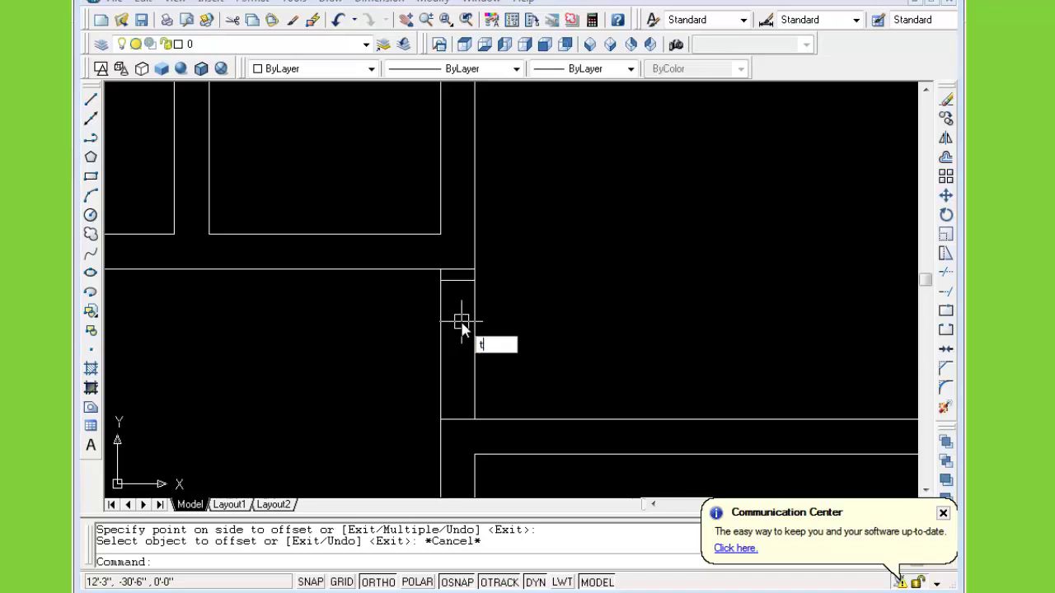
pyautogui.press('Return')
pyautogui.press('Return')
pyautogui.click(475, 332)
pyautogui.click(441, 336)
pyautogui.press('Escape')
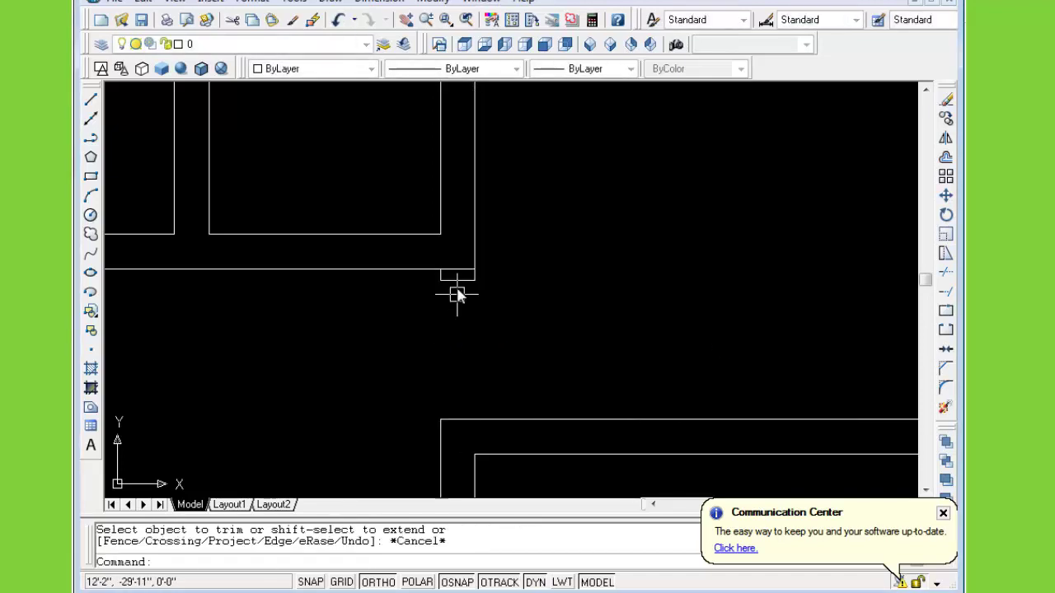
pyautogui.click(457, 270)
pyautogui.press('Delete')
# Bring the wall's lower corner into view and start a line there, then cancel it
pyautogui.scroll(-5, 494, 362)
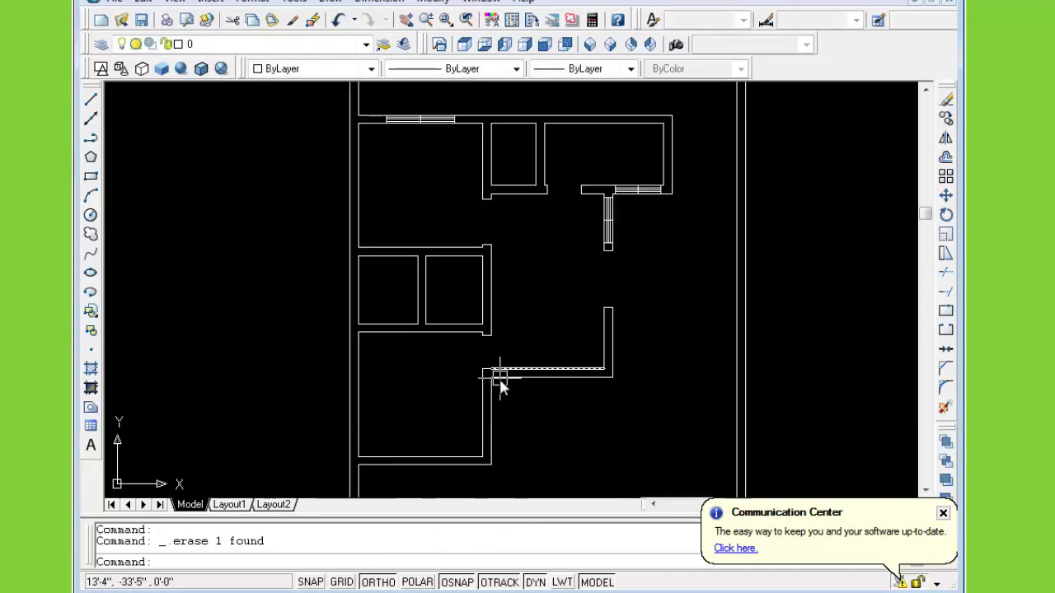
pyautogui.moveTo(499, 370); pyautogui.dragTo(513, 303, button='middle')
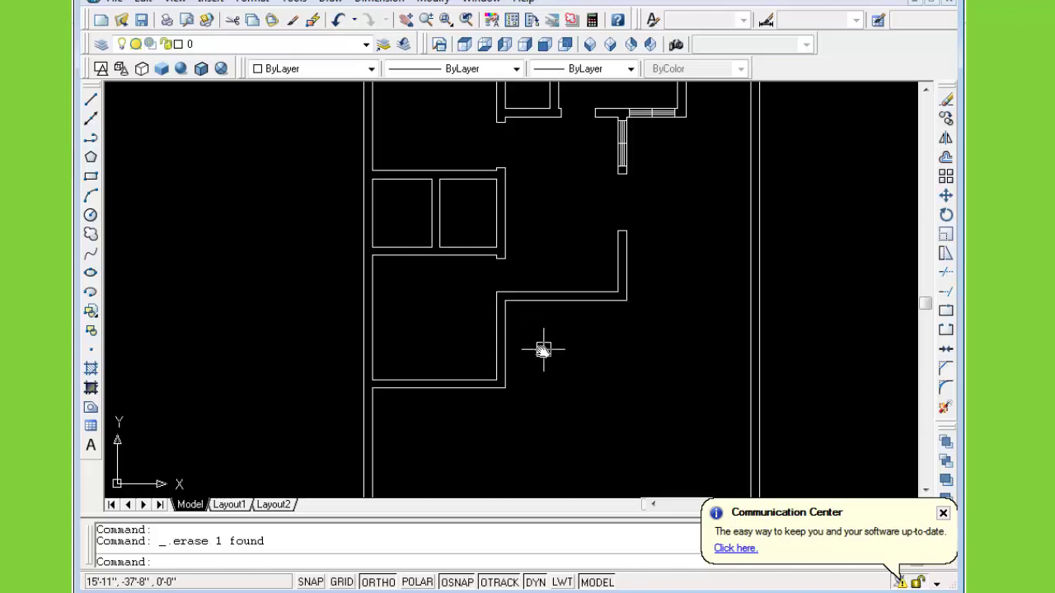
pyautogui.scroll(2, 511, 360)
pyautogui.scroll(4, 494, 386)
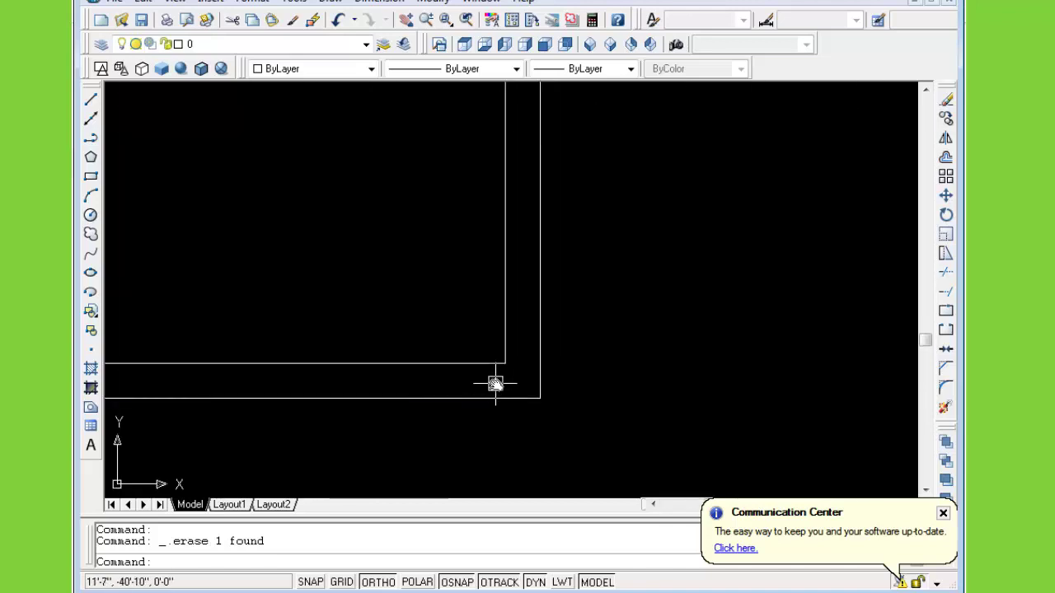
pyautogui.write('l')
pyautogui.press('Return')
pyautogui.click(506, 363)
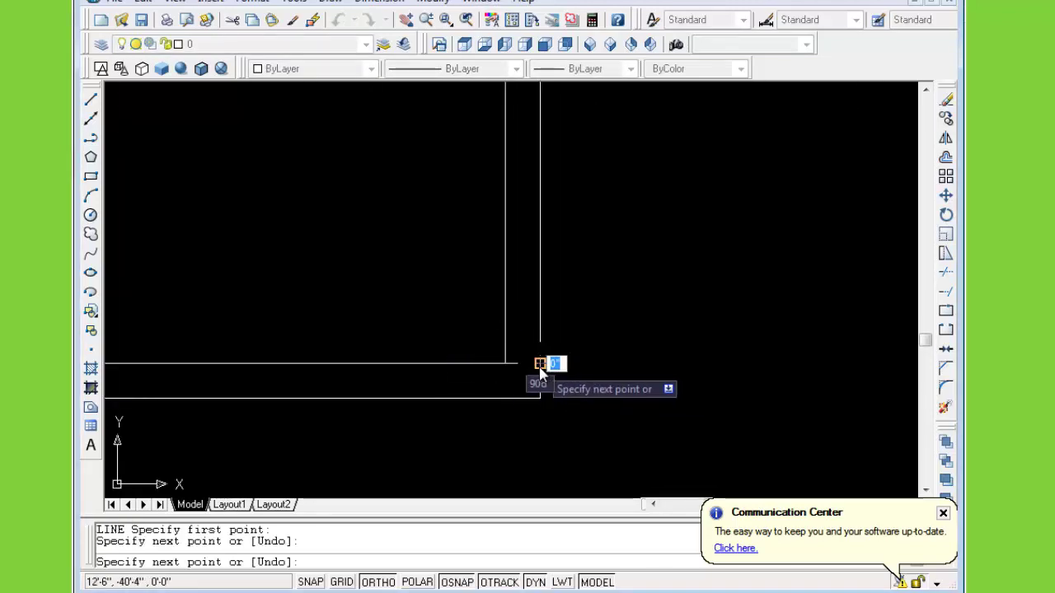
pyautogui.press('Escape')
# Offset the wall-end line 3 inches up, then that copy 4 feet further up
pyautogui.write('o')
pyautogui.press('Return')
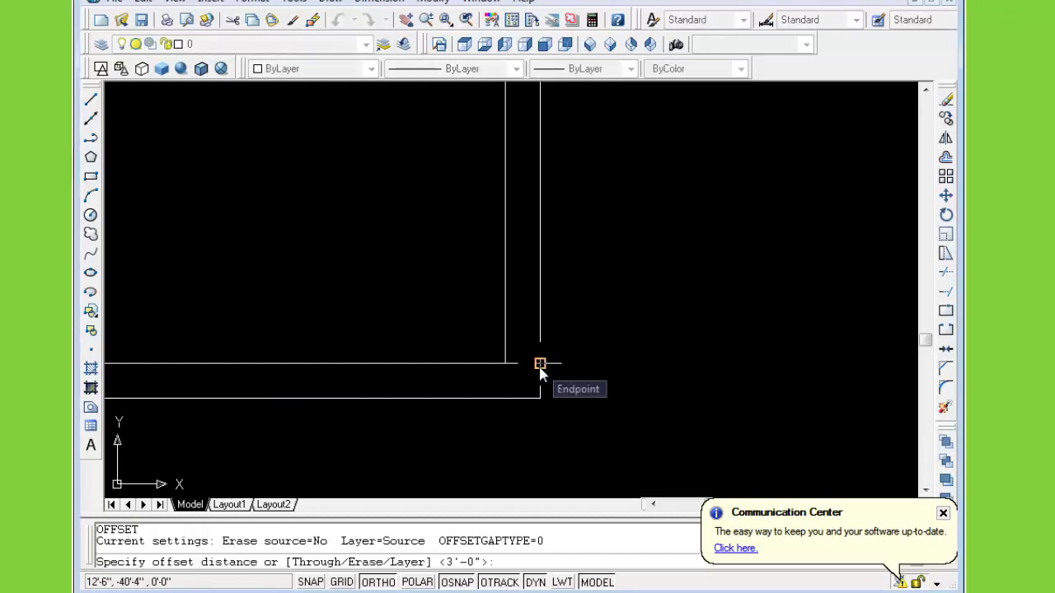
pyautogui.write('3')
pyautogui.press('Return')
pyautogui.click(537, 363)
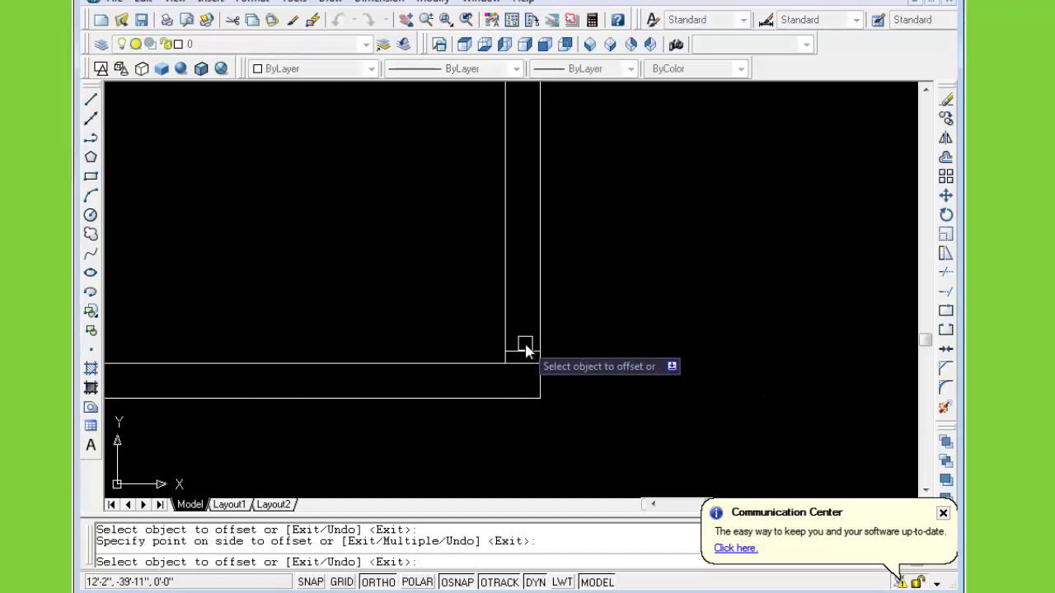
pyautogui.click(522, 343)
pyautogui.press('Escape')
pyautogui.write('o')
pyautogui.press('Return')
pyautogui.write('4')
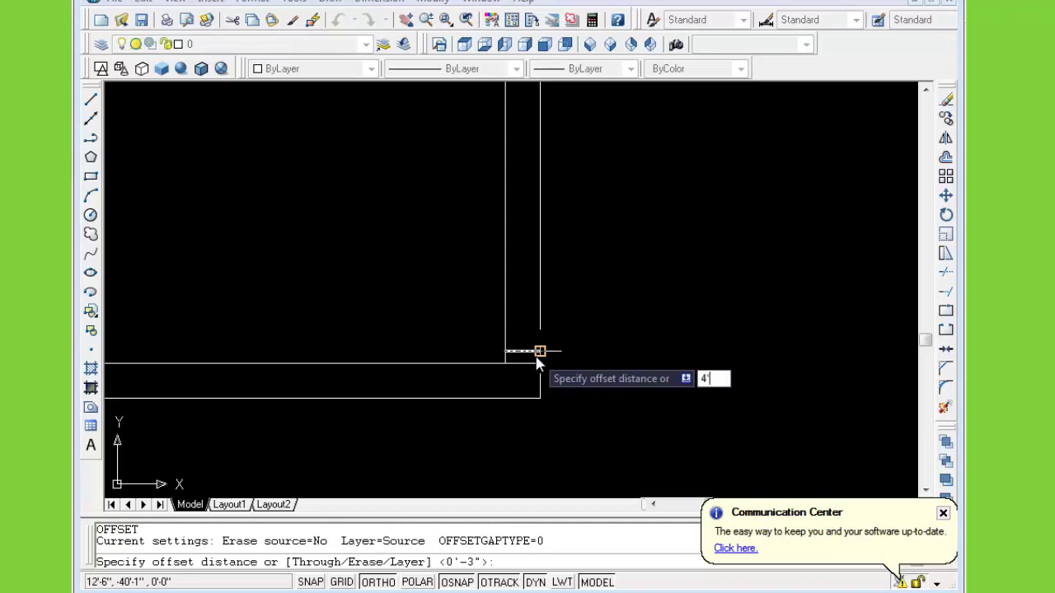
pyautogui.press('Return')
pyautogui.click(516, 353)
pyautogui.click(513, 305)
pyautogui.press('Escape')
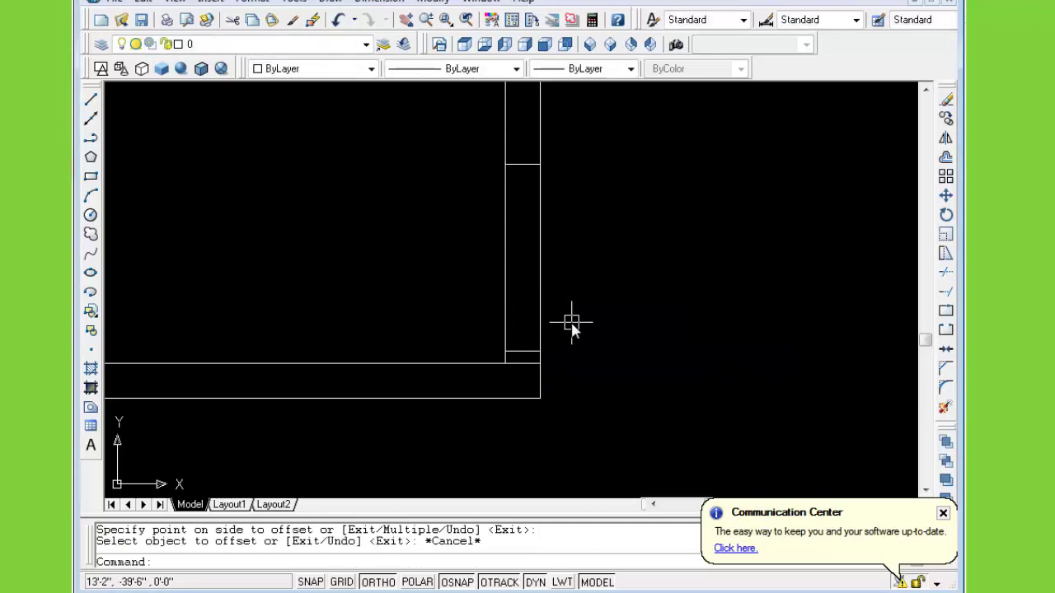
# Trim both wall lines inside the 4-foot opening and delete the leftover cross line
pyautogui.write('tr')
pyautogui.press('Return')
pyautogui.press('Return')
pyautogui.click(541, 287)
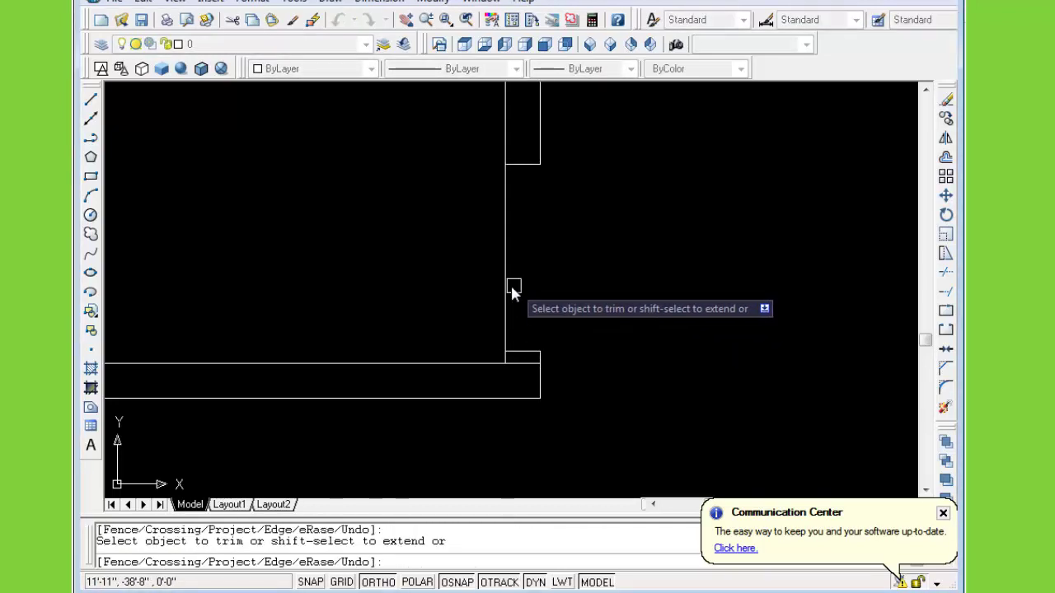
pyautogui.click(508, 280)
pyautogui.press('Escape')
pyautogui.click(524, 364)
pyautogui.press('Delete')
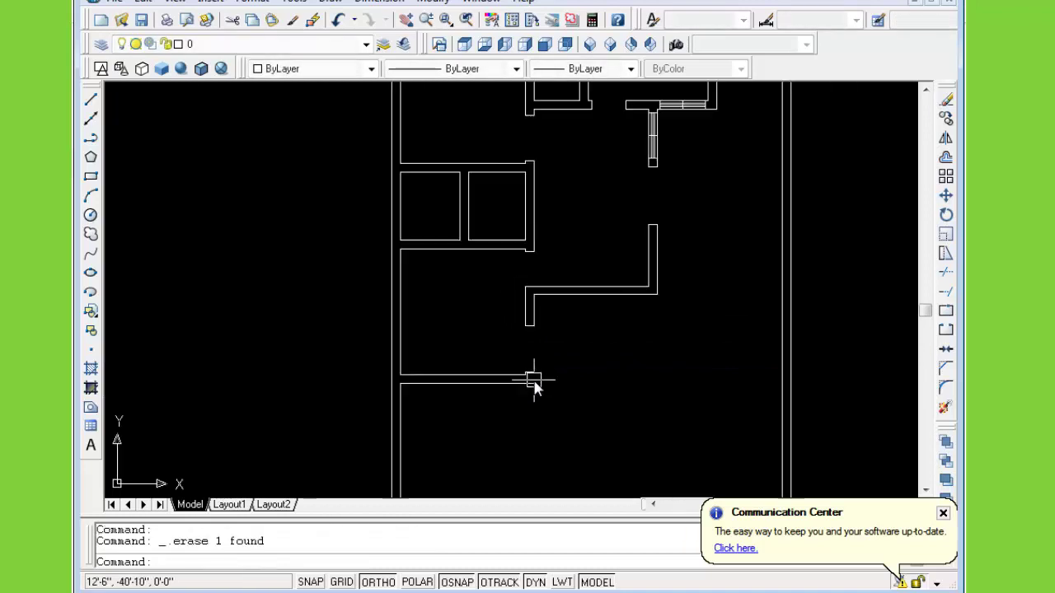
# Draw a cross line through the horizontal wall at the window's center
pyautogui.moveTo(533, 403); pyautogui.dragTo(508, 332, button='middle')
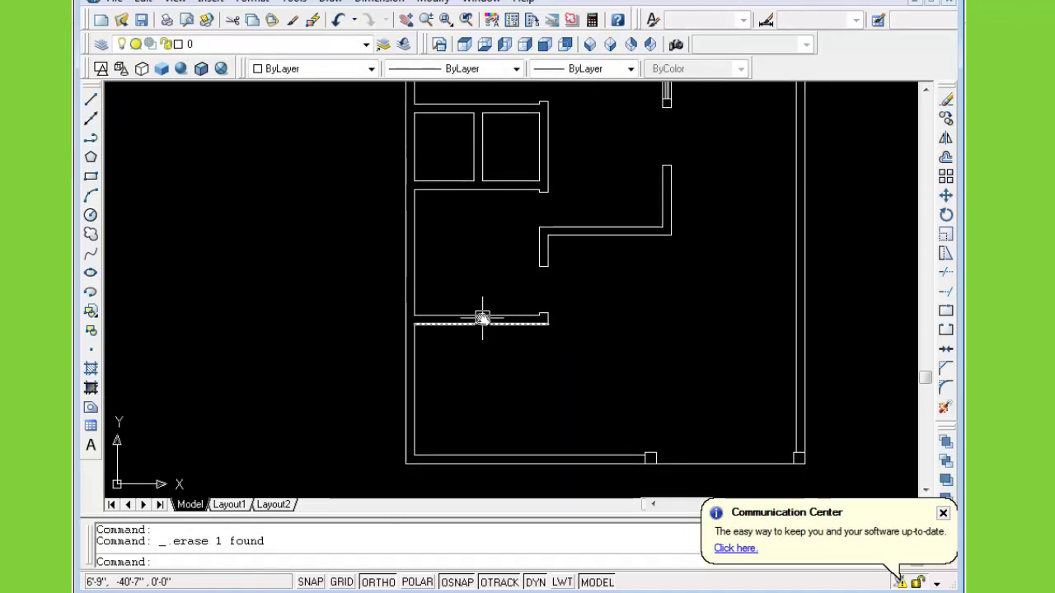
pyautogui.write('l')
pyautogui.press('Return')
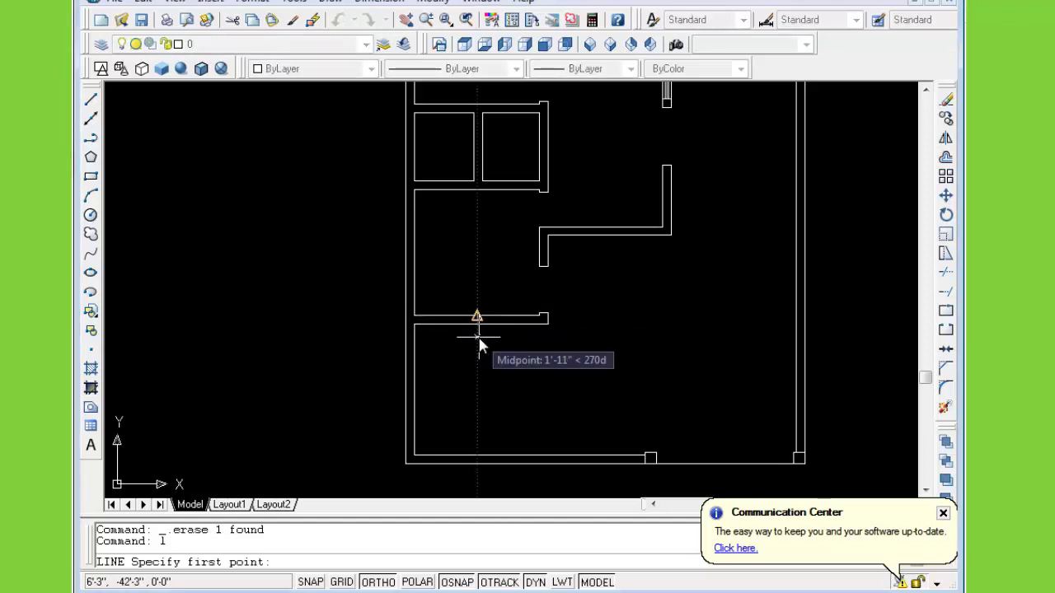
pyautogui.scroll(6, 492, 249)
pyautogui.click(470, 248)
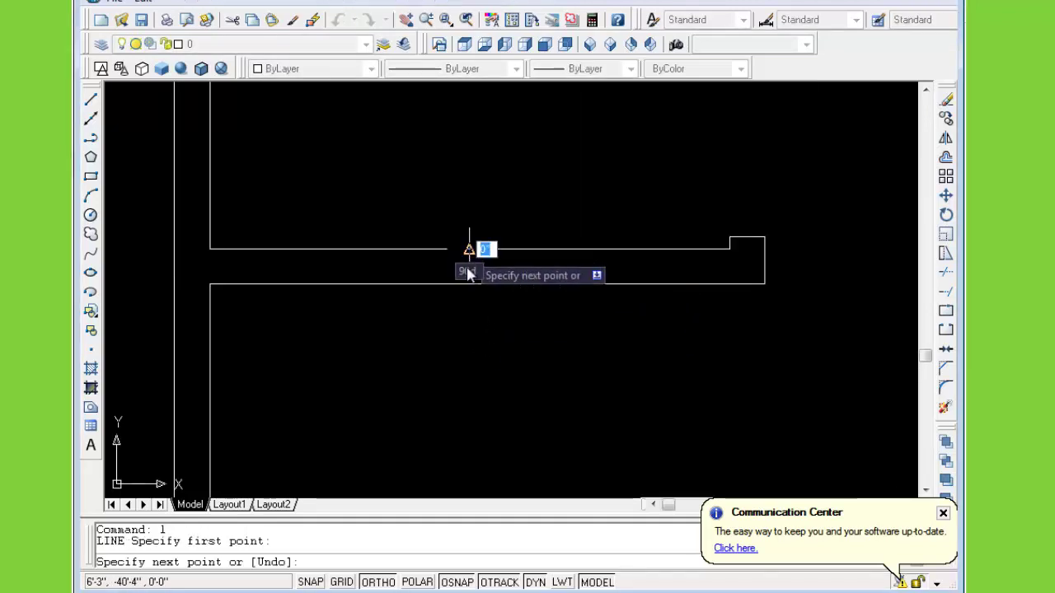
pyautogui.click(470, 283)
pyautogui.press('Escape')
# Offset lines 3 feet to each side of center to form the window's end lines
pyautogui.write('o')
pyautogui.press('Return')
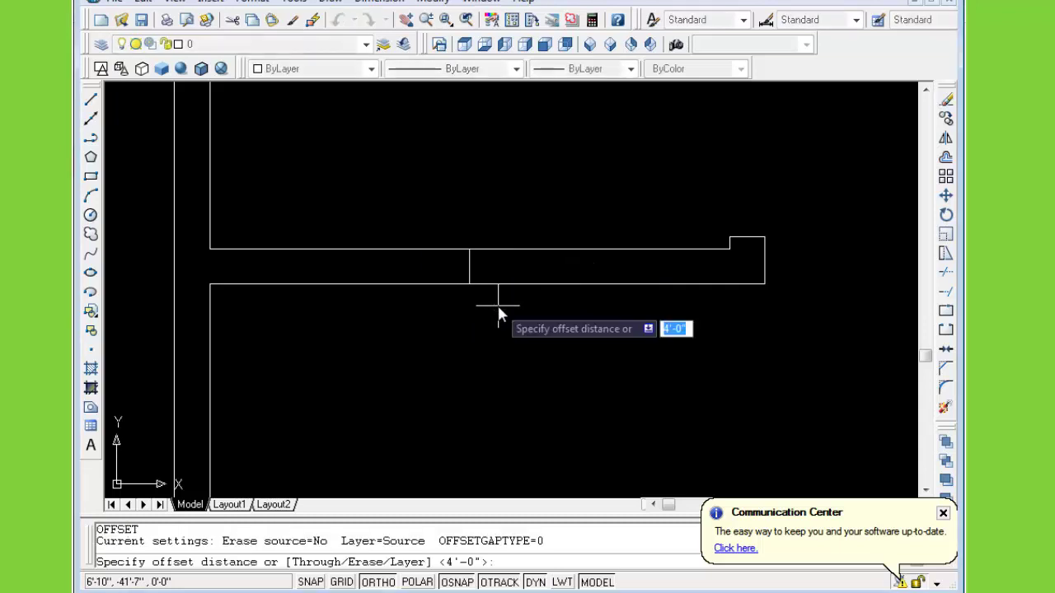
pyautogui.write('3')
pyautogui.press('Return')
pyautogui.click(469, 272)
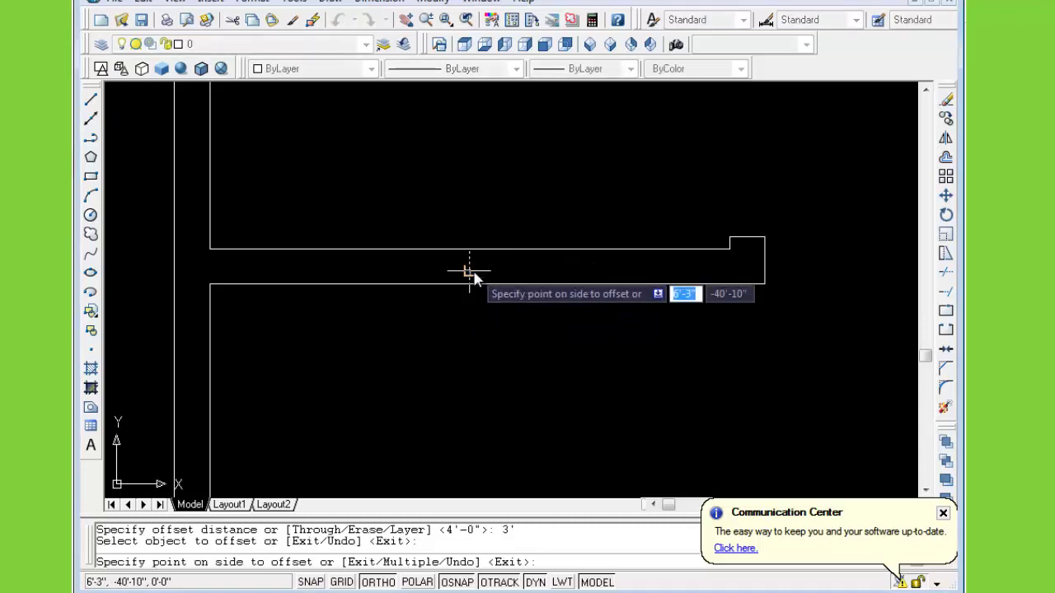
pyautogui.click(527, 272)
pyautogui.click(476, 272)
pyautogui.click(389, 278)
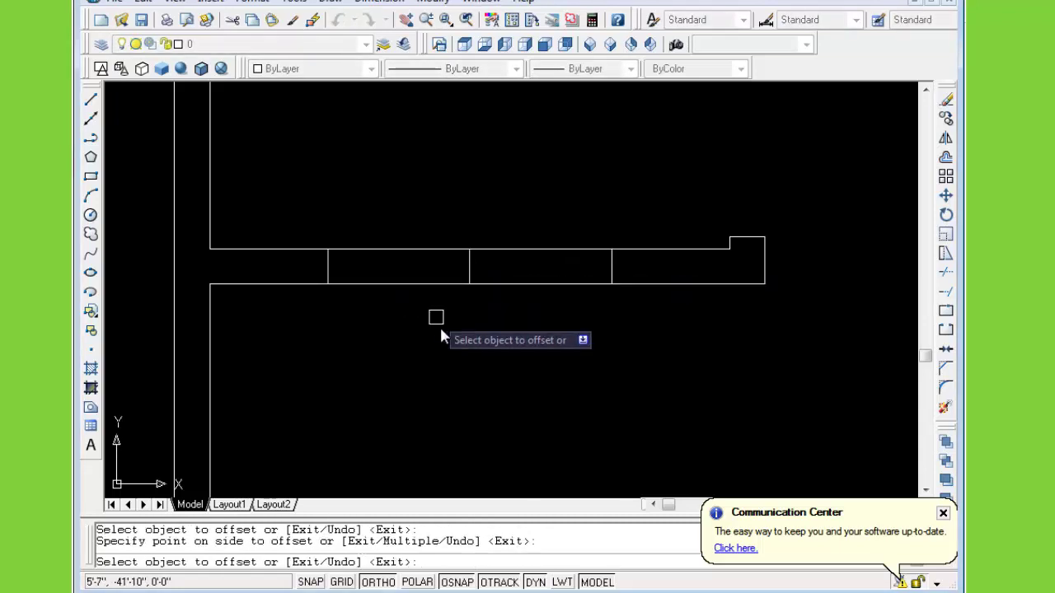
pyautogui.press('Escape')
# Draw a line across the window opening and offset it by 2 to add a glazing line
pyautogui.write('l')
pyautogui.press('Return')
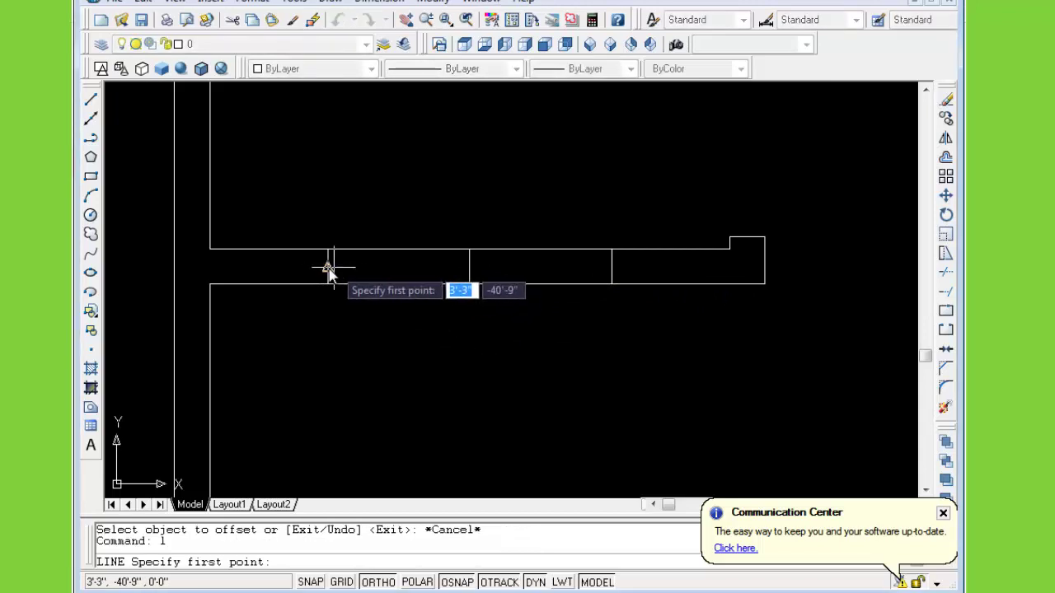
pyautogui.click(329, 267)
pyautogui.press('Escape')
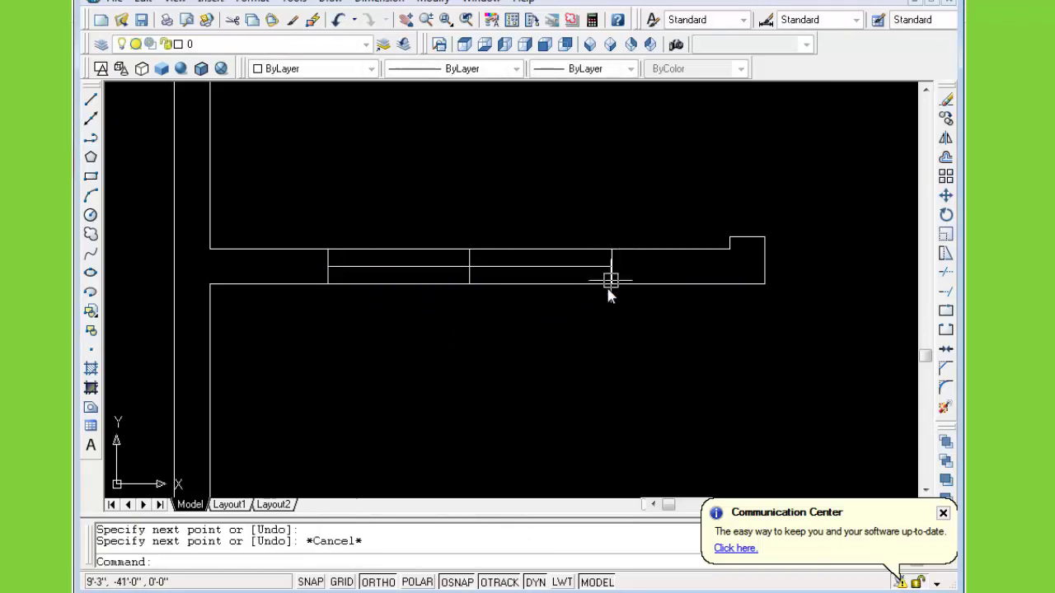
pyautogui.scroll(3, 571, 288)
pyautogui.write('o')
pyautogui.press('Return')
pyautogui.write('2')
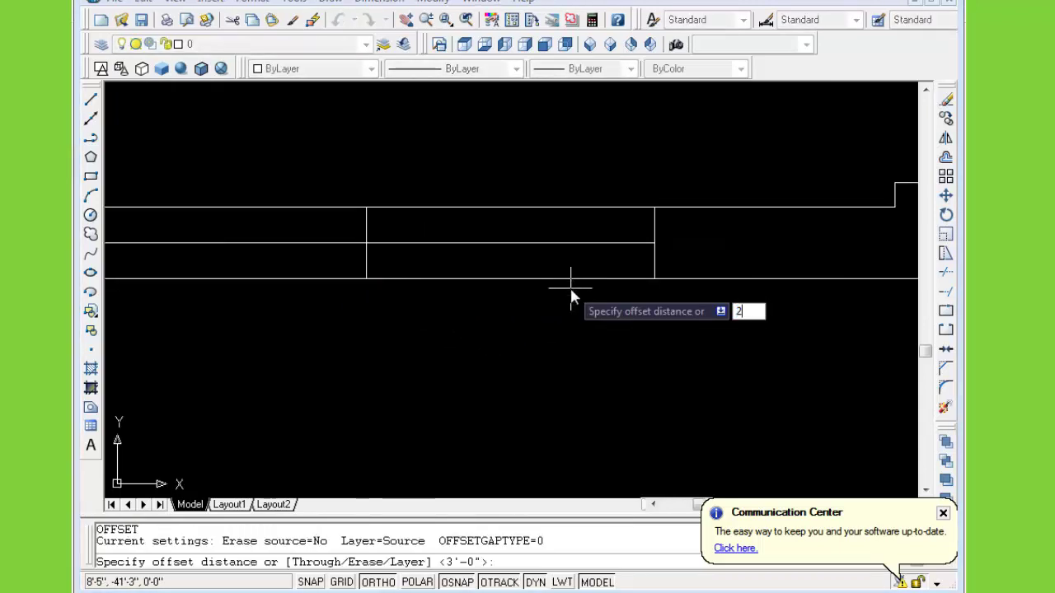
pyautogui.press('Return')
pyautogui.click(571, 243)
pyautogui.click(575, 231)
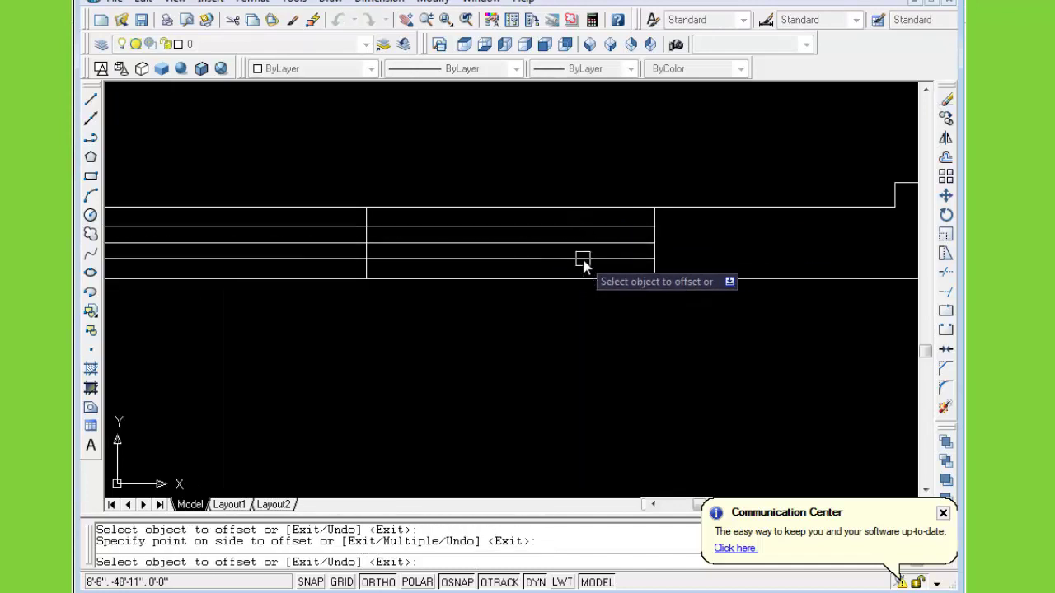
pyautogui.scroll(-5, 582, 259)
pyautogui.moveTo(628, 315); pyautogui.dragTo(572, 370, button='middle')
# Draw a short cross line across the horizontal wall at the corner junction
pyautogui.scroll(-3, 572, 370)
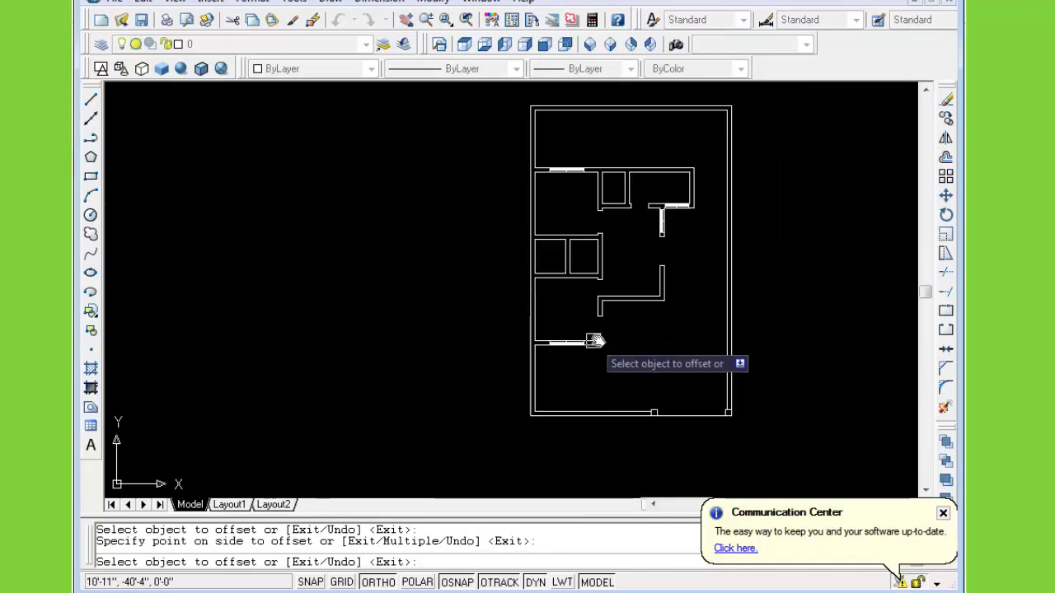
pyautogui.scroll(1, 593, 337)
pyautogui.scroll(2, 610, 354)
pyautogui.scroll(2, 542, 294)
pyautogui.scroll(3, 572, 323)
pyautogui.press('Escape')
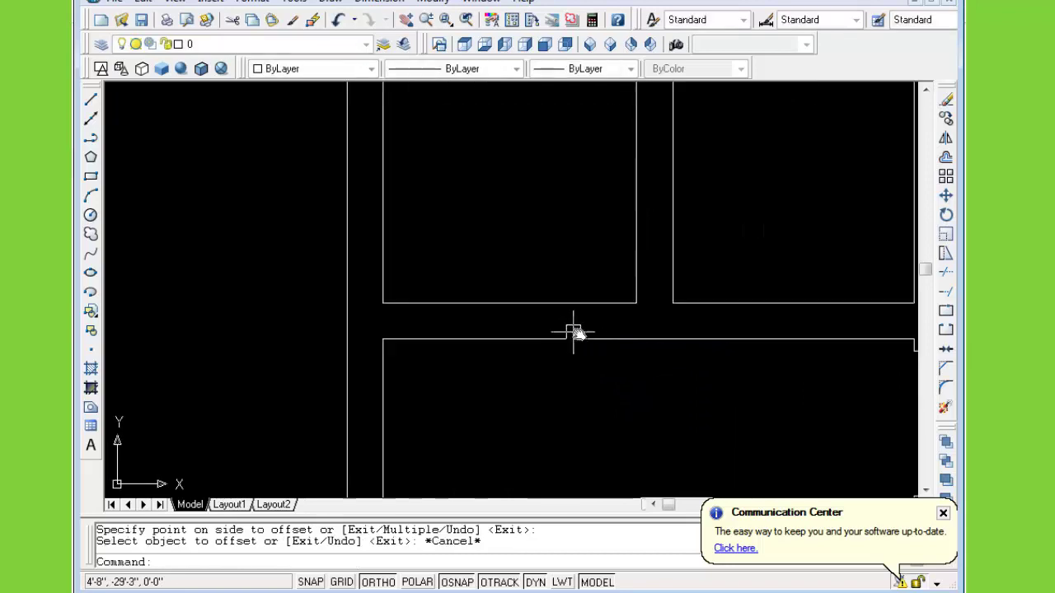
pyautogui.write('l')
pyautogui.press('Return')
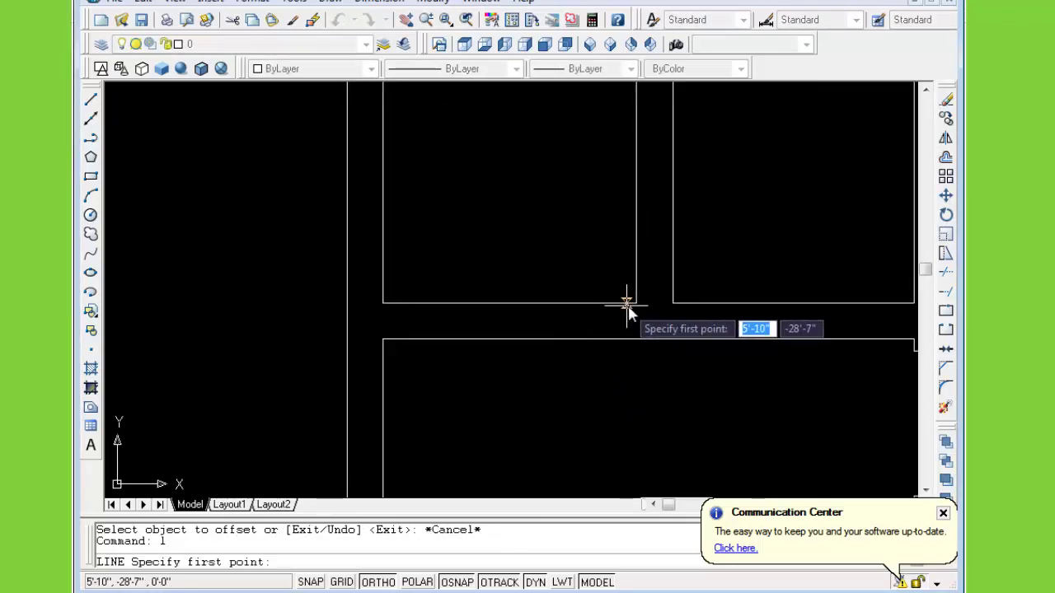
pyautogui.click(635, 304)
pyautogui.click(635, 338)
pyautogui.press('Escape')
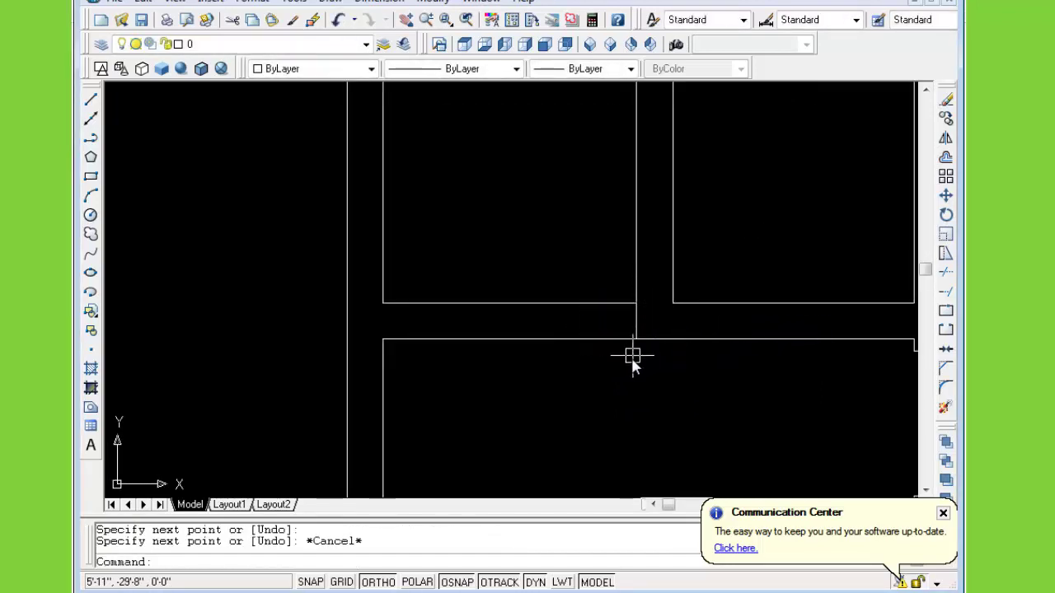
# Offset the cross line 3 inches left, then 2'6" further left, marking the doorway edges
pyautogui.write('o')
pyautogui.press('Return')
pyautogui.write('3')
pyautogui.press('Return')
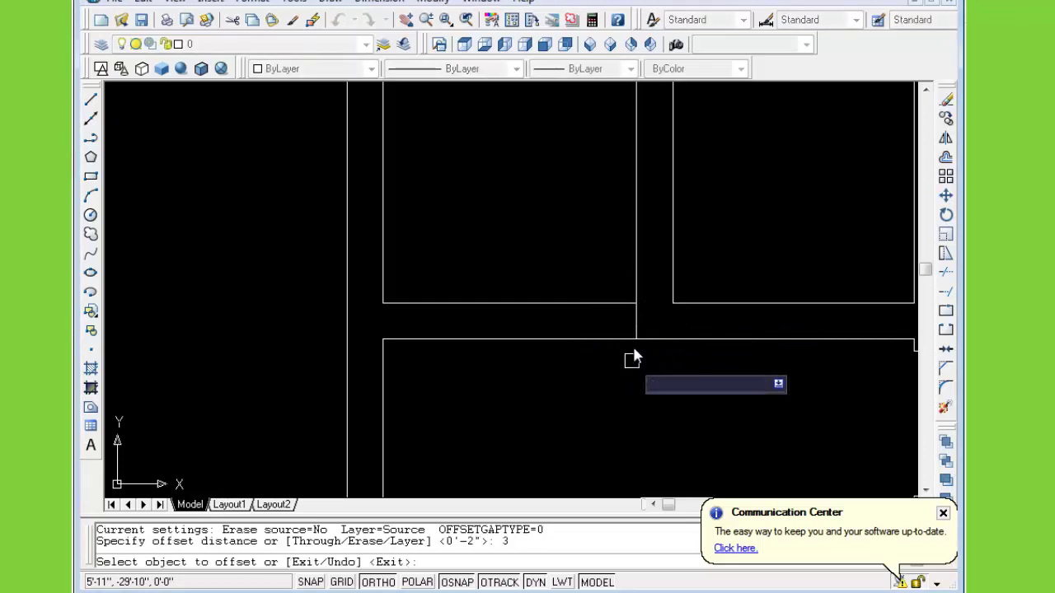
pyautogui.click(636, 323)
pyautogui.click(618, 331)
pyautogui.press('Escape')
pyautogui.press('Return')
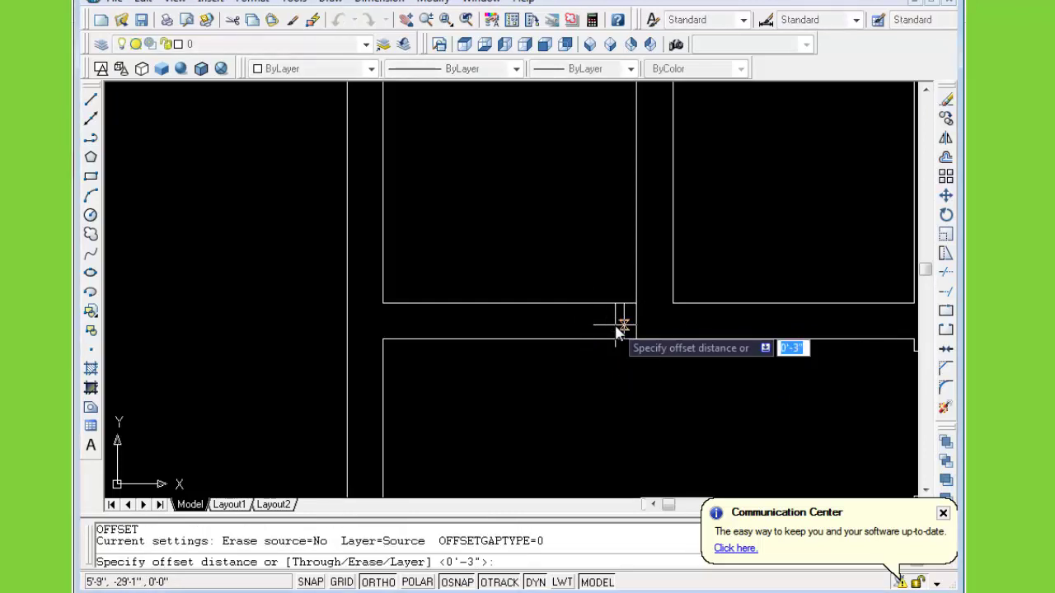
pyautogui.write('2')
pyautogui.press('Return')
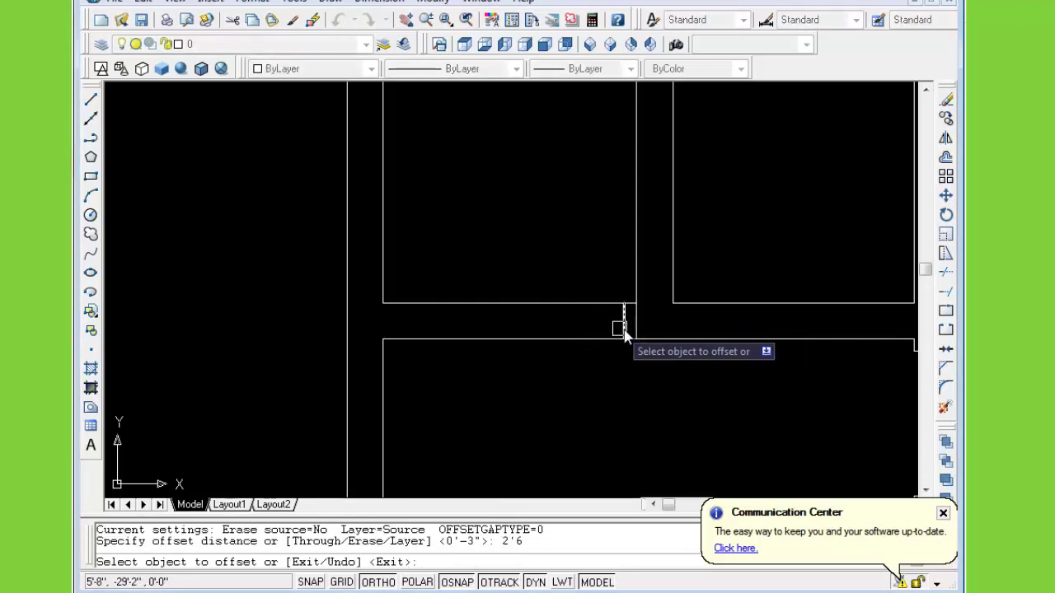
pyautogui.click(624, 321)
pyautogui.click(523, 330)
pyautogui.press('Escape')
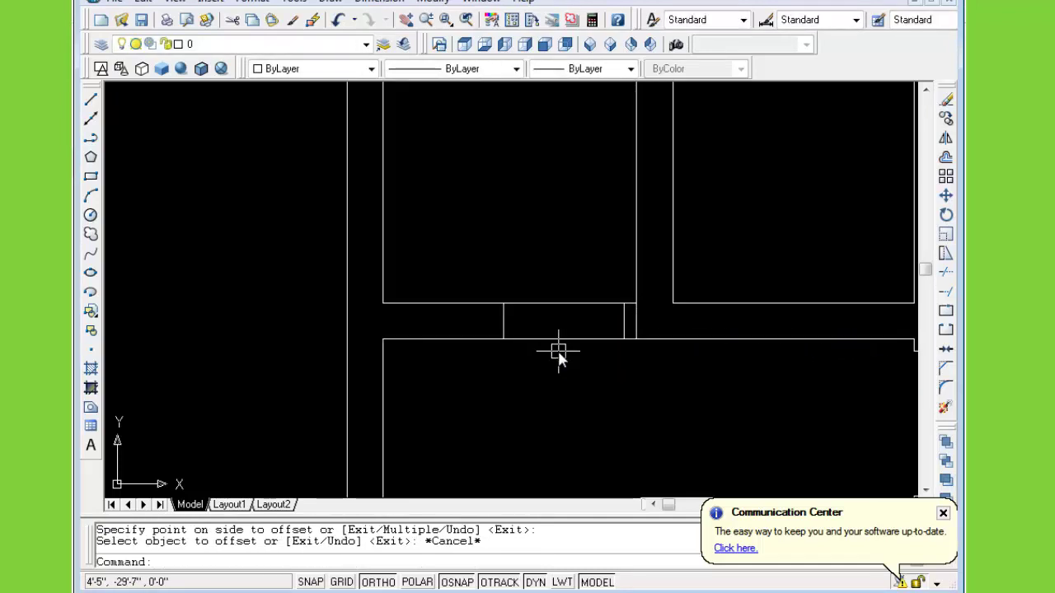
# Trim both wall lines between the edges and delete the leftover cross line
pyautogui.write('tr')
pyautogui.press('Return')
pyautogui.press('Return')
pyautogui.click(560, 305)
pyautogui.click(567, 340)
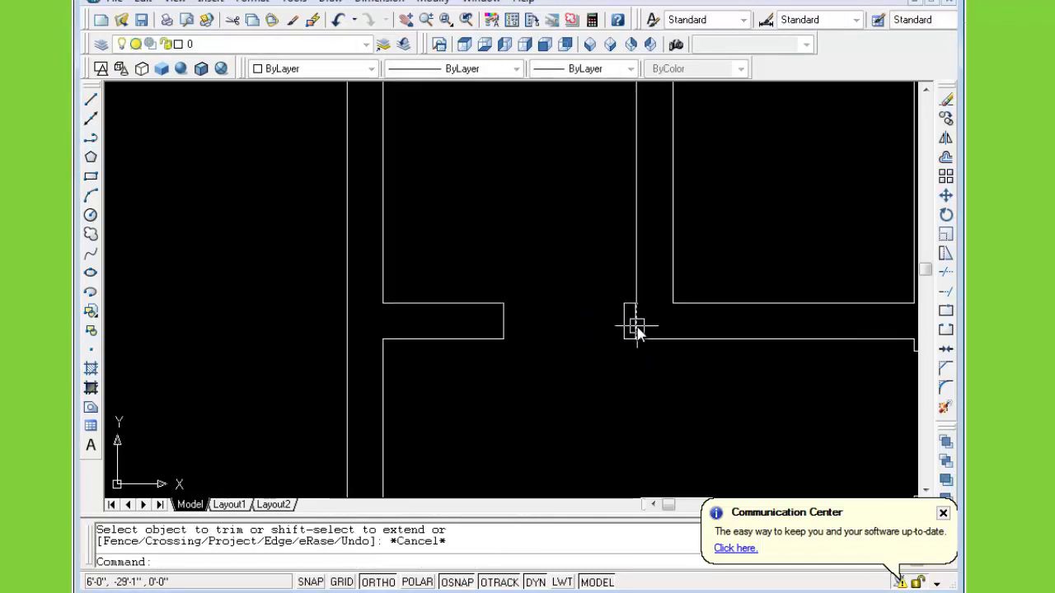
pyautogui.click(635, 328)
pyautogui.press('Delete')
pyautogui.scroll(-5, 642, 362)
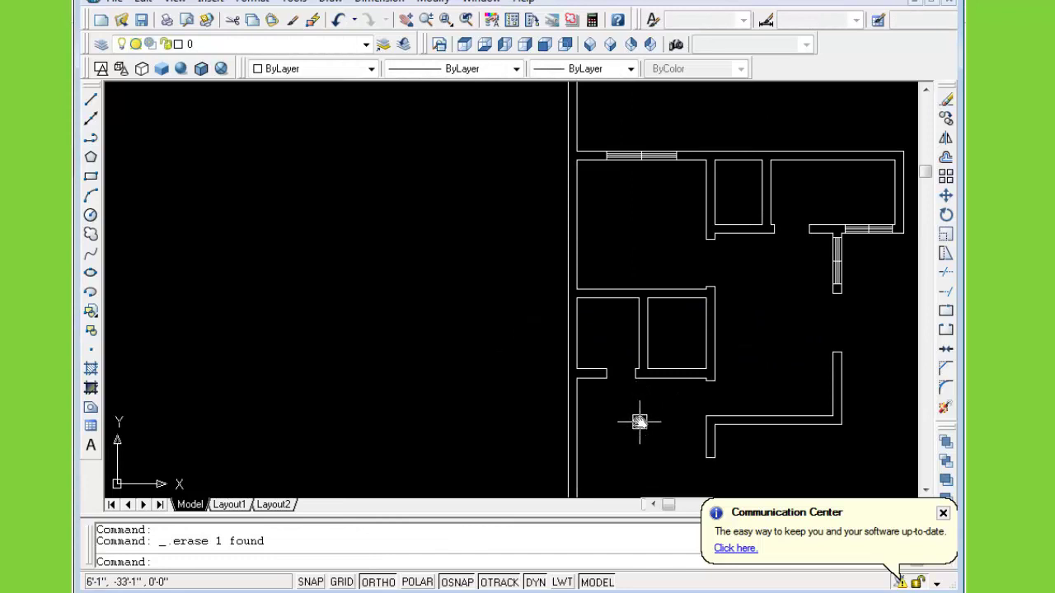
pyautogui.moveTo(640, 422); pyautogui.dragTo(520, 305, button='middle')
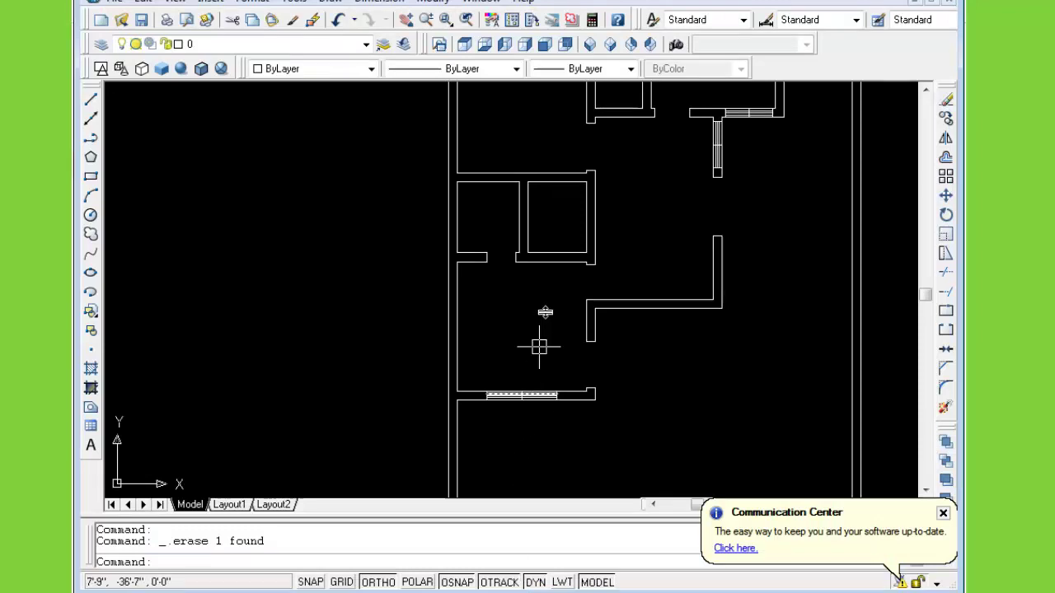
# Draw a line across the square room's right wall at its corner
pyautogui.scroll(3, 558, 227)
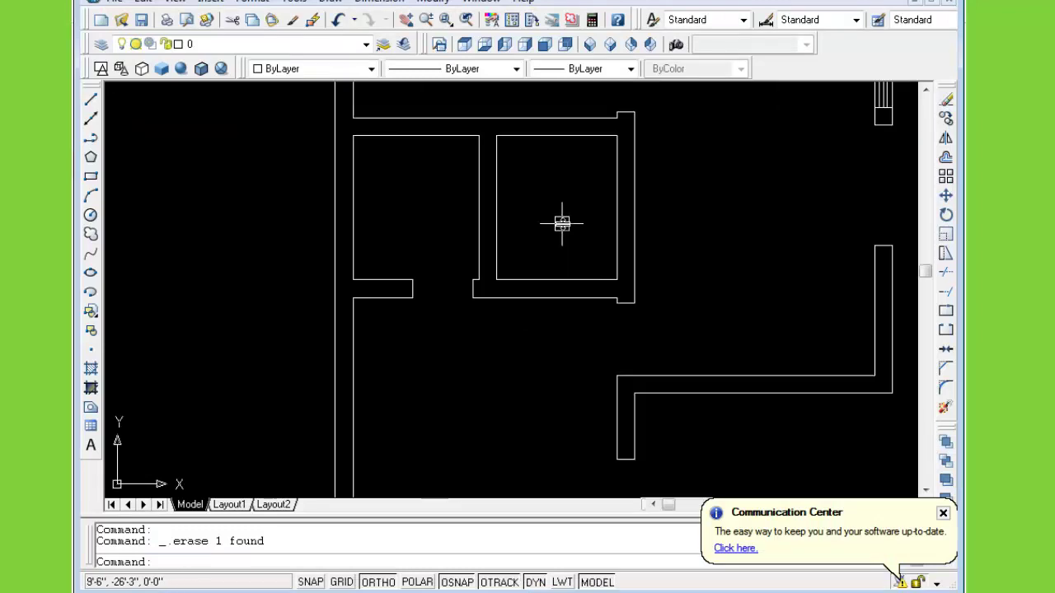
pyautogui.moveTo(560, 223)
pyautogui.mouseDown(button='middle')
pyautogui.moveTo(572, 243)
pyautogui.moveTo(549, 272)
pyautogui.mouseUp(button='middle')
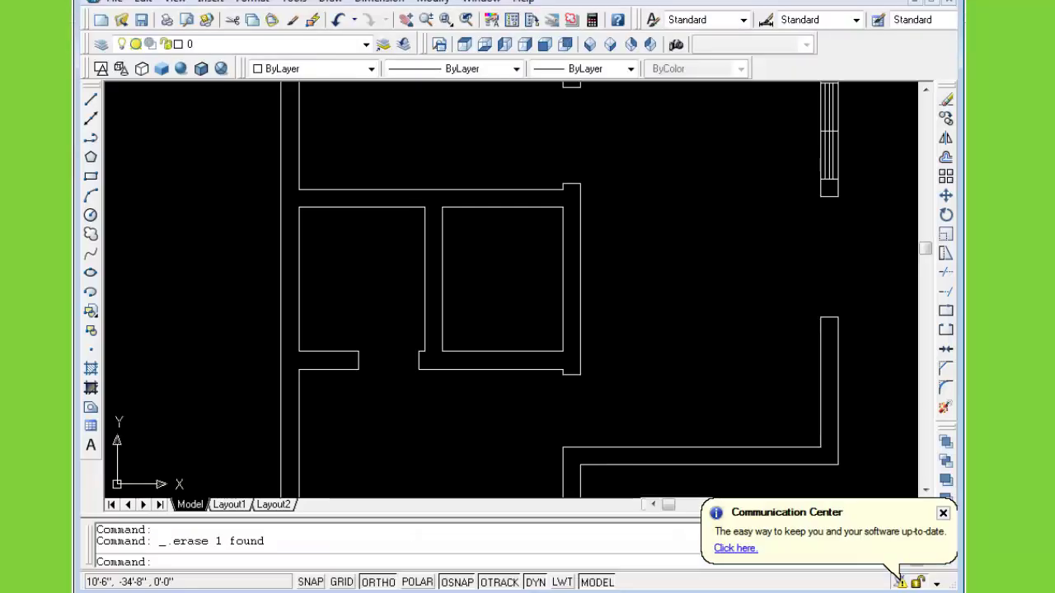
pyautogui.scroll(2, 565, 261)
pyautogui.moveTo(565, 261); pyautogui.dragTo(530, 276, button='middle')
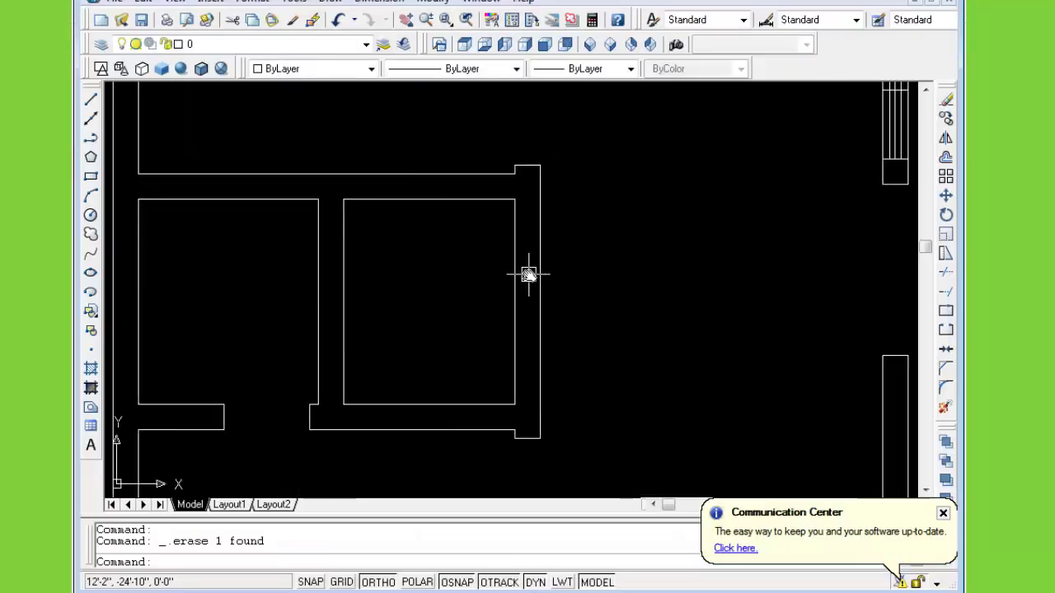
pyautogui.write('l')
pyautogui.press('Return')
pyautogui.click(515, 200)
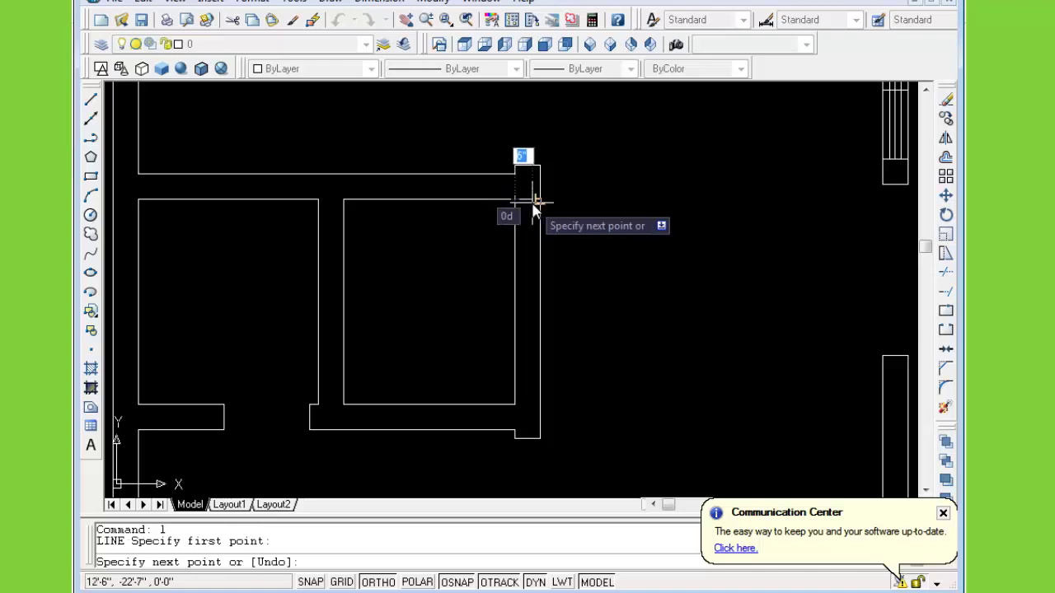
pyautogui.click(540, 206)
pyautogui.press('Escape')
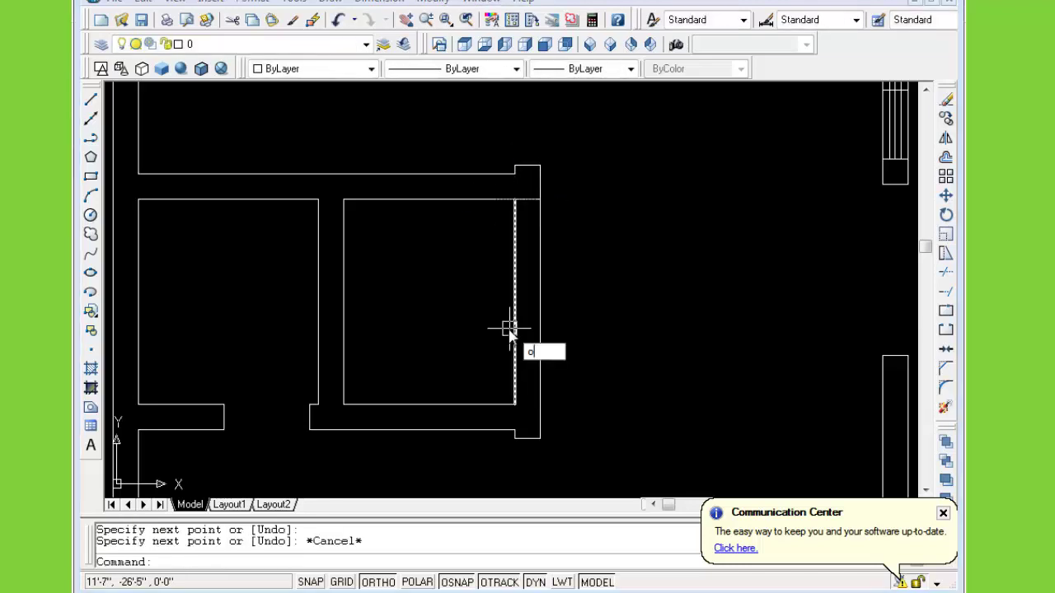
# Offset that cross line downward with distance 3 to mark the doorway's other edge
pyautogui.write('o')
pyautogui.press('Return')
pyautogui.write('3')
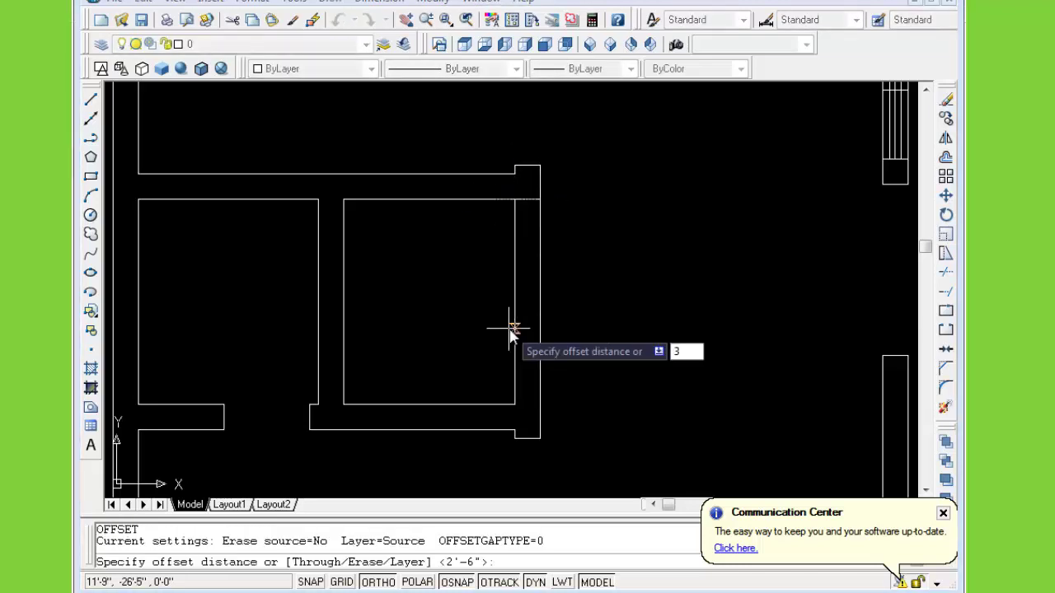
pyautogui.press('Return')
pyautogui.click(521, 206)
pyautogui.click(526, 259)
pyautogui.press('Escape')
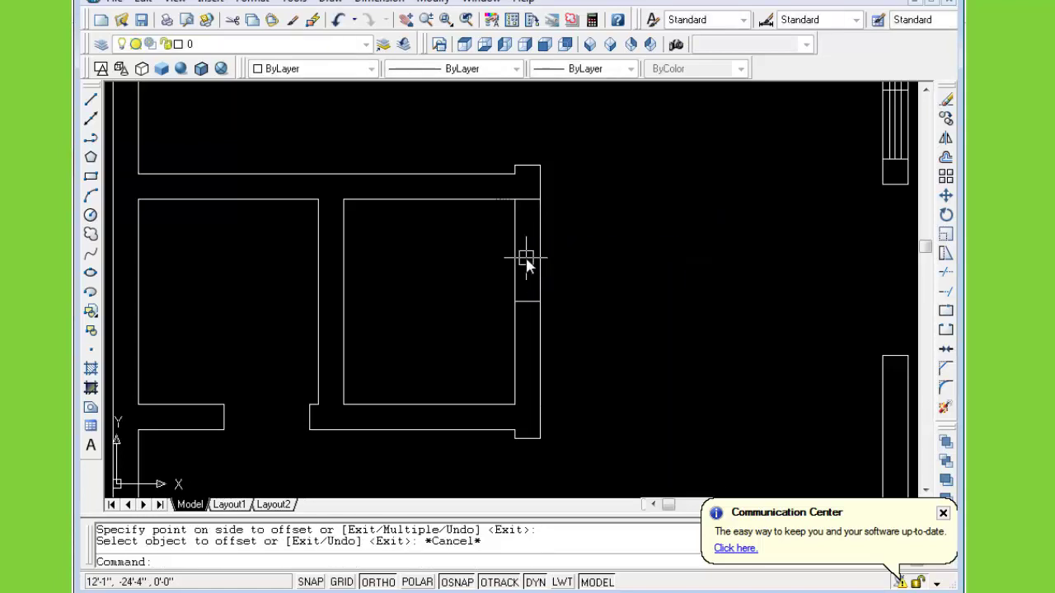
# Trim both vertical wall lines between the two cross lines
pyautogui.write('tr')
pyautogui.press('Return')
pyautogui.press('Return')
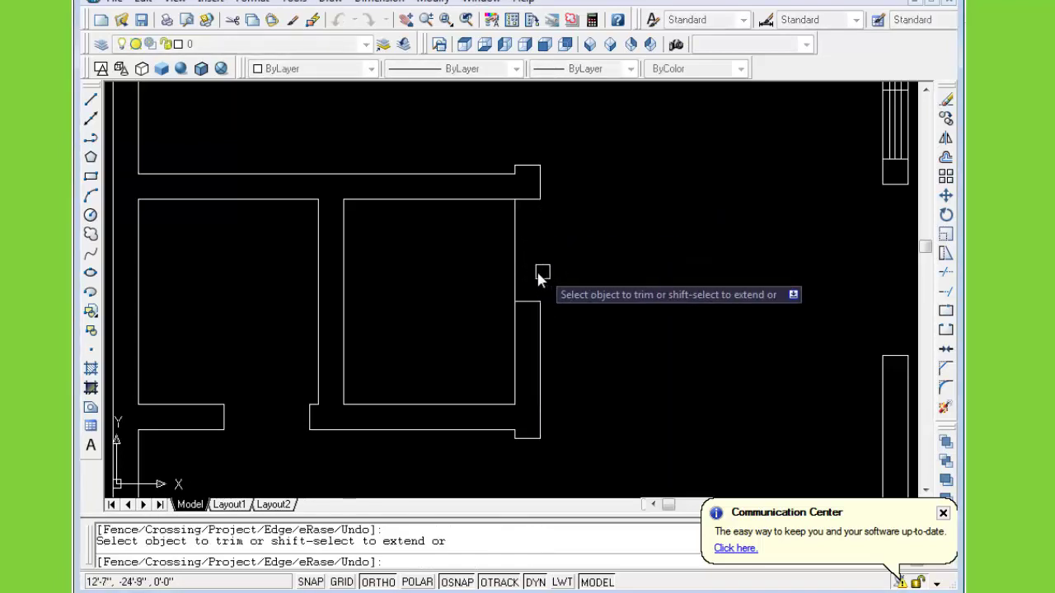
pyautogui.click(539, 273)
pyautogui.click(514, 266)
pyautogui.press('Escape')
pyautogui.scroll(-4, 505, 346)
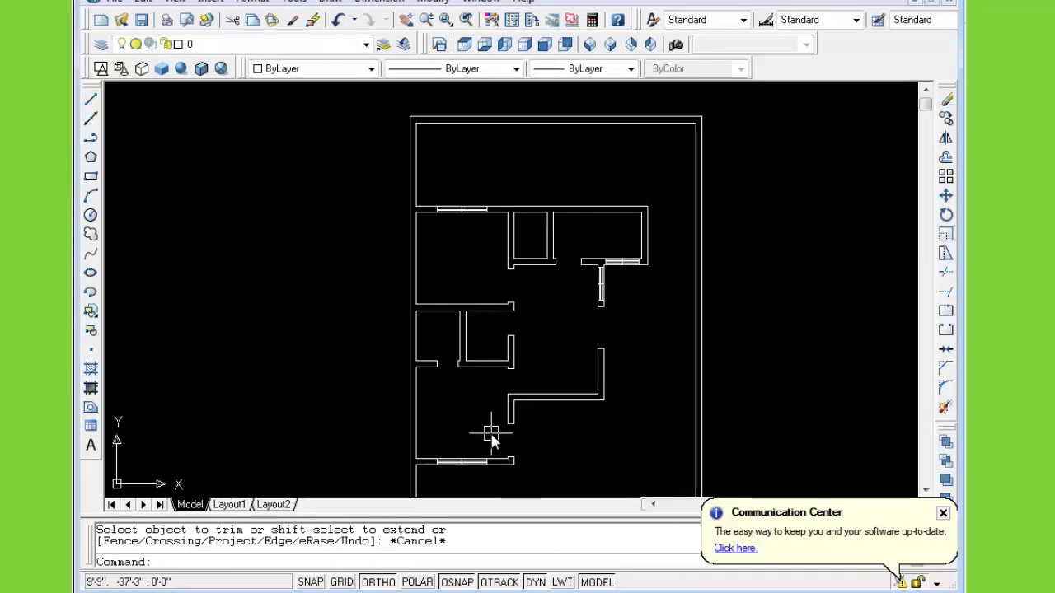
# Zoom in on the small room's wall junction, abandoning a started line
pyautogui.moveTo(493, 422); pyautogui.dragTo(498, 357, button='middle')
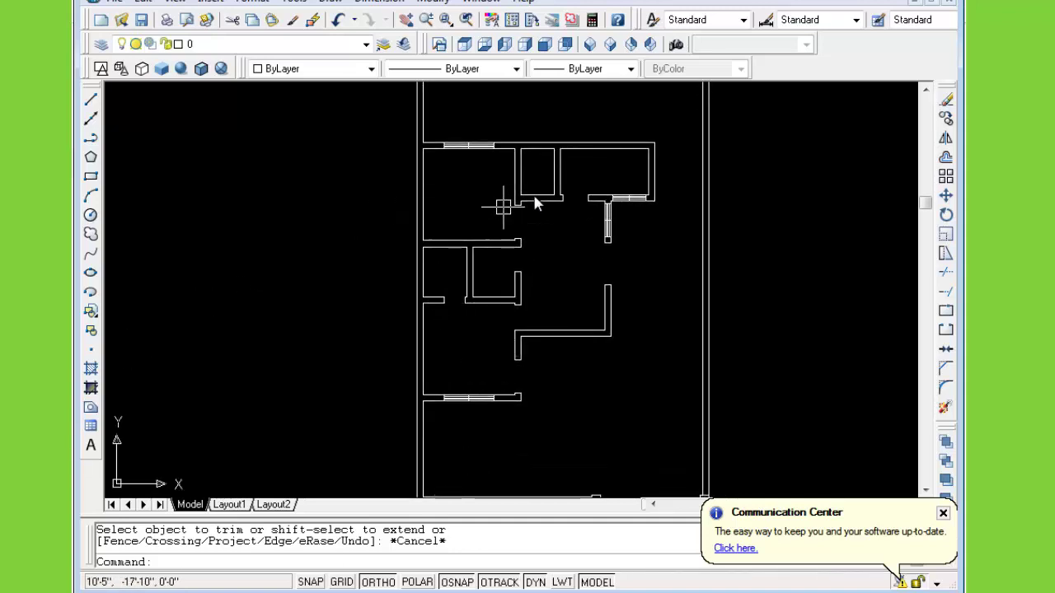
pyautogui.scroll(4, 507, 202)
pyautogui.moveTo(523, 185); pyautogui.dragTo(522, 266, button='middle')
pyautogui.scroll(1, 511, 272)
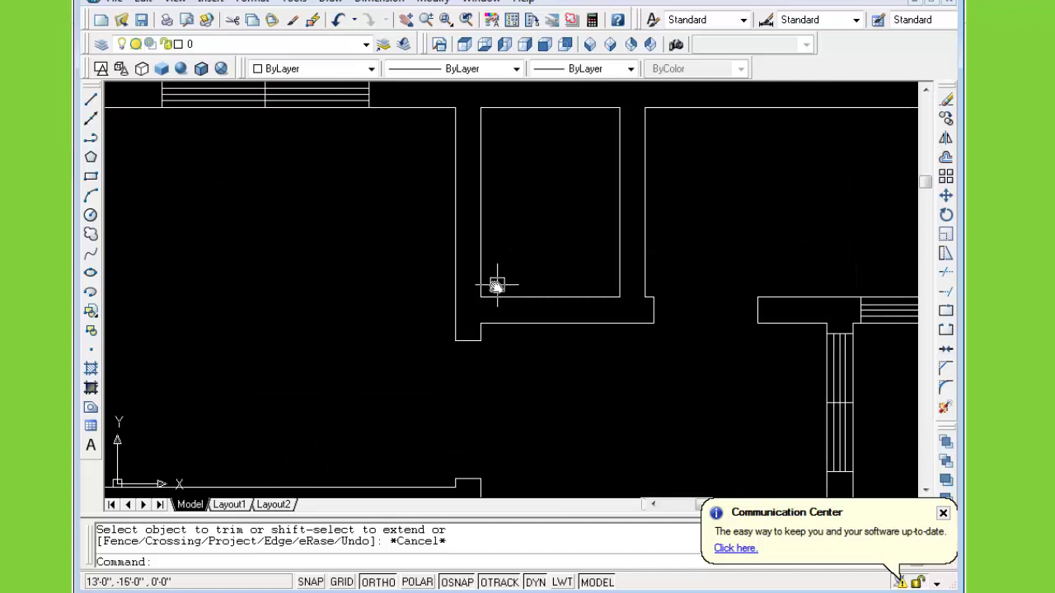
pyautogui.write('l')
pyautogui.press('Return')
pyautogui.click(455, 296)
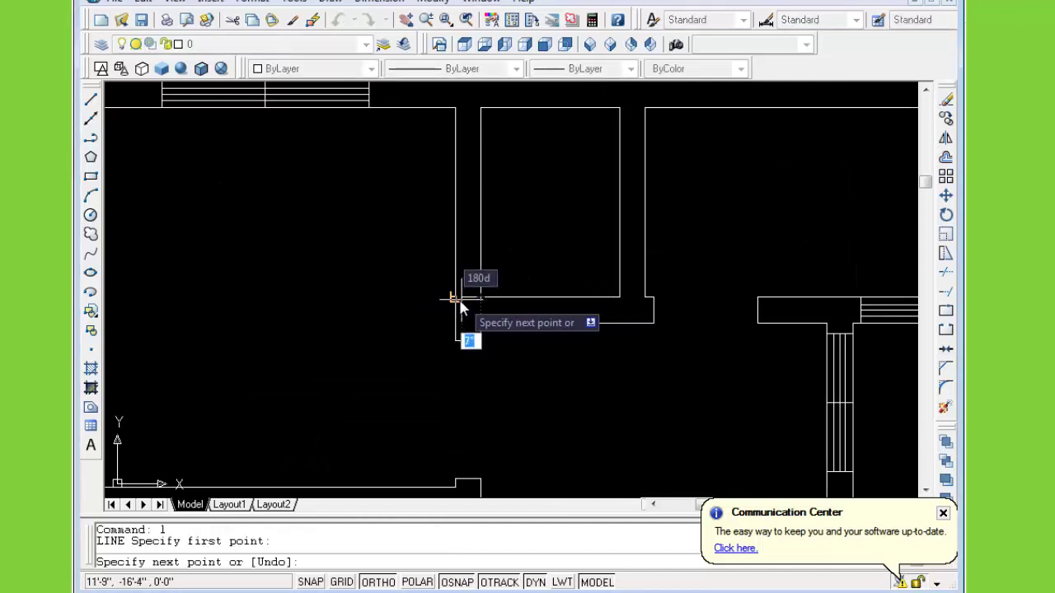
pyautogui.press('Escape')
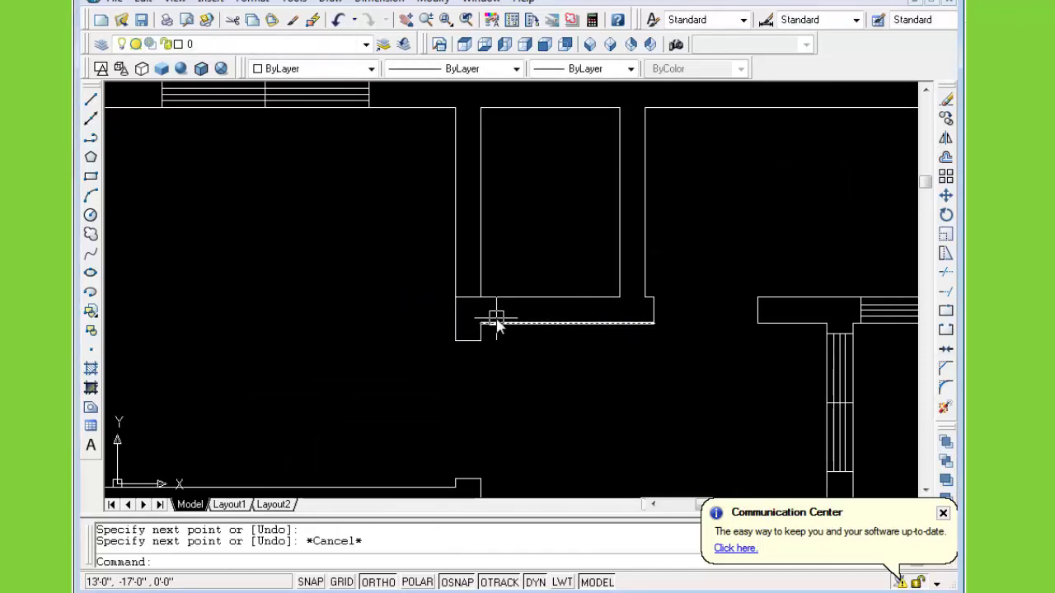
# Offset the wall line 3 inches upward
pyautogui.write('o')
pyautogui.press('Return')
pyautogui.write('3')
pyautogui.press('Return')
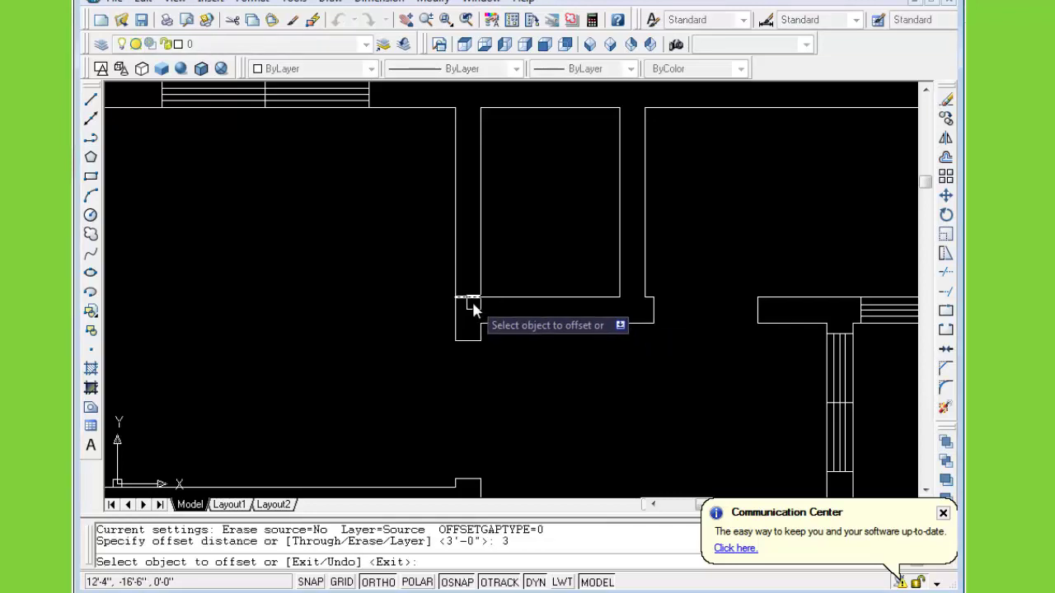
pyautogui.click(470, 297)
pyautogui.click(468, 292)
pyautogui.press('Escape')
pyautogui.scroll(2, 494, 305)
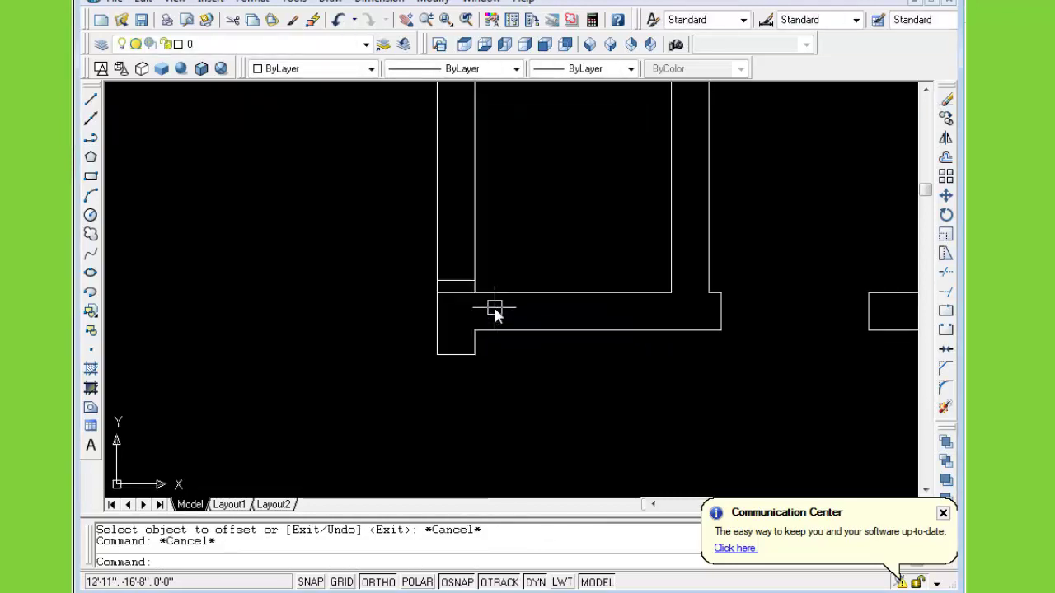
# Offset the horizontal wall line upward with distance 2 for the opening's far edge
pyautogui.write('o')
pyautogui.press('Return')
pyautogui.write("2'6")
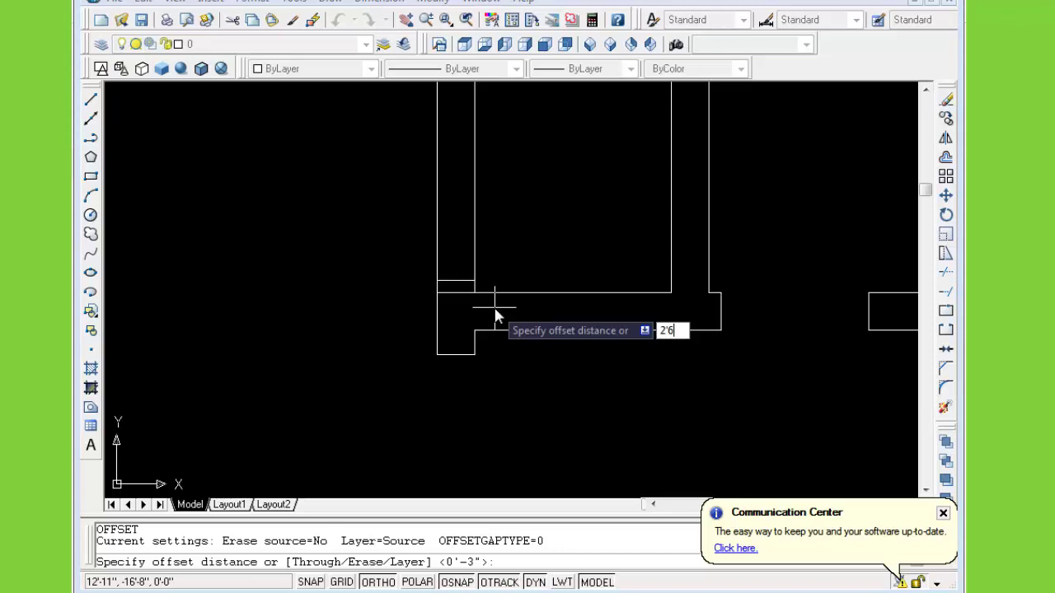
pyautogui.press('Return')
pyautogui.click(452, 281)
pyautogui.click(477, 218)
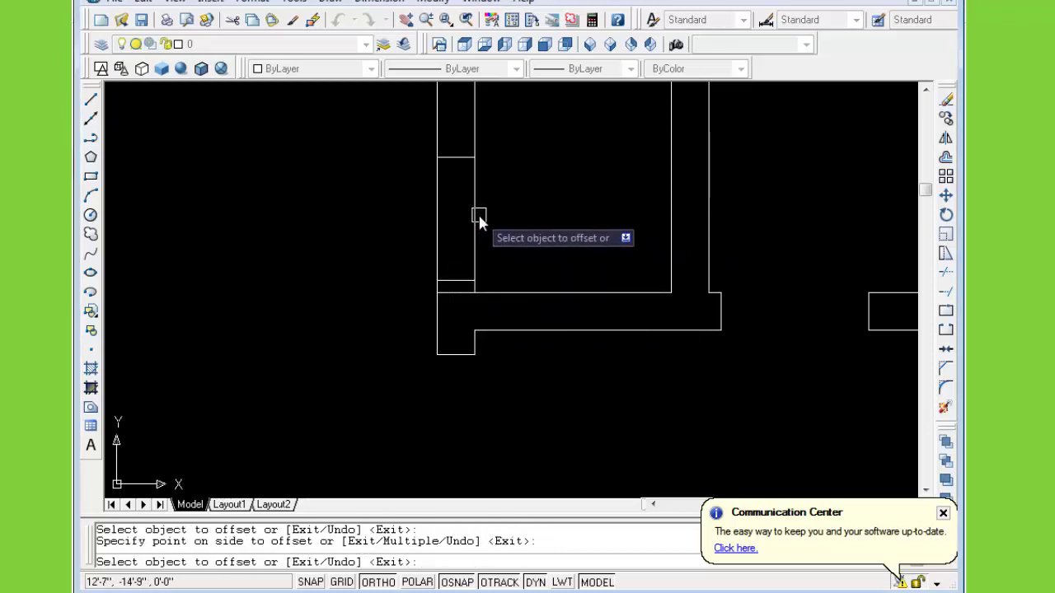
pyautogui.press('Escape')
# Trim the vertical wall segments for the opening, delete the leftover short line, and zoom out
pyautogui.write('tr')
pyautogui.press('Return')
pyautogui.press('Return')
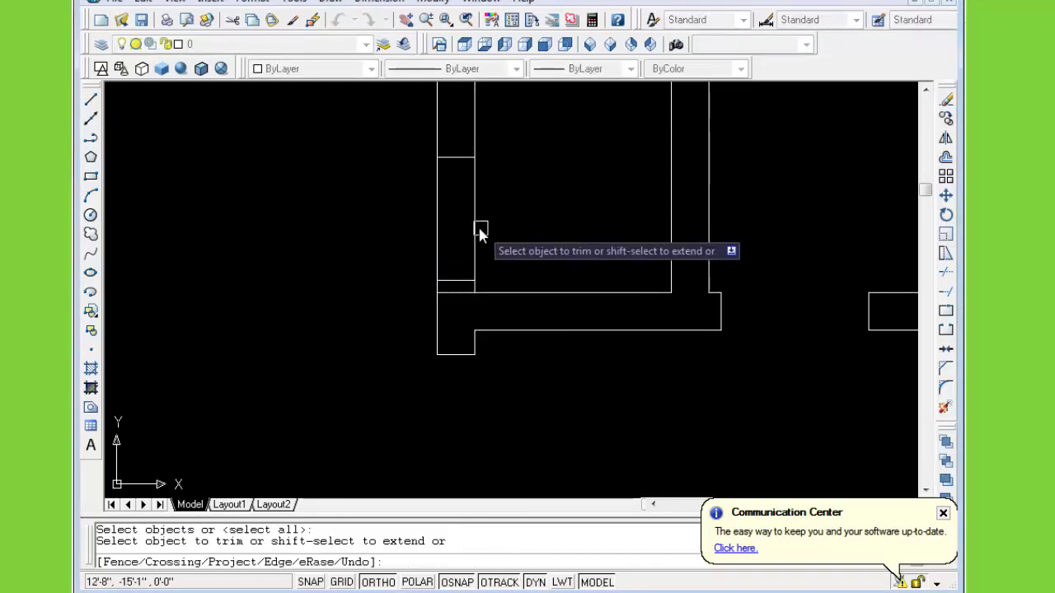
pyautogui.click(478, 223)
pyautogui.click(442, 227)
pyautogui.press('Escape')
pyautogui.click(458, 281)
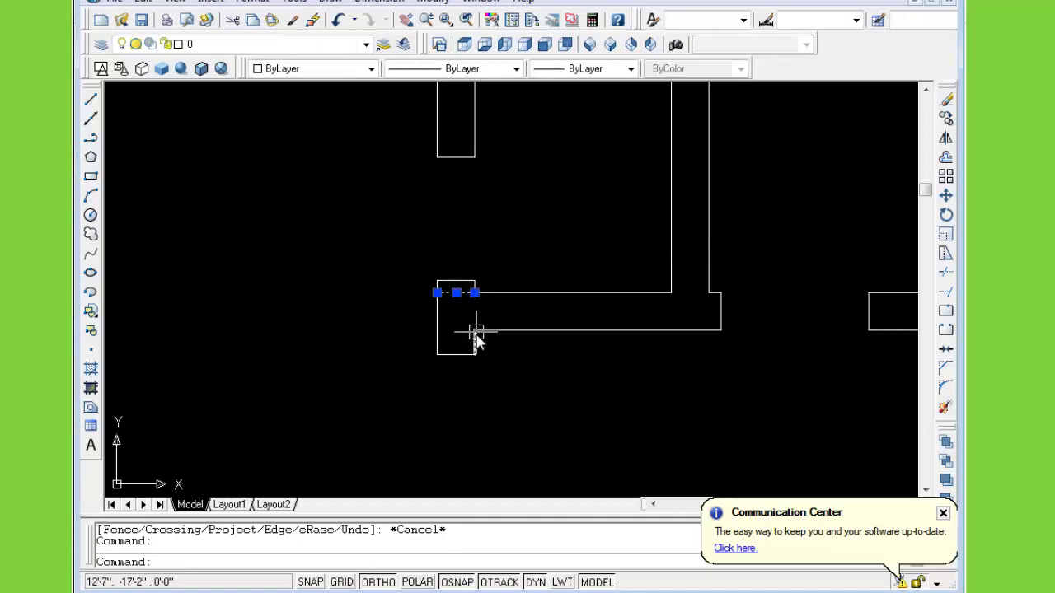
pyautogui.press('Delete')
pyautogui.scroll(-3, 550, 342)
pyautogui.moveTo(552, 346); pyautogui.dragTo(501, 214, button='middle')
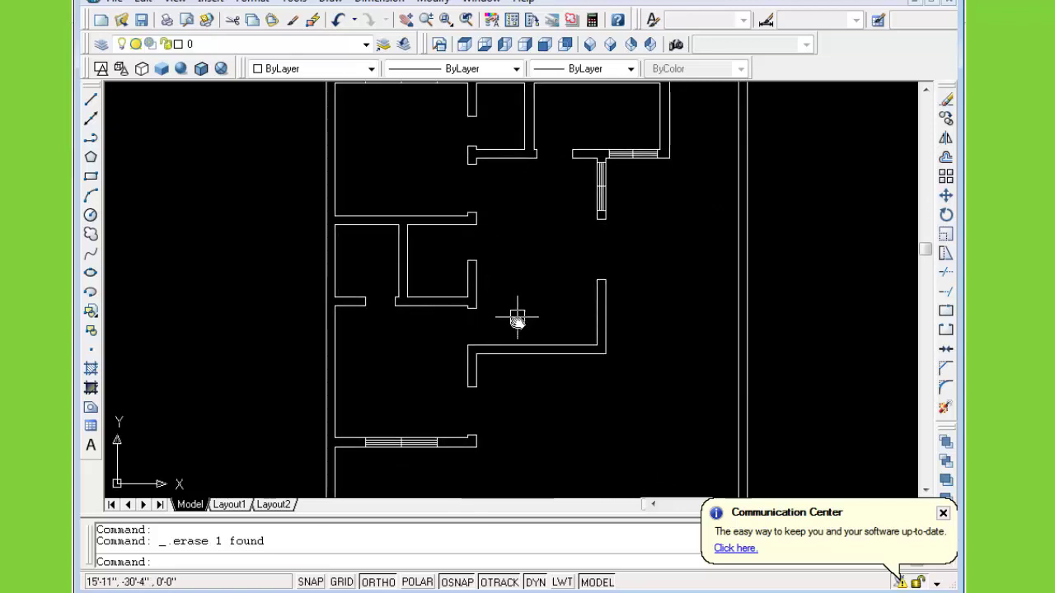
pyautogui.moveTo(535, 278); pyautogui.dragTo(537, 298, button='middle')
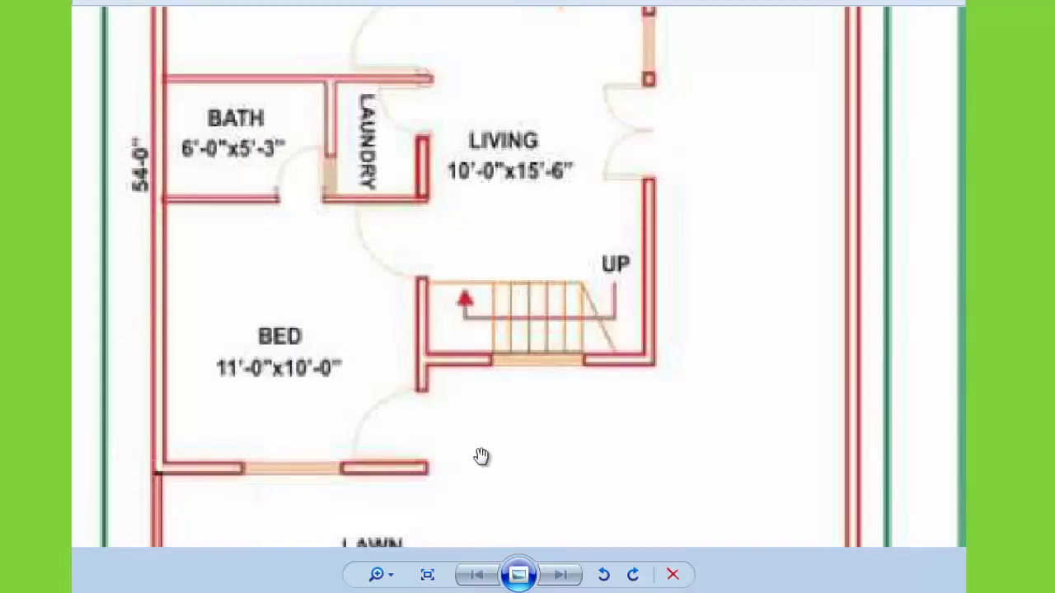
# Zoom the reference image to the living room and staircase, then return to AutoCAD
pyautogui.scroll(-2, 506, 383)
pyautogui.scroll(1, 523, 368)
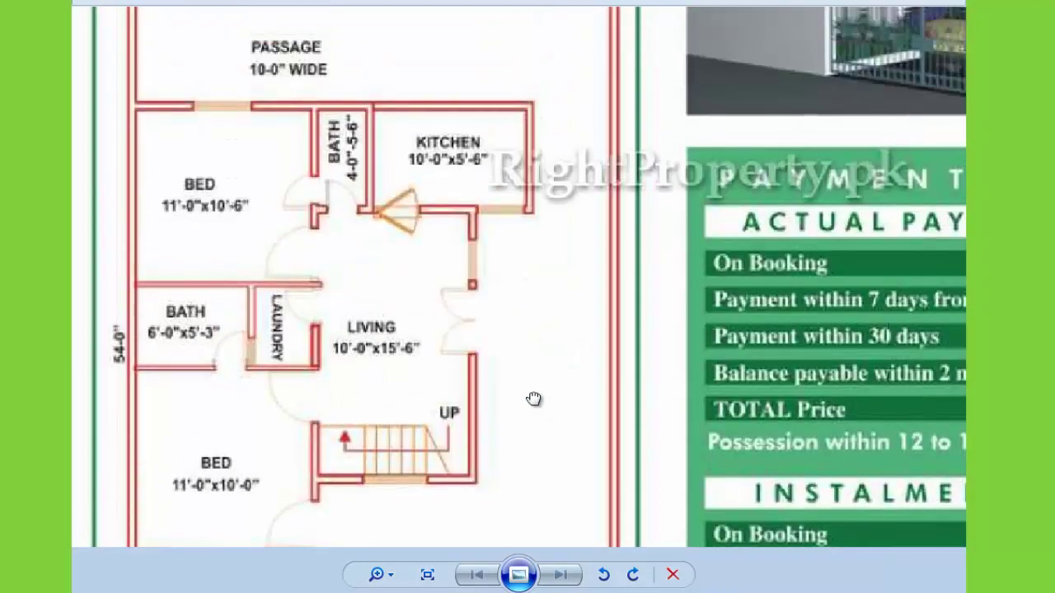
pyautogui.scroll(1, 536, 401)
pyautogui.scroll(-1, 528, 410)
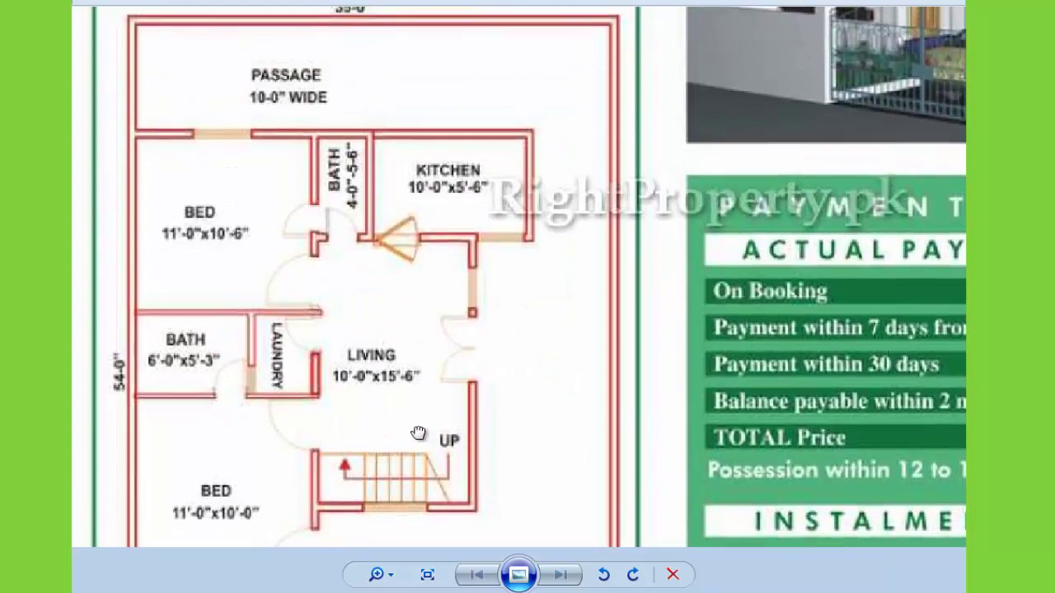
pyautogui.scroll(1, 504, 333)
pyautogui.scroll(1, 378, 411)
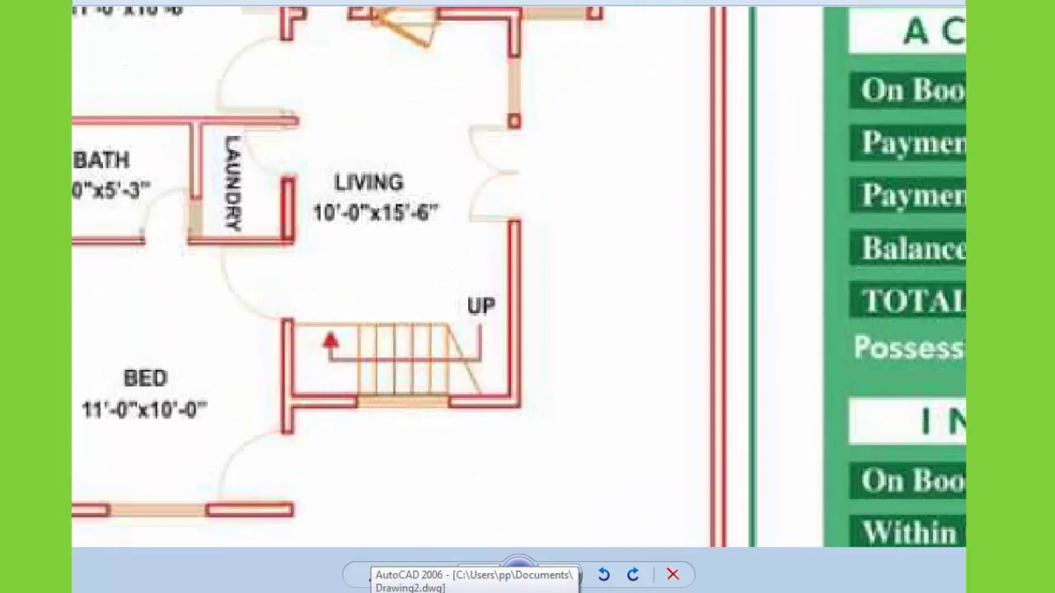
pyautogui.click(518, 569)
# Zoom to the L-shaped wall and draw a trial 4-foot-radius circle inside it
pyautogui.scroll(1, 502, 353)
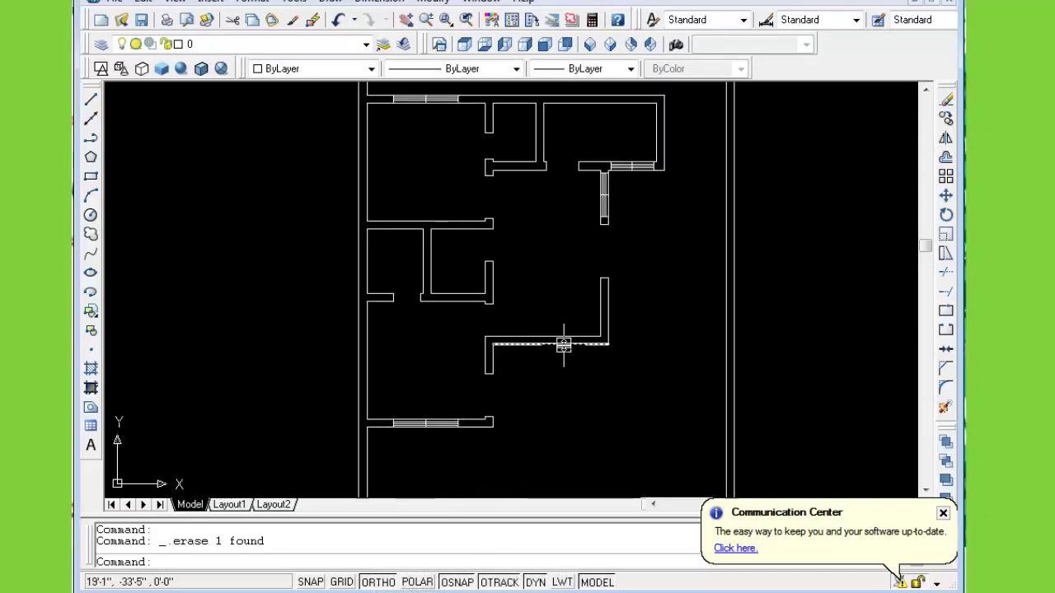
pyautogui.scroll(2, 563, 344)
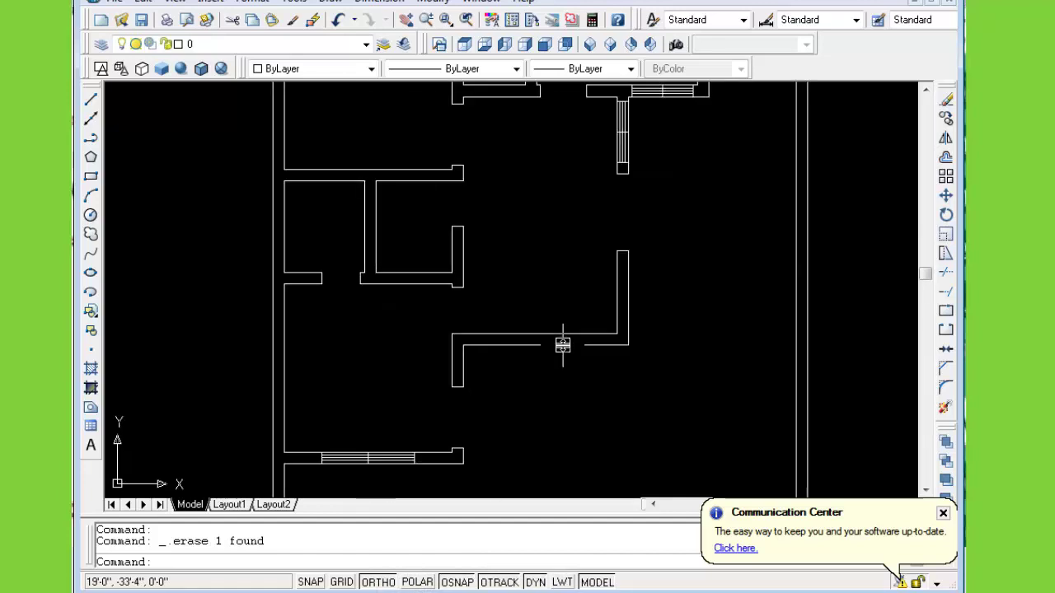
pyautogui.scroll(3, 564, 345)
pyautogui.moveTo(564, 344); pyautogui.dragTo(532, 410, button='middle')
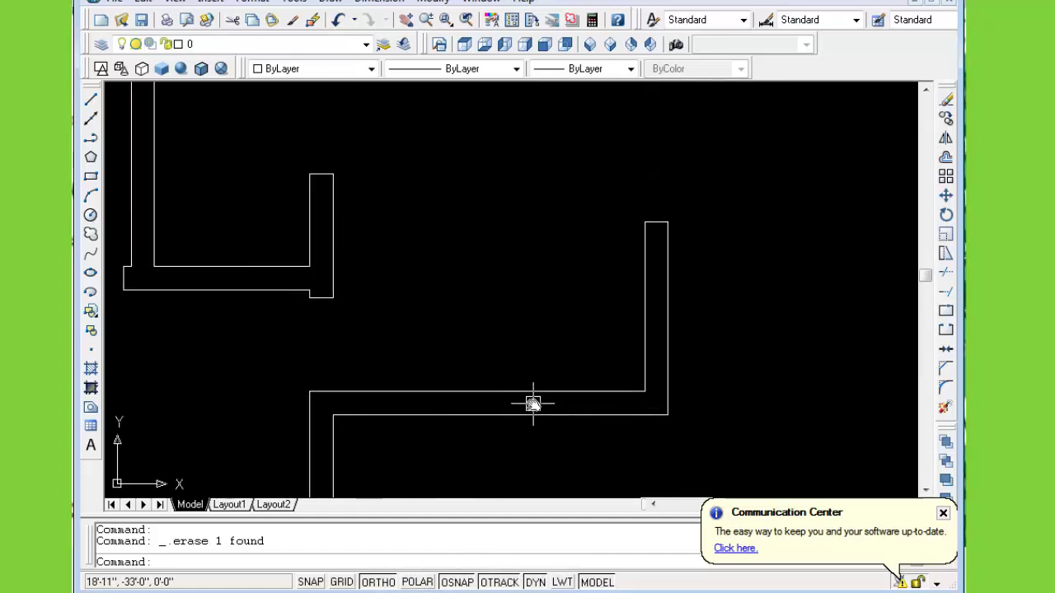
pyautogui.moveTo(589, 367); pyautogui.dragTo(558, 368, button='middle')
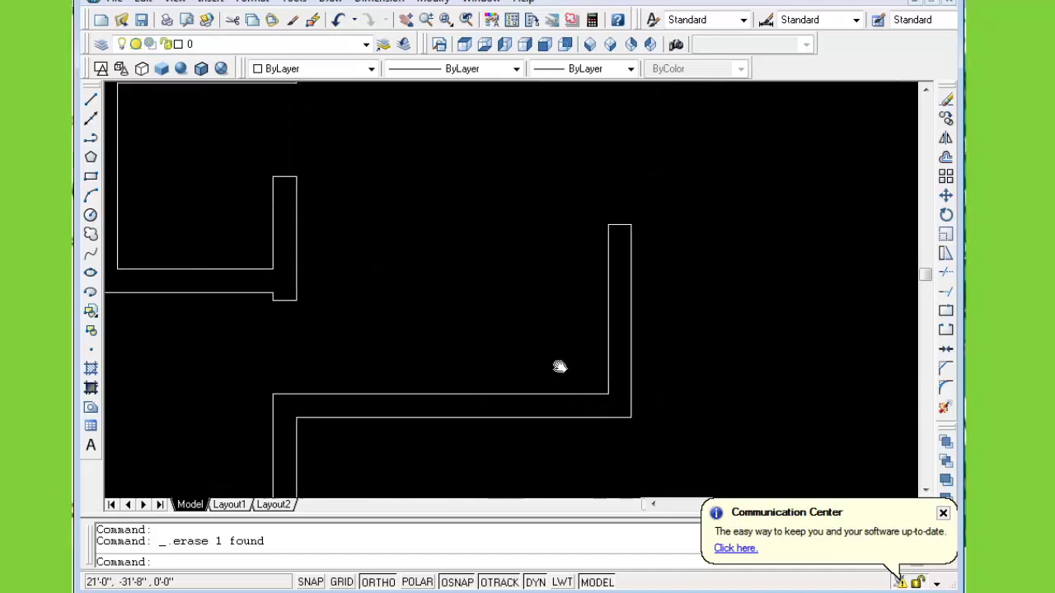
pyautogui.press('Escape')
pyautogui.press('Escape')
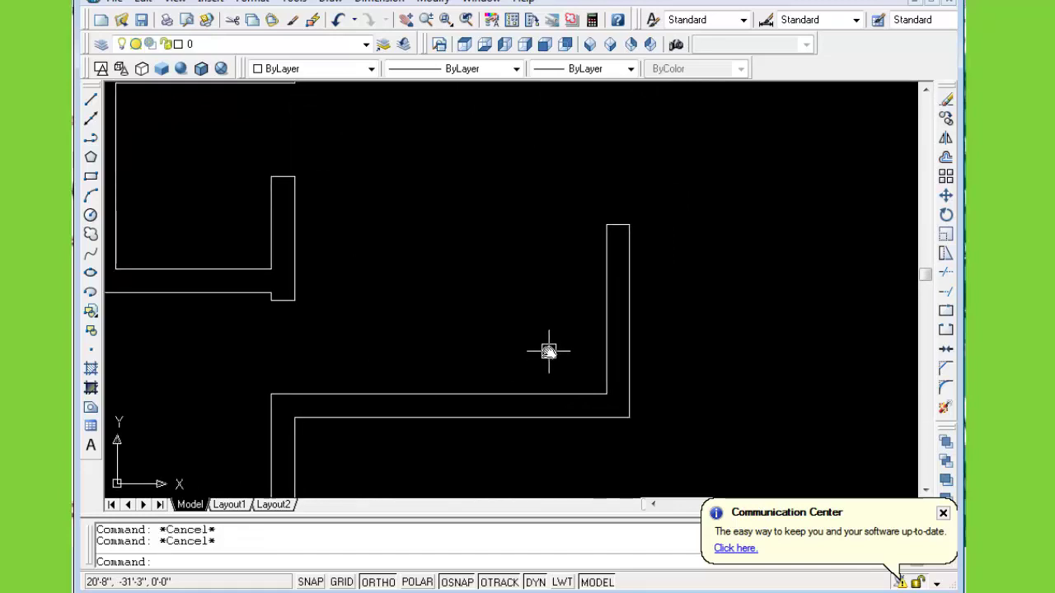
pyautogui.write('c')
pyautogui.press('Return')
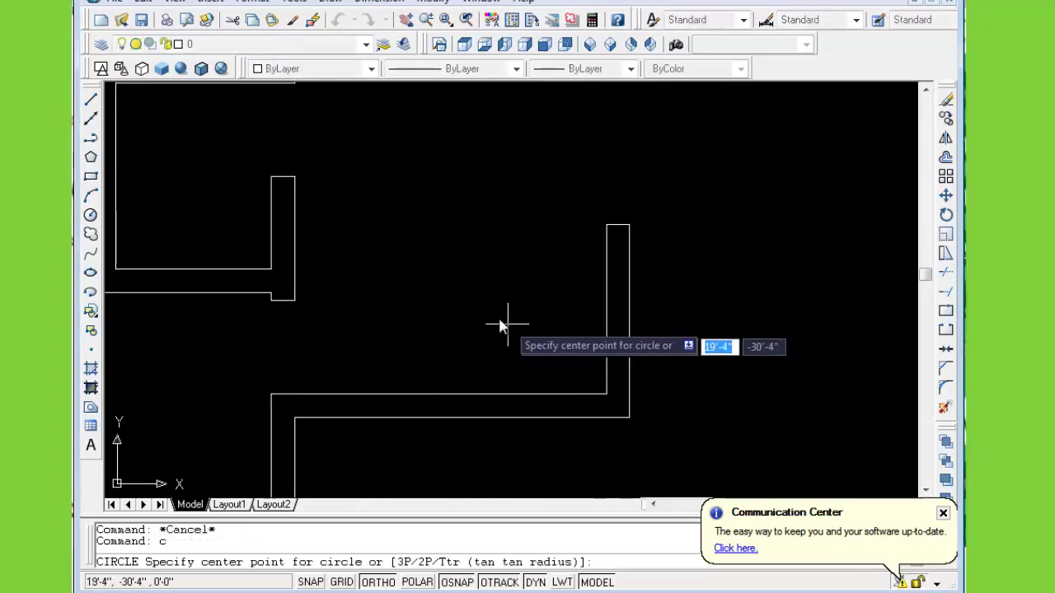
pyautogui.click(467, 273)
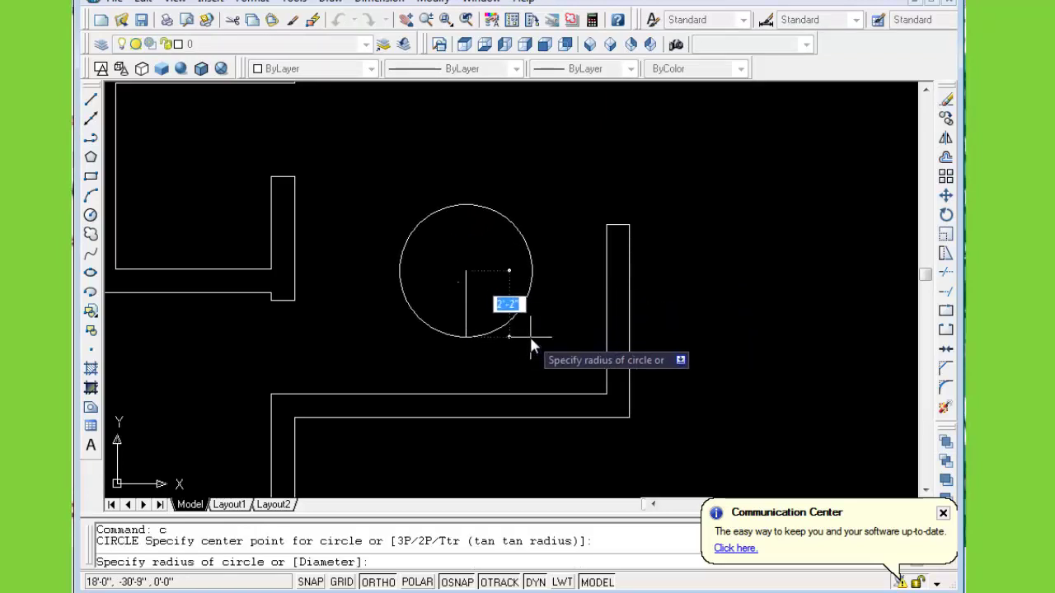
pyautogui.write('4')
pyautogui.press('Return')
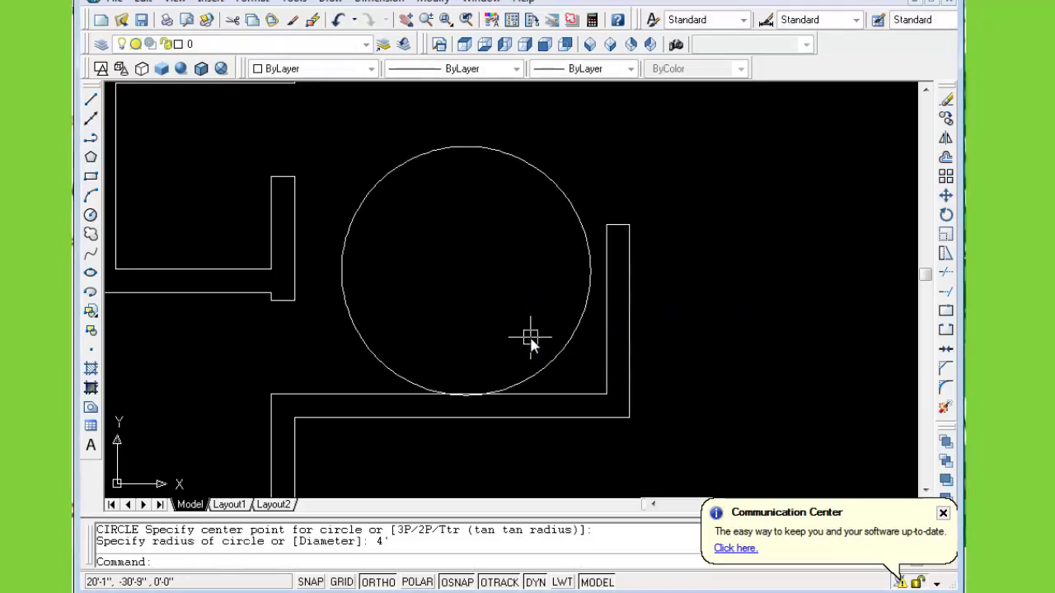
# Erase the 4-foot circle and draw a 2'-radius circle near the opening
pyautogui.click(558, 356)
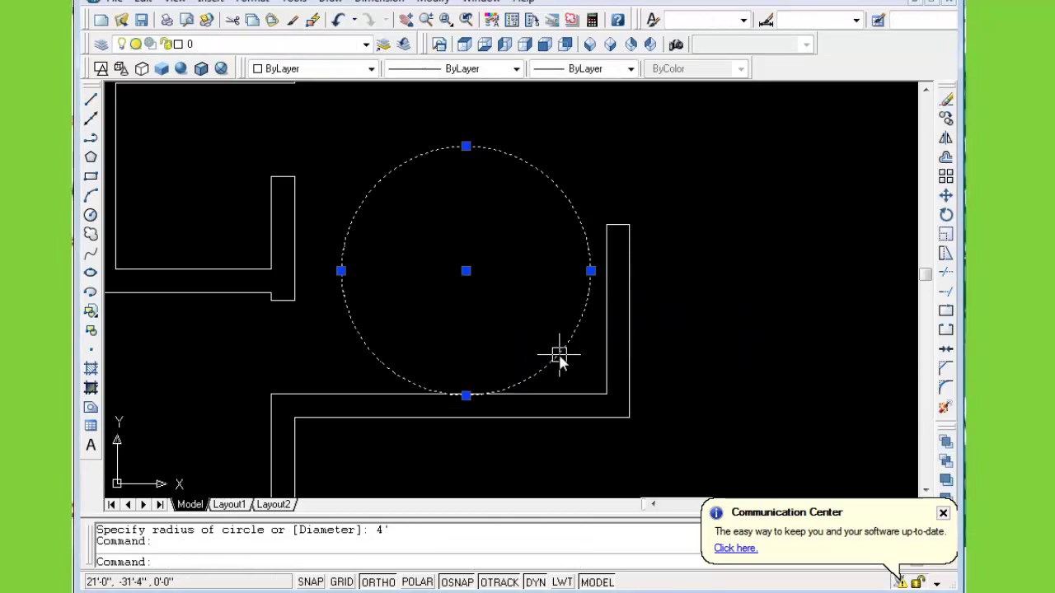
pyautogui.press('Delete')
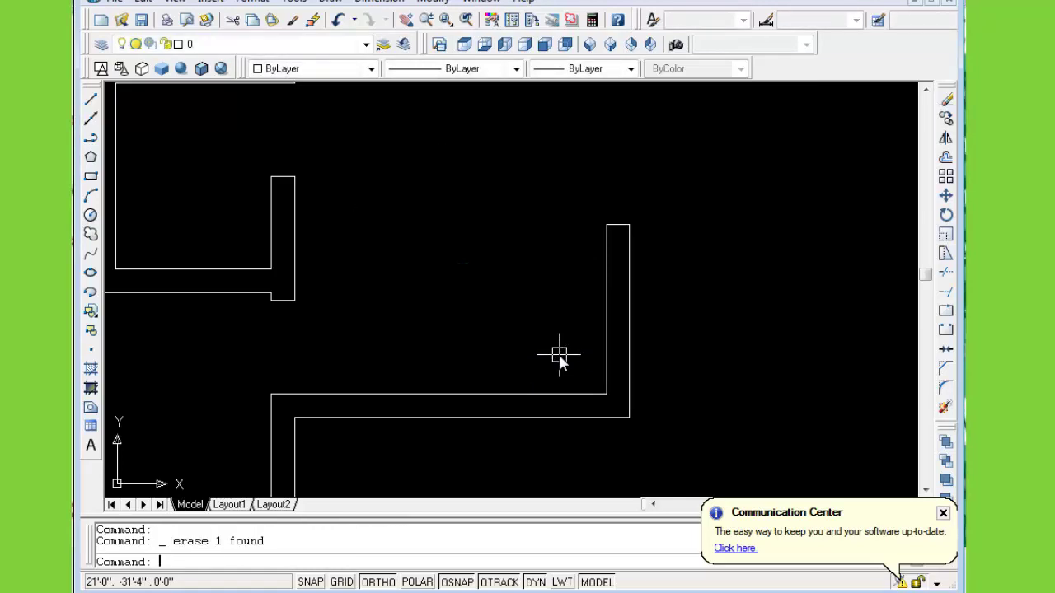
pyautogui.write('c')
pyautogui.press('Return')
pyautogui.click(478, 303)
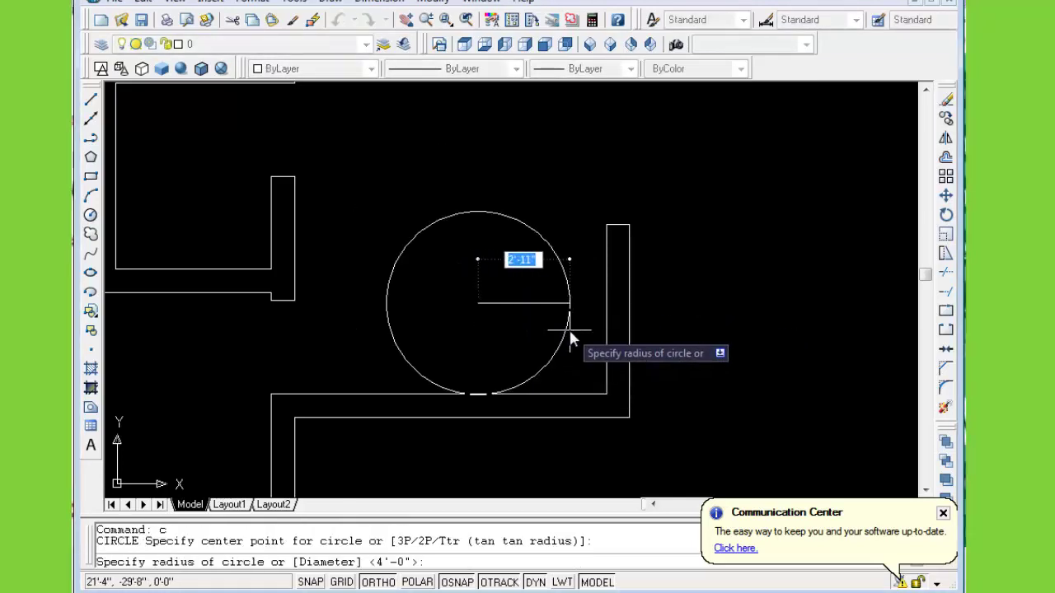
pyautogui.write("2'")
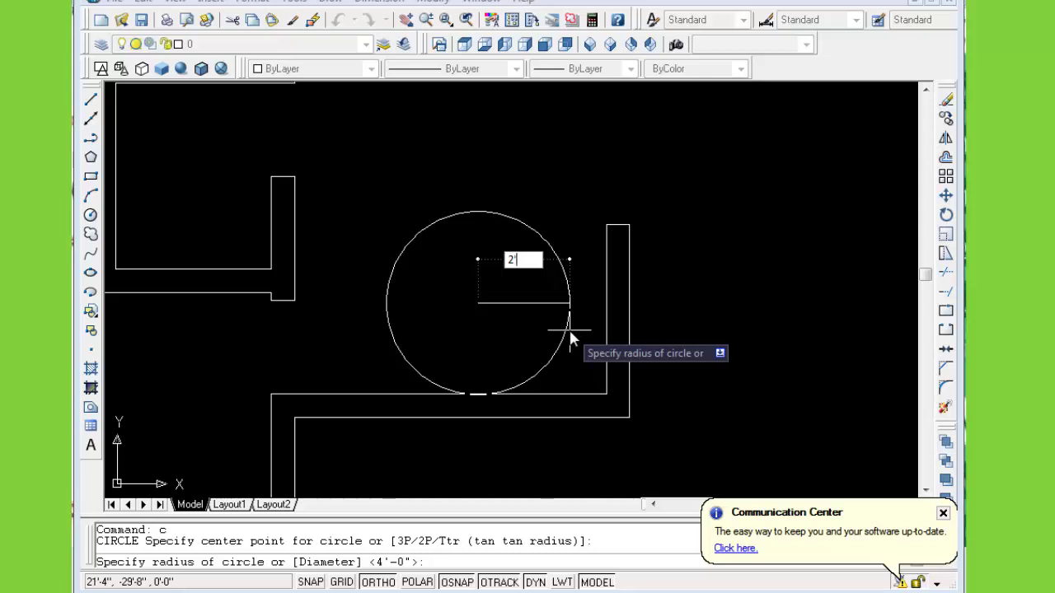
pyautogui.press('Return')
# Start moving the 2-foot circle, using its bottom point as the base
pyautogui.click(536, 328)
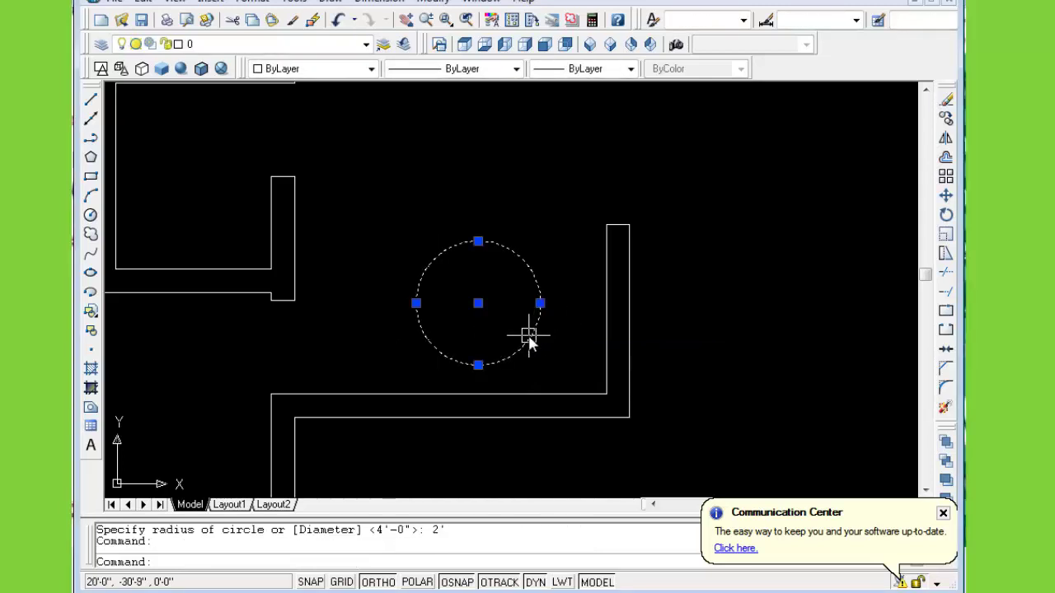
pyautogui.write('m')
pyautogui.press('Return')
pyautogui.click(477, 365)
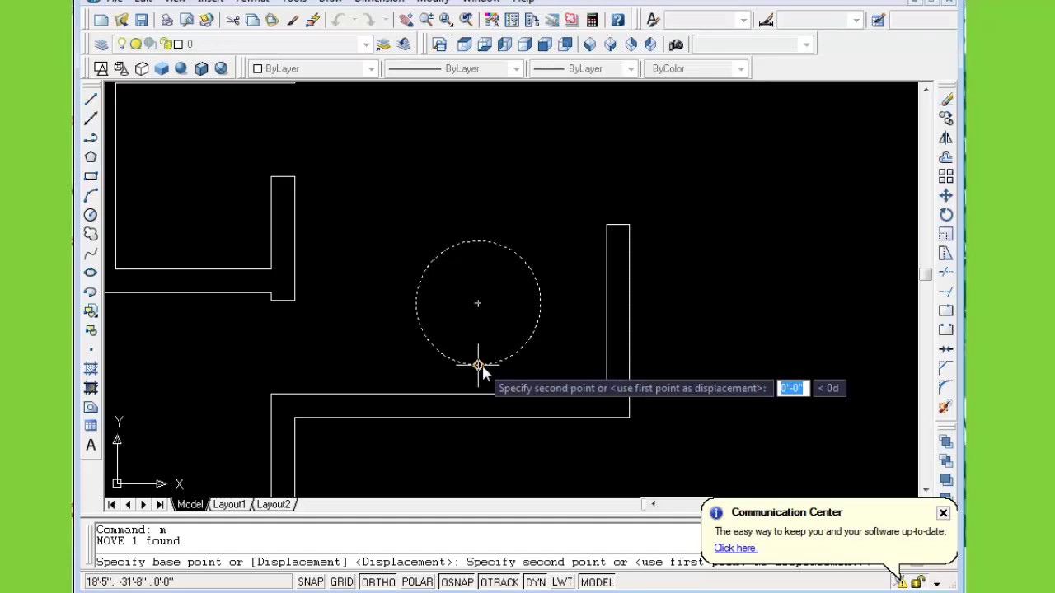
# Drop the circle into the corner so it touches both walls
pyautogui.click(545, 395)
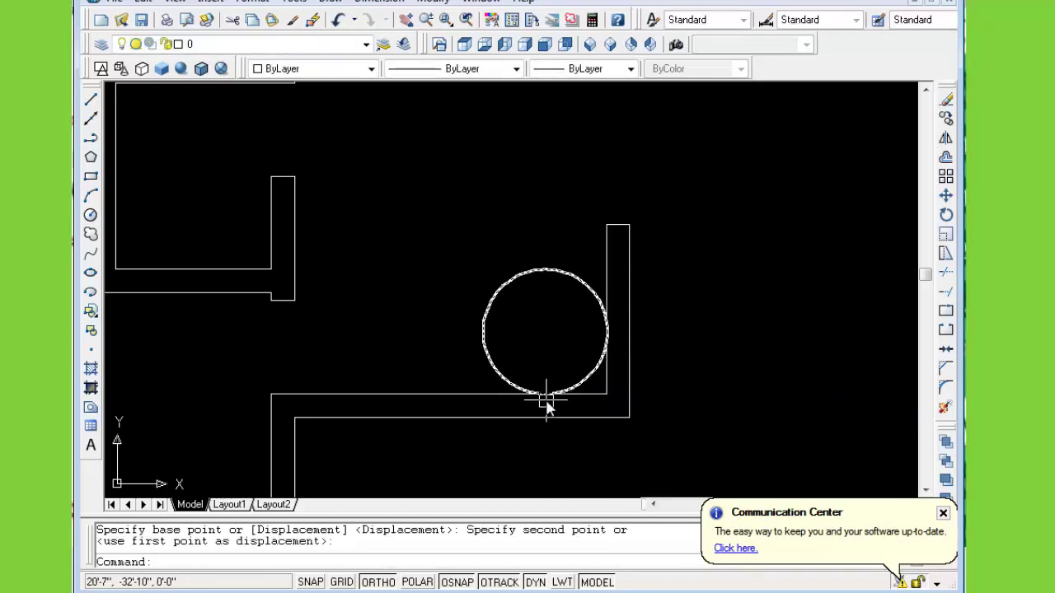
pyautogui.scroll(3, 502, 330)
pyautogui.press('Escape')
pyautogui.press('Escape')
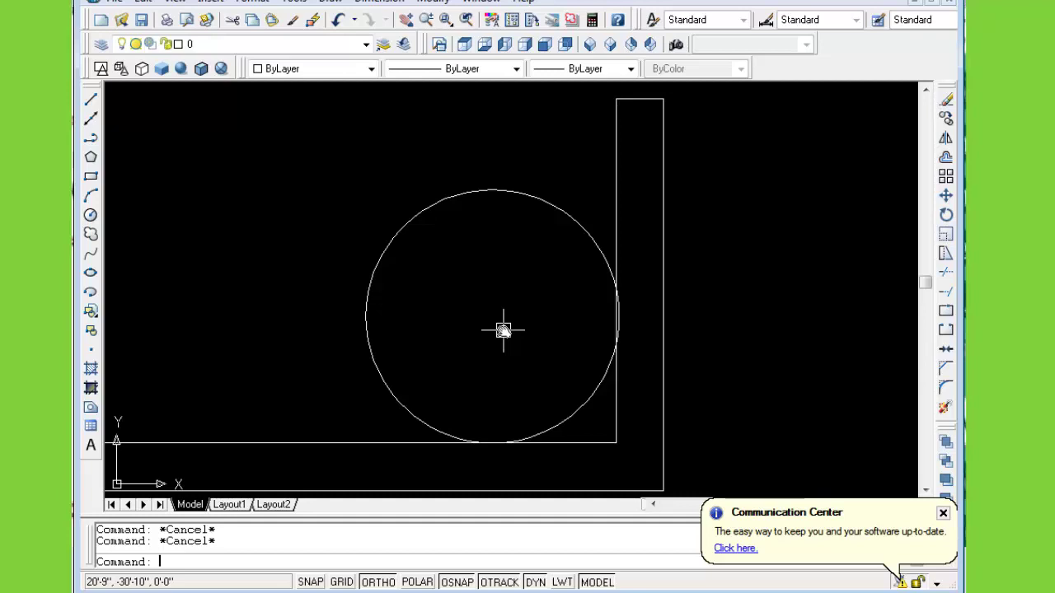
# Draw a radius line from the circle's centre down to its bottom point
pyautogui.write('l')
pyautogui.press('Return')
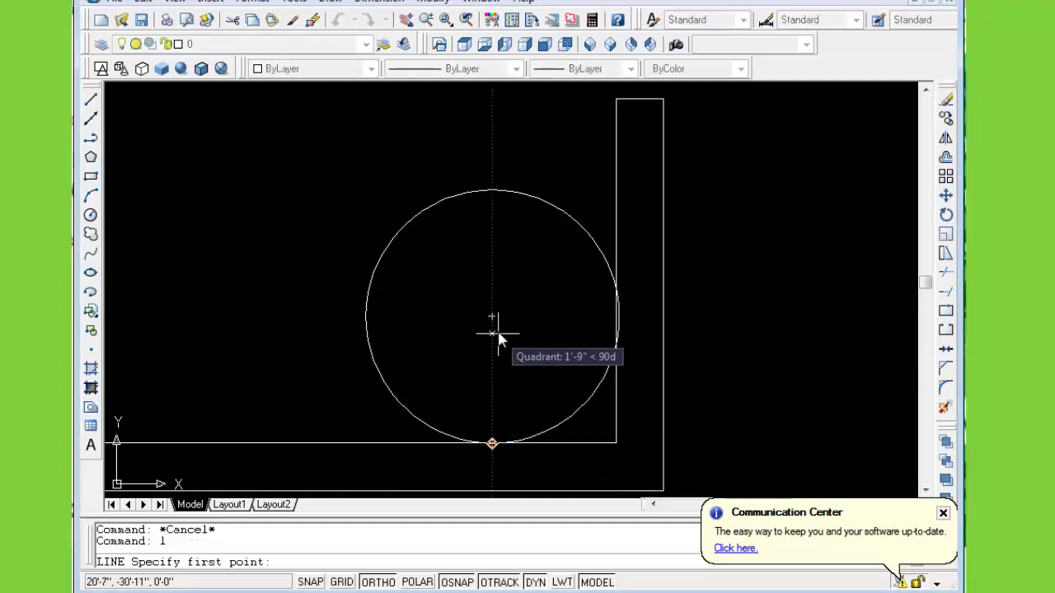
pyautogui.click(492, 316)
pyautogui.click(493, 443)
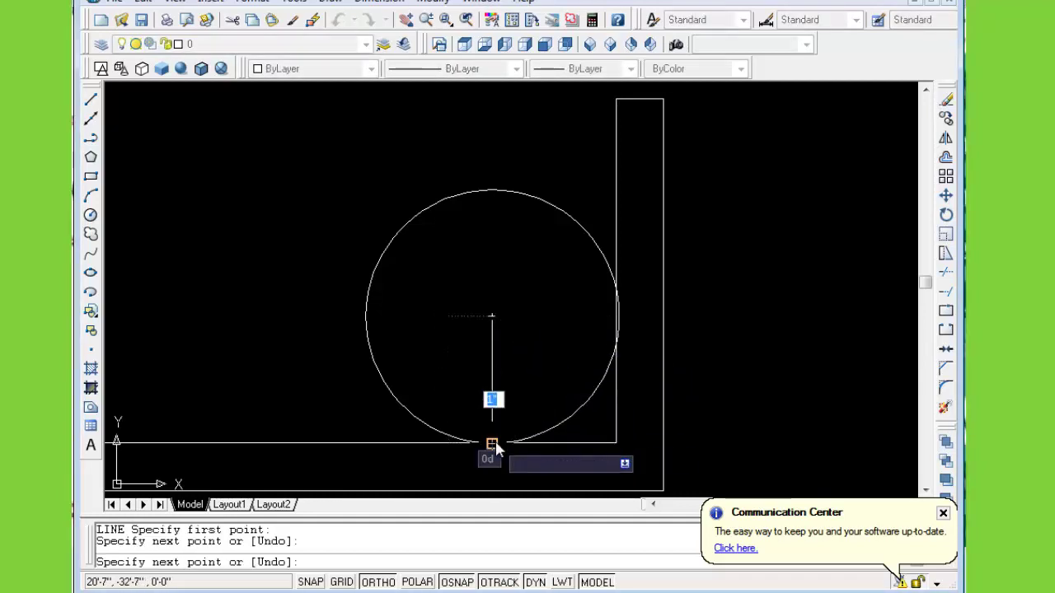
pyautogui.press('Escape')
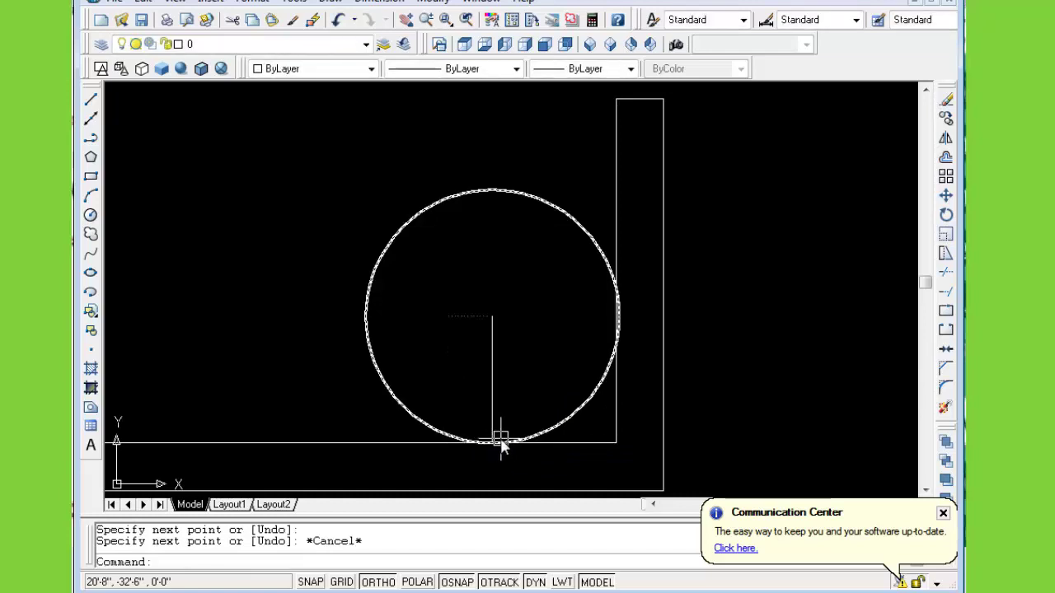
pyautogui.write('a')
pyautogui.press('Return')
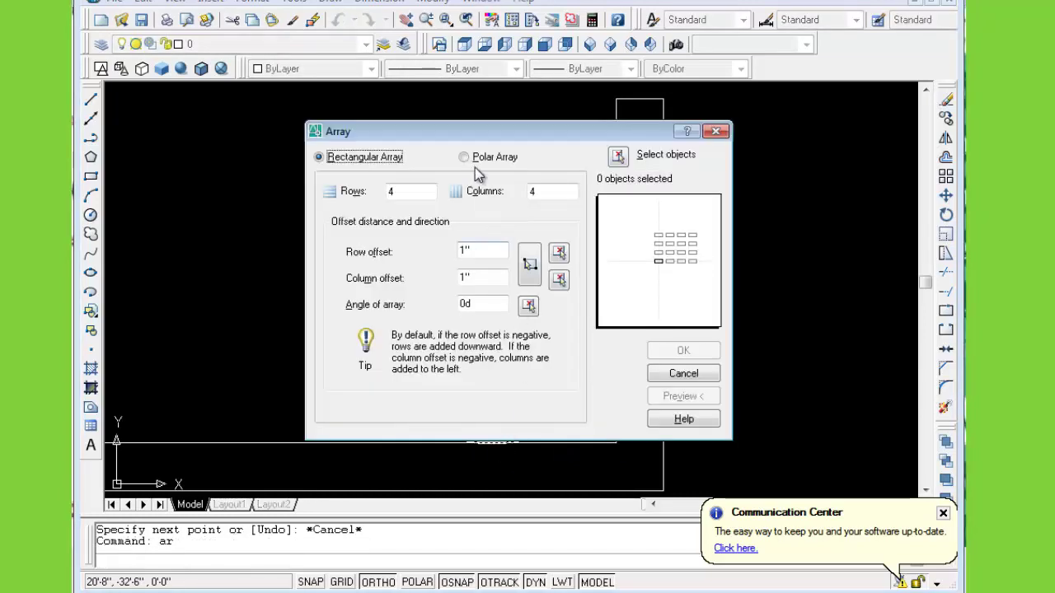
# Try a polar array of 17 copies of the radius line, then undo it
pyautogui.click(464, 157)
pyautogui.write('17')
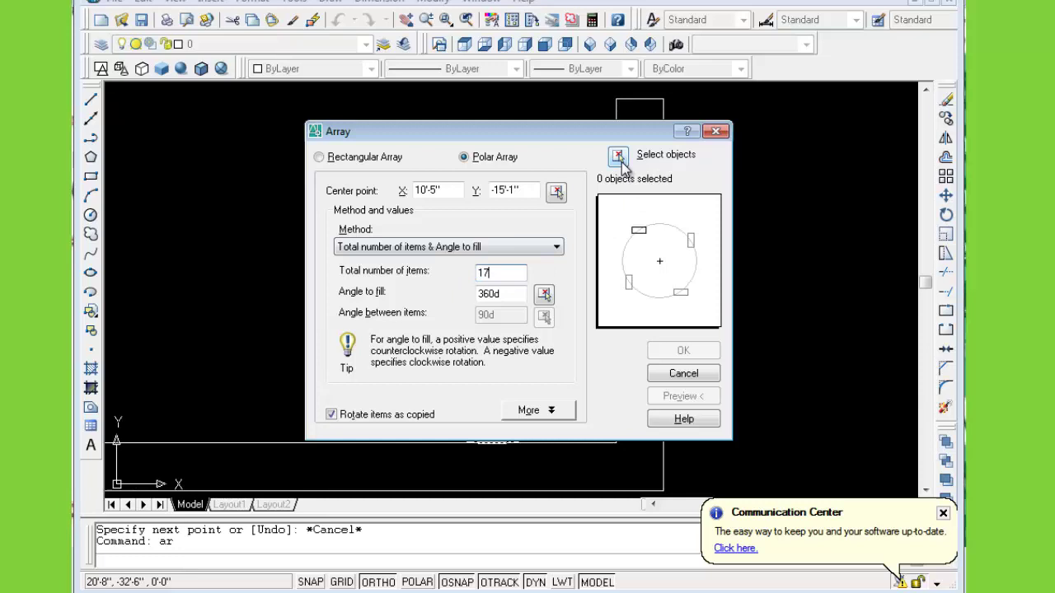
pyautogui.click(619, 157)
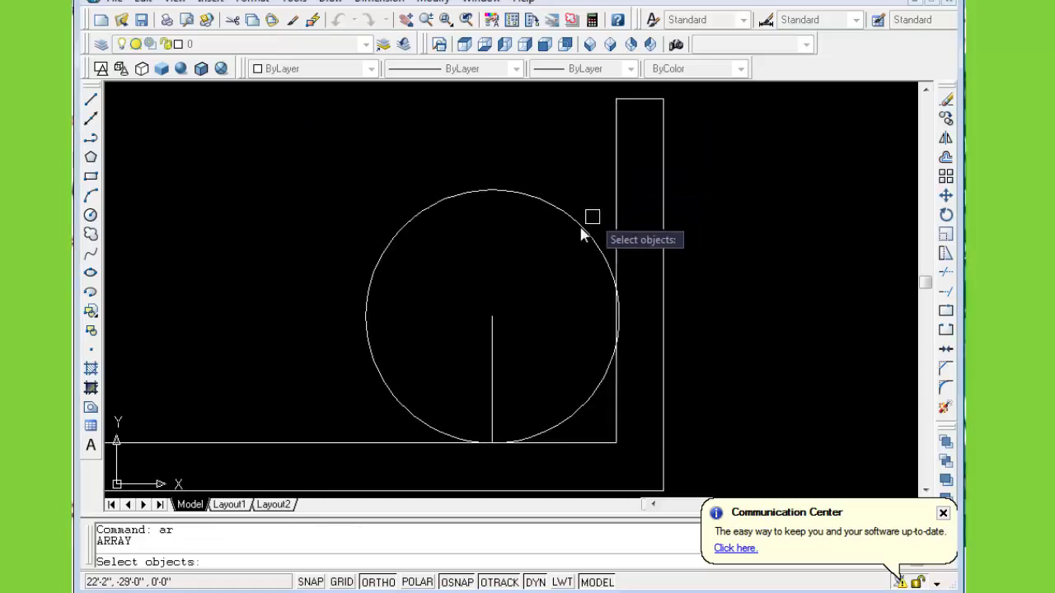
pyautogui.click(492, 315)
pyautogui.press('Return')
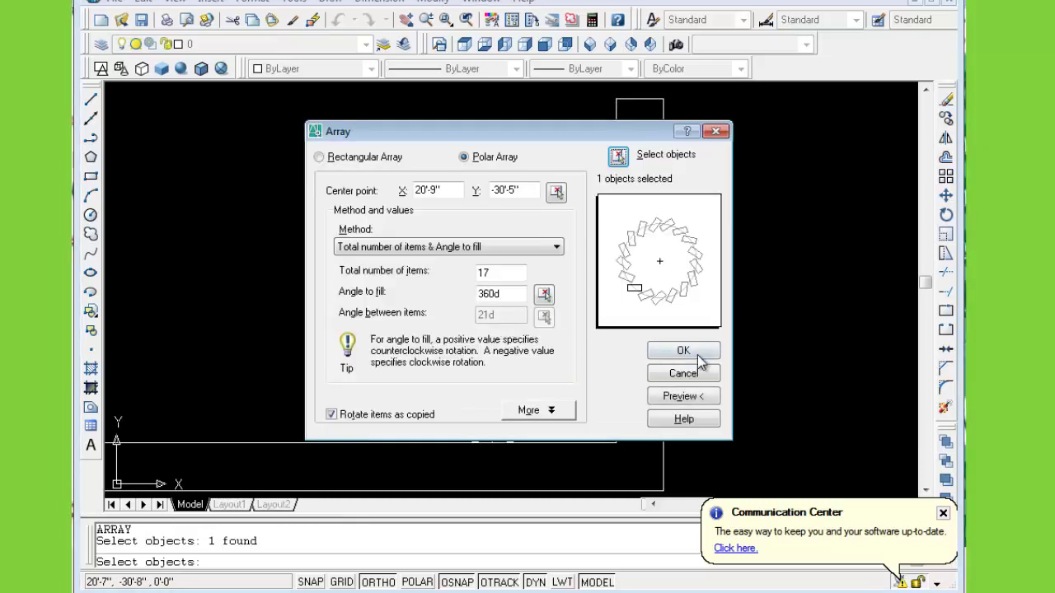
pyautogui.click(697, 352)
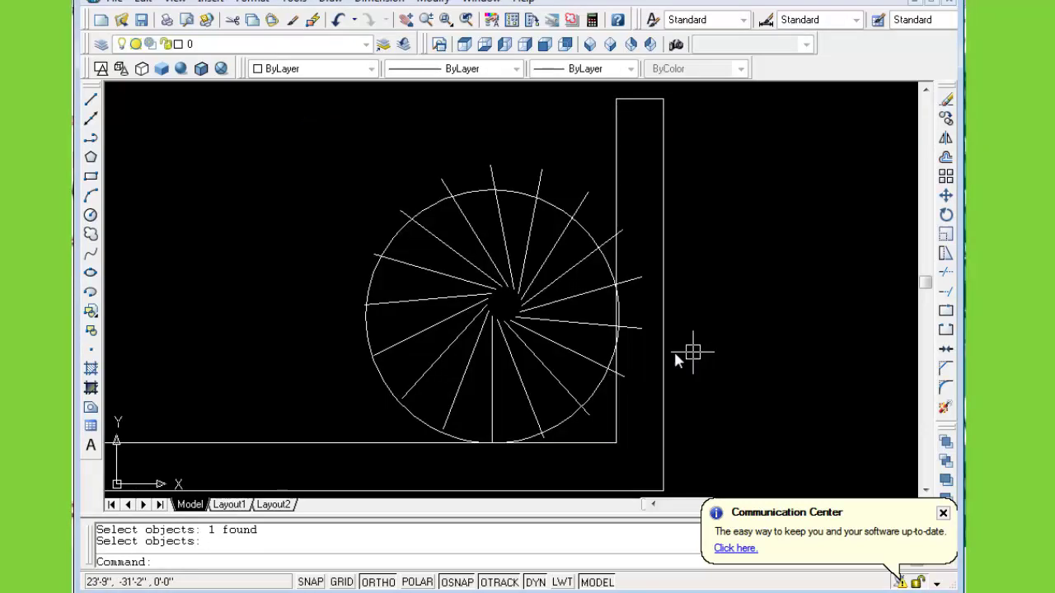
pyautogui.hotkey('ctrl', 'z')
# Erase the radius line and circle, zoom out, and save the drawing
pyautogui.click(494, 325)
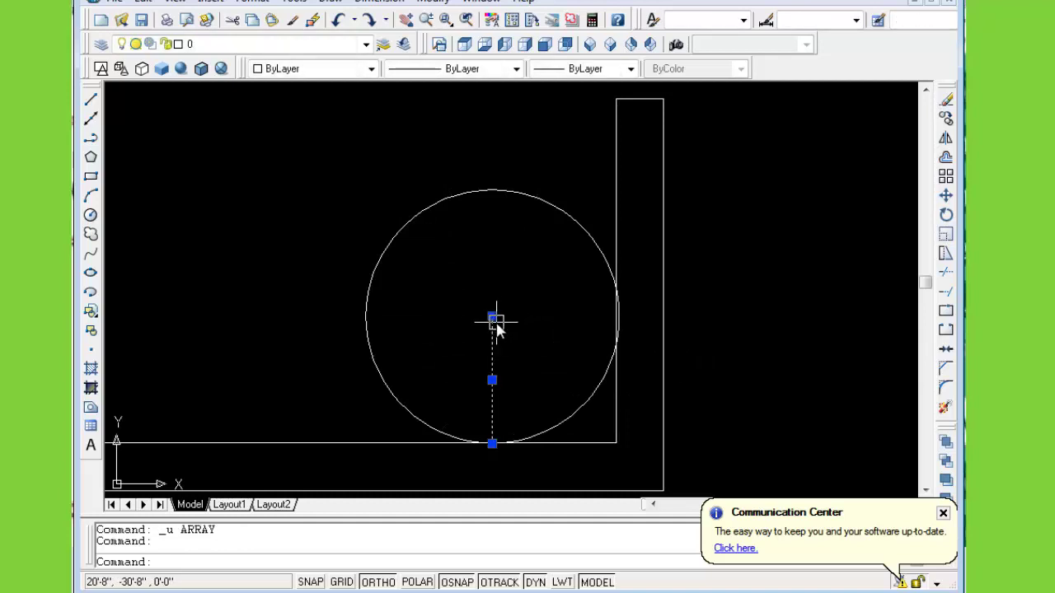
pyautogui.press('Delete')
pyautogui.click(527, 198)
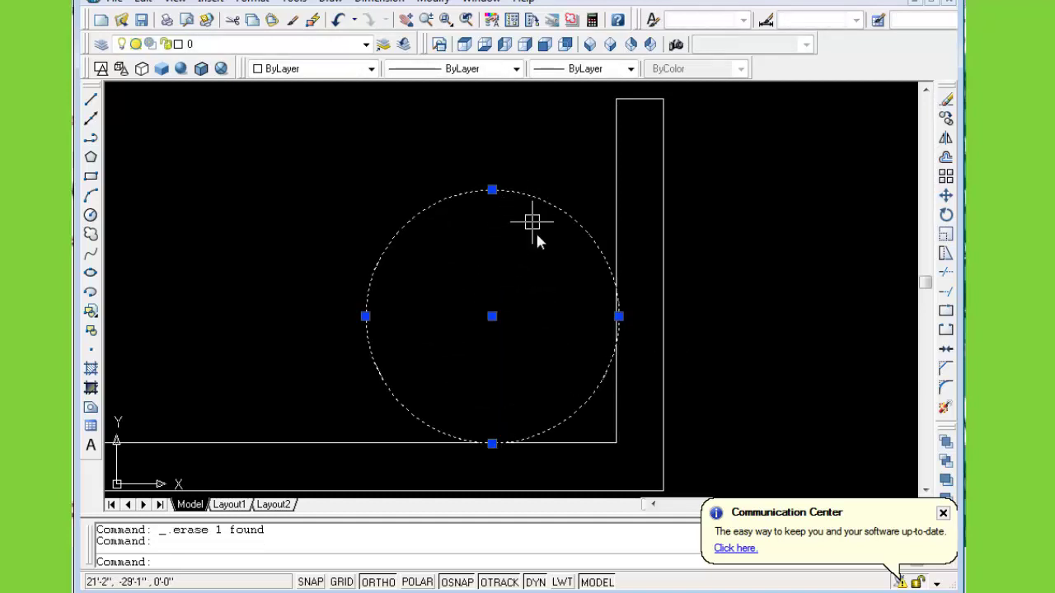
pyautogui.press('Delete')
pyautogui.scroll(-4, 577, 288)
pyautogui.scroll(-2, 662, 292)
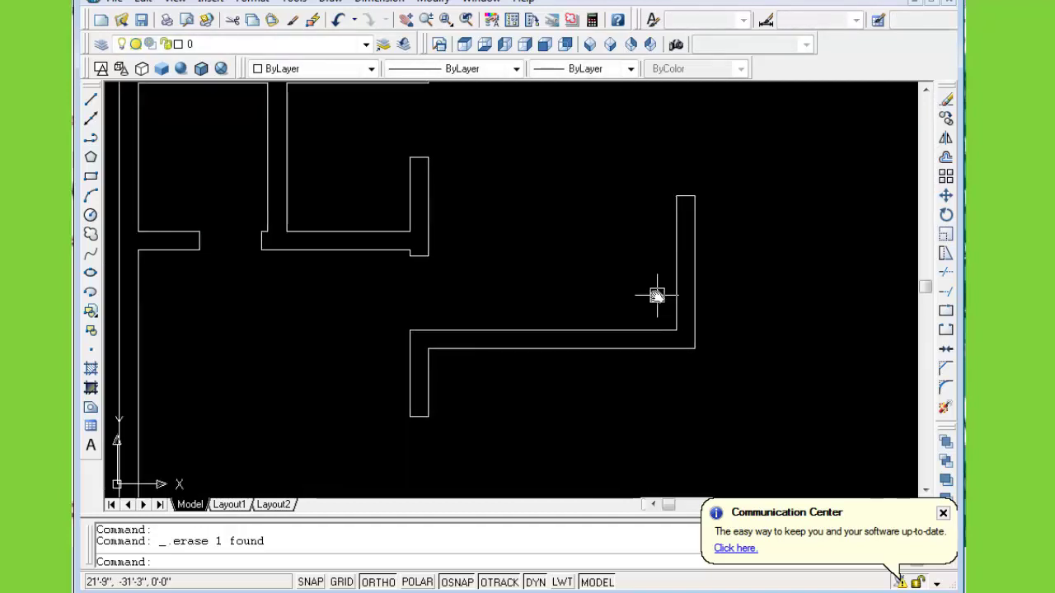
pyautogui.hotkey('ctrl', 's')
pyautogui.scroll(-3, 632, 294)
pyautogui.moveTo(632, 294); pyautogui.dragTo(628, 311, button='middle')
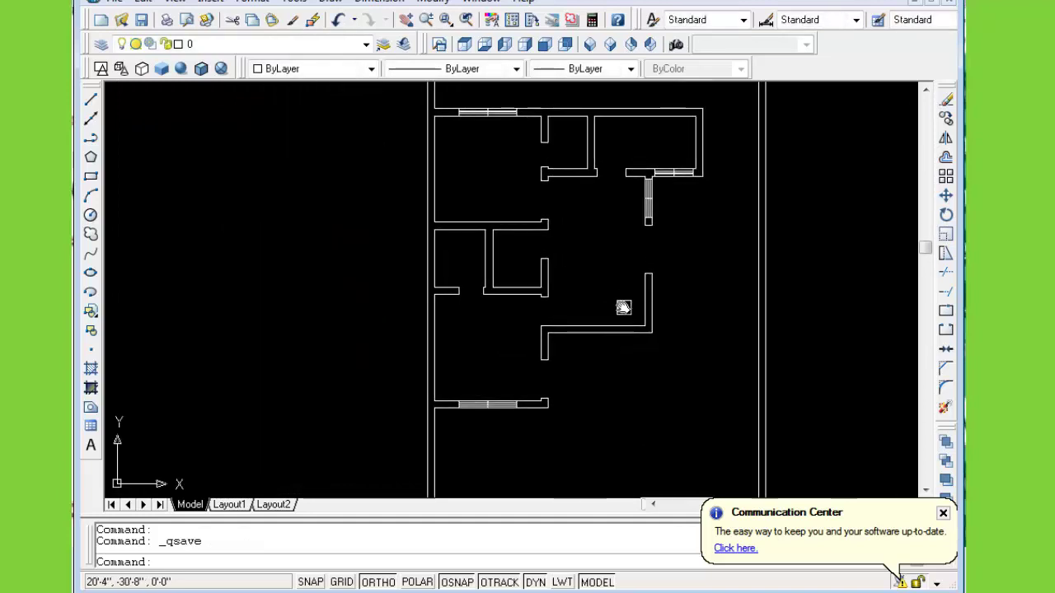
pyautogui.scroll(-4, 679, 278)
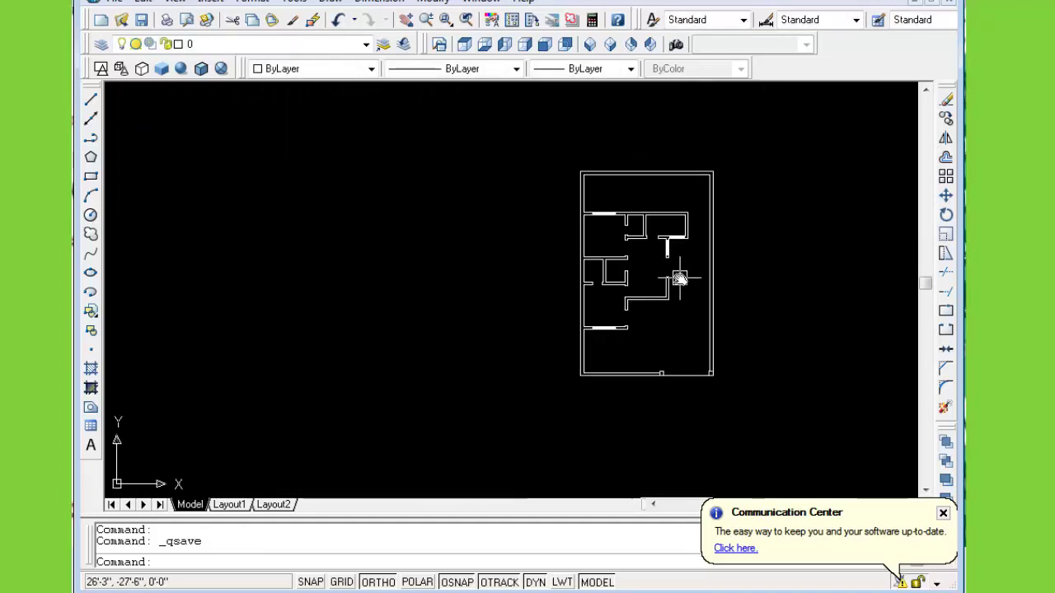
pyautogui.moveTo(678, 278)
pyautogui.mouseDown(button='middle')
pyautogui.moveTo(603, 272)
pyautogui.moveTo(627, 280)
pyautogui.mouseUp(button='middle')
pyautogui.scroll(3, 596, 263)
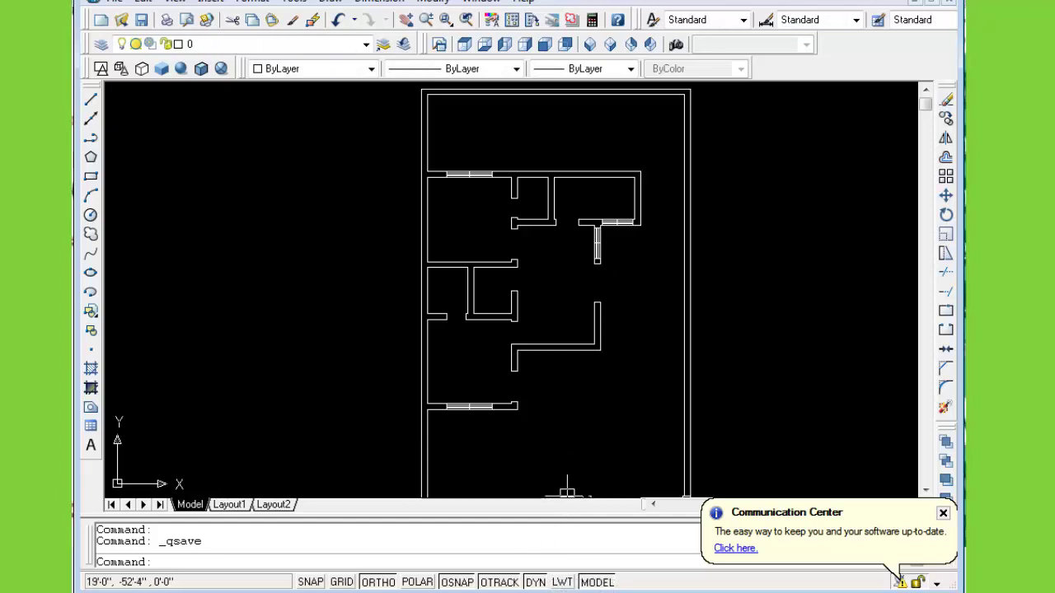
pyautogui.scroll(-2, 547, 421)
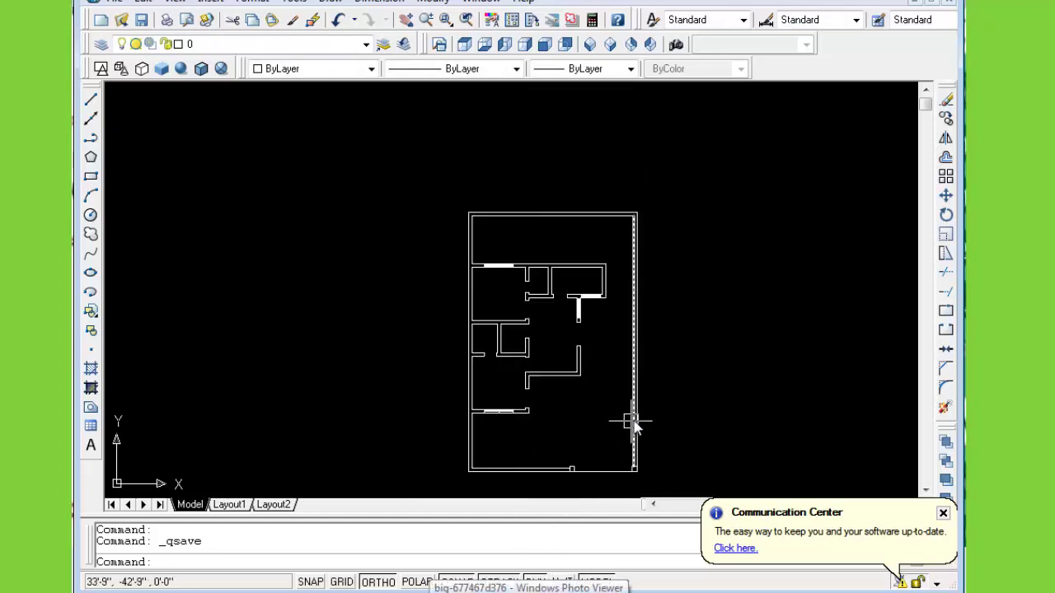
pyautogui.moveTo(633, 422); pyautogui.dragTo(602, 328, button='middle')
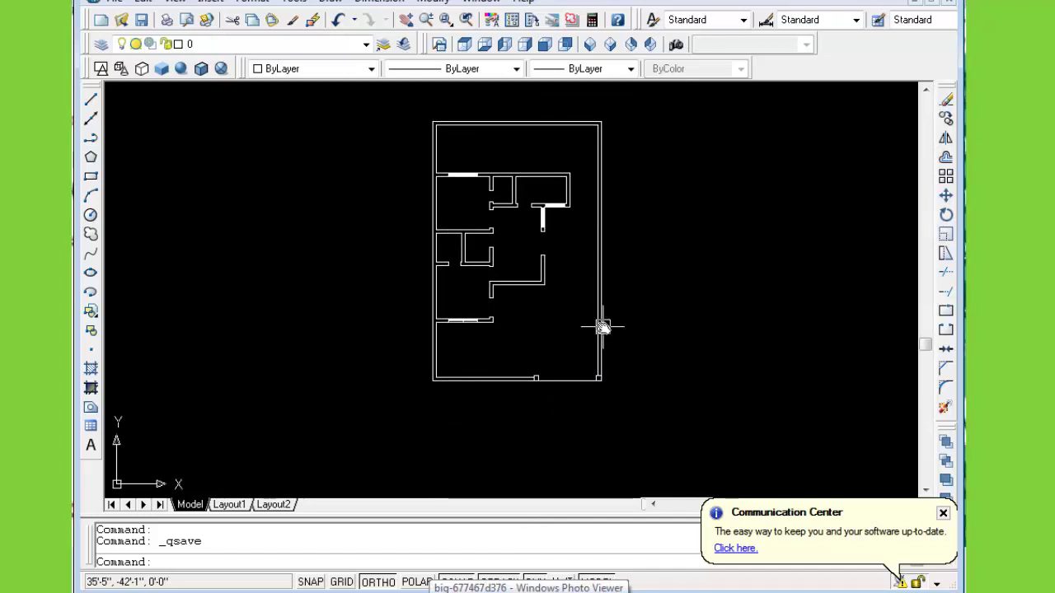
pyautogui.click(528, 587)
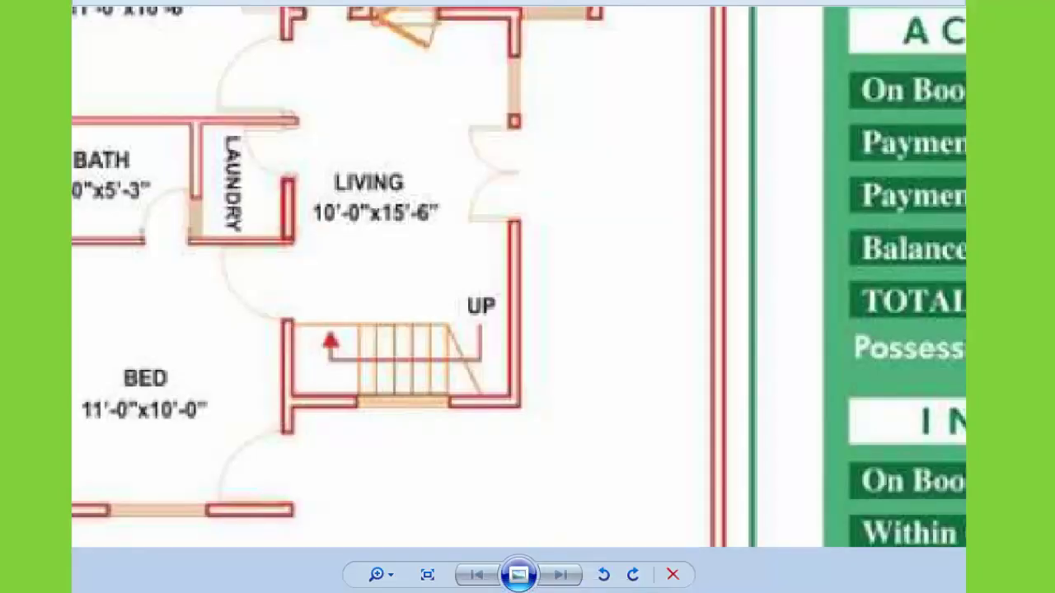
pyautogui.scroll(-2, 556, 526)
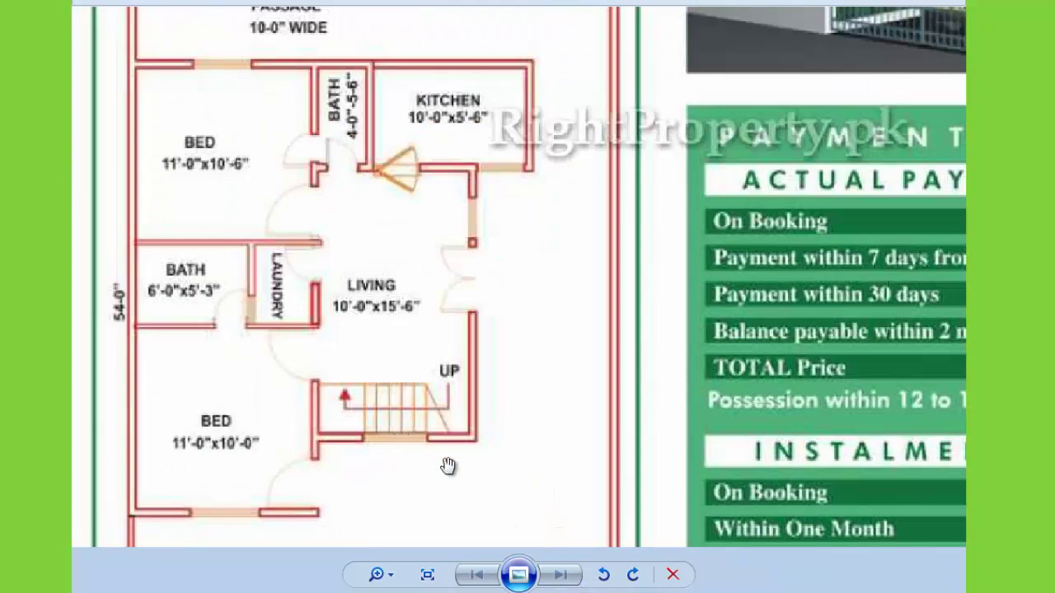
pyautogui.moveTo(447, 466); pyautogui.dragTo(717, 327)
# Draw a short dividing line across the stair wall's thickness
pyautogui.hotkey('alt', 'Tab')
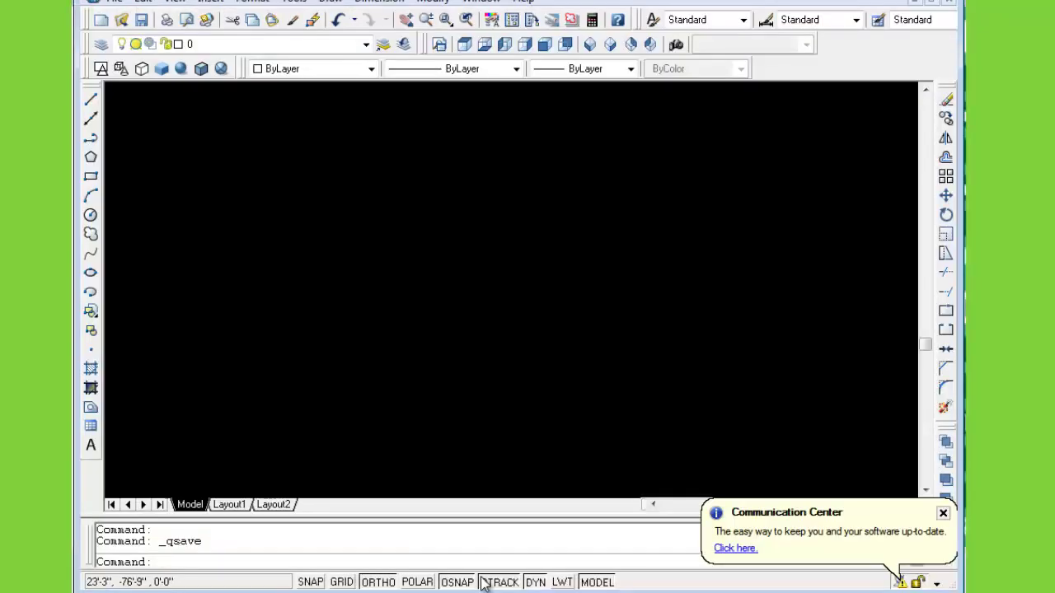
pyautogui.scroll(3, 519, 347)
pyautogui.scroll(2, 521, 328)
pyautogui.moveTo(521, 323)
pyautogui.mouseDown(button='middle')
pyautogui.moveTo(558, 358)
pyautogui.moveTo(560, 390)
pyautogui.moveTo(570, 384)
pyautogui.mouseUp(button='middle')
pyautogui.write('l')
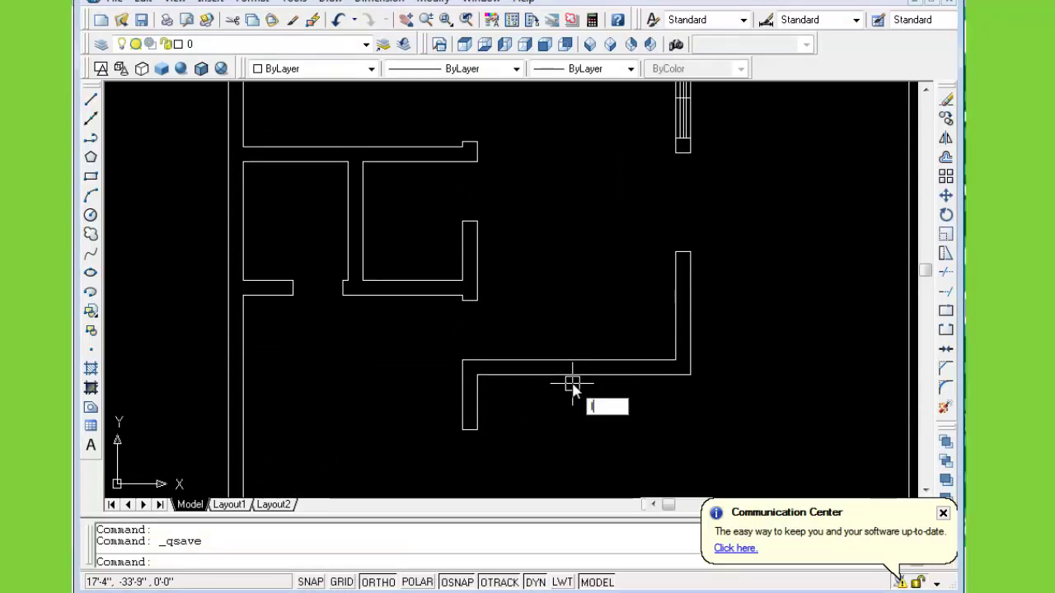
pyautogui.press('Return')
pyautogui.click(576, 360)
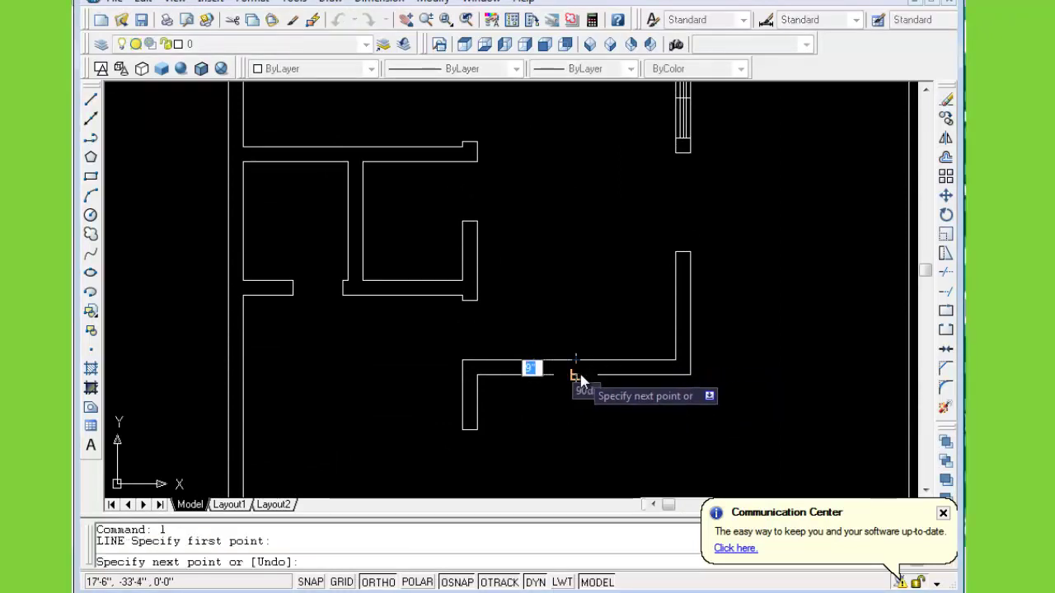
pyautogui.click(576, 375)
pyautogui.press('Escape')
# Offset the dividing line 3' to both sides
pyautogui.write('o')
pyautogui.press('Return')
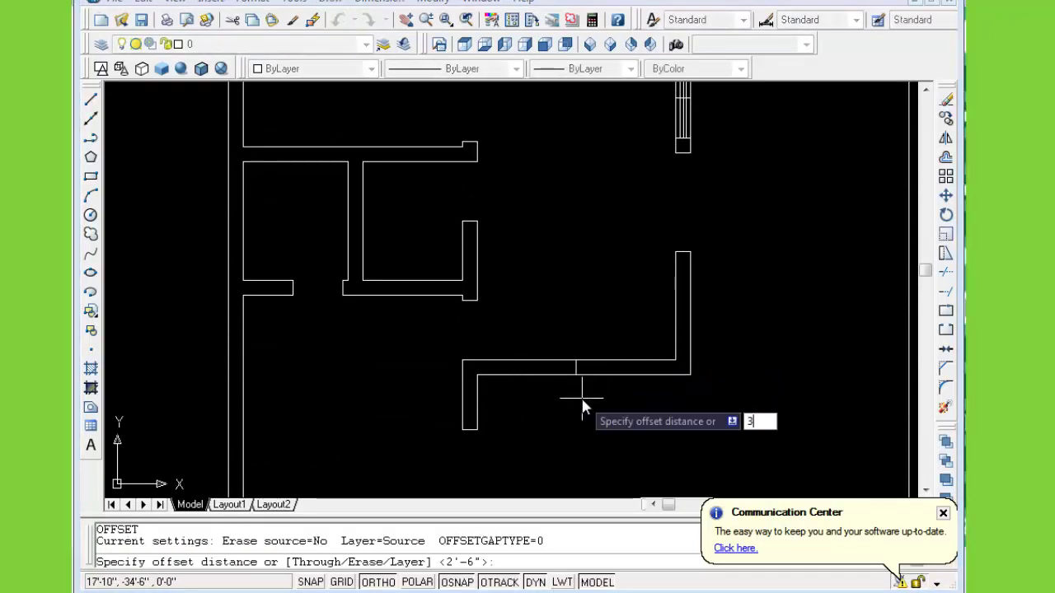
pyautogui.write("3'")
pyautogui.press('Return')
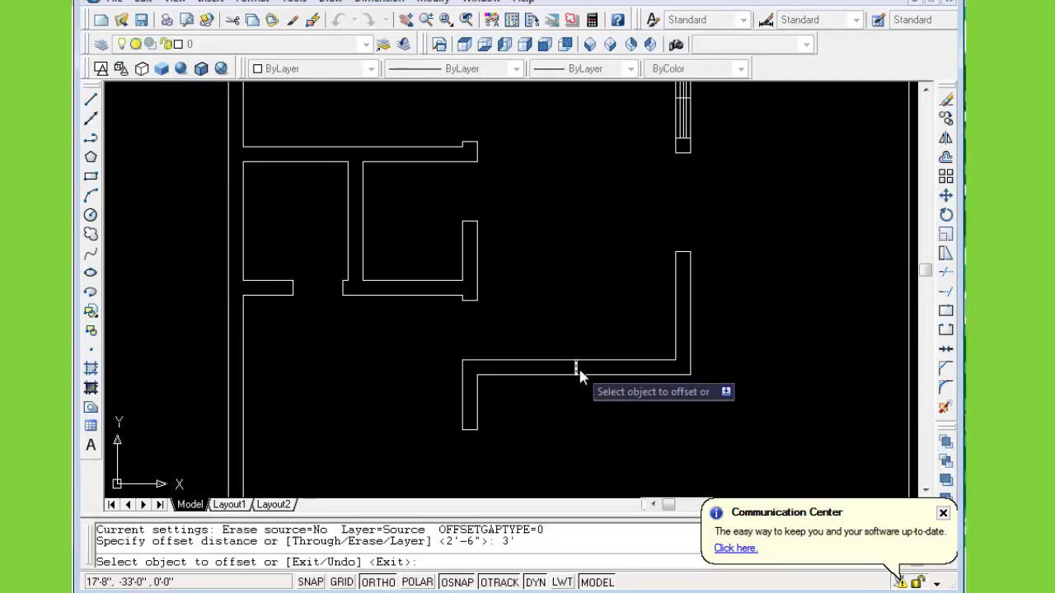
pyautogui.click(576, 369)
pyautogui.click(628, 365)
pyautogui.click(576, 370)
pyautogui.click(509, 375)
pyautogui.press('Escape')
pyautogui.scroll(5, 575, 407)
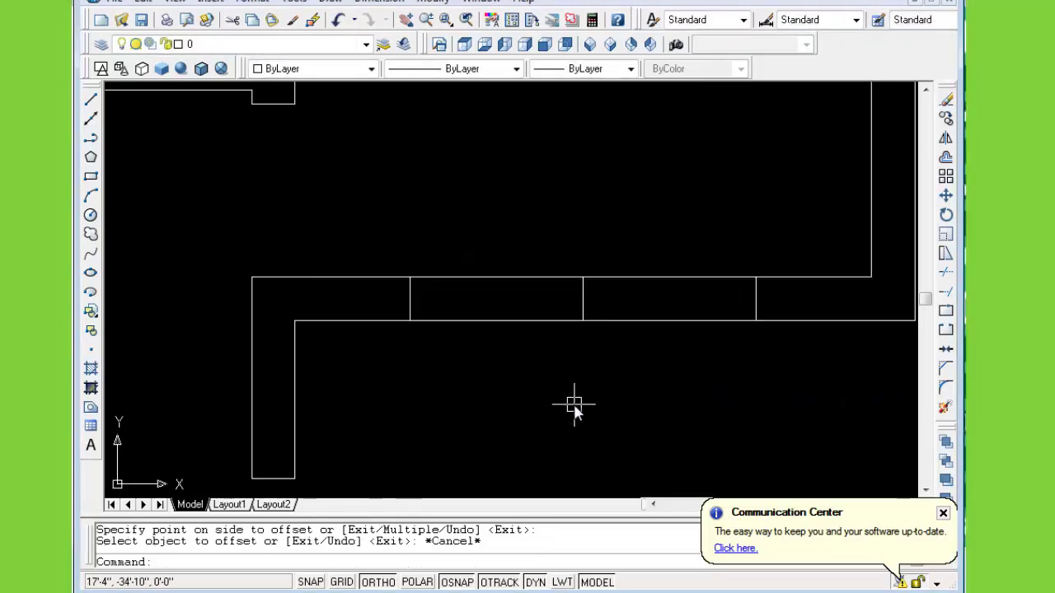
# Draw a horizontal midline from the left divider to the right divider
pyautogui.write('l')
pyautogui.press('Return')
pyautogui.click(409, 298)
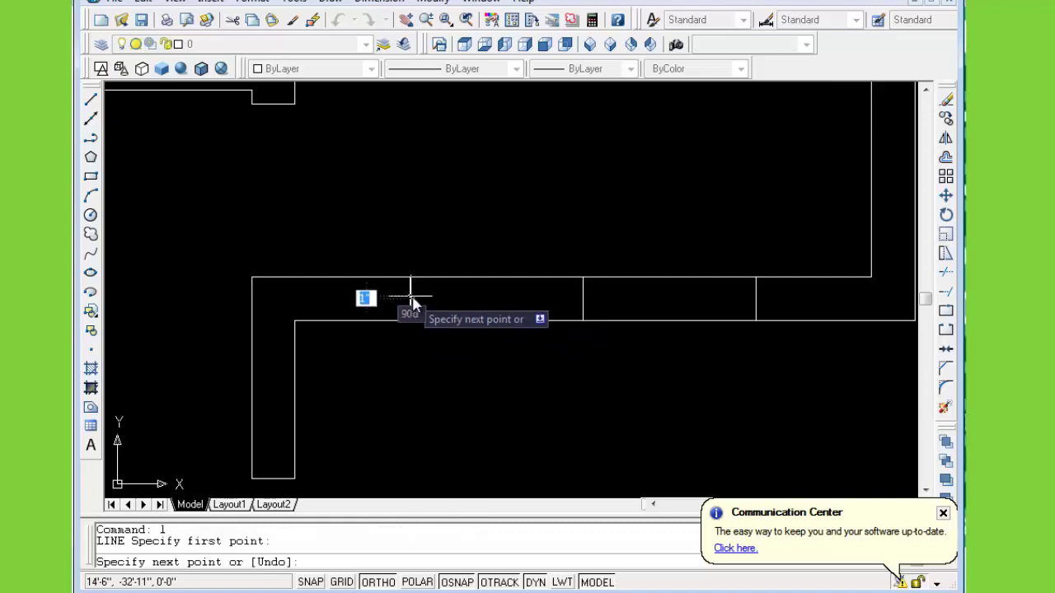
pyautogui.click(756, 299)
pyautogui.press('Escape')
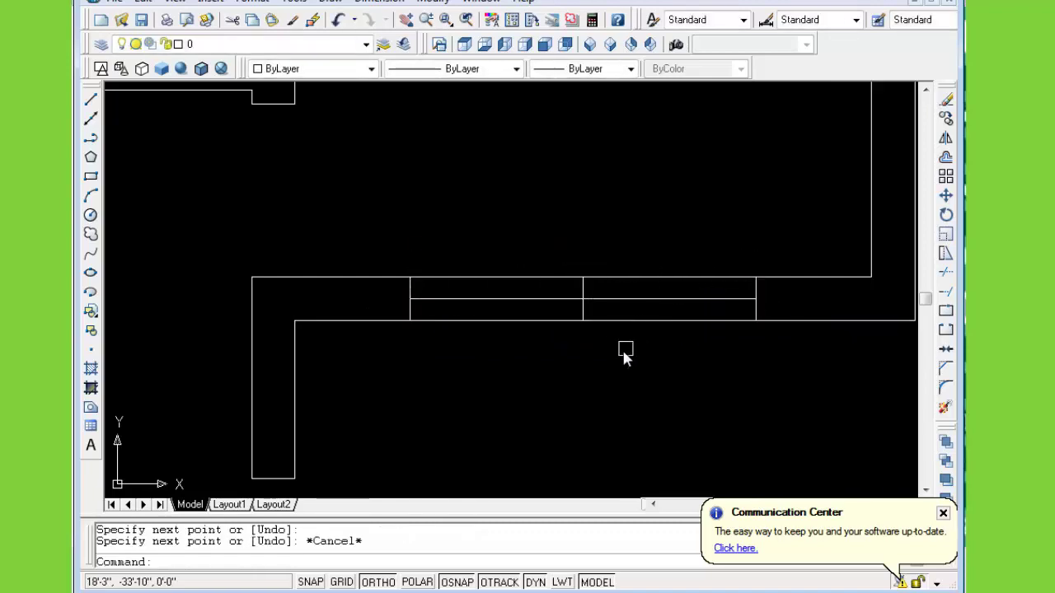
# Offset the midline 2 above and below, then save the drawing
pyautogui.write('o')
pyautogui.press('Return')
pyautogui.write('2')
pyautogui.press('Return')
pyautogui.click(624, 299)
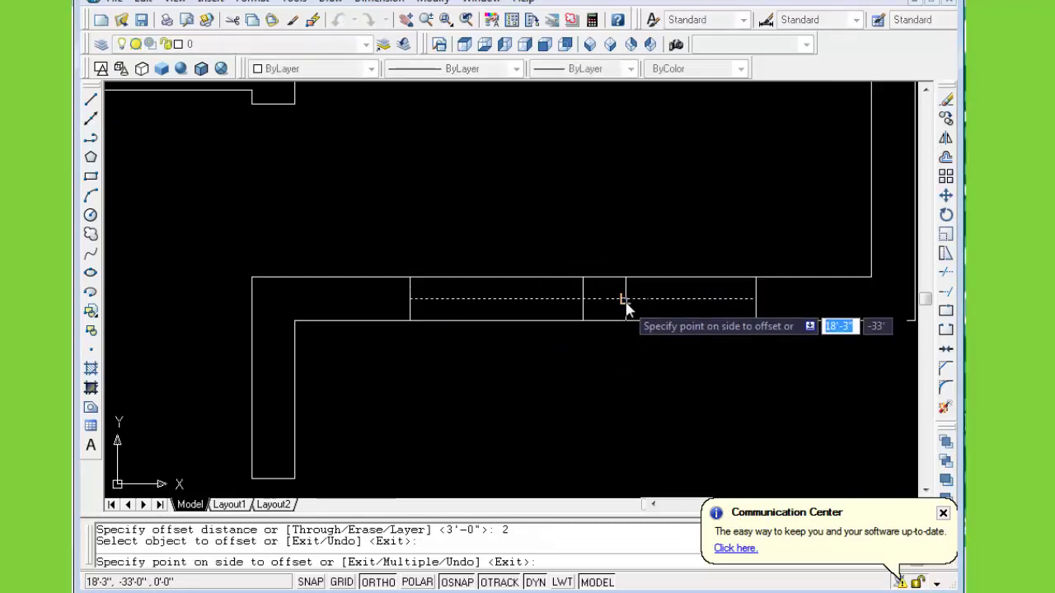
pyautogui.click(631, 304)
pyautogui.click(632, 300)
pyautogui.click(647, 326)
pyautogui.press('Escape')
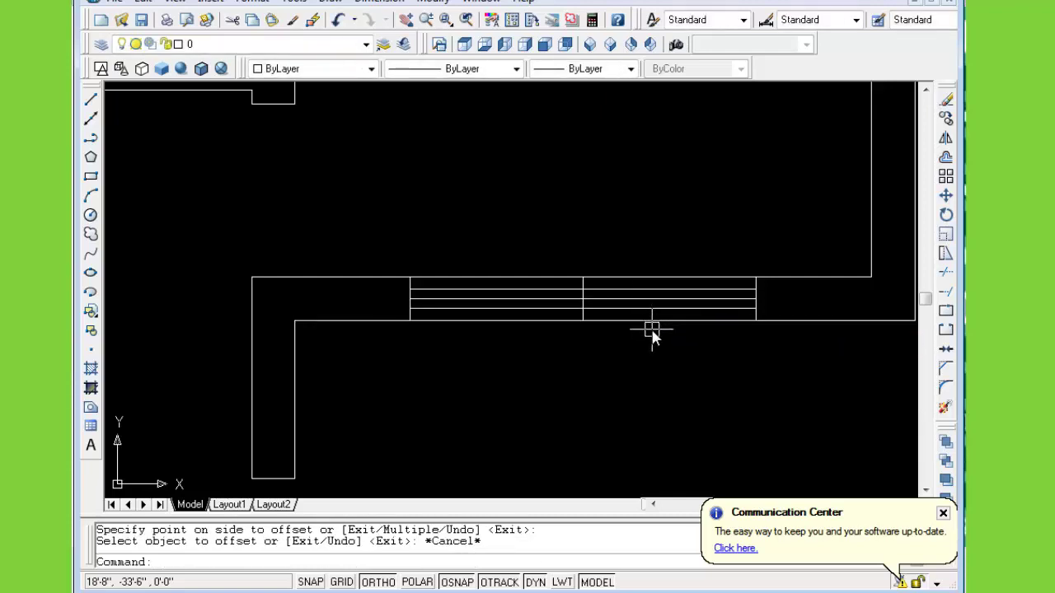
pyautogui.hotkey('ctrl', 's')
pyautogui.scroll(-3, 651, 333)
pyautogui.scroll(-3, 652, 341)
# Pan and zoom out of the floor plan, then zoom into the 7 Marla reference image
pyautogui.moveTo(652, 360)
pyautogui.mouseDown(button='middle')
pyautogui.moveTo(627, 344)
pyautogui.moveTo(599, 352)
pyautogui.moveTo(594, 337)
pyautogui.mouseUp(button='middle')
pyautogui.scroll(2, 626, 343)
pyautogui.scroll(-3, 600, 350)
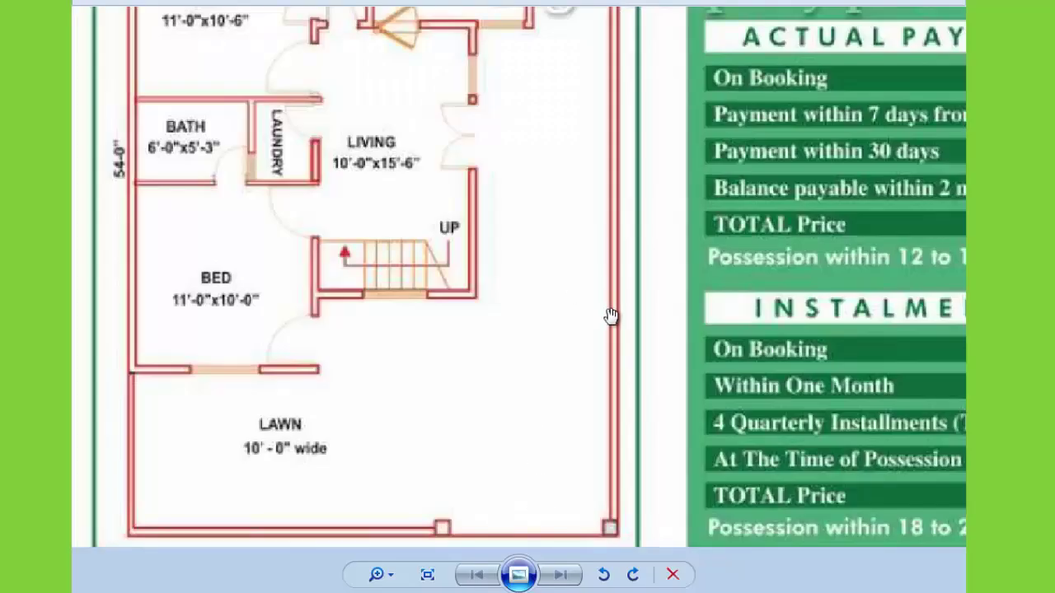
pyautogui.scroll(-3, 614, 311)
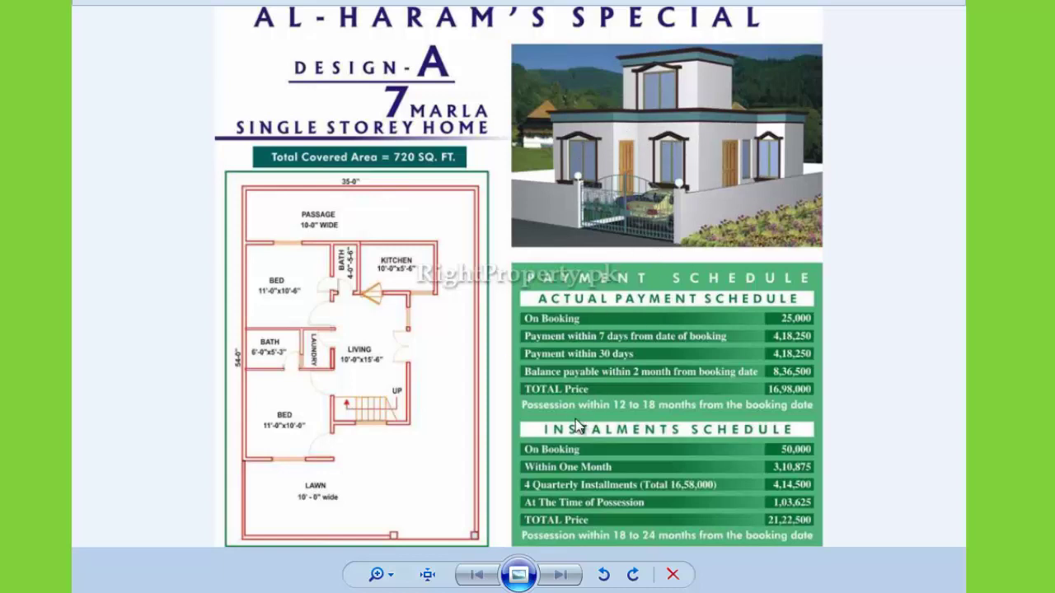
pyautogui.scroll(2, 580, 426)
pyautogui.scroll(2, 609, 361)
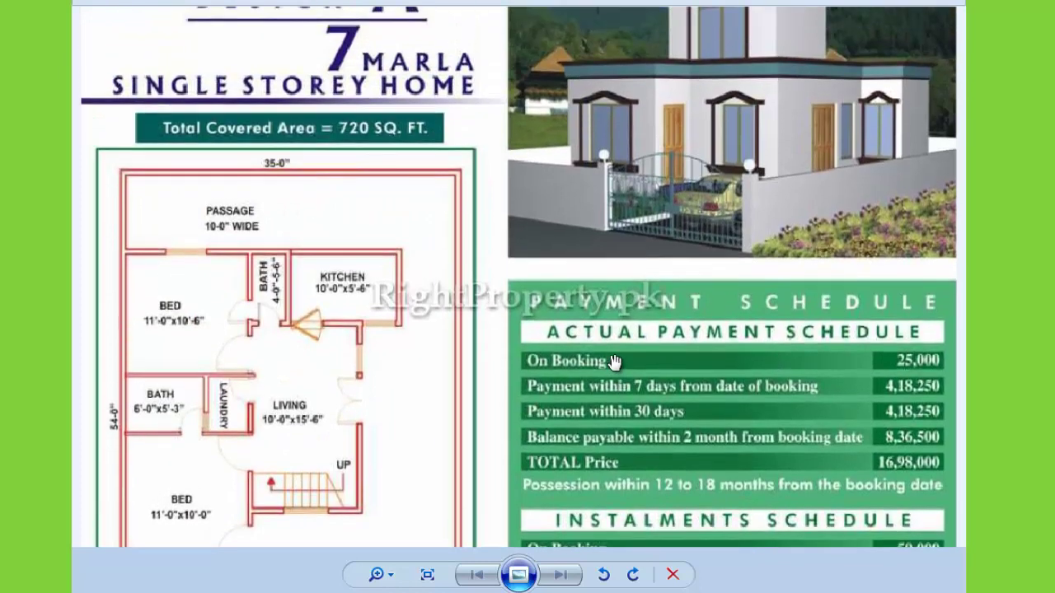